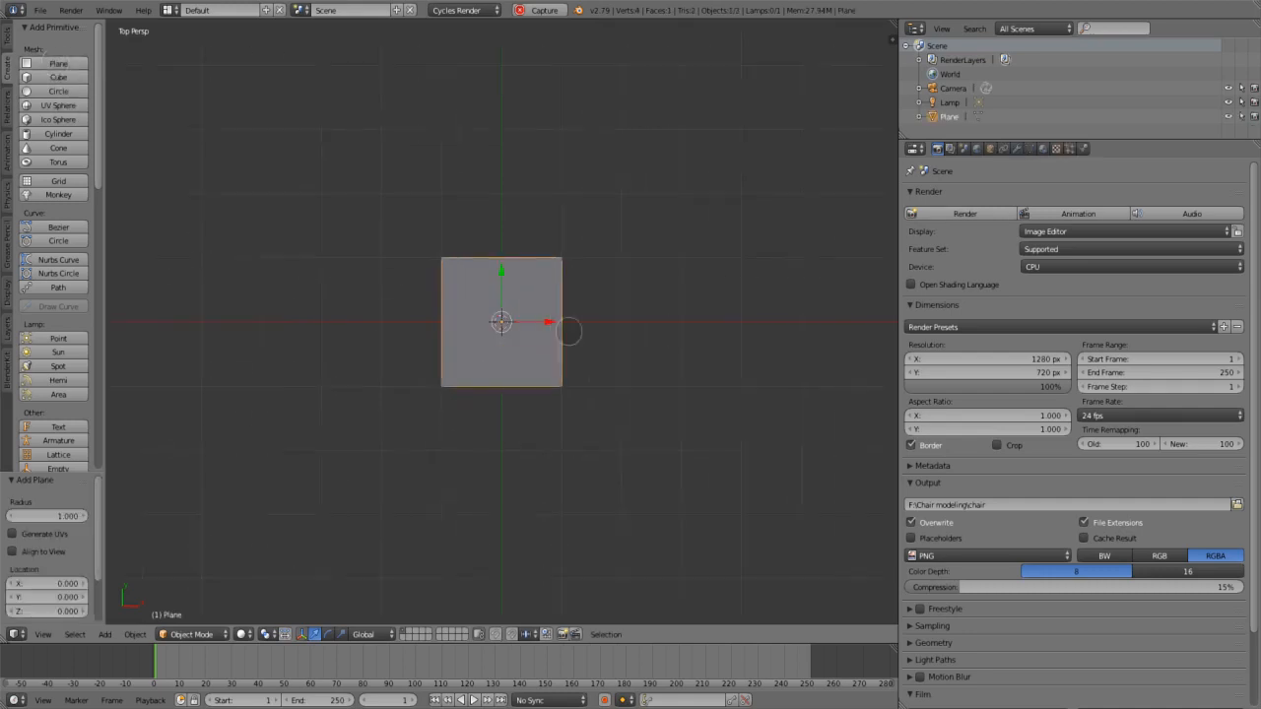
Show the 3D view's properties and turn on the Screencast Keys display
key(n)
click(108, 10)
click(138, 63)
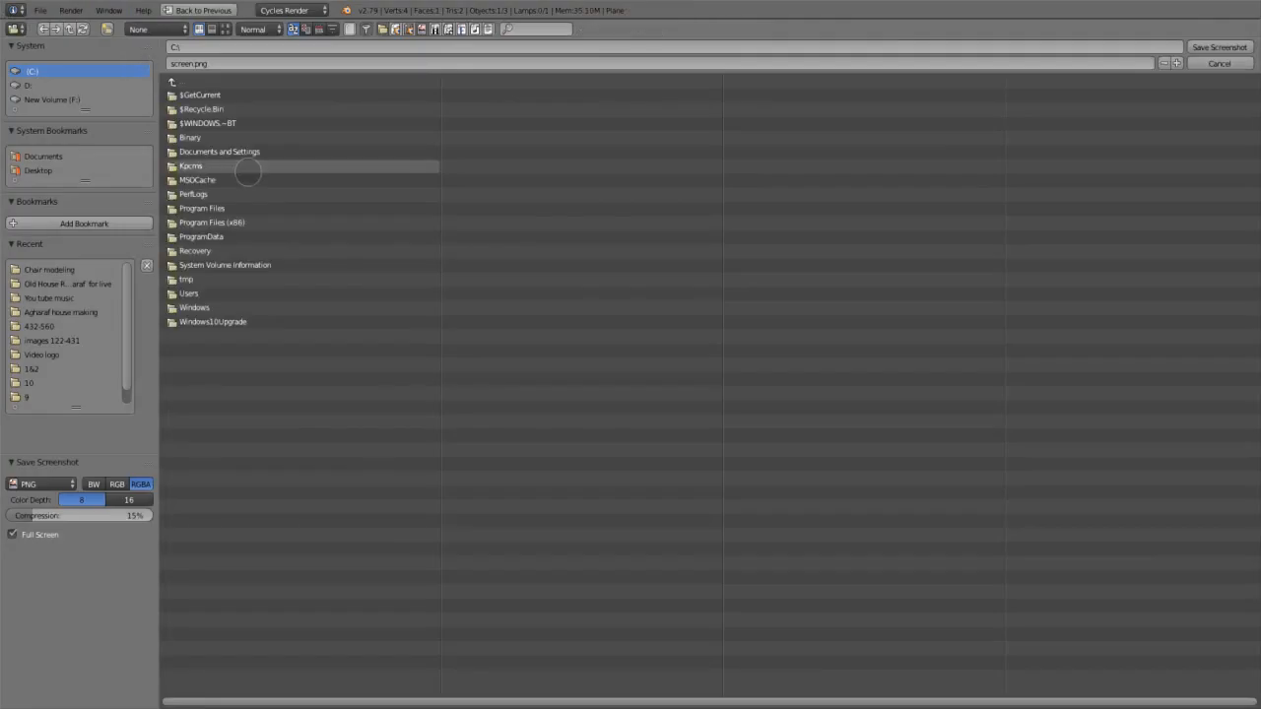
key(Escape)
drag(891, 332, 891, 613)
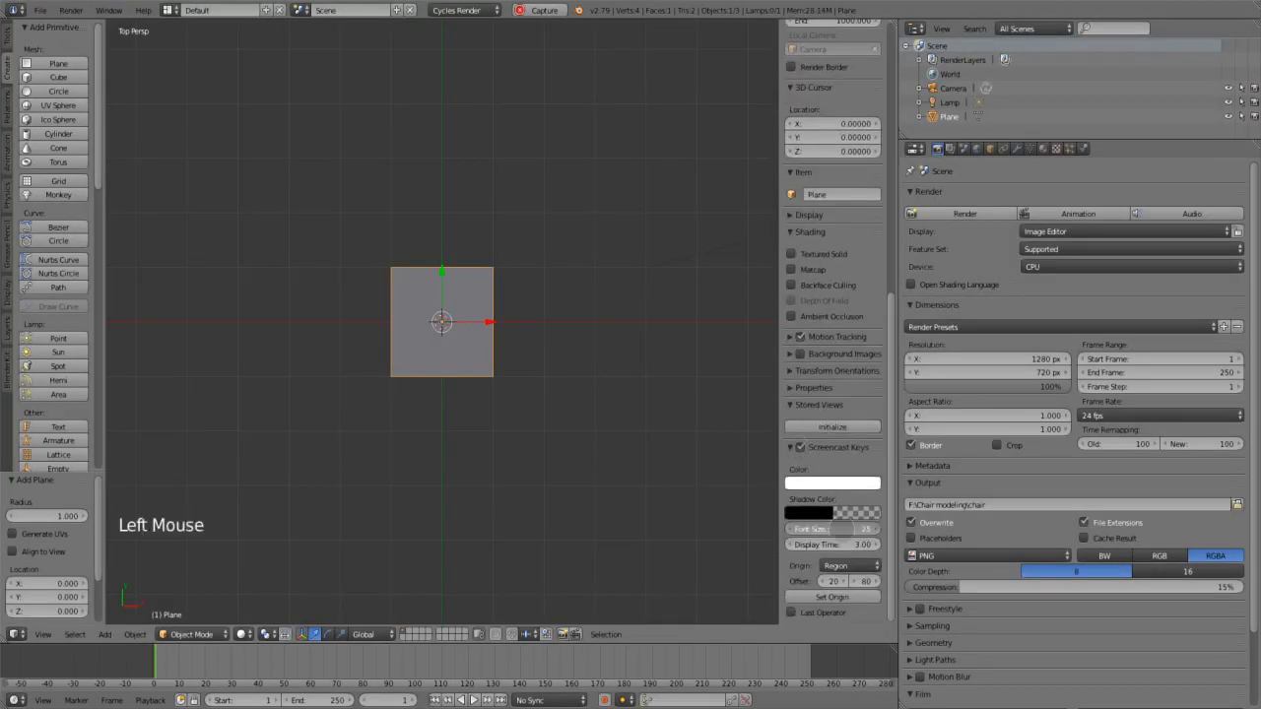
Resize the plane to dimensions of 0.45 in X and 0.49 in Y
scroll(501, 262, up, 1)
scroll(500, 262, down, 3)
scroll(832, 118, up, 10)
scroll(832, 99, down, 1)
scroll(833, 99, up, 6)
scroll(825, 51, down, 5)
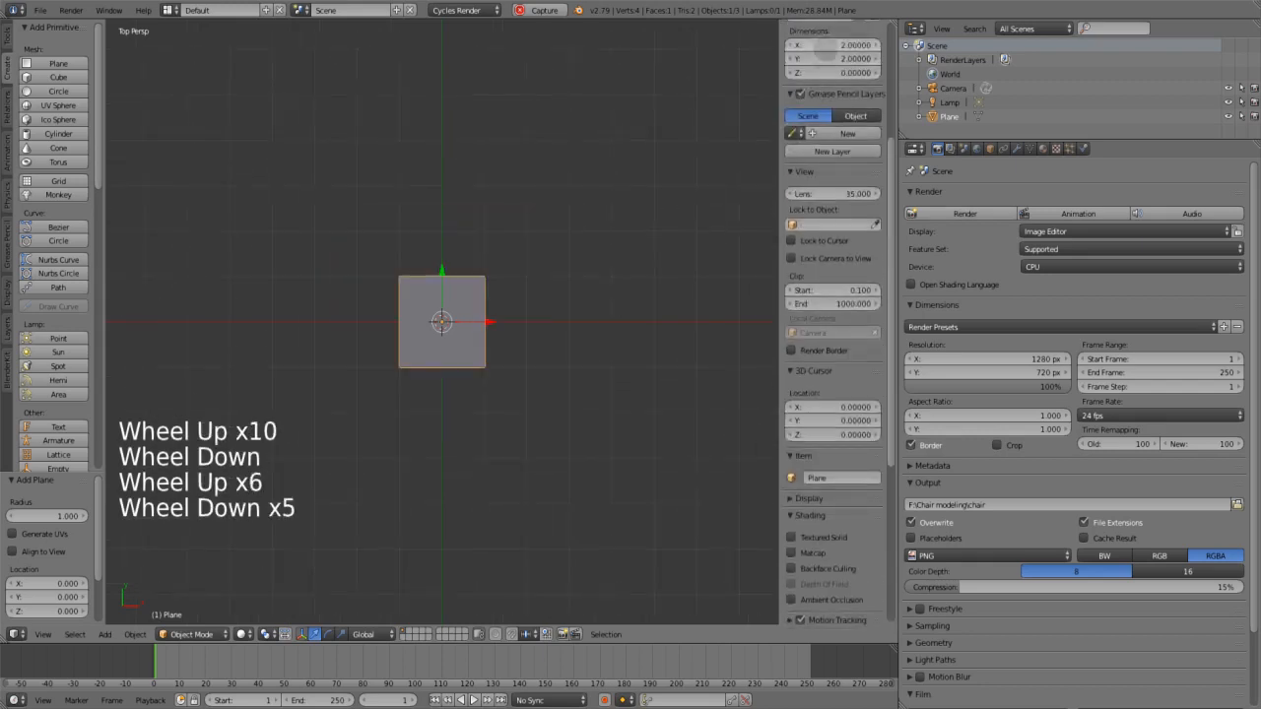
mouse_move(823, 51)
mouse_down()
mouse_move(749, 51)
mouse_move(821, 61)
mouse_up()
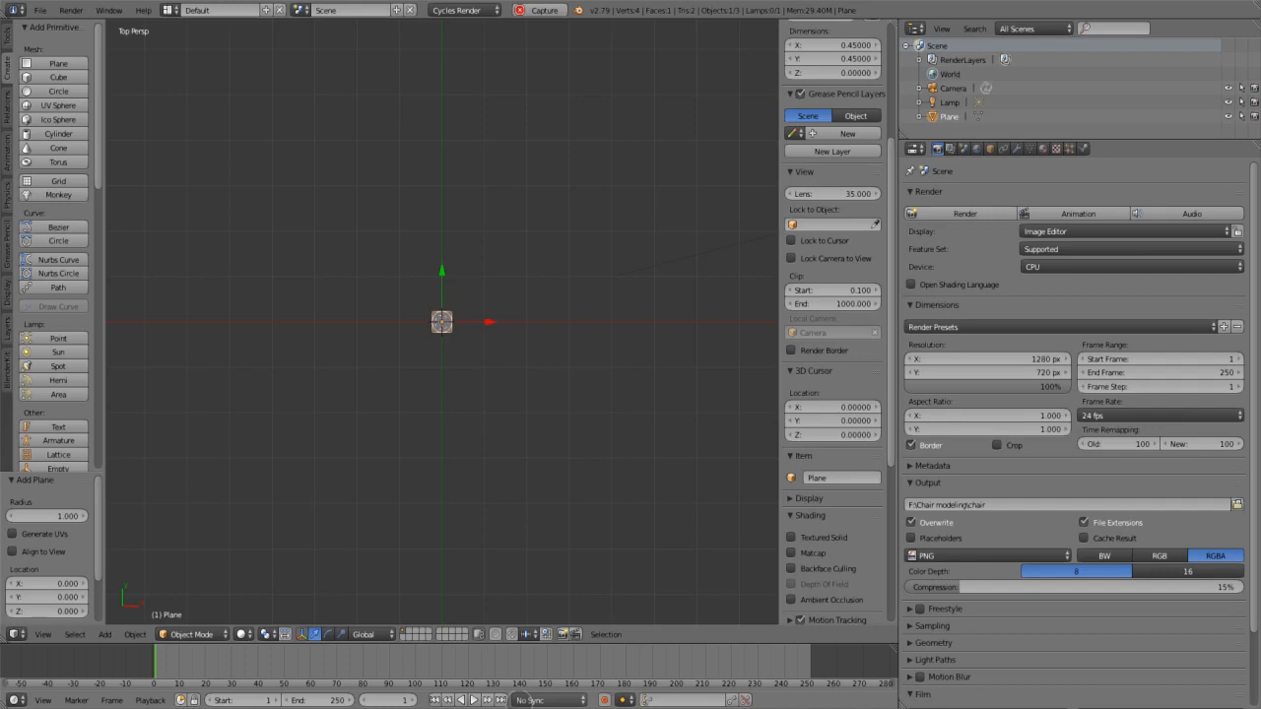
scroll(842, 212, up, 5)
click(835, 200)
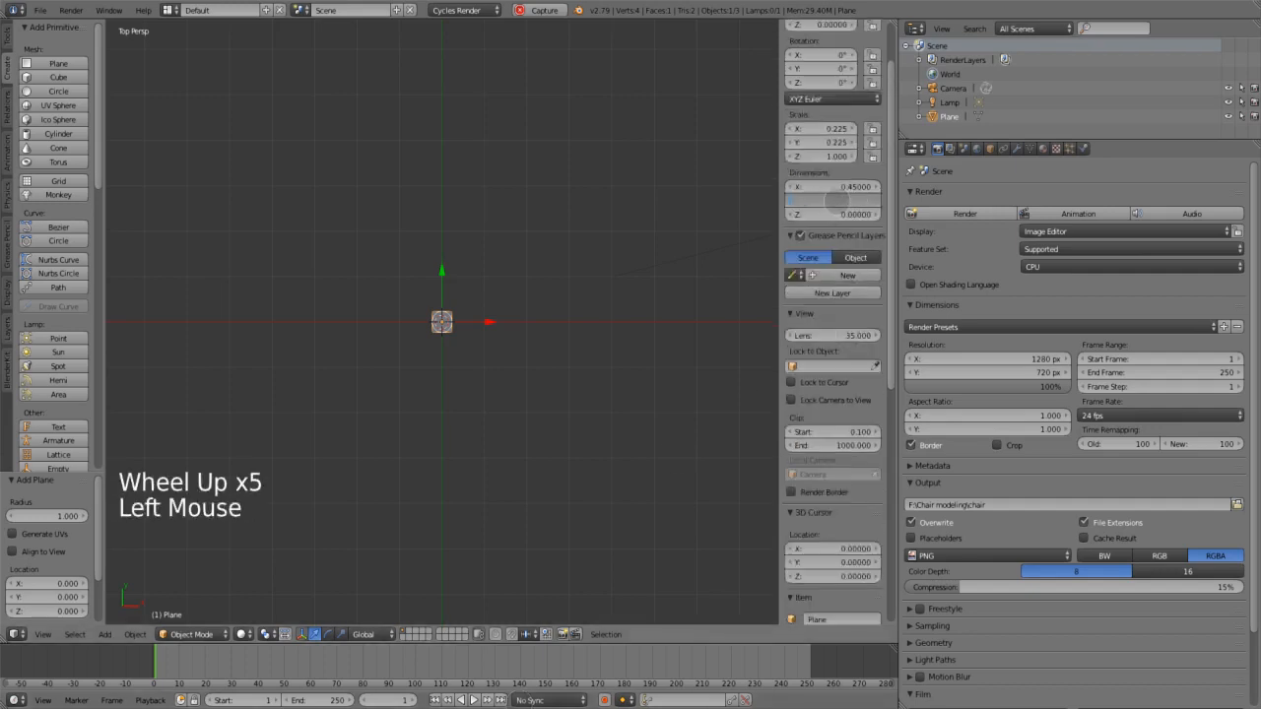
drag(835, 200, 839, 200)
scroll(700, 342, up, 10)
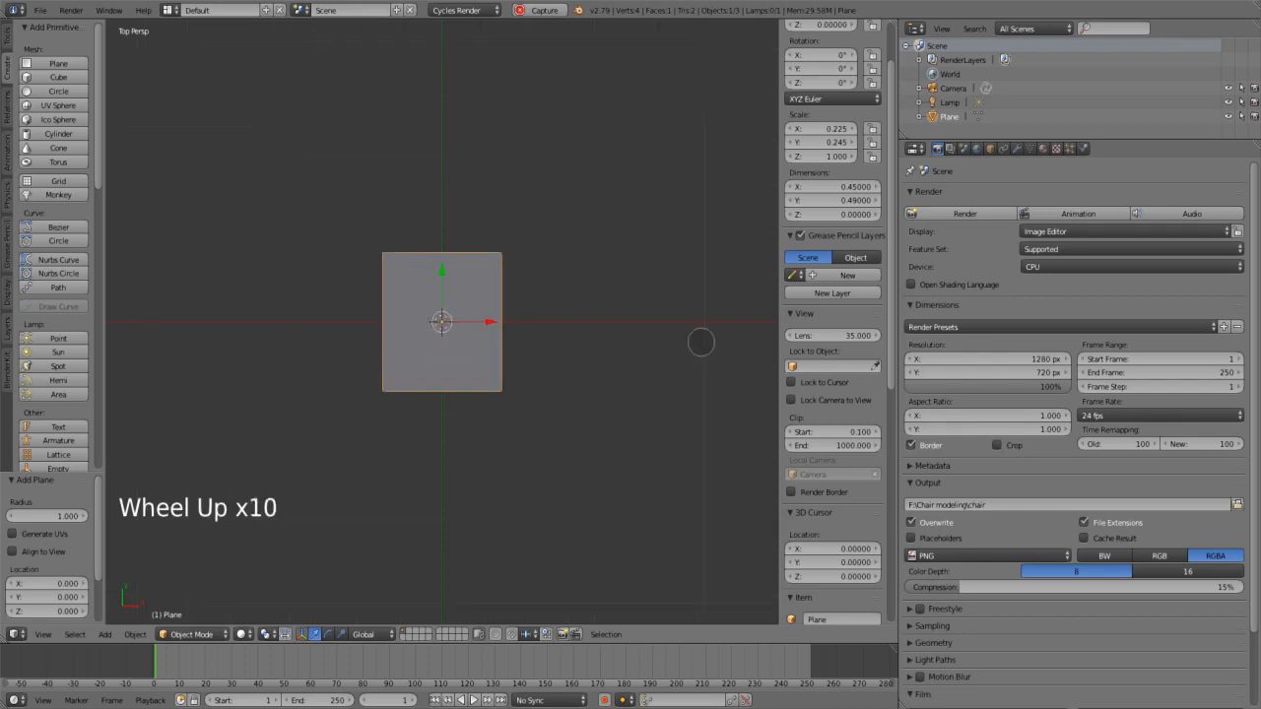
Put the plane into Edit Mode and add a centred loop cut along Y that divides it into two halves
click(7, 40)
scroll(54, 246, down, 3)
drag(103, 296, 150, 295)
click(192, 634)
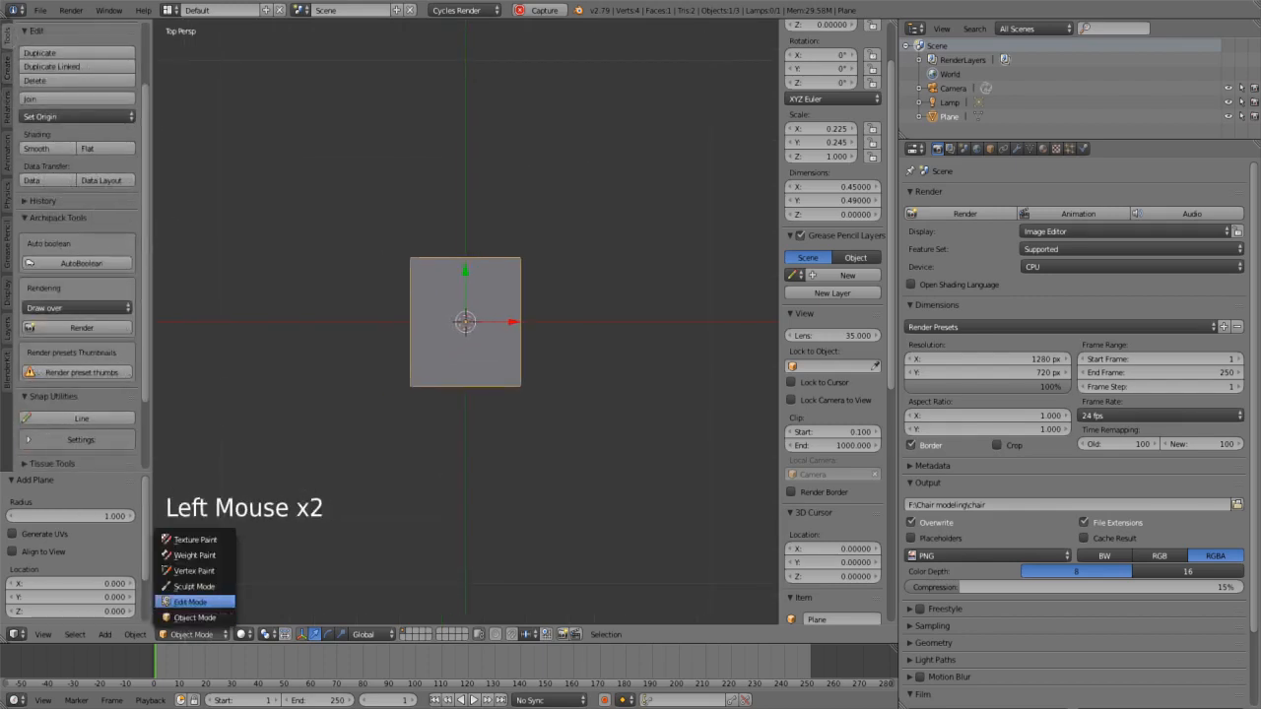
click(192, 597)
click(434, 296)
key(Return)
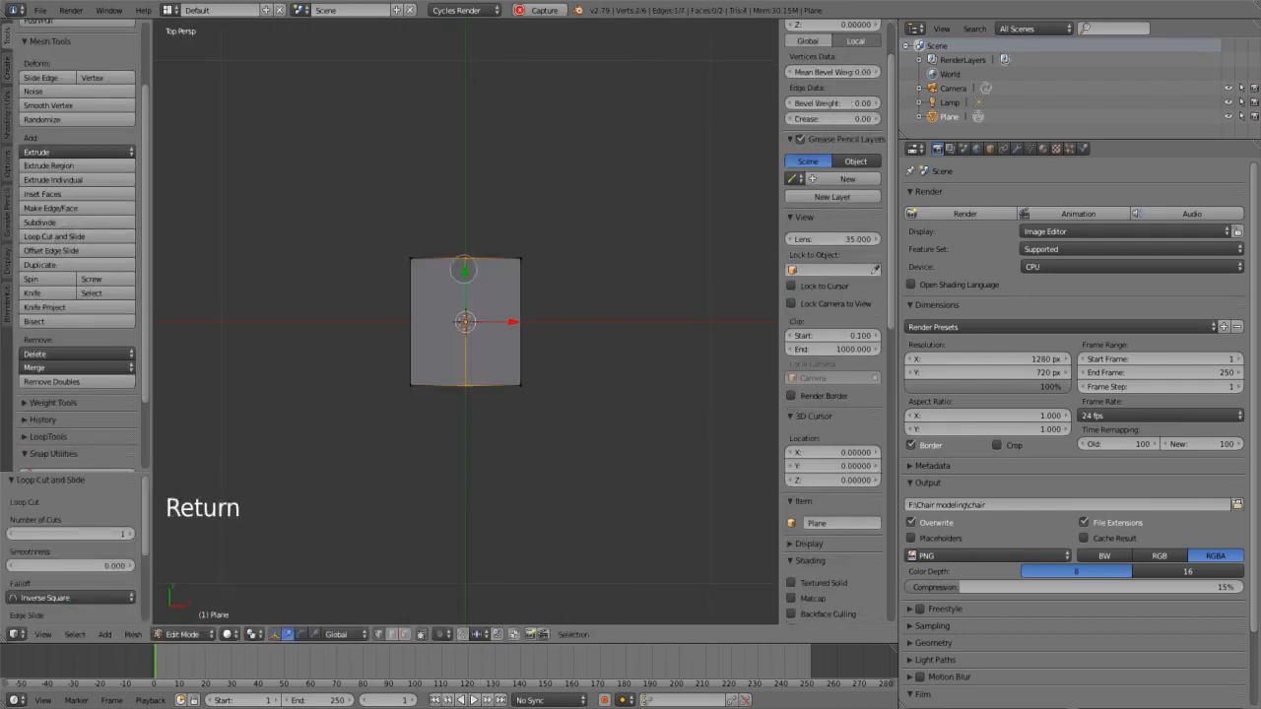
Switch to face selection and delete the face on the plane's positive X half
key(ctrl+Tab)
click(428, 297)
key(b)
drag(450, 243, 558, 405)
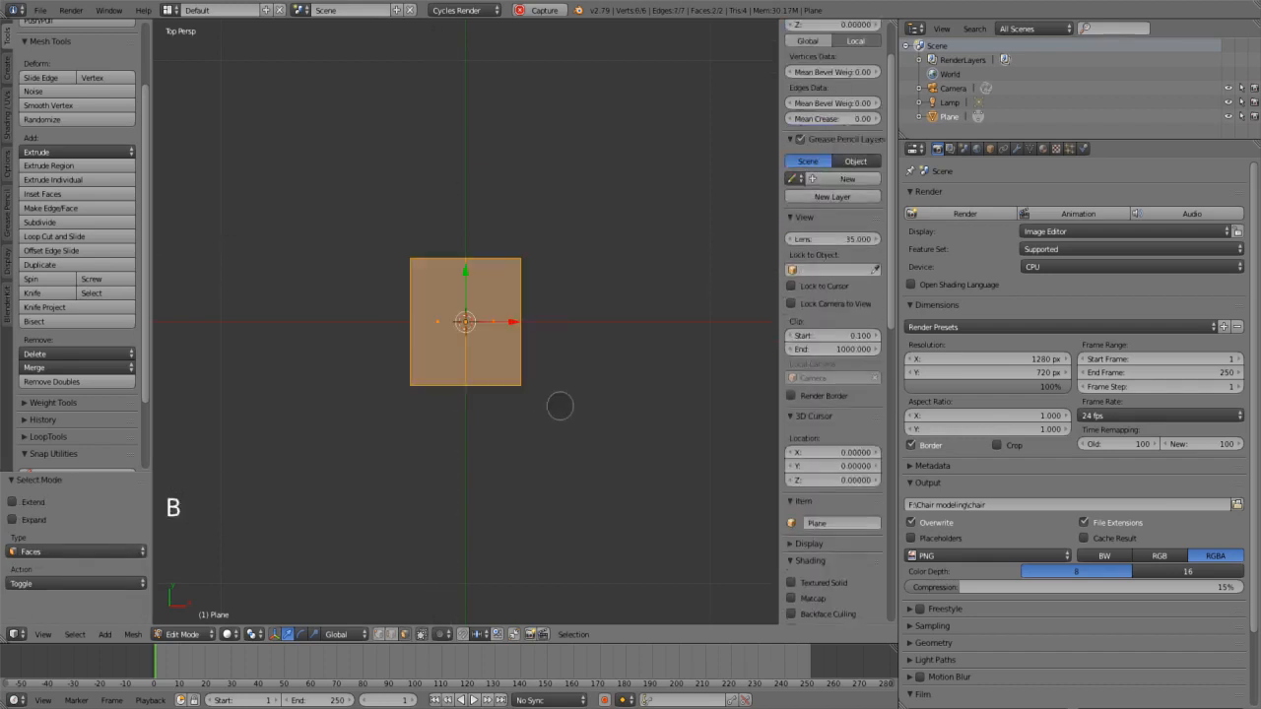
key(Escape)
key(a)
key(b)
drag(455, 258, 541, 416)
scroll(479, 323, up, 3)
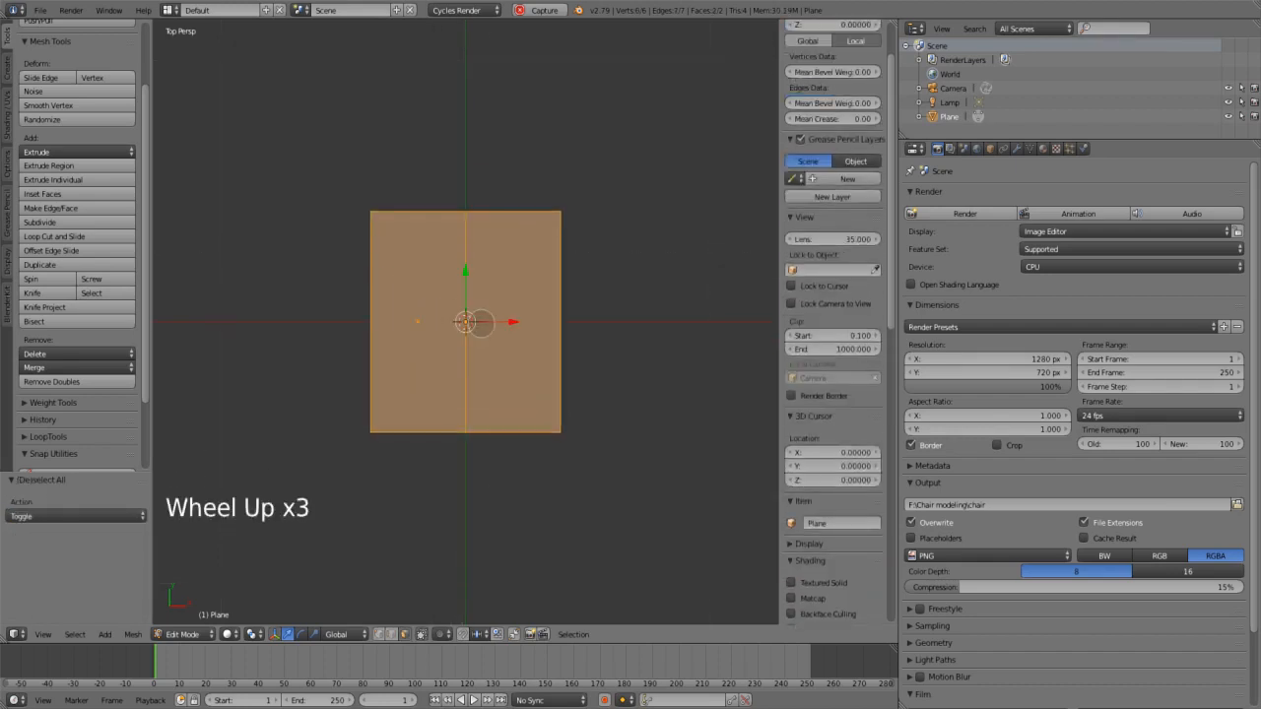
shift+right_click(418, 321)
key(Delete)
click(508, 450)
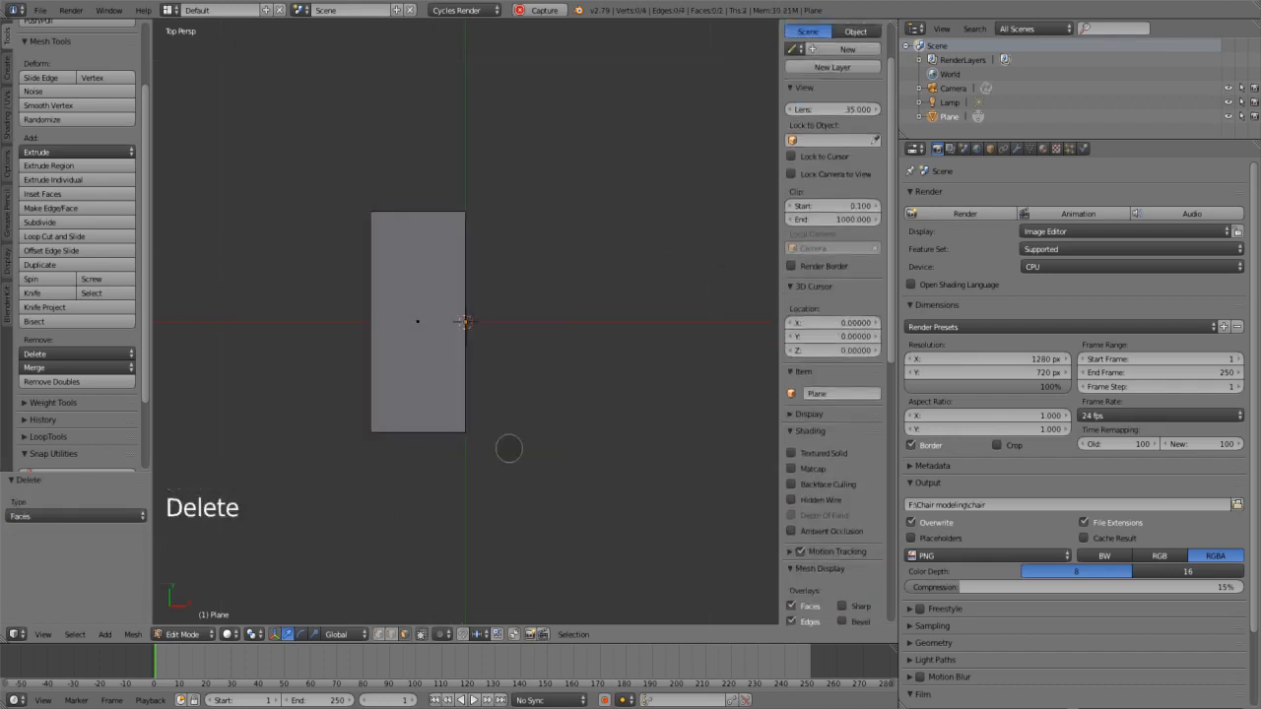
scroll(436, 379, down, 4)
key(Escape)
scroll(437, 380, up, 4)
scroll(437, 379, down, 1)
scroll(434, 382, up, 1)
middle_click(434, 382)
scroll(434, 383, down, 1)
key(KP_1)
middle_drag(435, 382, 459, 431)
key(Escape)
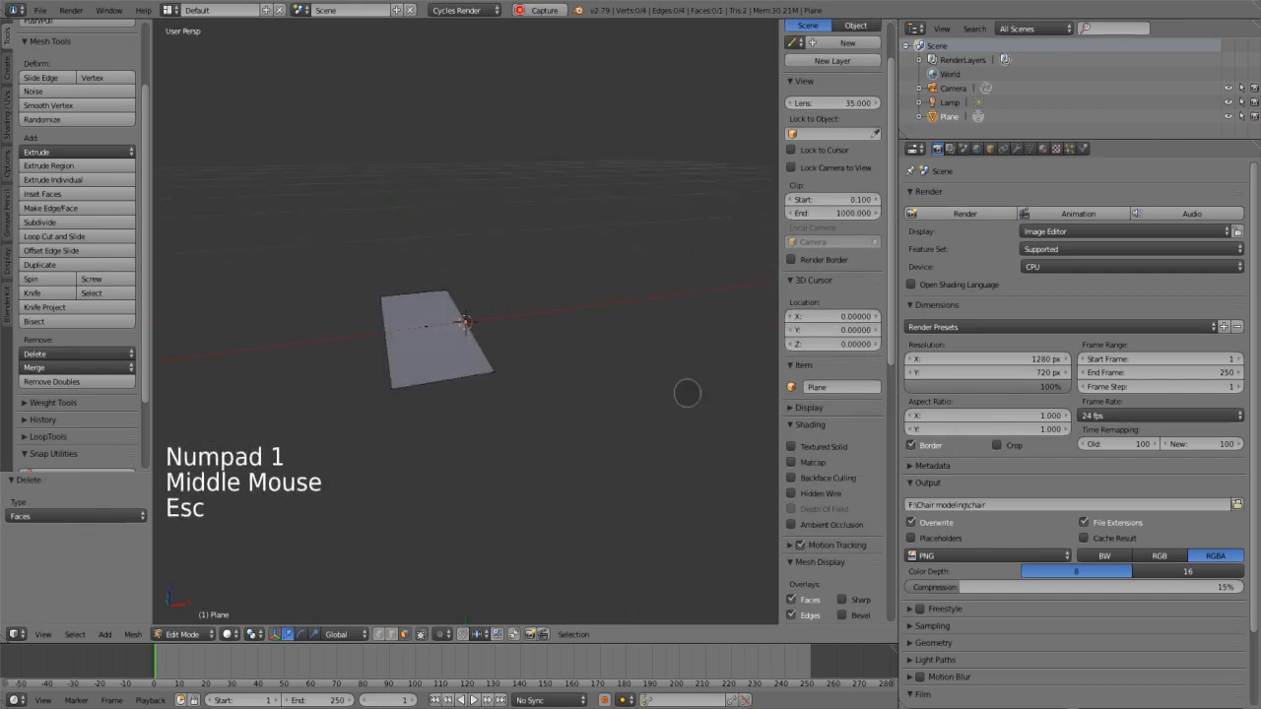
Add a Mirror modifier on the X axis to the remaining half in top view
key(KP_7)
click(1017, 149)
click(1079, 196)
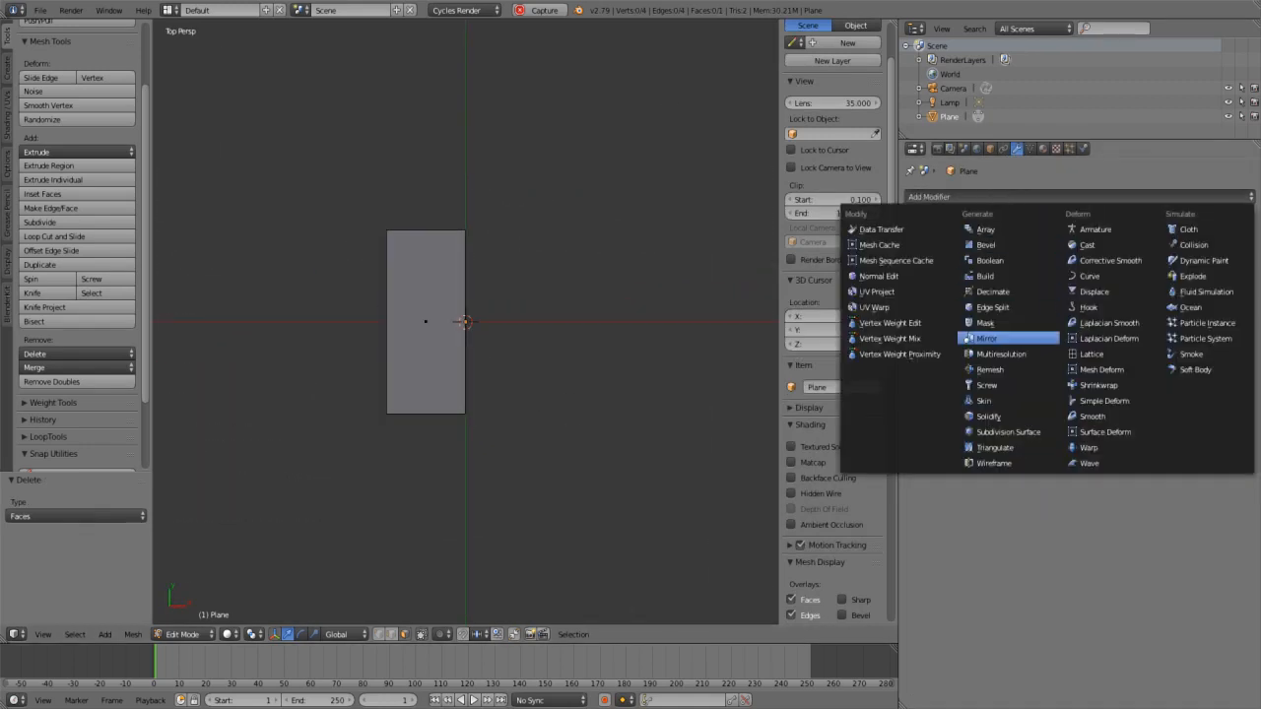
click(1009, 338)
scroll(430, 325, up, 2)
scroll(430, 325, up, 3)
scroll(448, 378, down, 3)
Add a crosswise loop cut at the half's back edge and offset it by -0.05 in Y
right_click(407, 321)
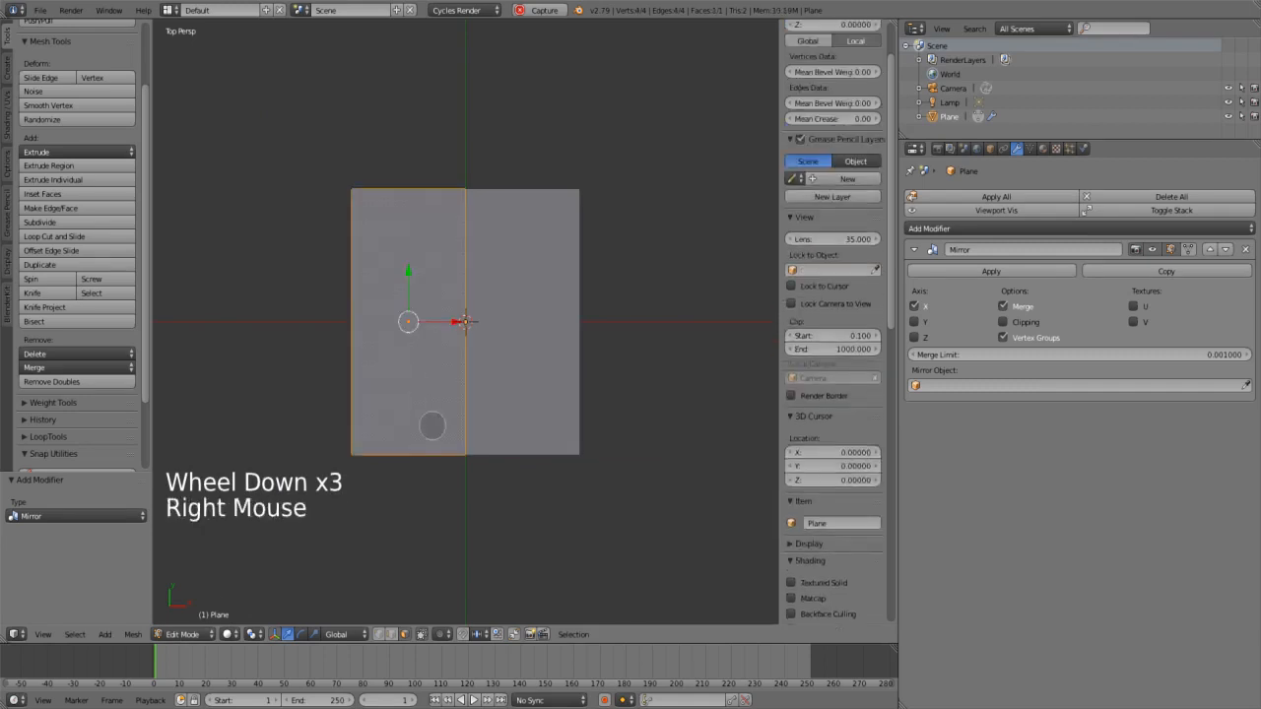
middle_drag(431, 428, 476, 464)
scroll(476, 464, up, 1)
click(55, 237)
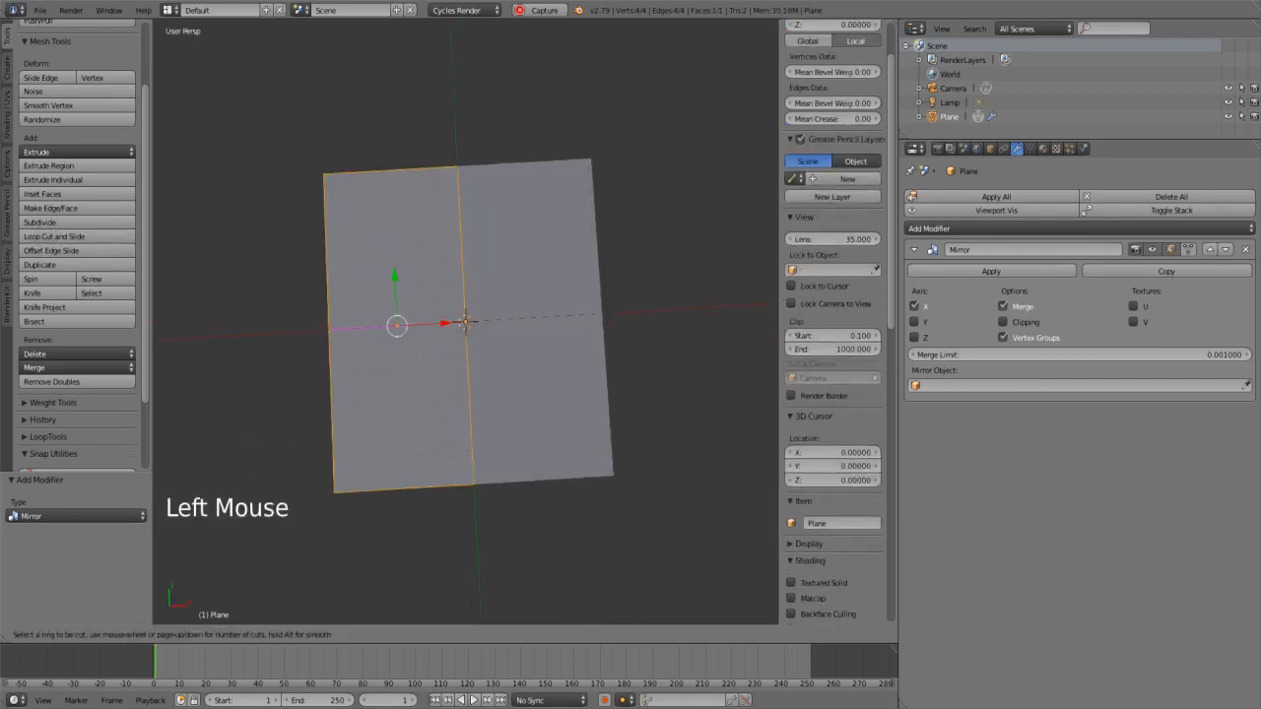
click(335, 328)
click(385, 134)
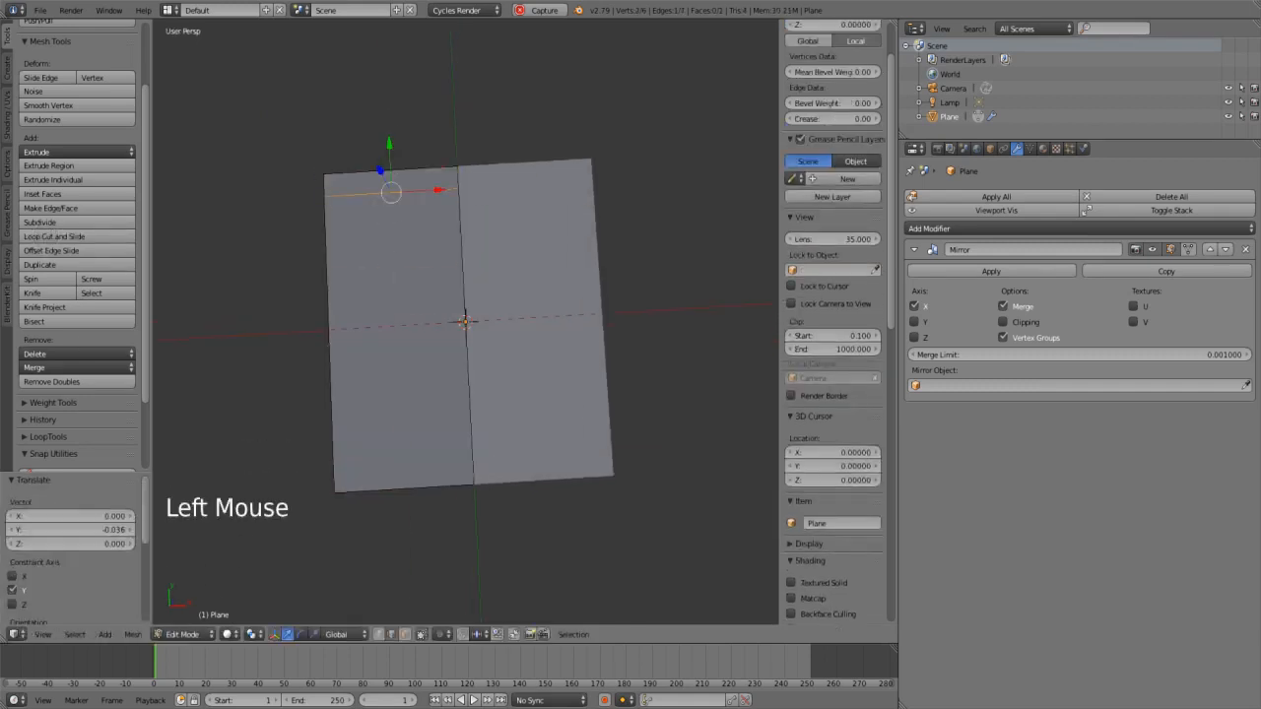
click(84, 530)
text(-0)
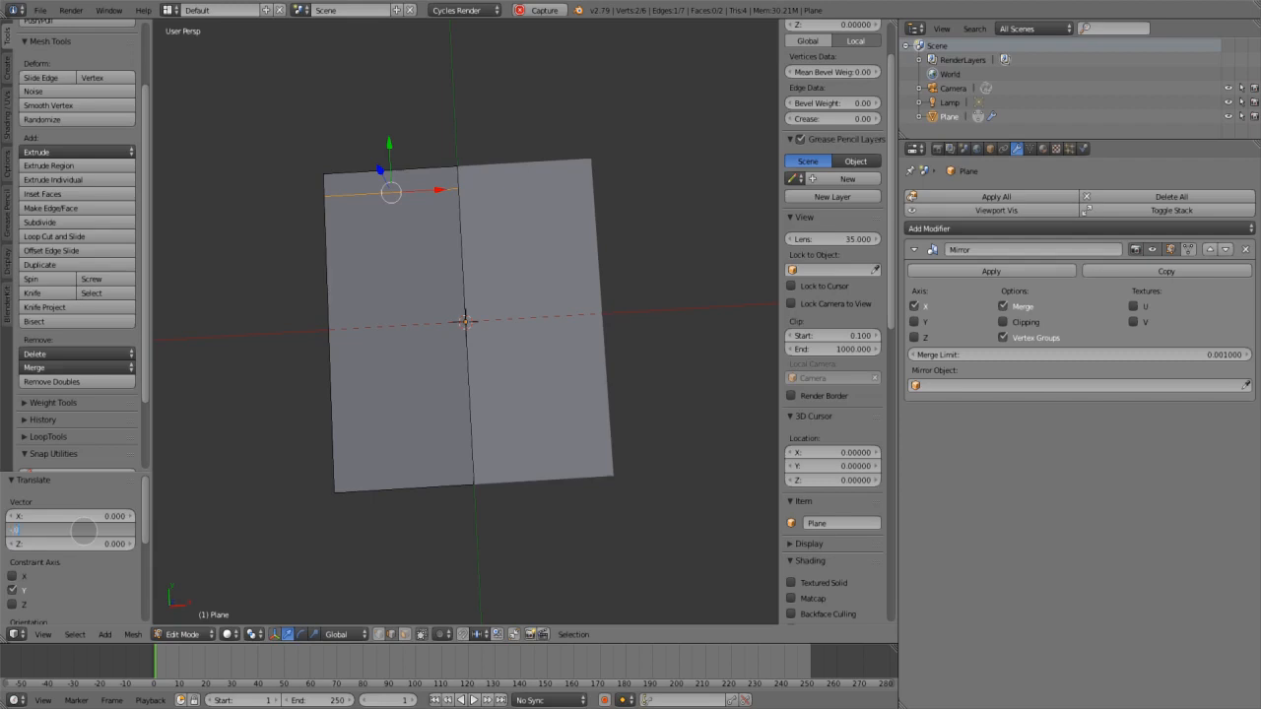
text(.05)
key(Return)
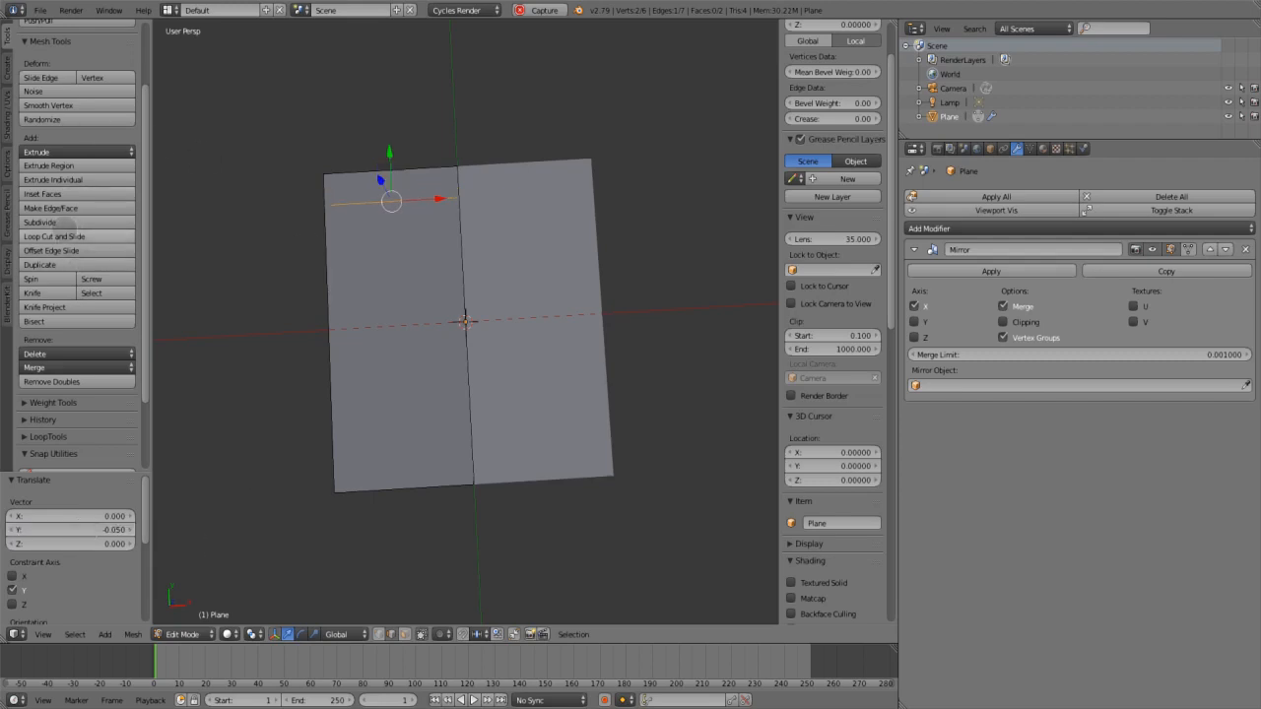
Add a crosswise loop cut at the half's front edge and offset it by 0.05 in Y
click(55, 237)
click(414, 460)
drag(402, 442, 401, 425)
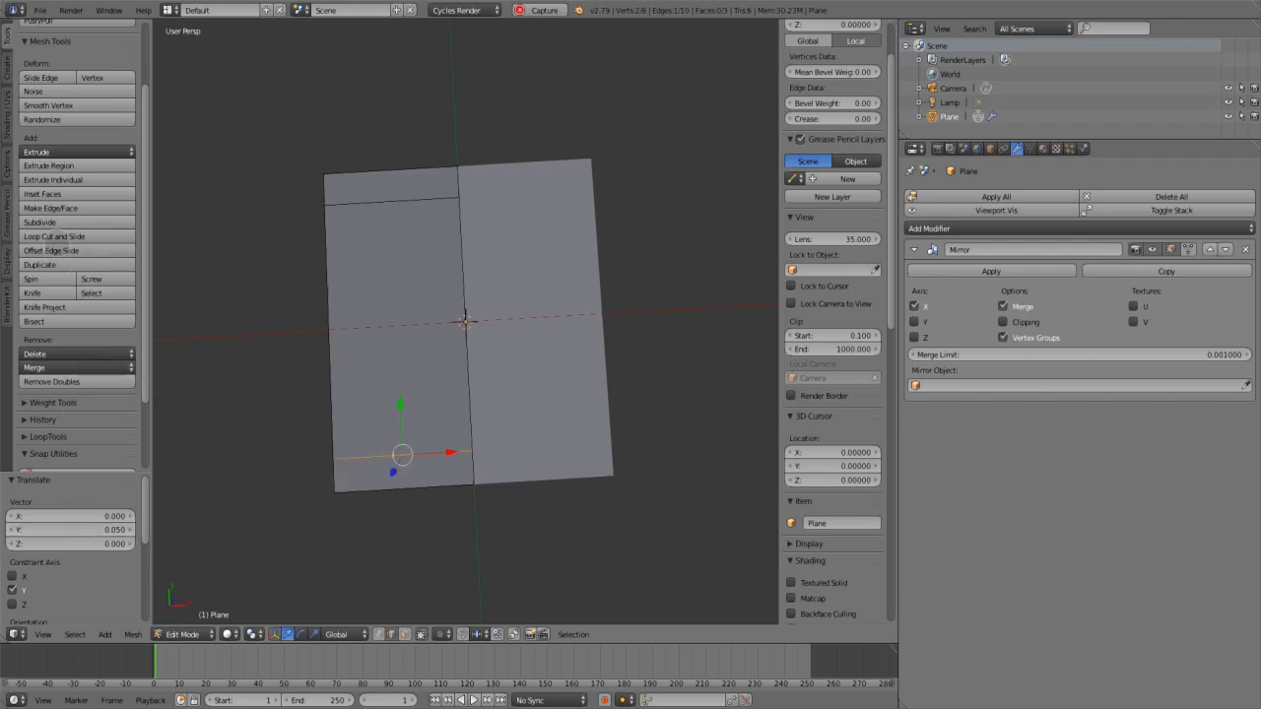
Add a lengthwise loop cut at the half's outer side edge, offset it by 0.05 in X, and switch to face selection
click(56, 237)
click(392, 203)
click(323, 229)
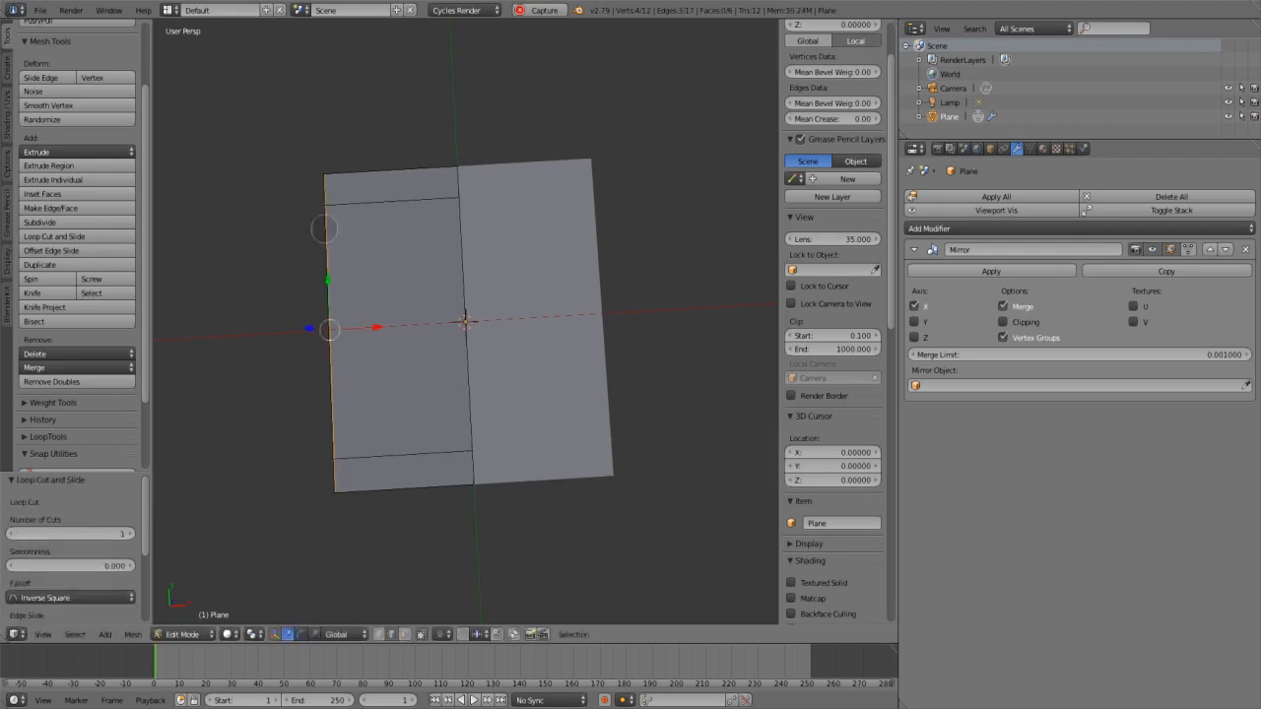
drag(364, 330, 382, 329)
click(89, 518)
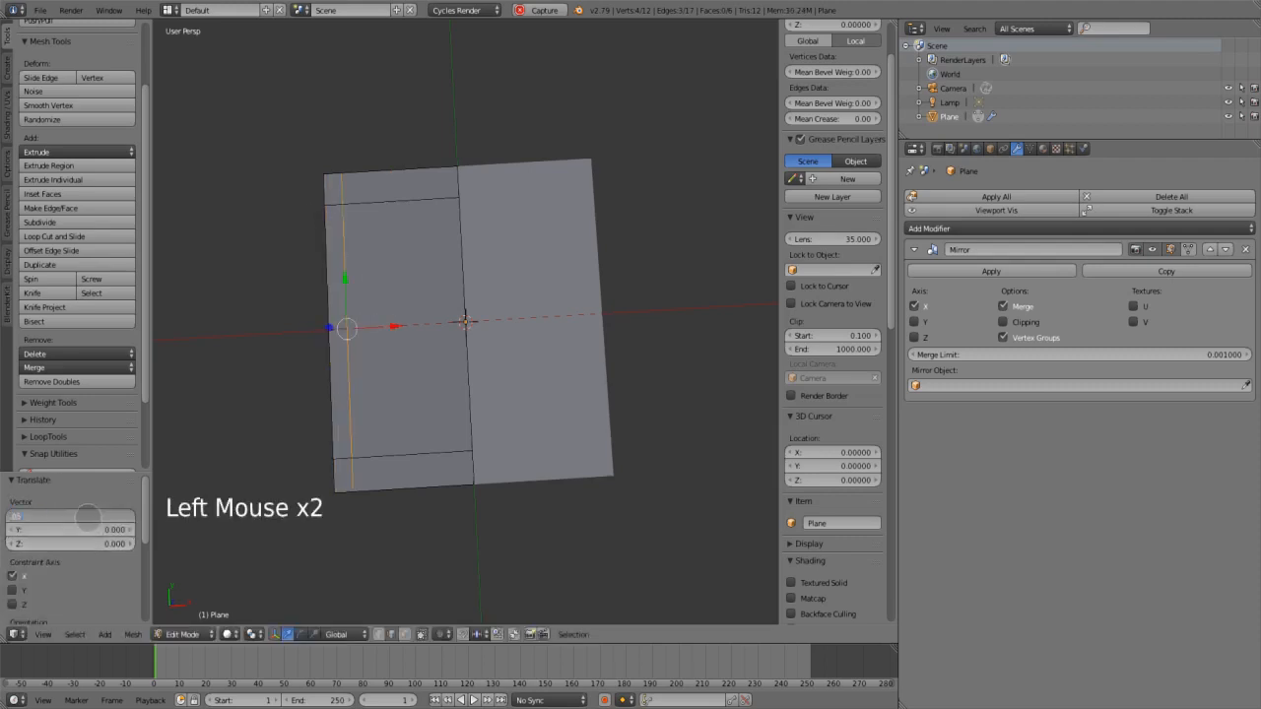
key(Escape)
middle_drag(231, 552, 479, 401)
key(Escape)
key(ctrl+Tab)
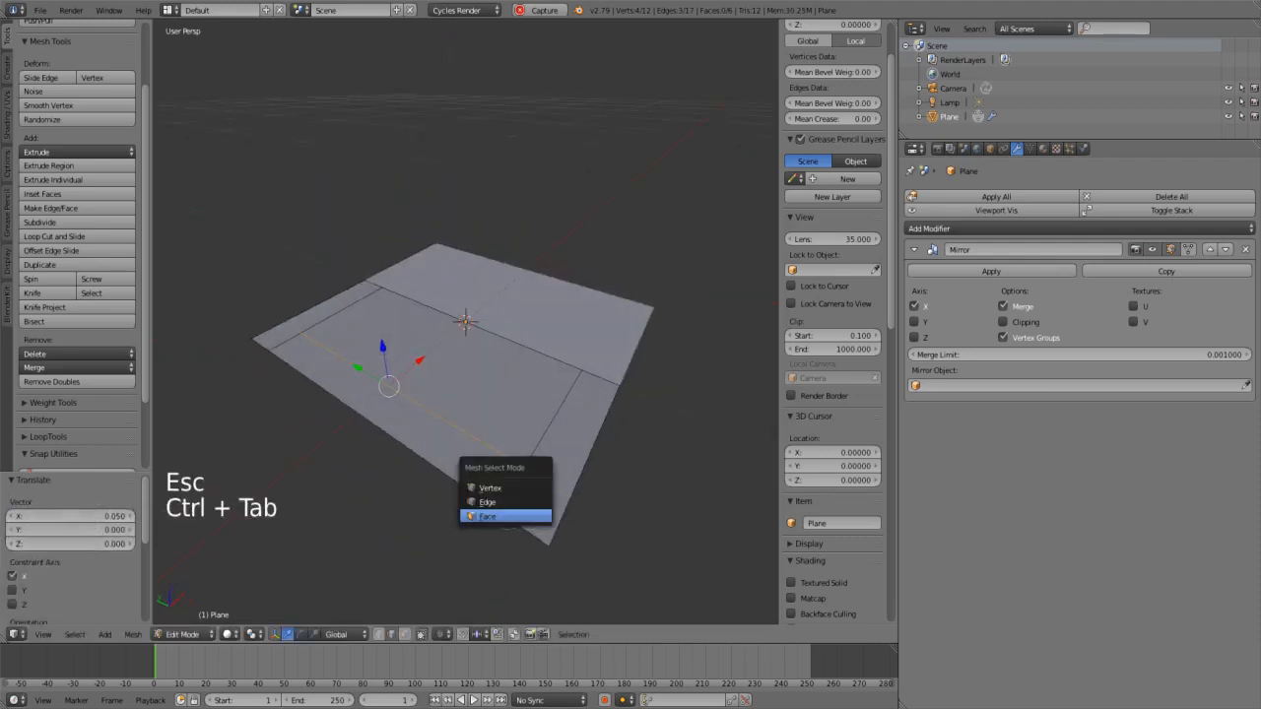
click(487, 516)
right_click(556, 522)
middle_drag(557, 522, 584, 499)
ctrl+right_click(264, 340)
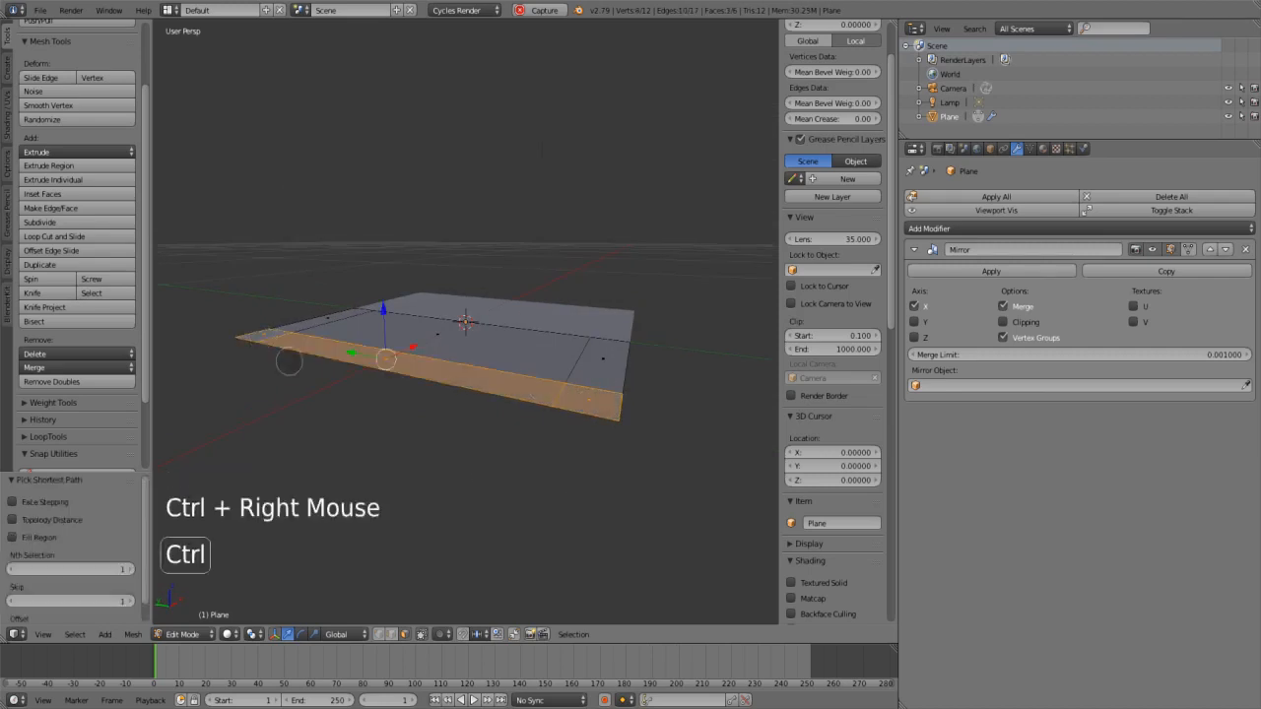
key(Escape)
shift+right_click(424, 368)
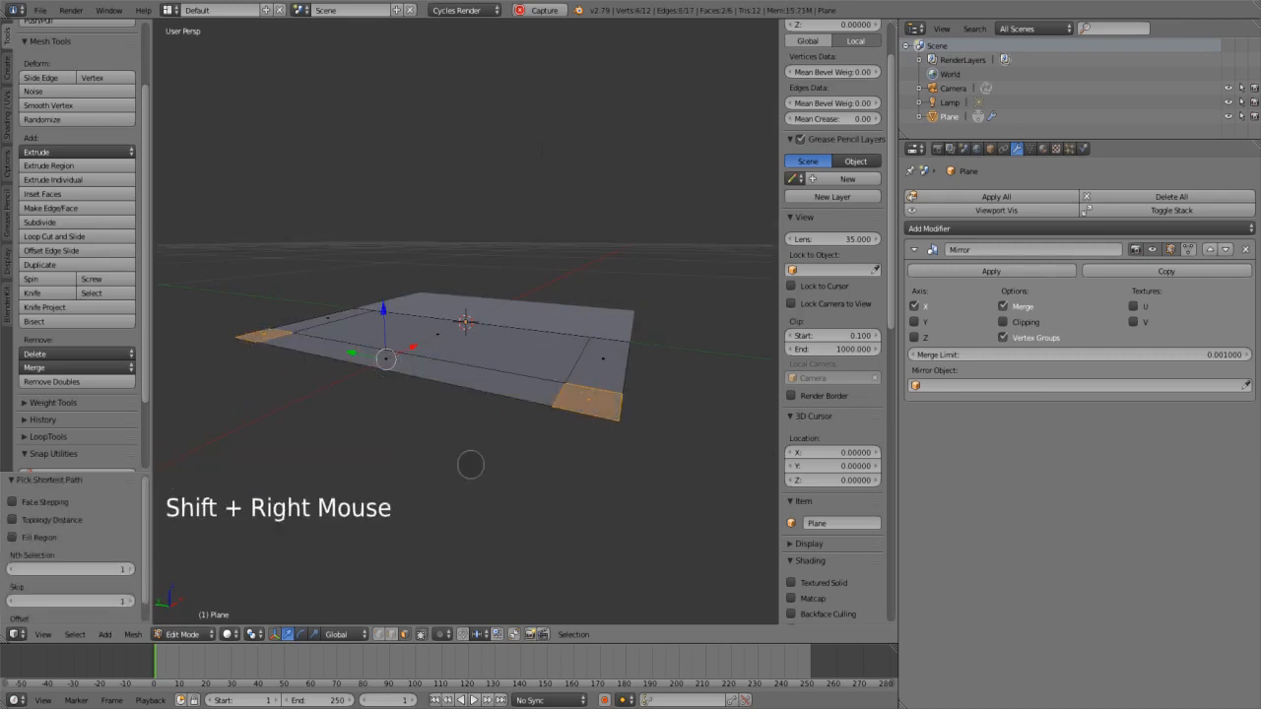
key(e)
middle_drag(464, 464, 453, 498)
key(Escape)
Select all faces of the seat and extrude them 0.04 in Z to give it thickness
key(a)
key(a)
key(a)
key(e)
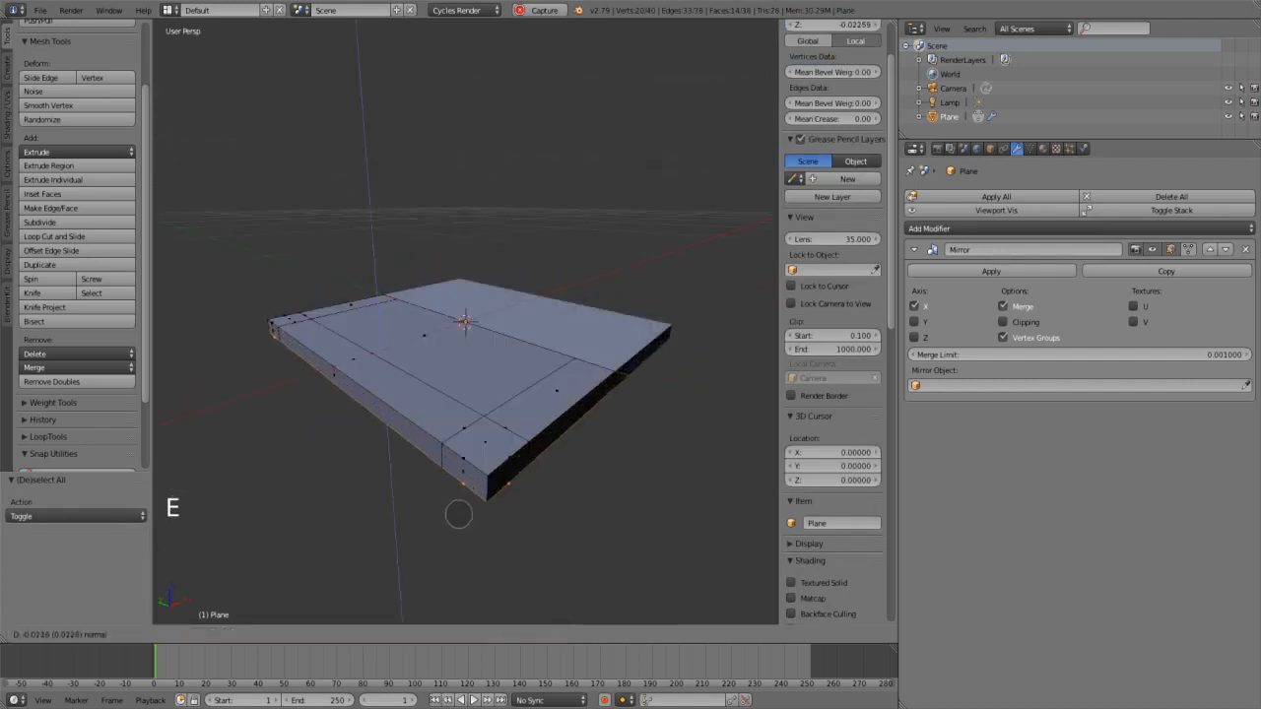
click(458, 514)
click(79, 580)
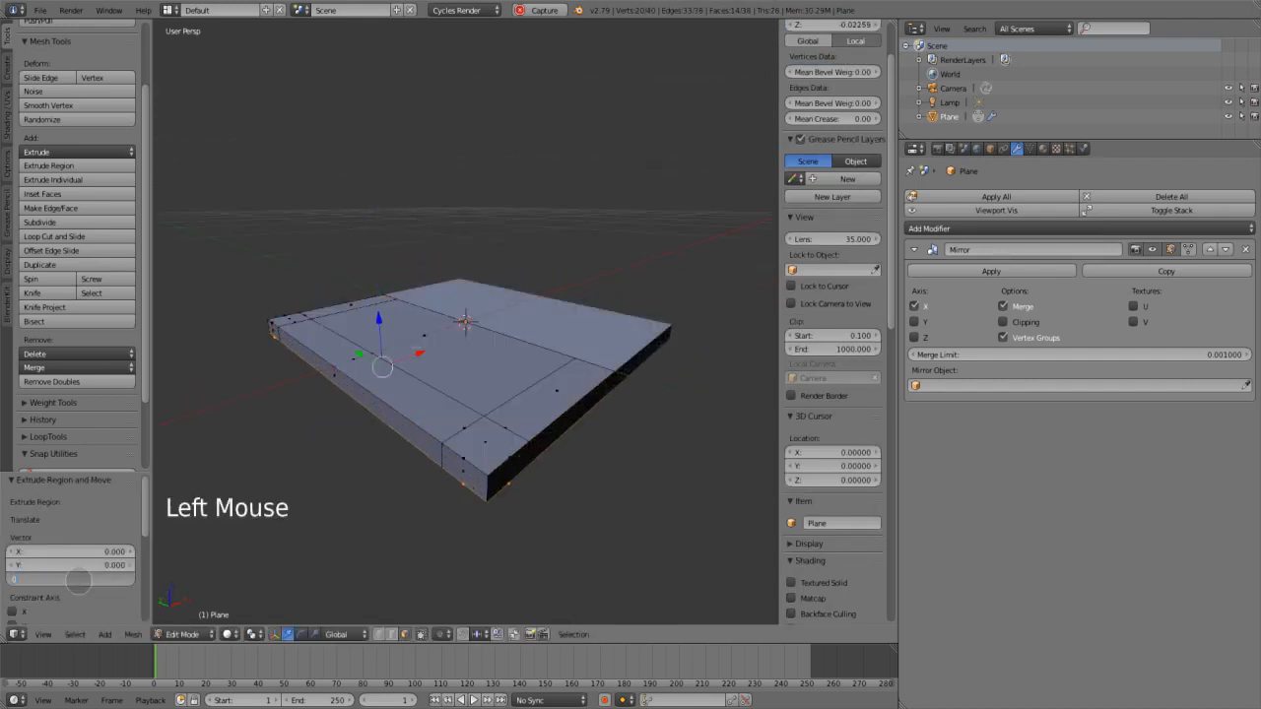
key(Return)
Extrude the two outer corner faces on the seat's underside by -0.4 in Z to form the legs
middle_drag(503, 493, 569, 408)
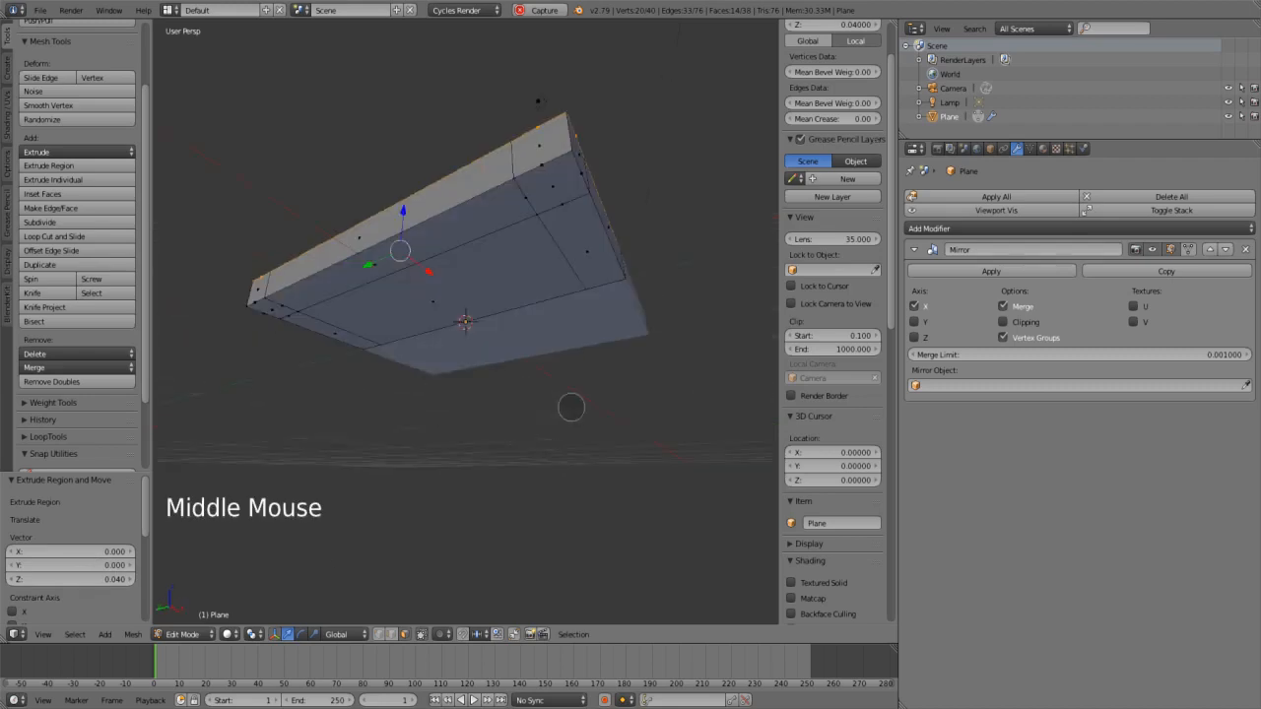
key(Escape)
right_click(264, 312)
shift+right_click(551, 191)
middle_drag(551, 191, 599, 386)
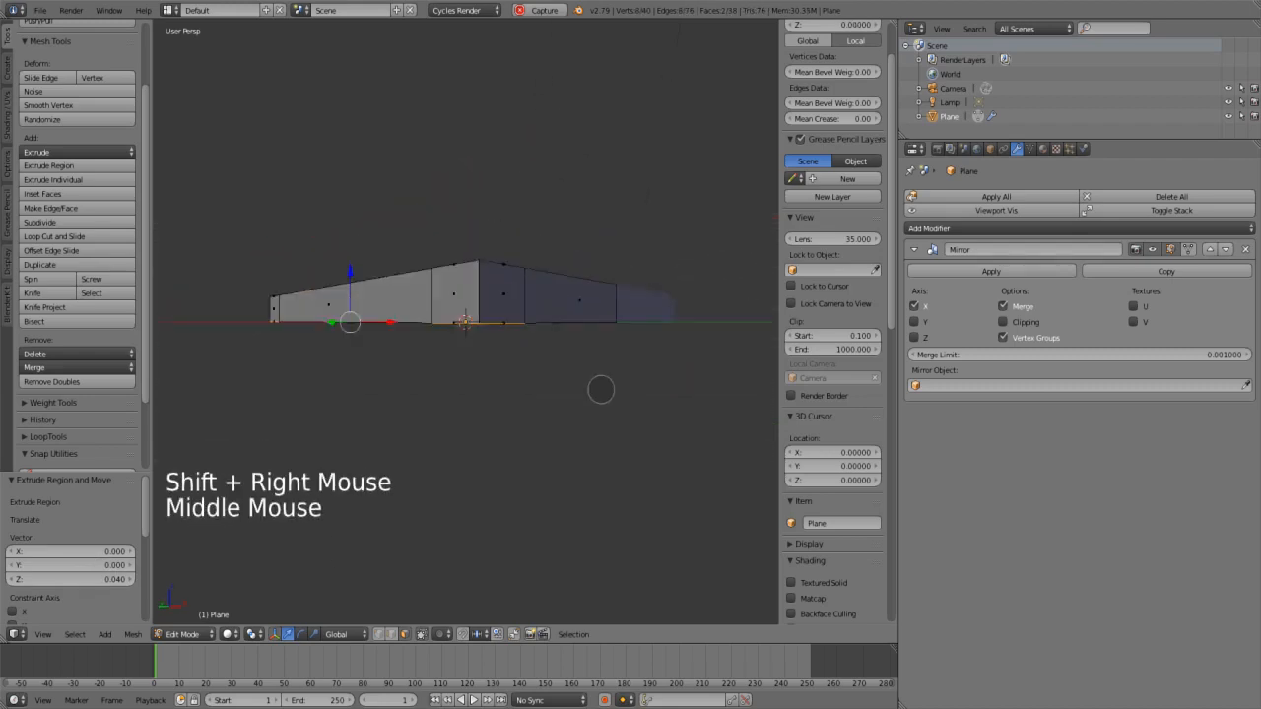
key(e)
click(598, 460)
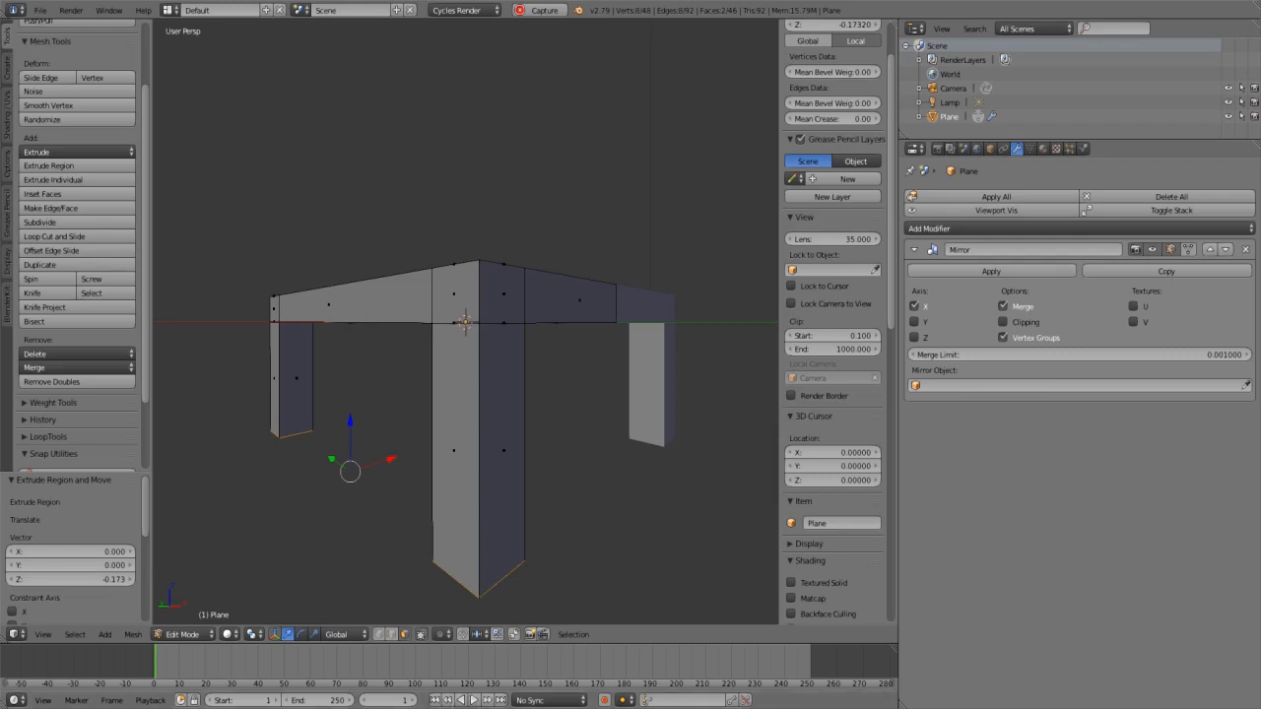
click(87, 579)
text(-0.4)
key(Return)
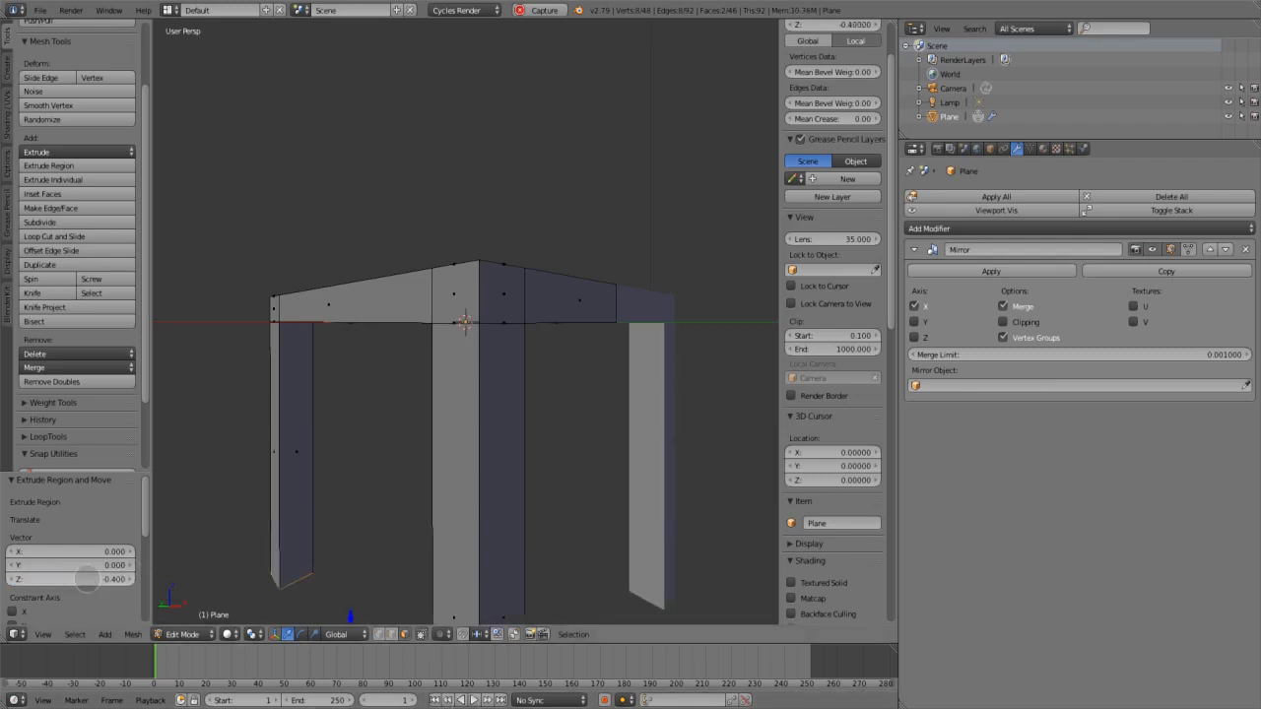
Extrude the back corner face on top of the seat by 0.38 in Z to form the backrest post
scroll(436, 457, down, 1)
middle_drag(424, 463, 464, 493)
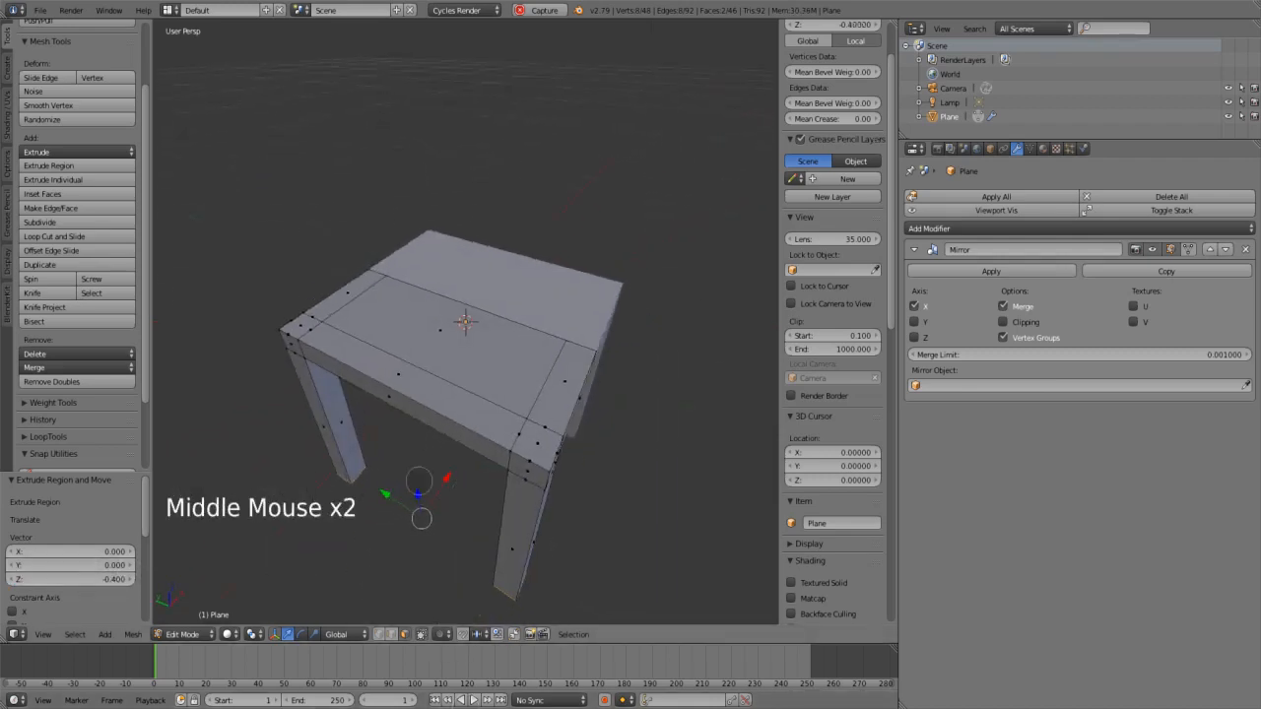
right_click(300, 324)
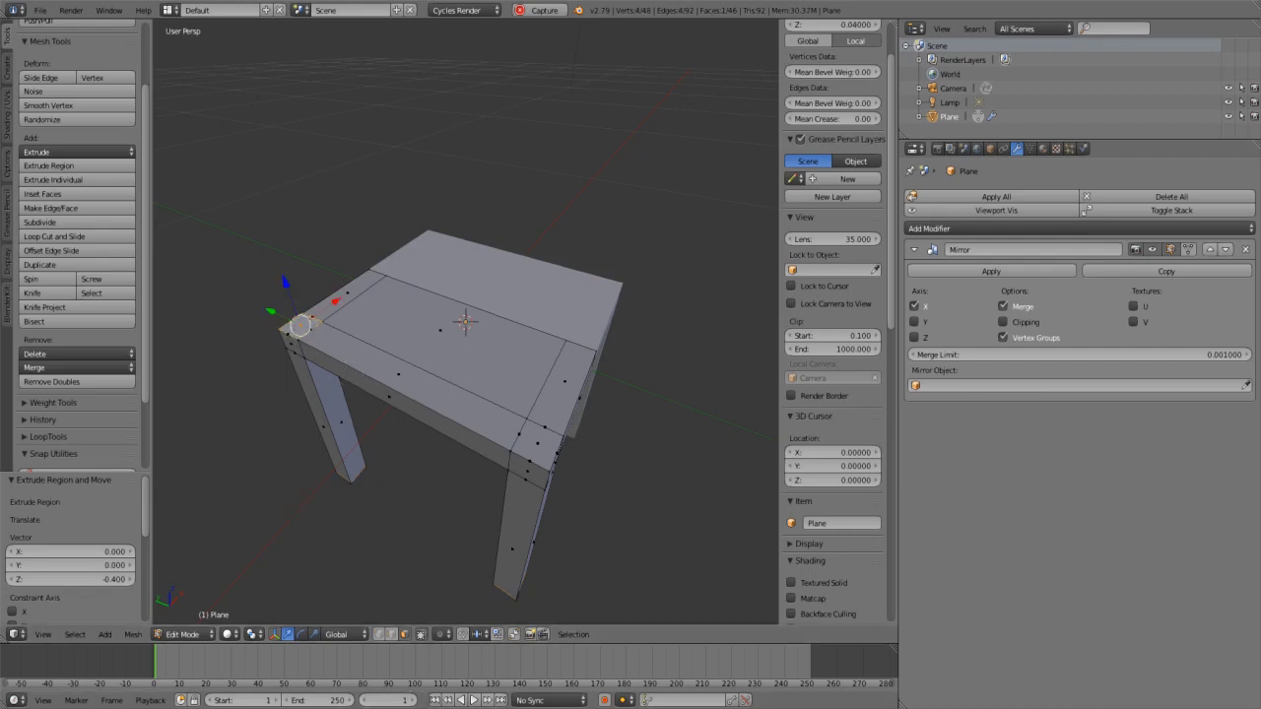
key(e)
click(254, 193)
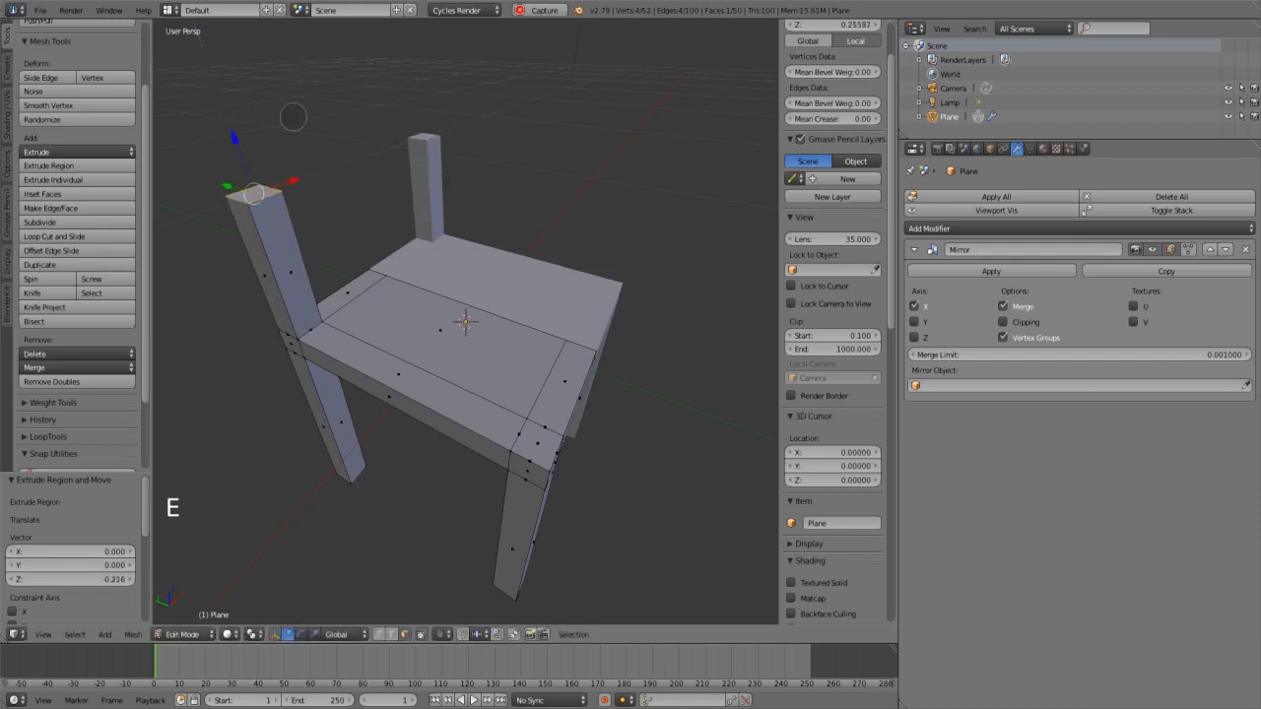
click(93, 582)
text(0.38)
key(Return)
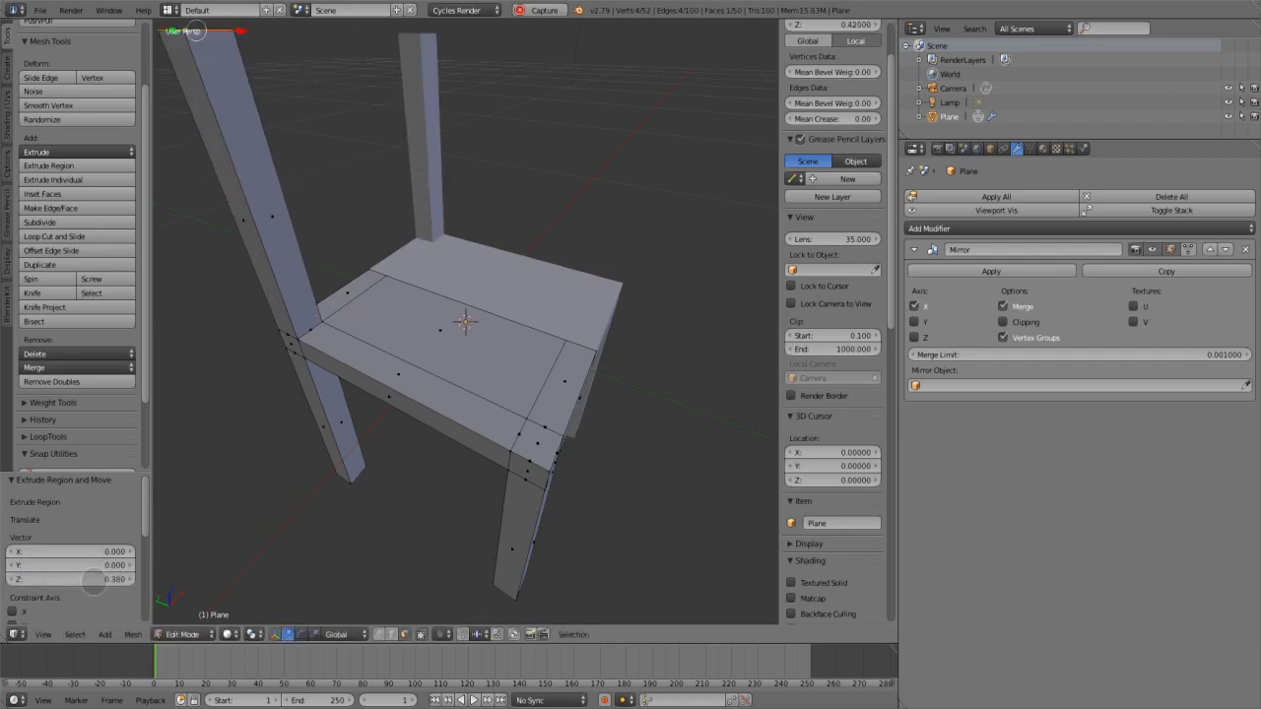
scroll(408, 342, down, 4)
scroll(408, 342, up, 1)
middle_drag(408, 342, 566, 232)
scroll(463, 315, up, 2)
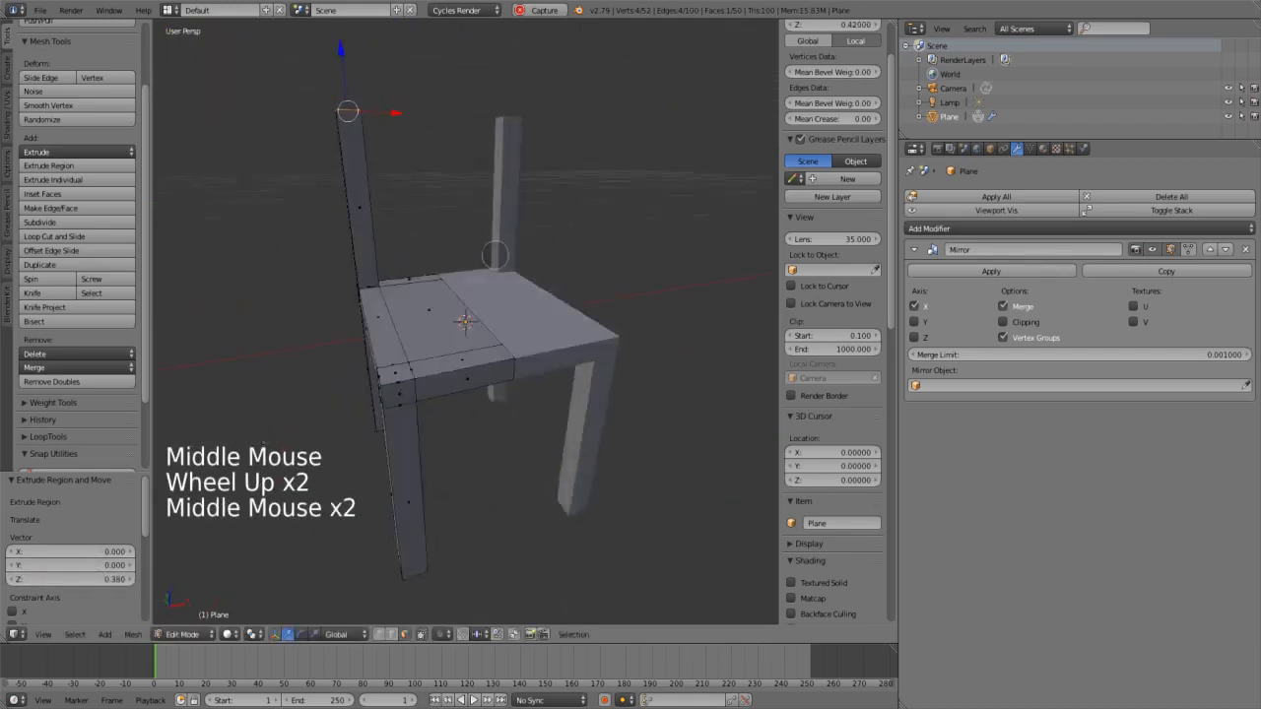
Add five evenly spaced loop cuts along the back leg in left orthographic view, then clear the selection
key(Escape)
key(KP_3)
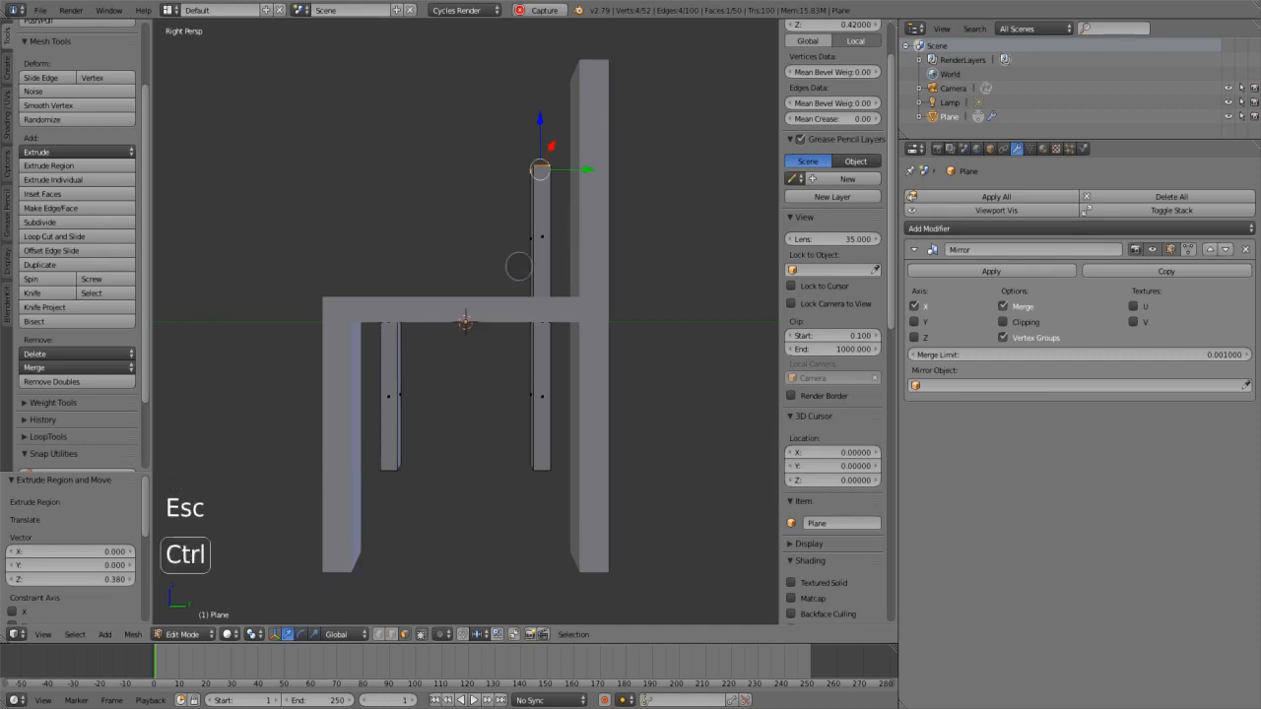
click(42, 634)
click(74, 507)
scroll(339, 442, down, 1)
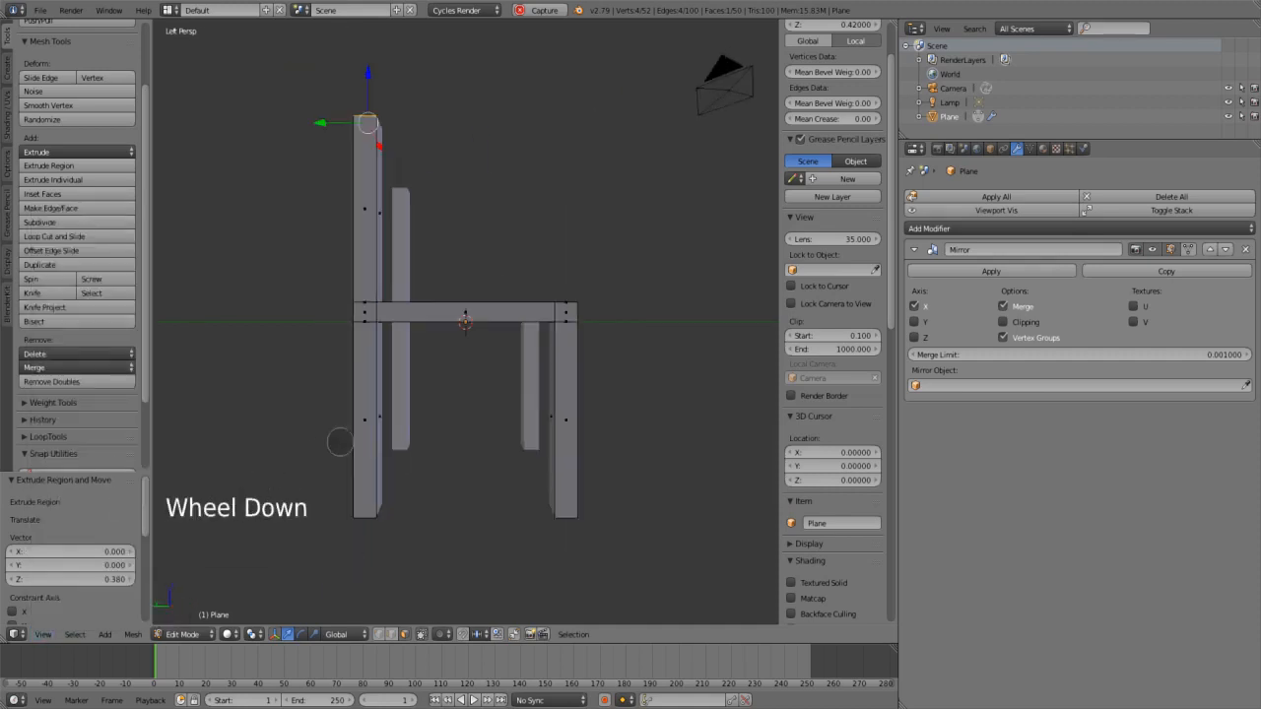
scroll(566, 515, up, 1)
key(KP_5)
scroll(417, 502, up, 1)
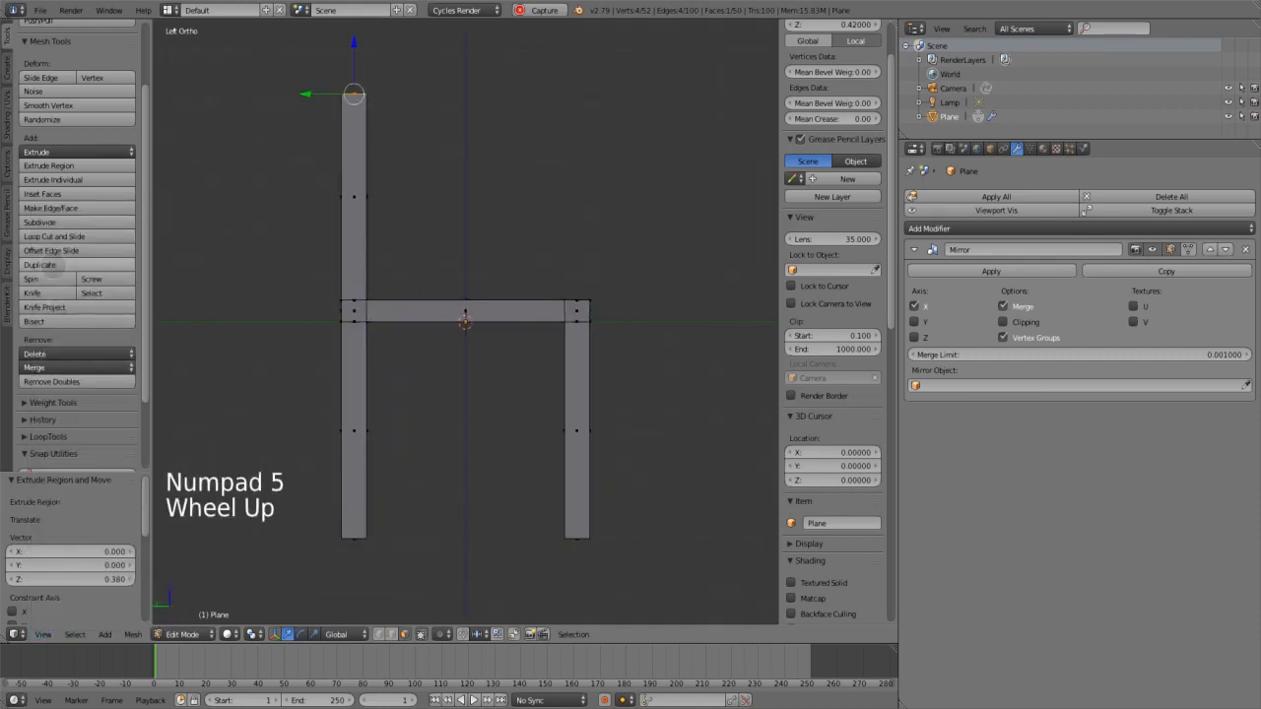
click(54, 236)
click(195, 490)
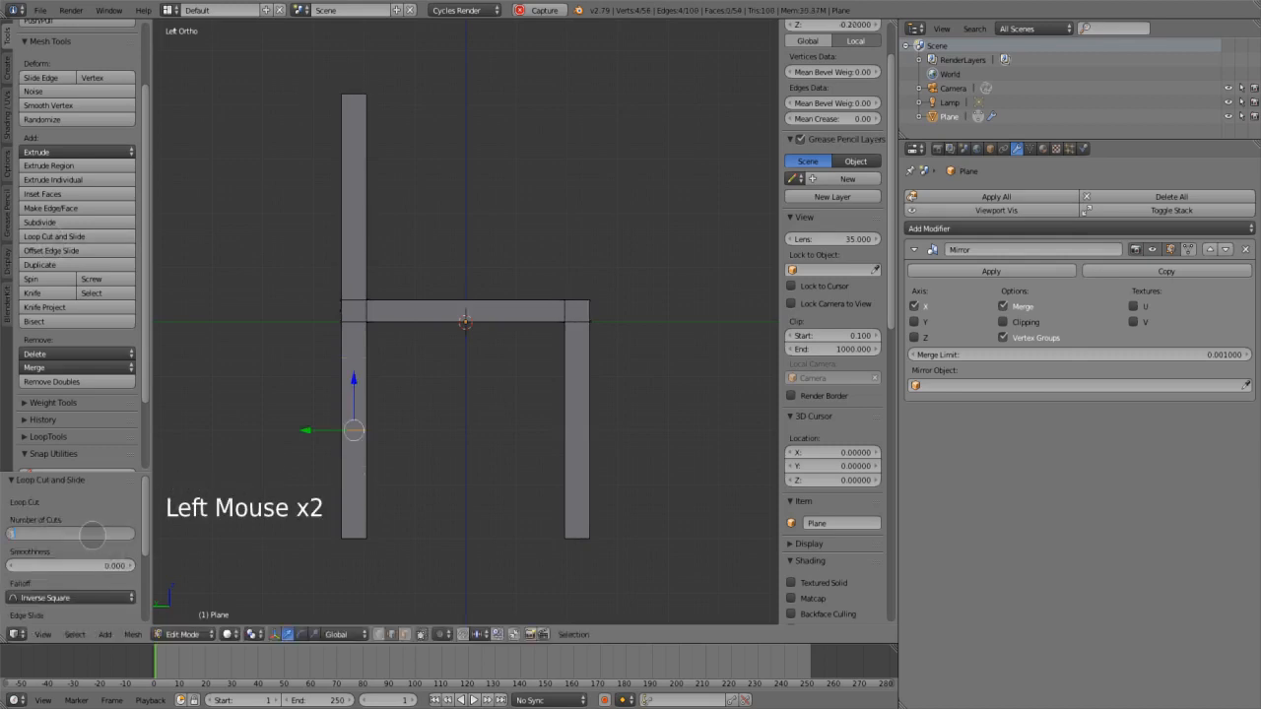
key(Escape)
key(Escape)
key(a)
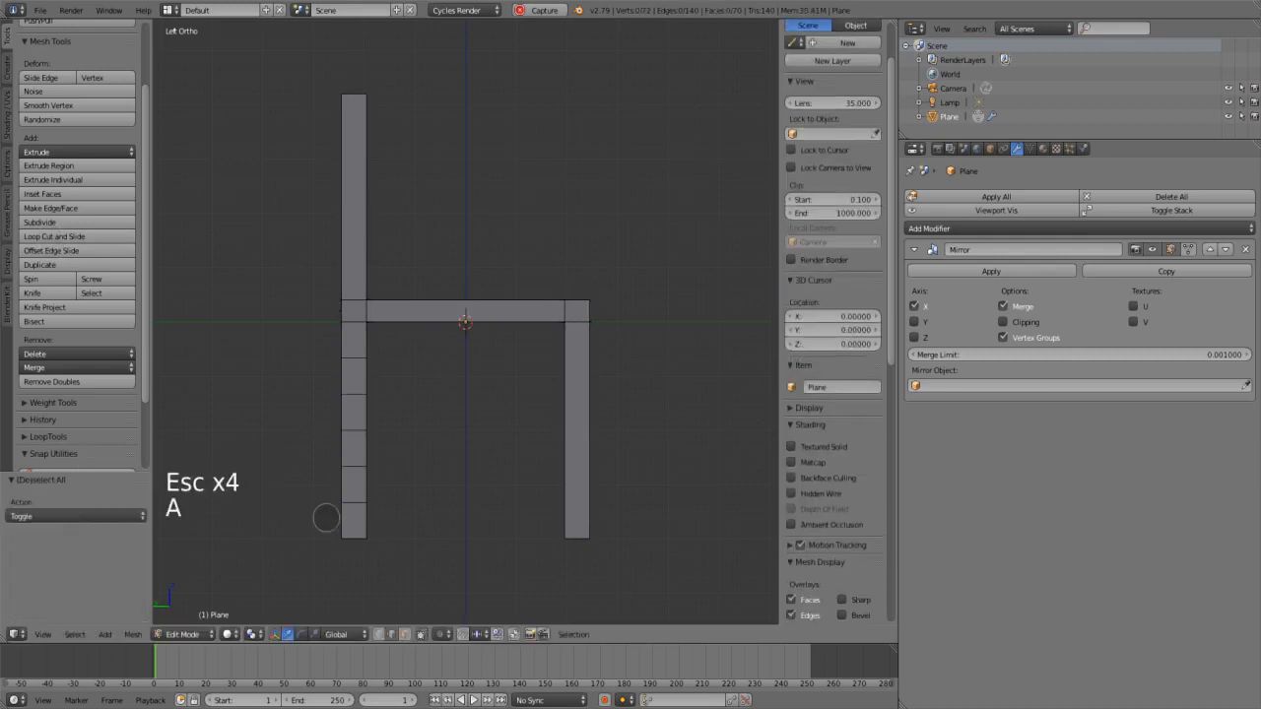
Switch the viewport to wireframe shading and box-select the back leg's segments below its uppermost loop cut
click(227, 635)
click(240, 602)
key(Escape)
key(b)
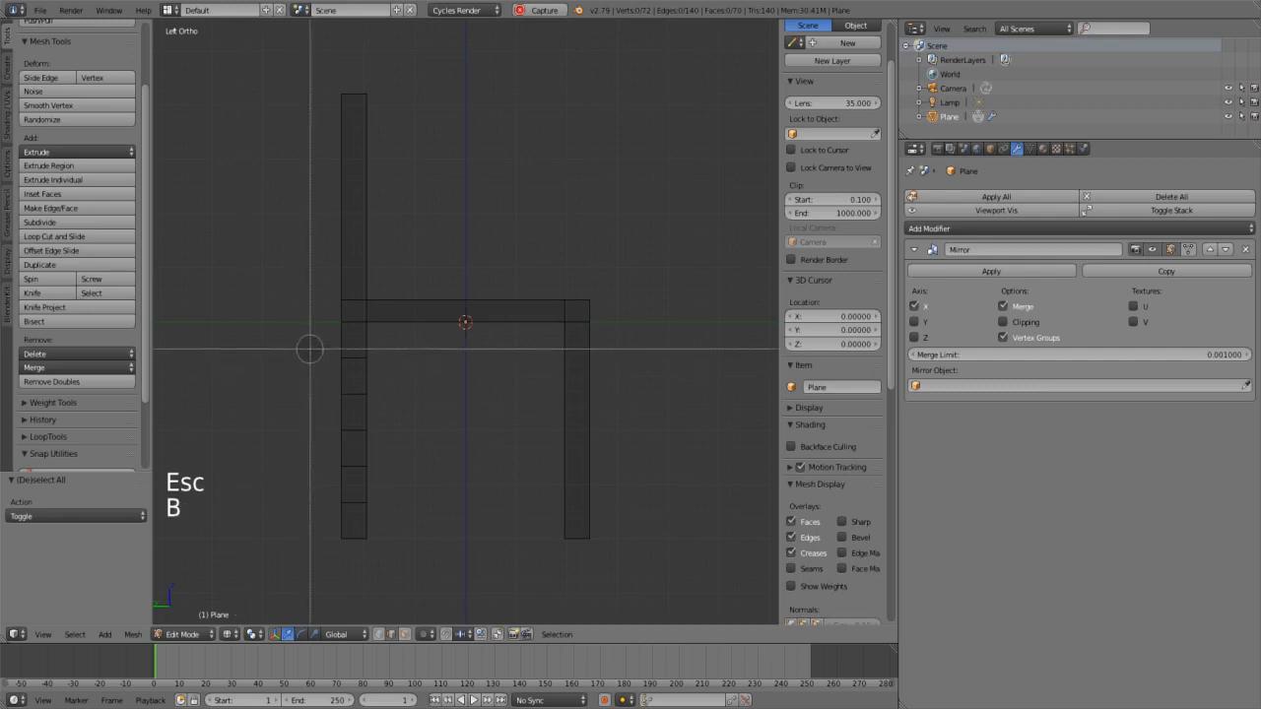
drag(314, 347, 408, 564)
Enable proportional editing for the selected leg segments
key(s)
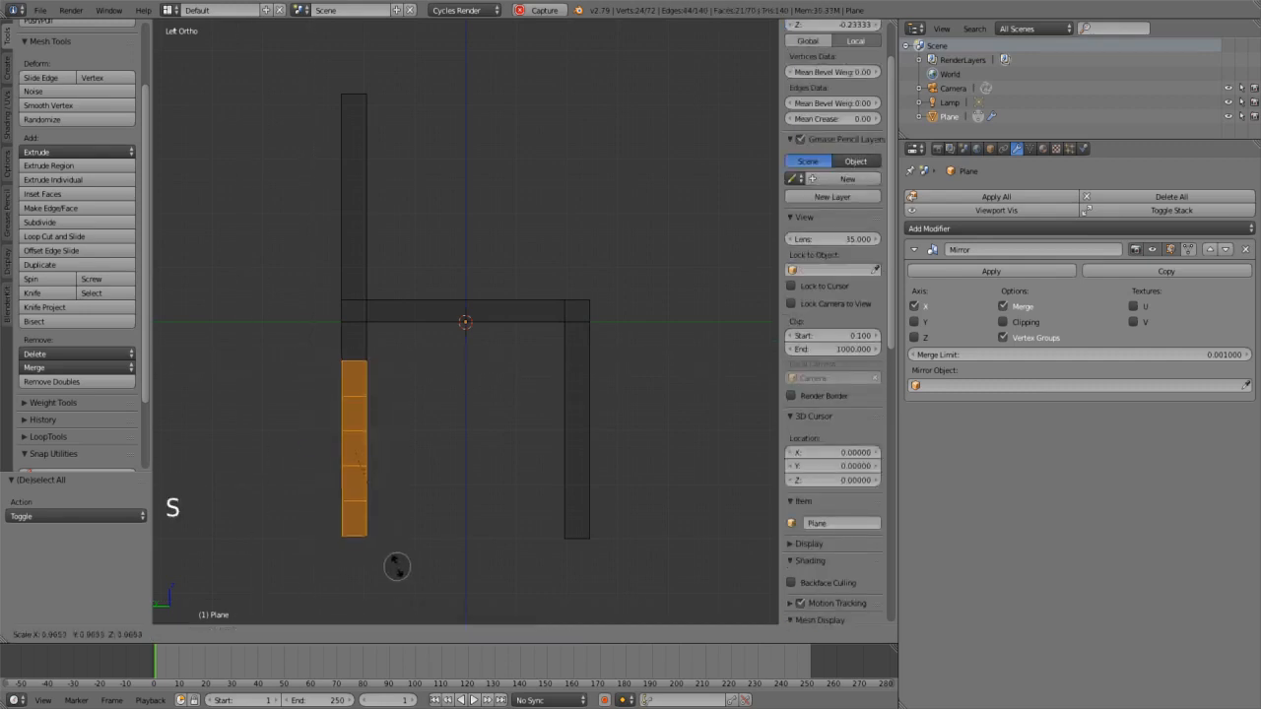
click(421, 634)
click(463, 602)
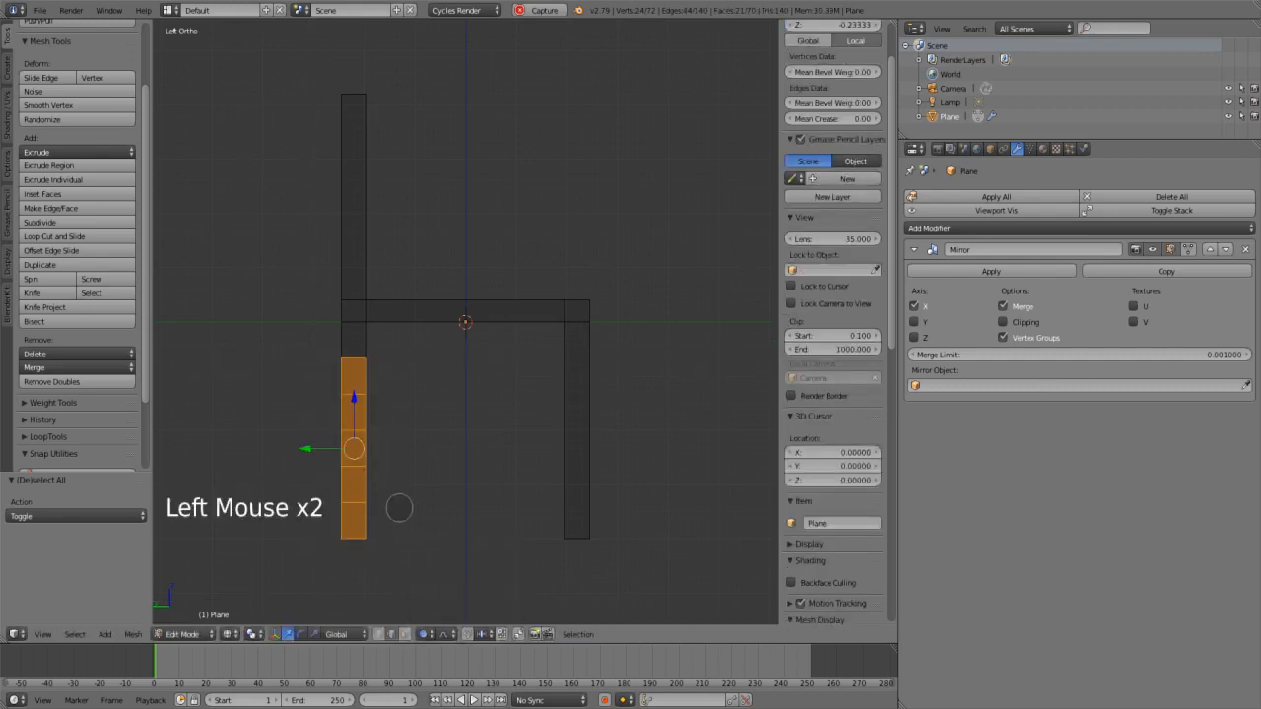
key(s)
scroll(393, 507, up, 3)
scroll(393, 508, down, 12)
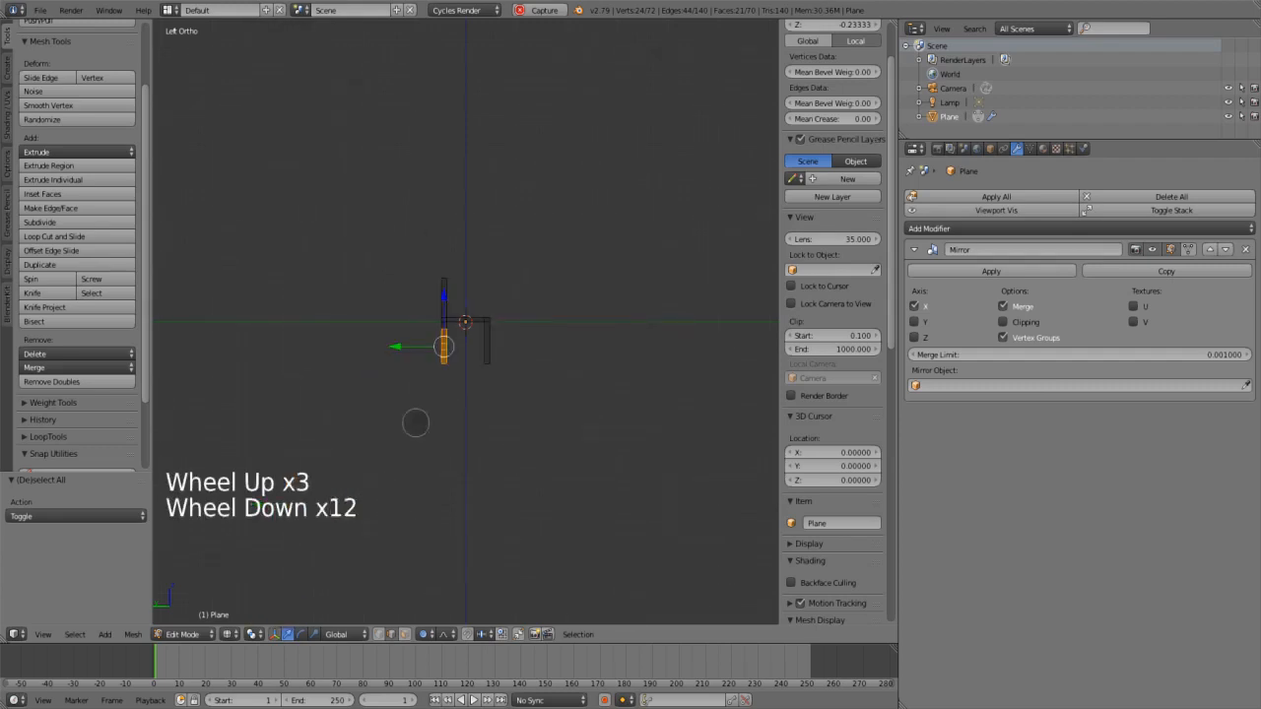
scroll(416, 500, up, 6)
key(s)
scroll(384, 498, up, 4)
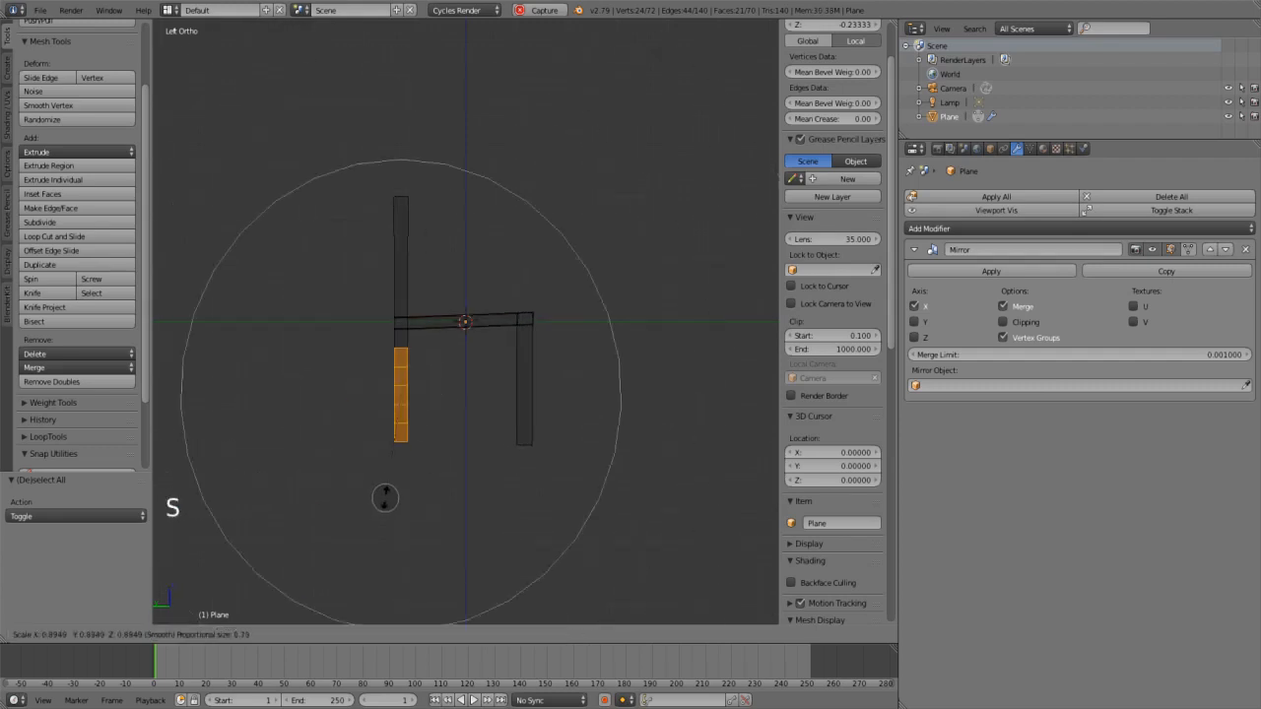
click(379, 493)
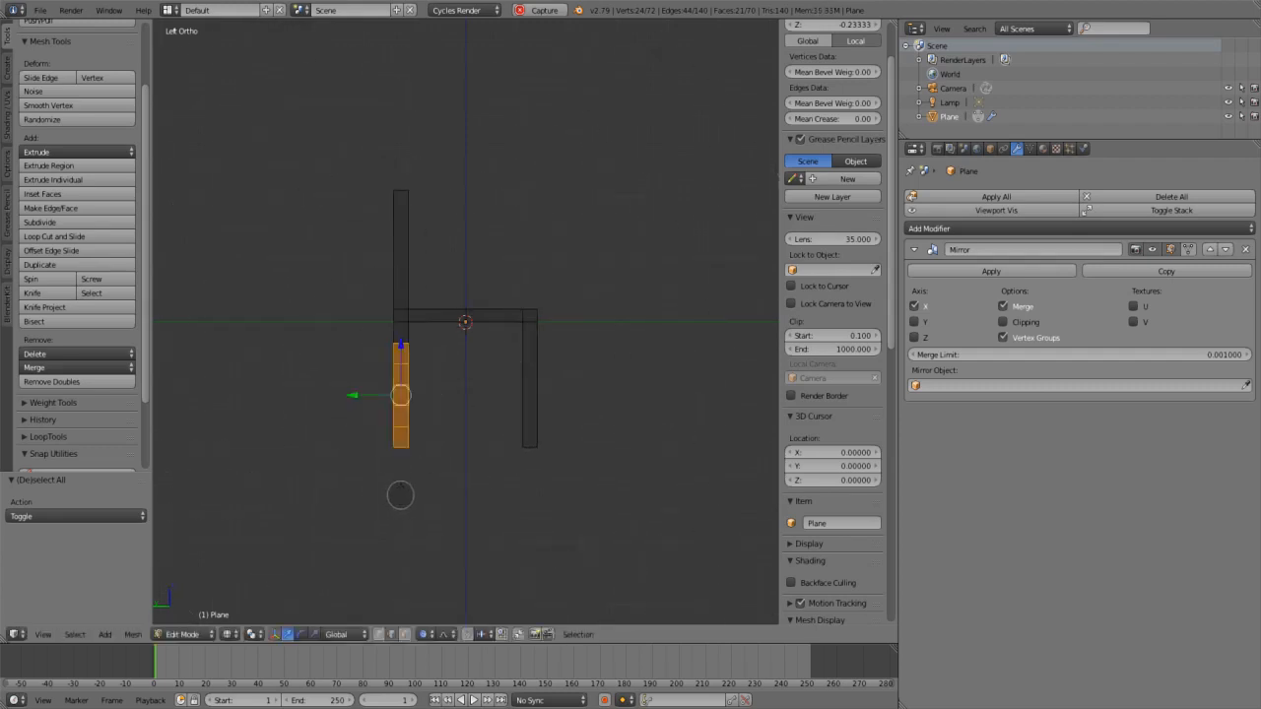
Reselect the back leg's segments below the uppermost loop cut and rotate them about 5.77° to slant the leg backward
scroll(394, 472, up, 3)
key(Escape)
key(a)
key(Escape)
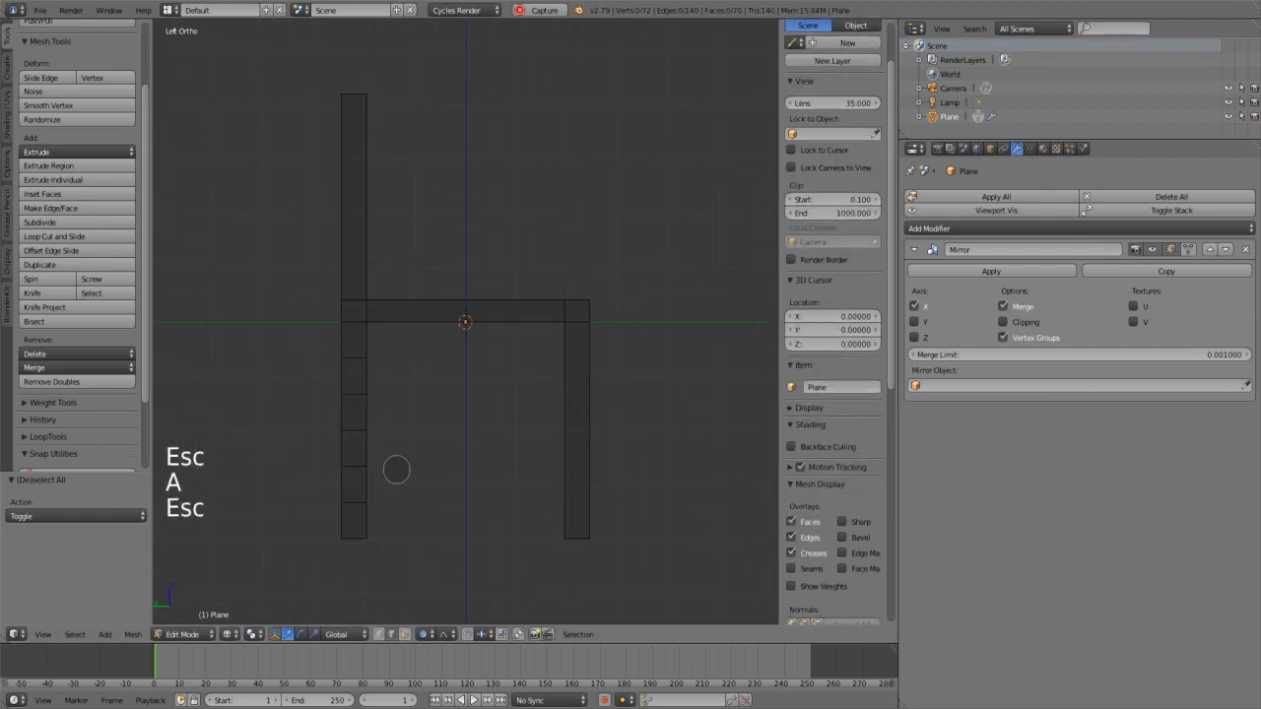
key(b)
drag(315, 348, 413, 558)
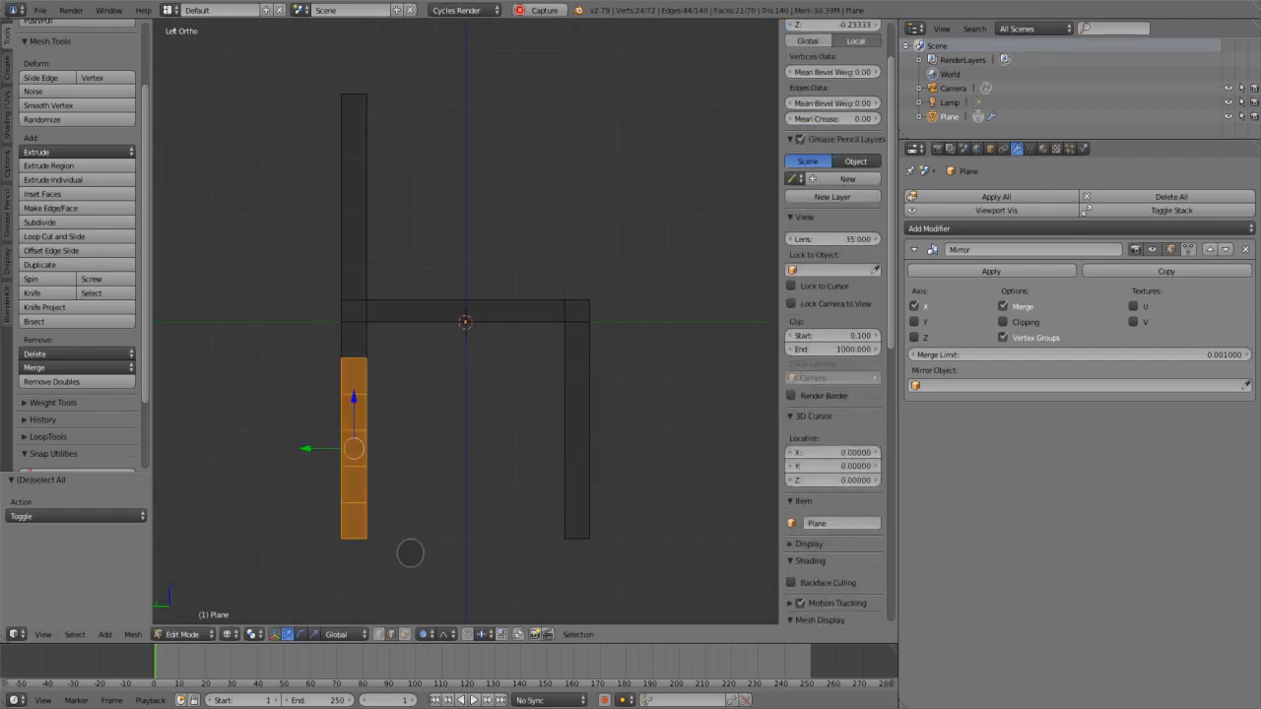
key(r)
click(396, 549)
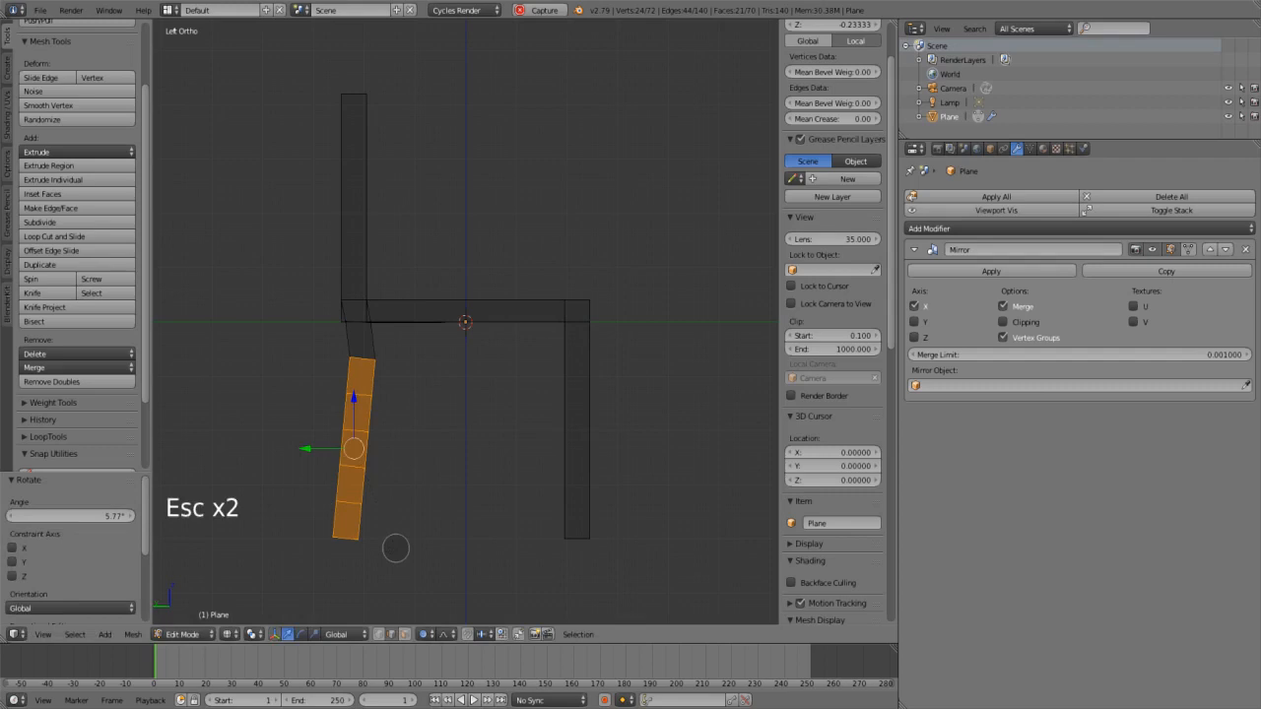
key(a)
key(b)
drag(304, 347, 394, 363)
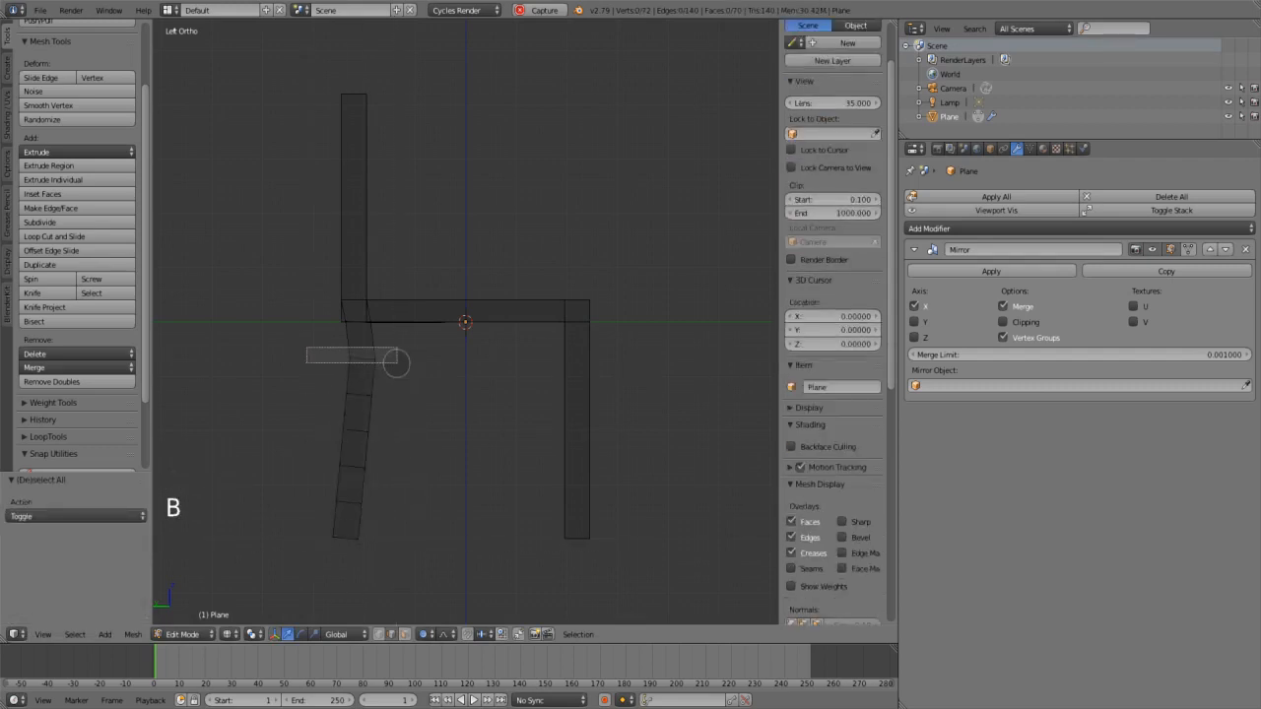
scroll(367, 349, up, 3)
click(240, 385)
drag(227, 387, 231, 390)
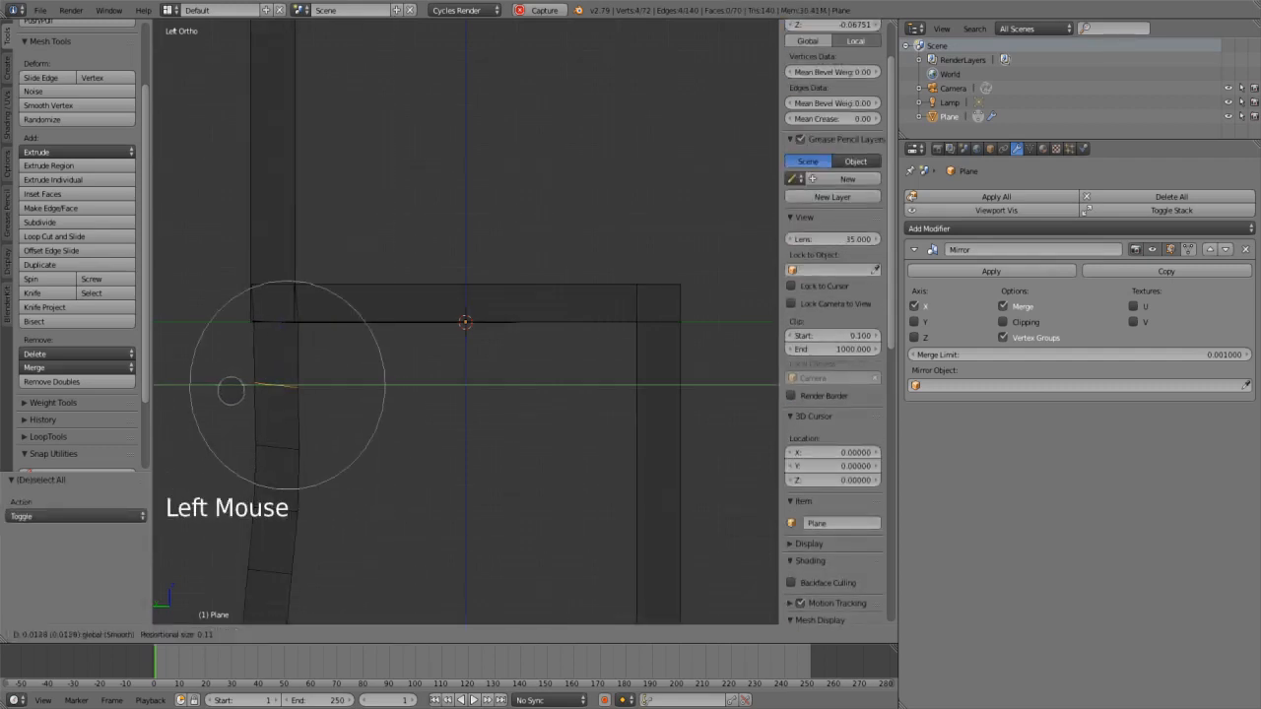
scroll(226, 391, down, 3)
key(Escape)
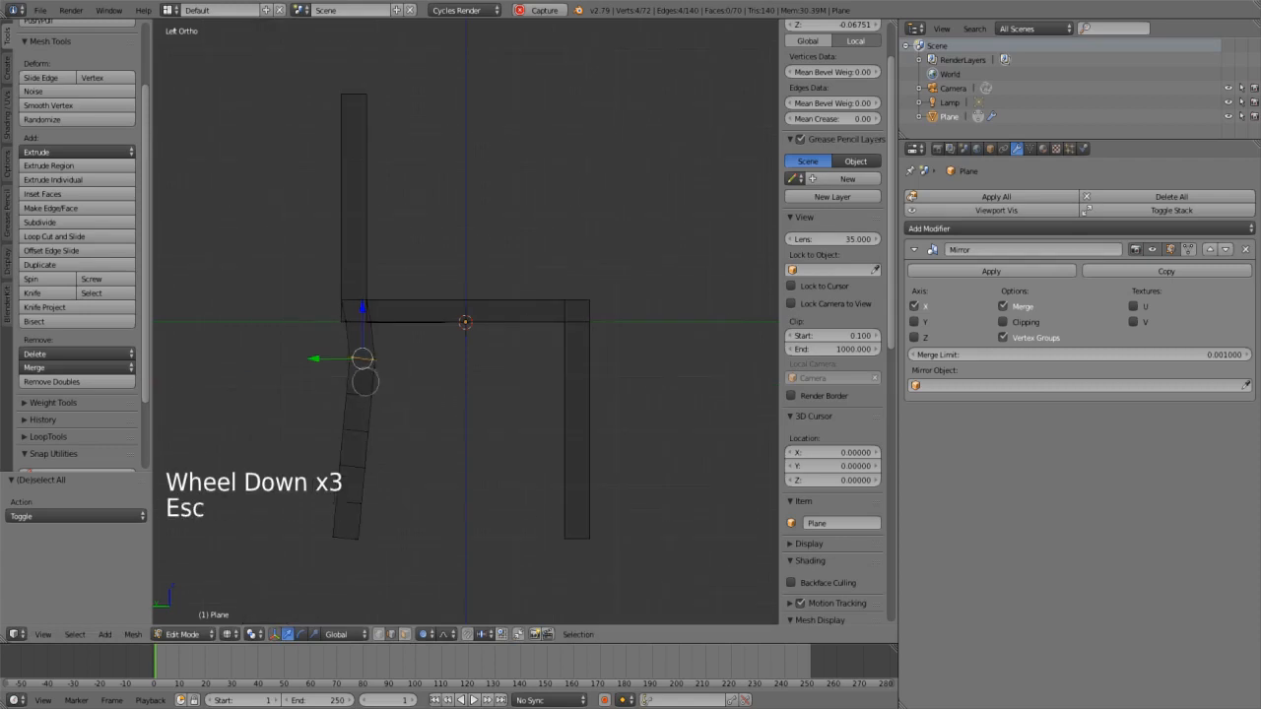
Box-select the back leg's second segment below the seat and disable proportional editing
key(b)
drag(315, 342, 392, 400)
click(314, 376)
key(Escape)
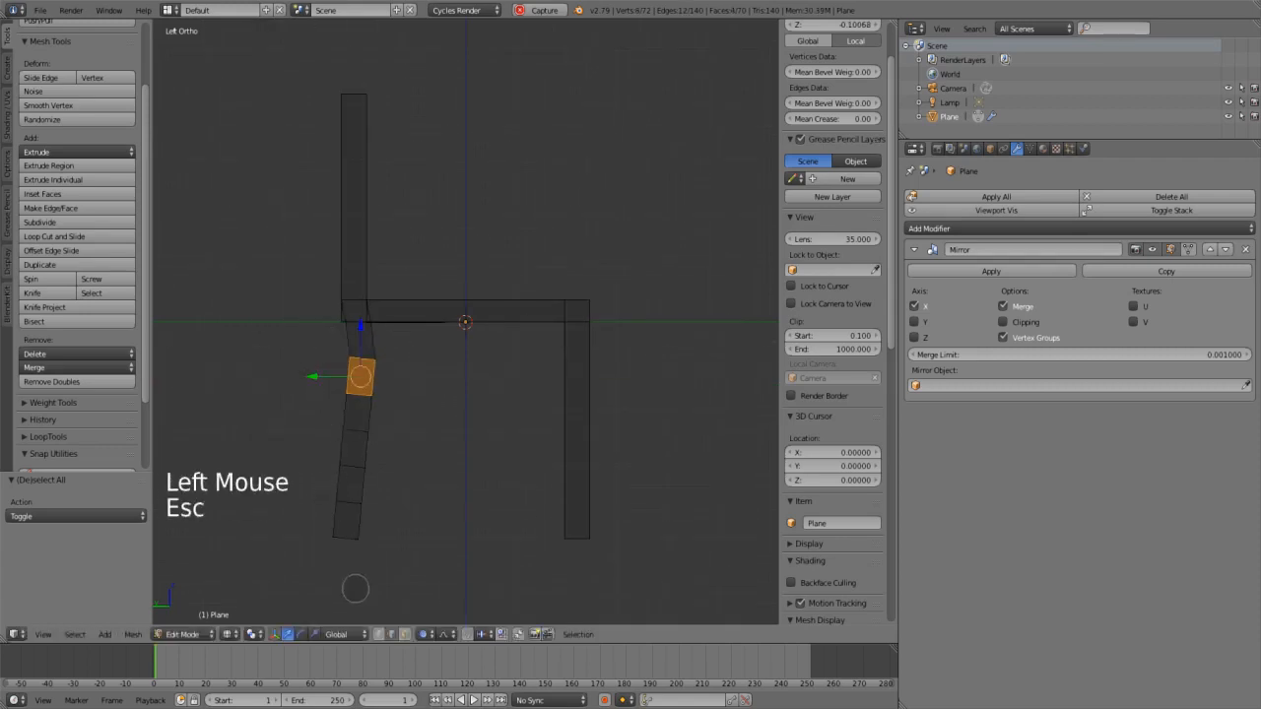
click(429, 635)
click(445, 620)
Try shifting the selected leg segment about 0.016 in Y
drag(315, 379, 308, 379)
key(Escape)
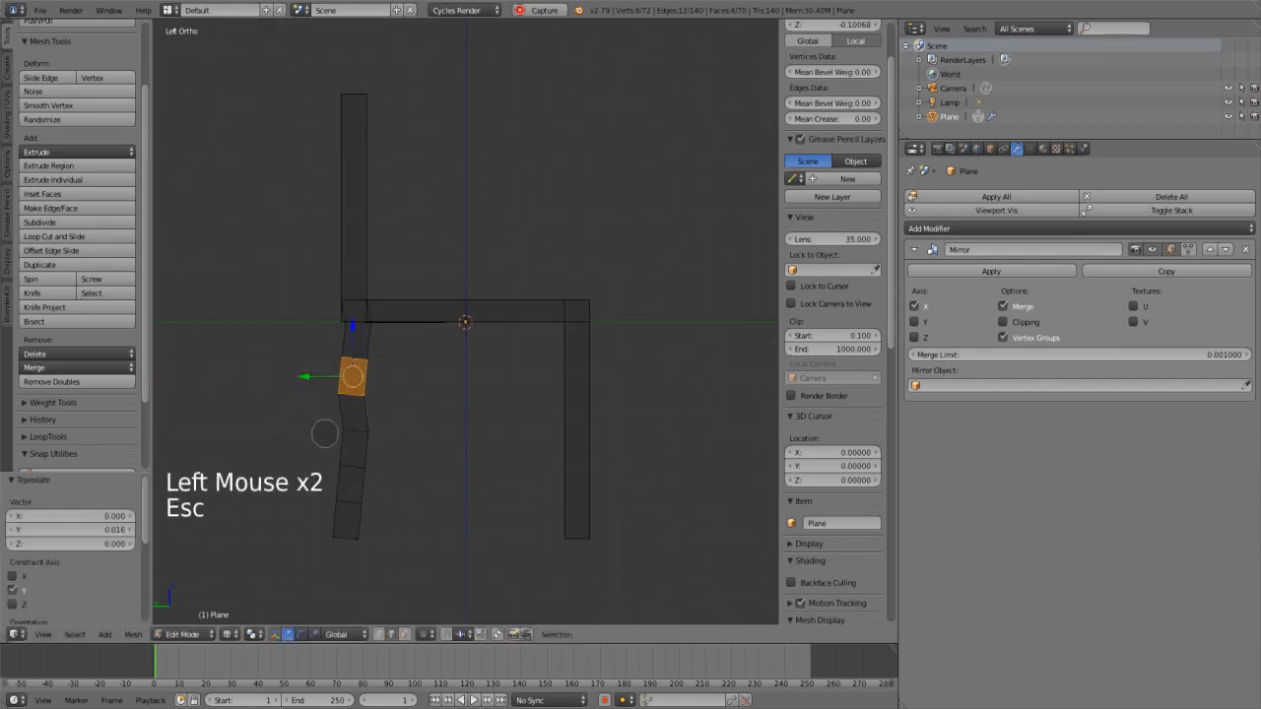
scroll(325, 433, up, 1)
scroll(330, 424, down, 2)
key(Escape)
scroll(332, 416, up, 1)
key(Escape)
key(Escape)
key(Escape)
scroll(457, 430, down, 3)
key(Escape)
key(Escape)
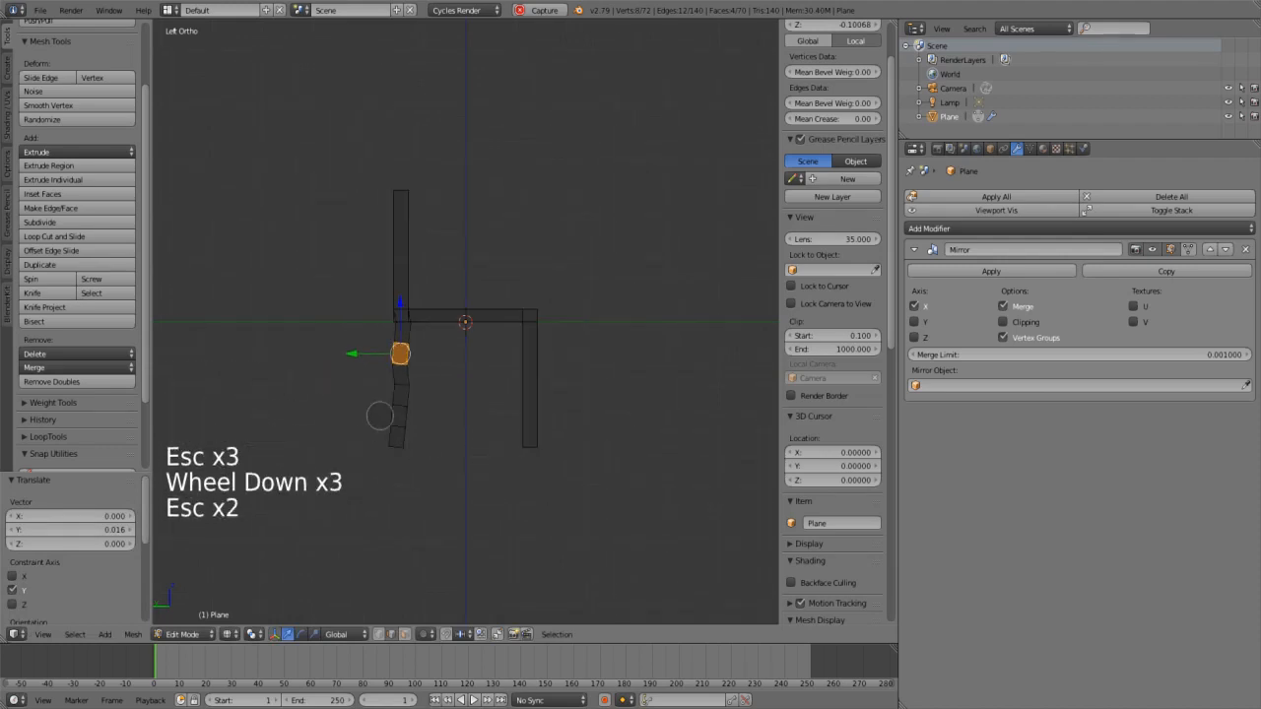
Add the lower leg segments to the selection, then undo that selection and the segment's shift in Y
key(b)
drag(365, 379, 424, 465)
scroll(391, 418, up, 1)
drag(344, 411, 335, 413)
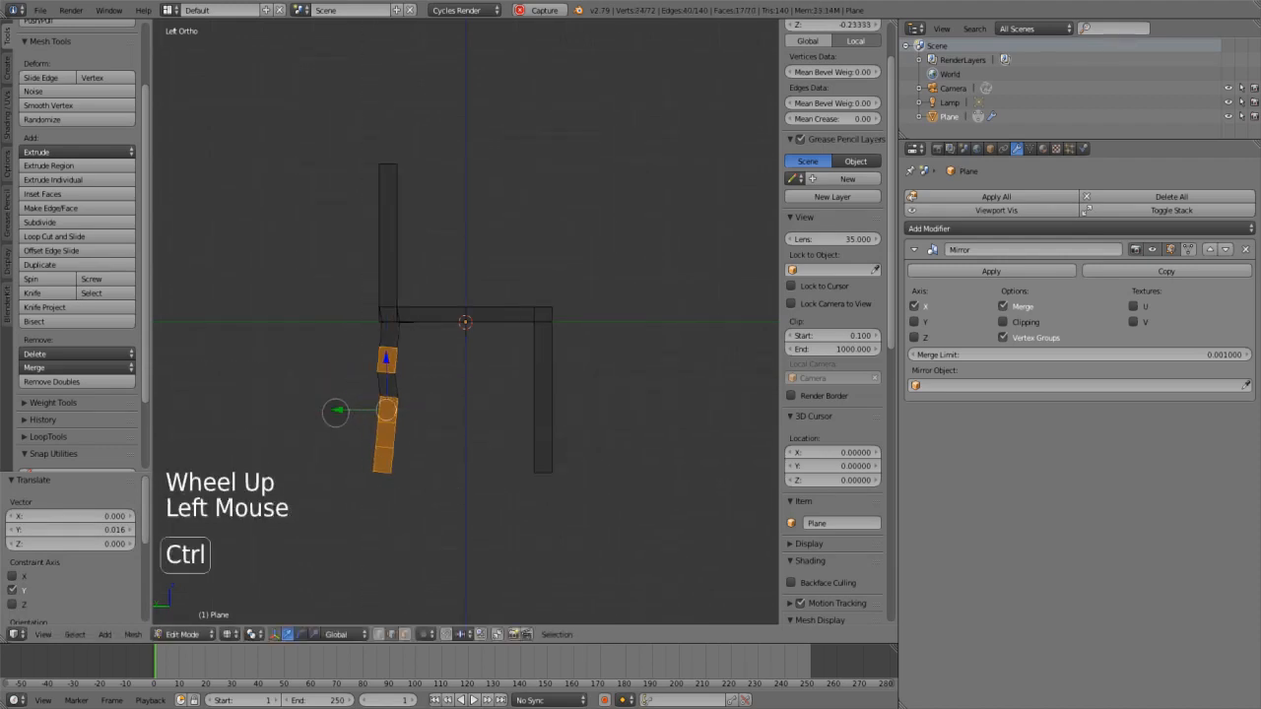
key(ctrl+z)
key(ctrl+z)
key(ctrl+z)
scroll(357, 387, up, 1)
key(Escape)
scroll(358, 392, up, 2)
scroll(358, 392, down, 3)
key(Escape)
key(Escape)
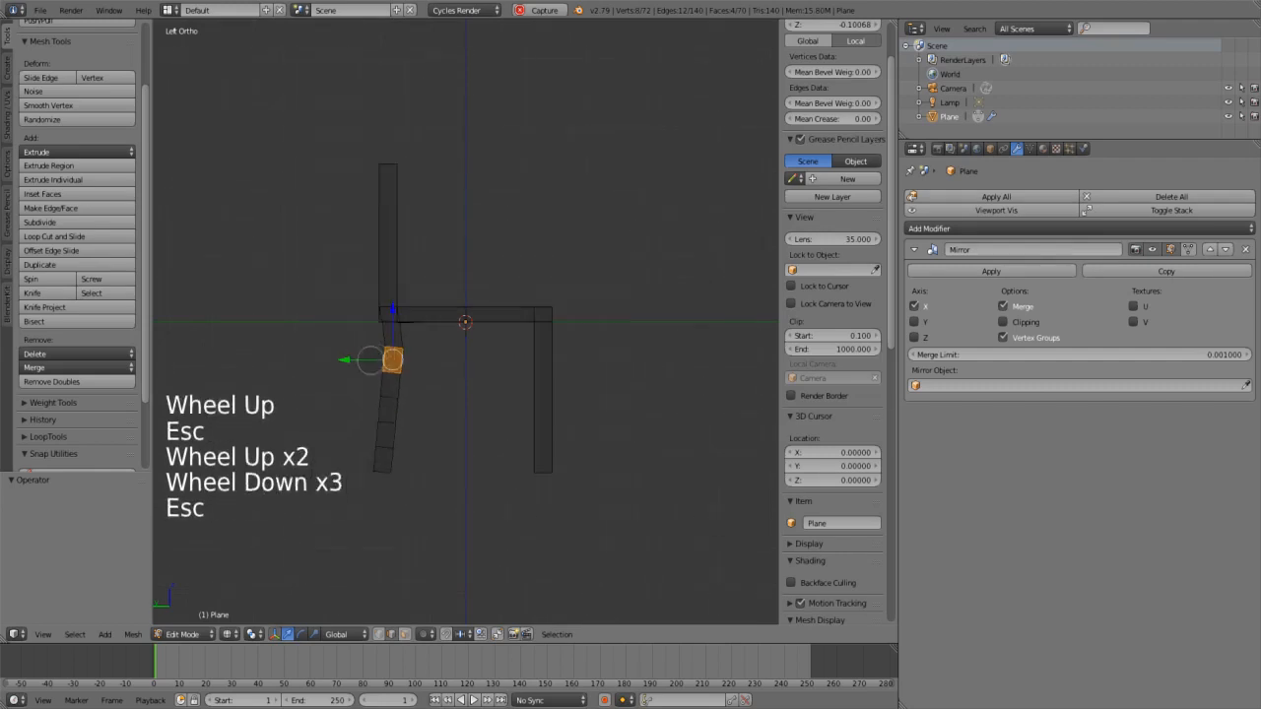
Switch to edge selection and try shifting the edge at the back leg's uppermost loop cut about 0.018 in Y
key(ctrl+Tab)
click(335, 347)
right_click(392, 346)
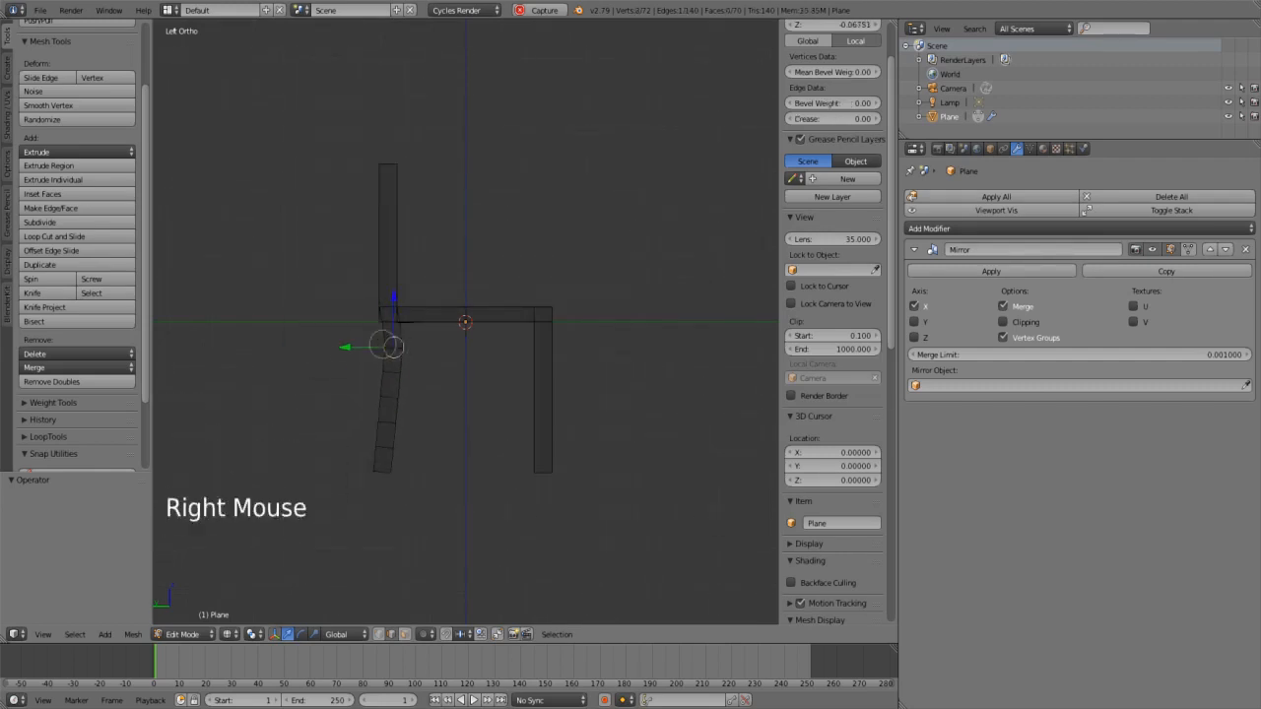
scroll(392, 346, up, 2)
right_click(336, 357)
scroll(336, 357, up, 2)
click(336, 356)
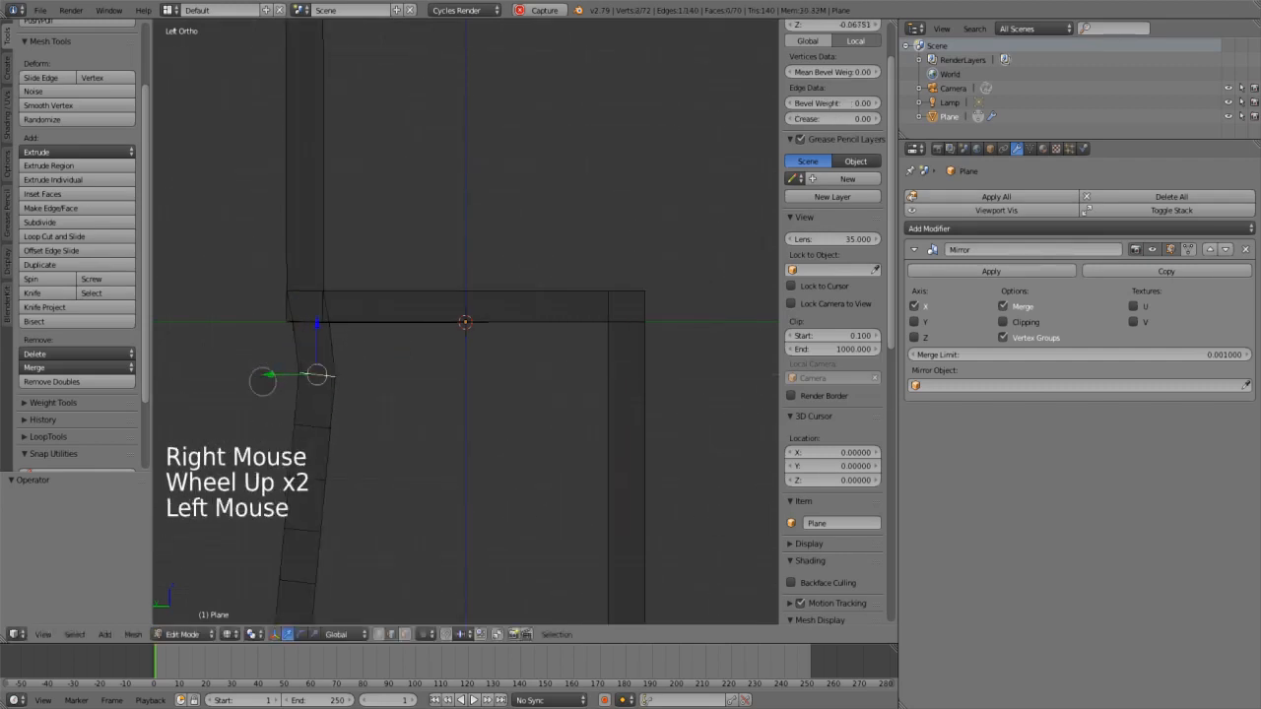
key(Escape)
key(b)
drag(267, 375, 252, 375)
key(Escape)
Add the edges where the back leg meets the seat to the selection, then undo the recent selections and edge shift
scroll(266, 335, up, 2)
key(Escape)
key(b)
drag(194, 306, 273, 362)
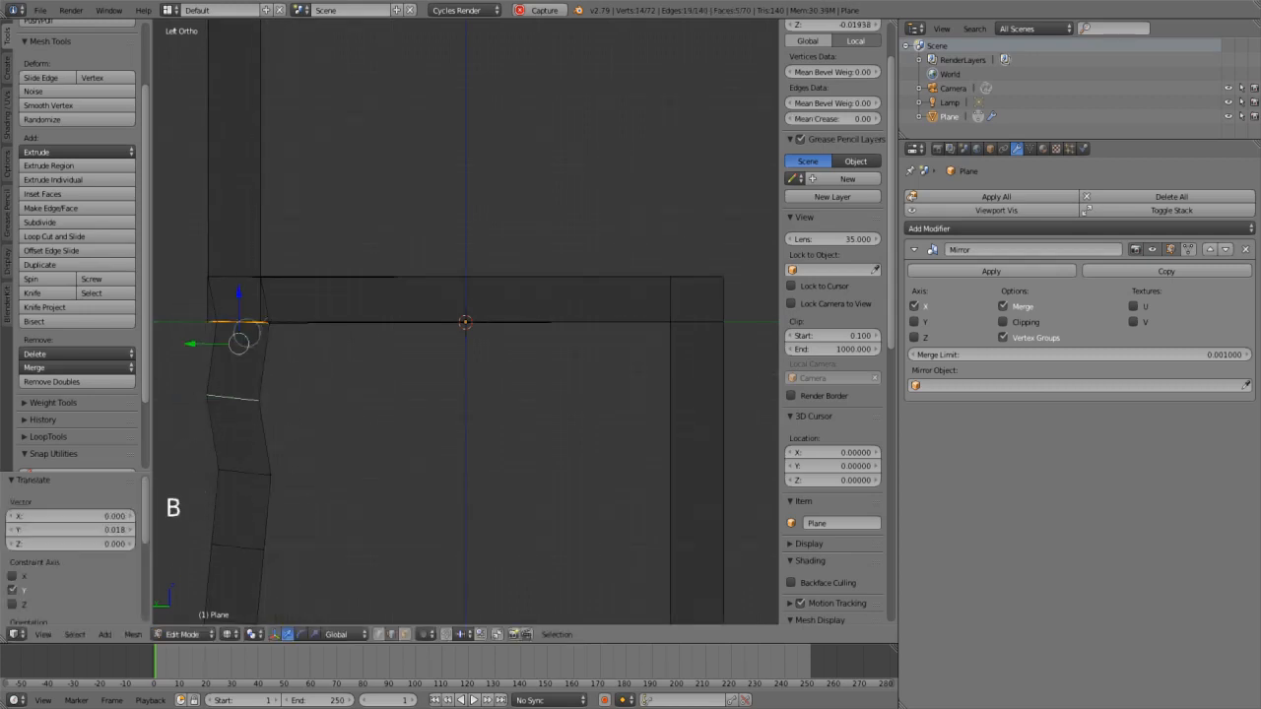
drag(194, 347, 187, 346)
key(Escape)
key(Escape)
scroll(352, 338, down, 5)
key(Escape)
key(Escape)
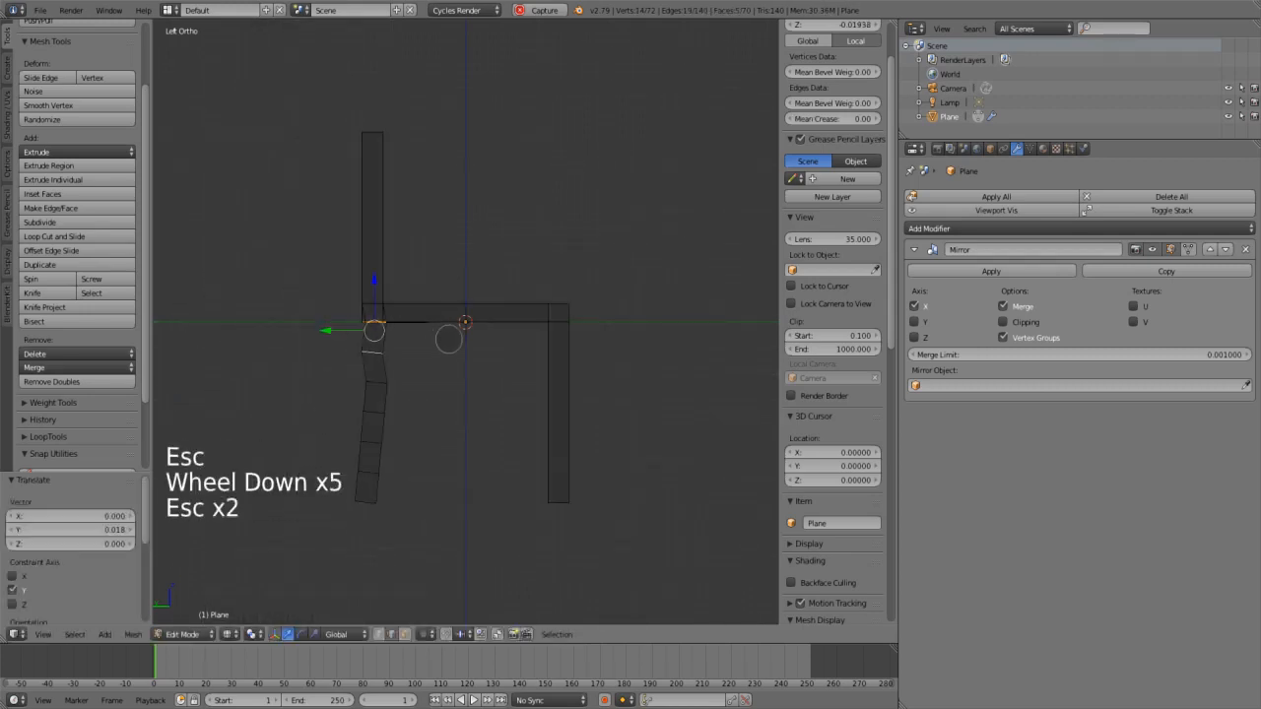
key(ctrl+z)
key(ctrl+z)
key(ctrl+z)
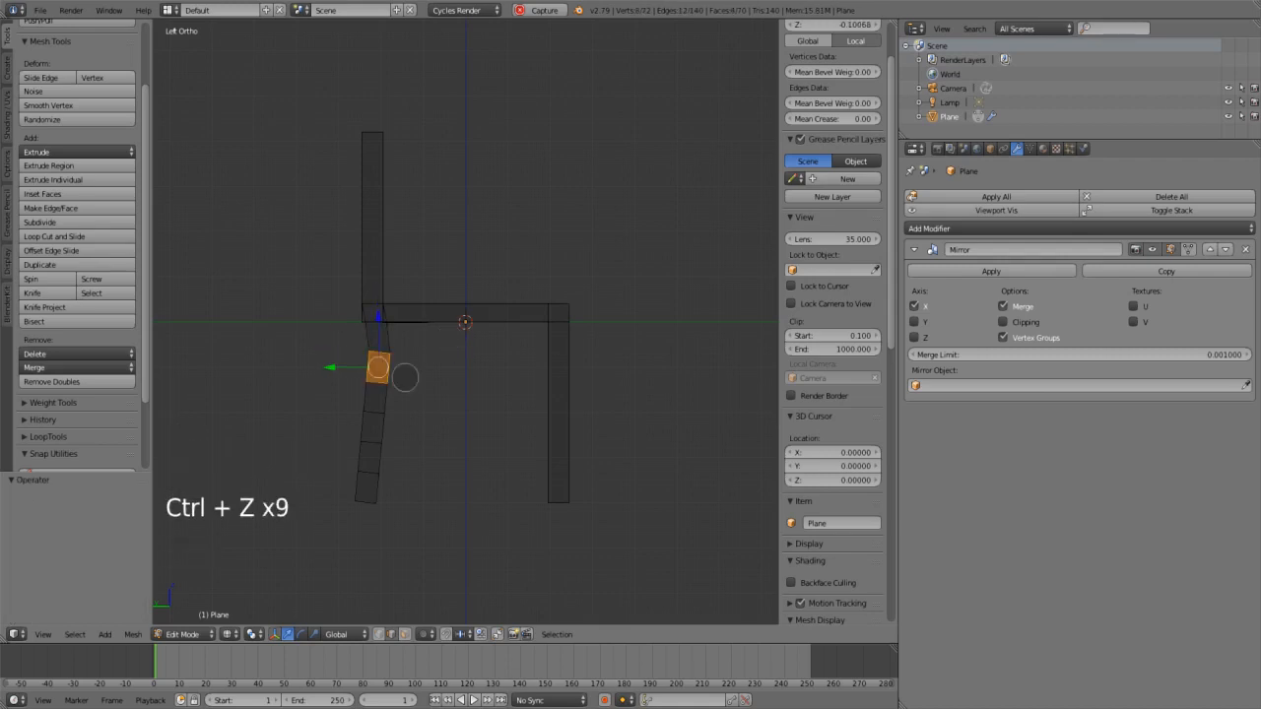
Select all back leg segments below the uppermost loop cut and shift them backward in Y to straighten the bend under the seat
key(Escape)
key(b)
drag(327, 344, 433, 544)
drag(329, 428, 380, 541)
scroll(341, 352, up, 1)
scroll(385, 444, down, 1)
key(shift)
key(Escape)
Select the back leg's two bottom segments, scale them slightly narrower in Y and shift them about 0.003 in Y
key(a)
key(b)
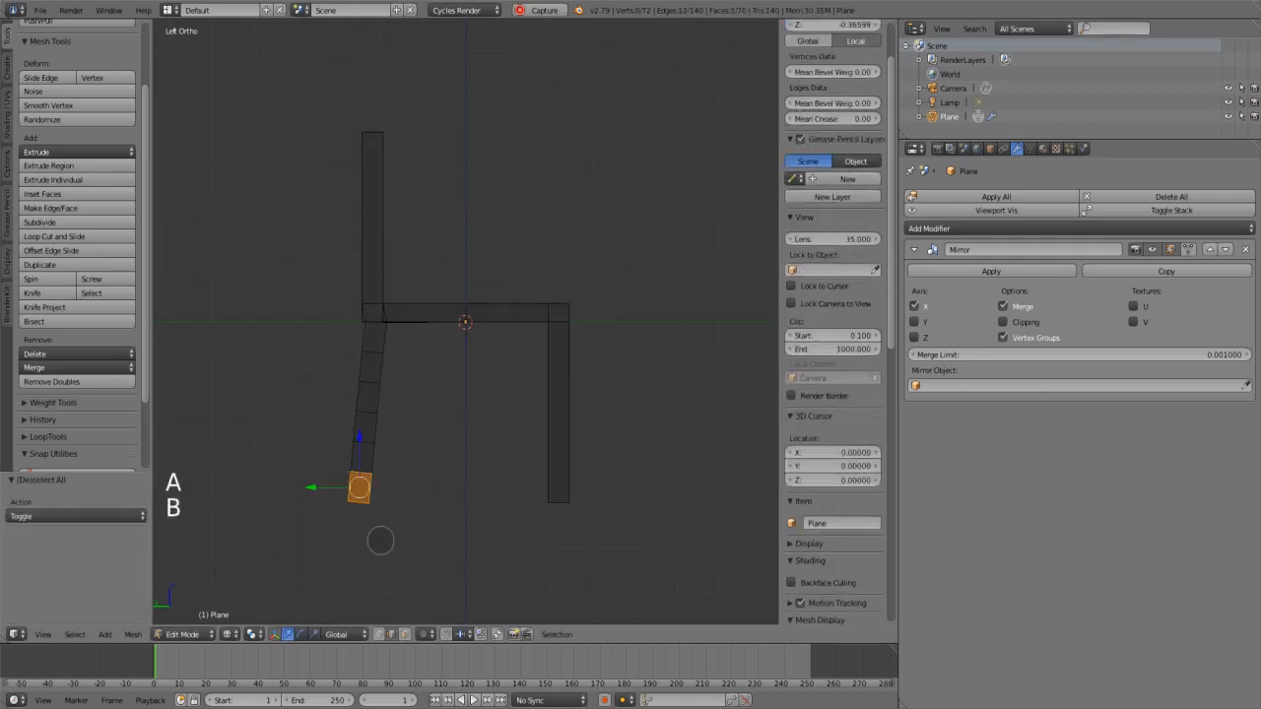
key(s)
key(Escape)
key(b)
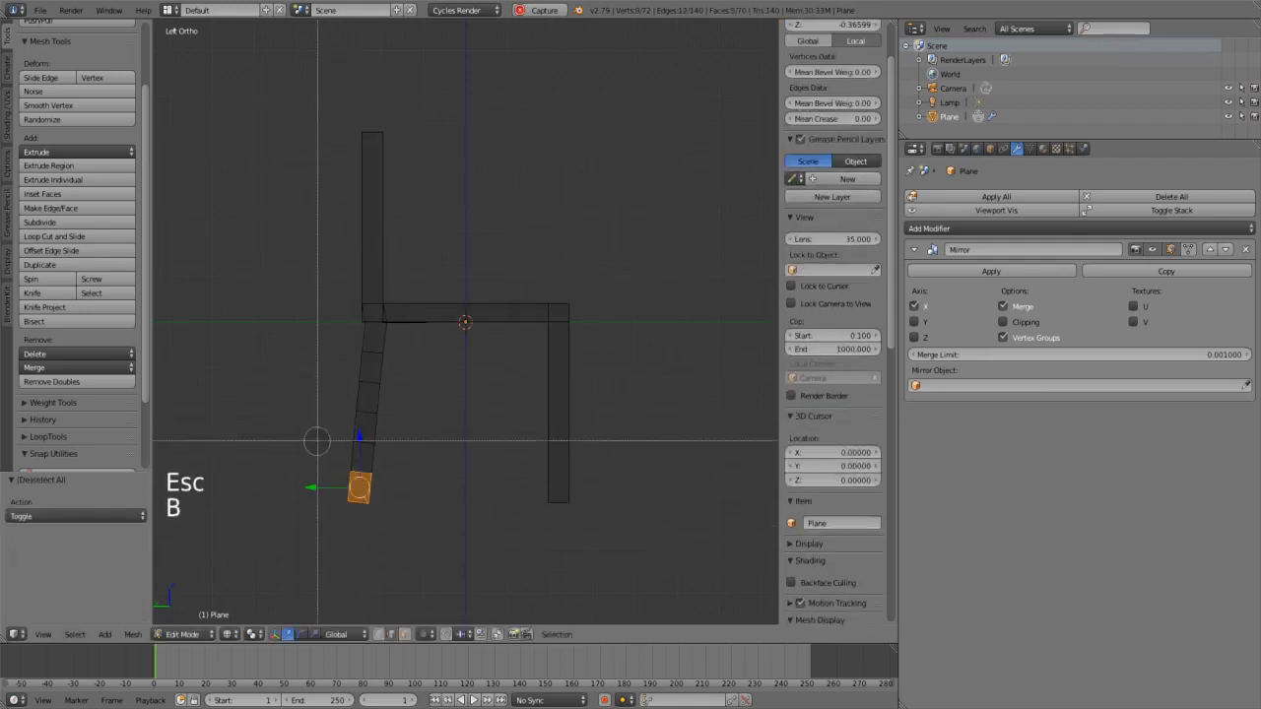
drag(318, 442, 406, 540)
key(s)
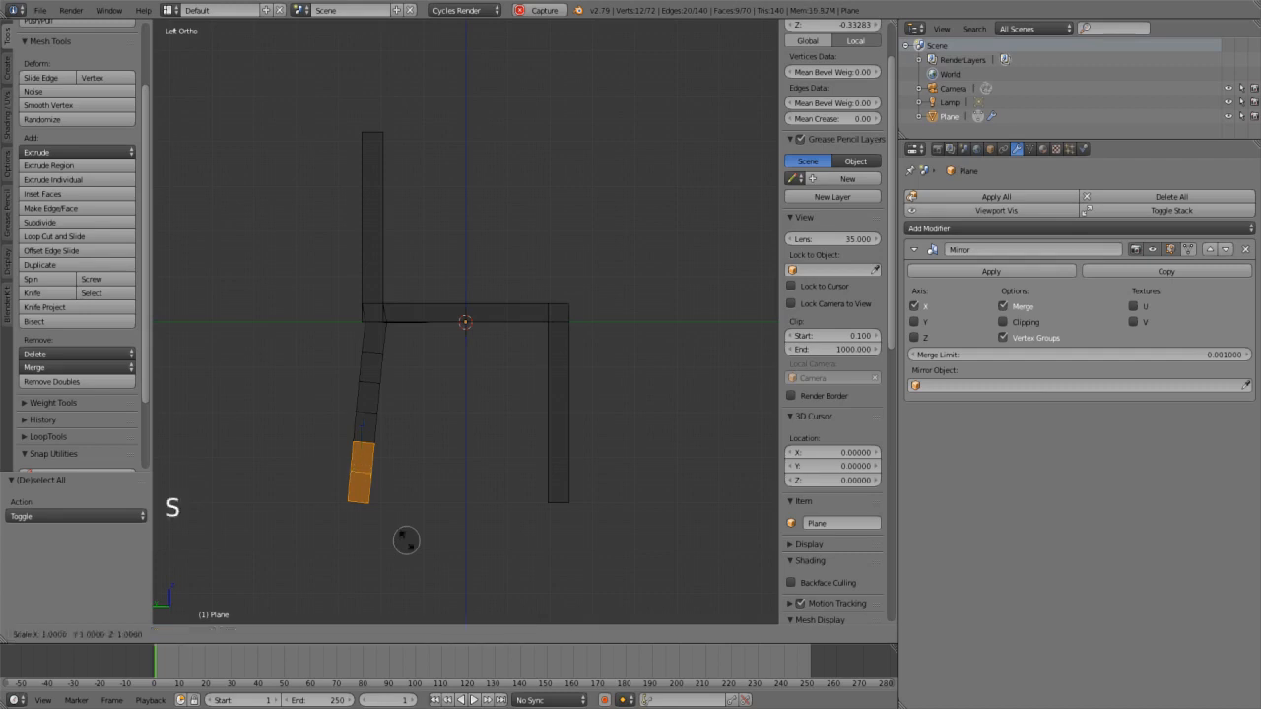
click(318, 473)
key(Escape)
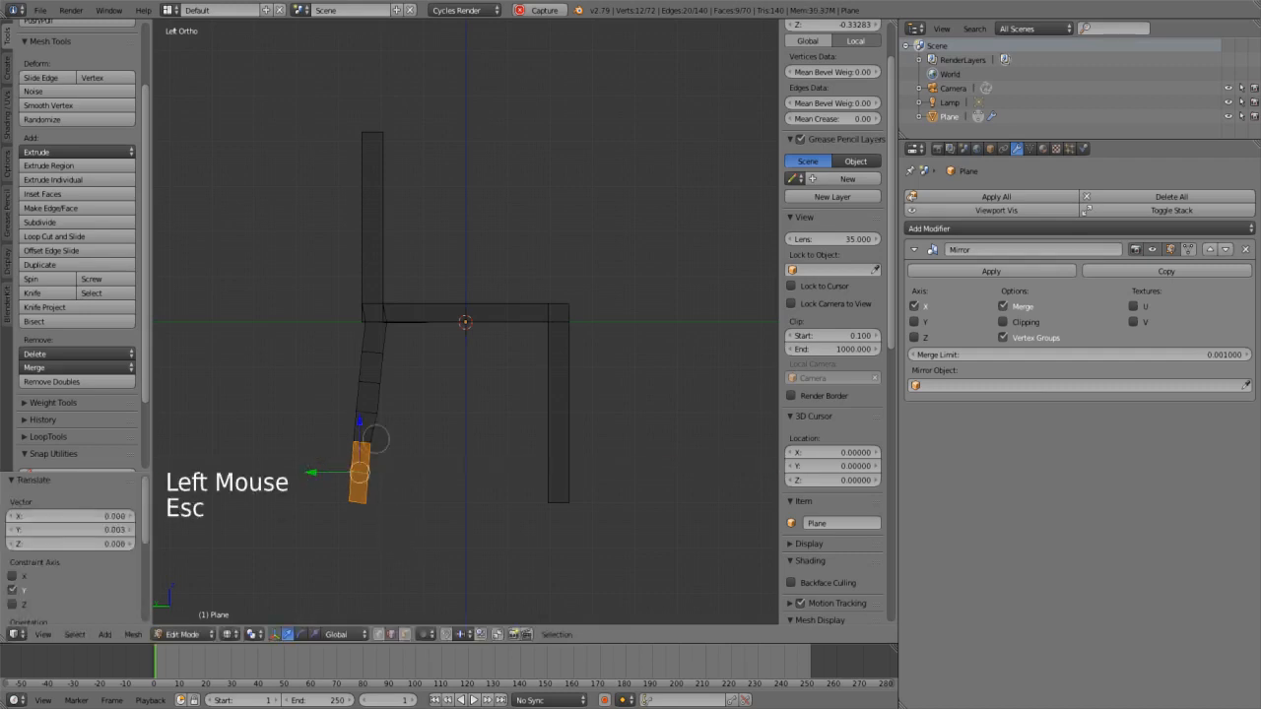
Examine the joint between the back leg and the seat up close and from the front
shift+middle_drag(368, 370, 442, 499)
scroll(368, 377, up, 8)
key(Escape)
scroll(383, 392, down, 4)
scroll(383, 392, up, 1)
scroll(445, 403, up, 3)
scroll(443, 498, up, 1)
scroll(448, 473, down, 3)
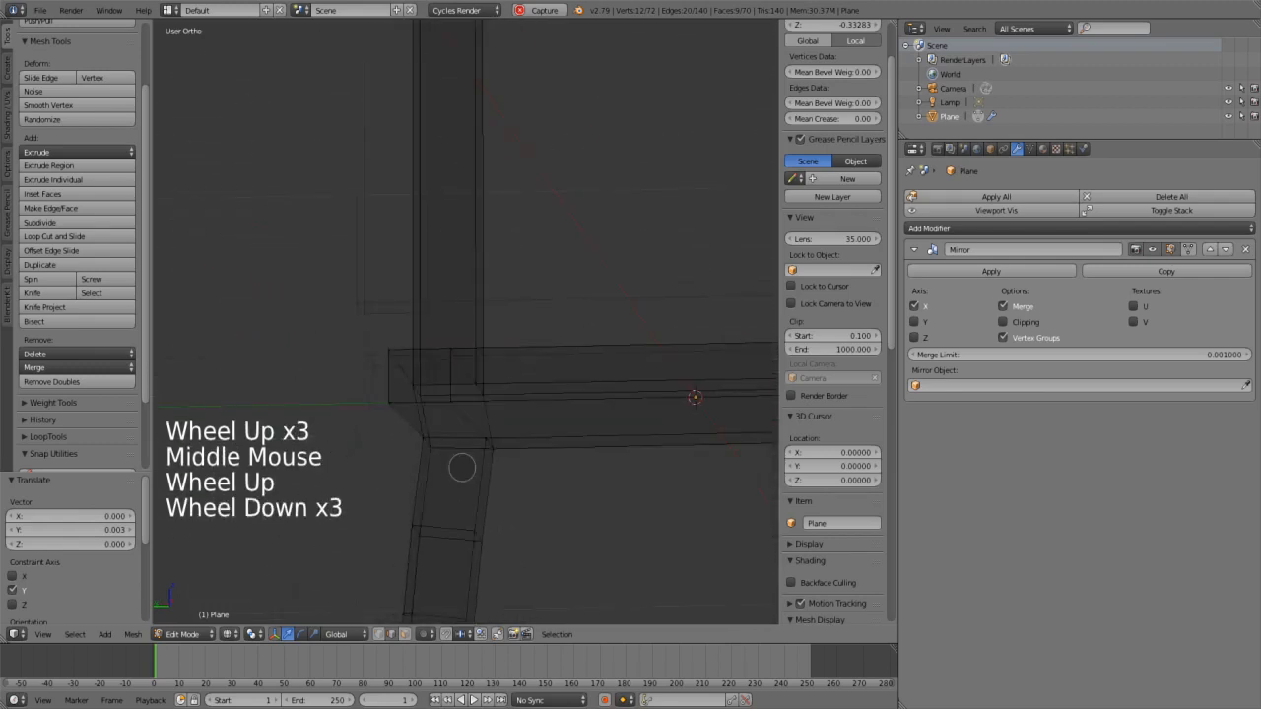
key(Escape)
key(KP_1)
scroll(653, 436, down, 7)
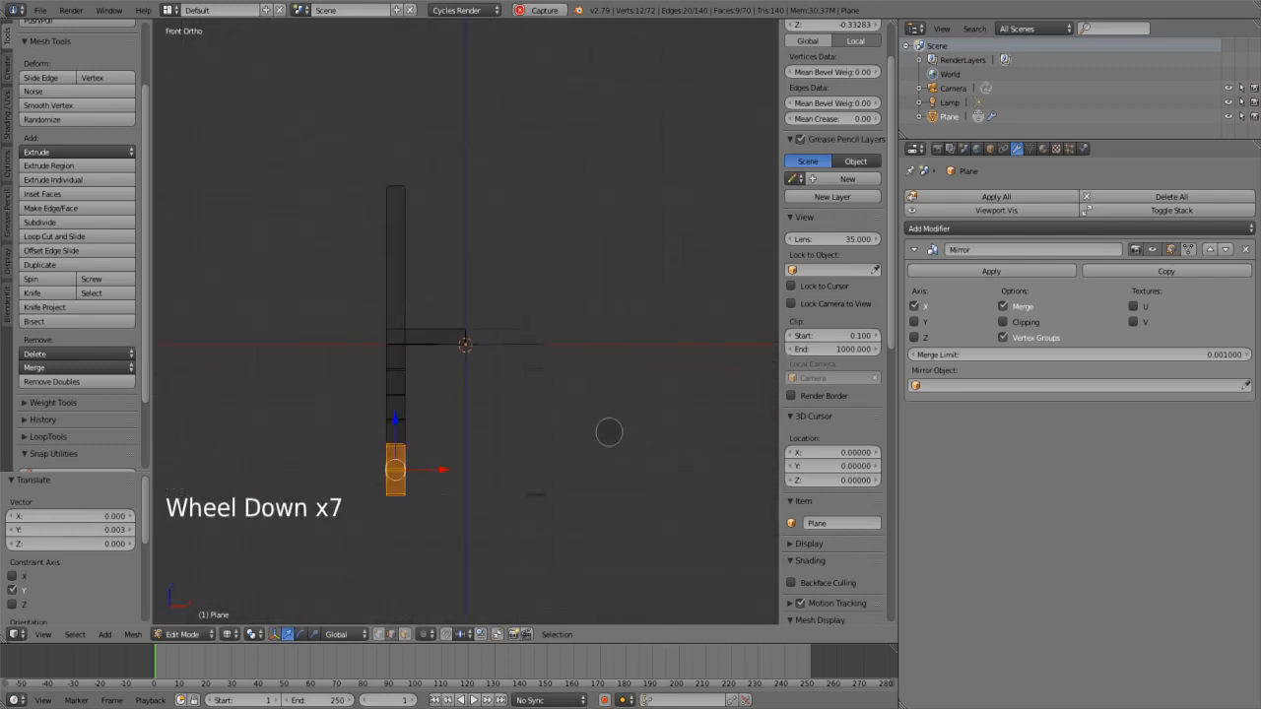
Try to select only the slanted block where the back leg meets the seat, viewed from the left, then clear the selection
key(ctrl+KP_3)
scroll(423, 354, up, 10)
key(Escape)
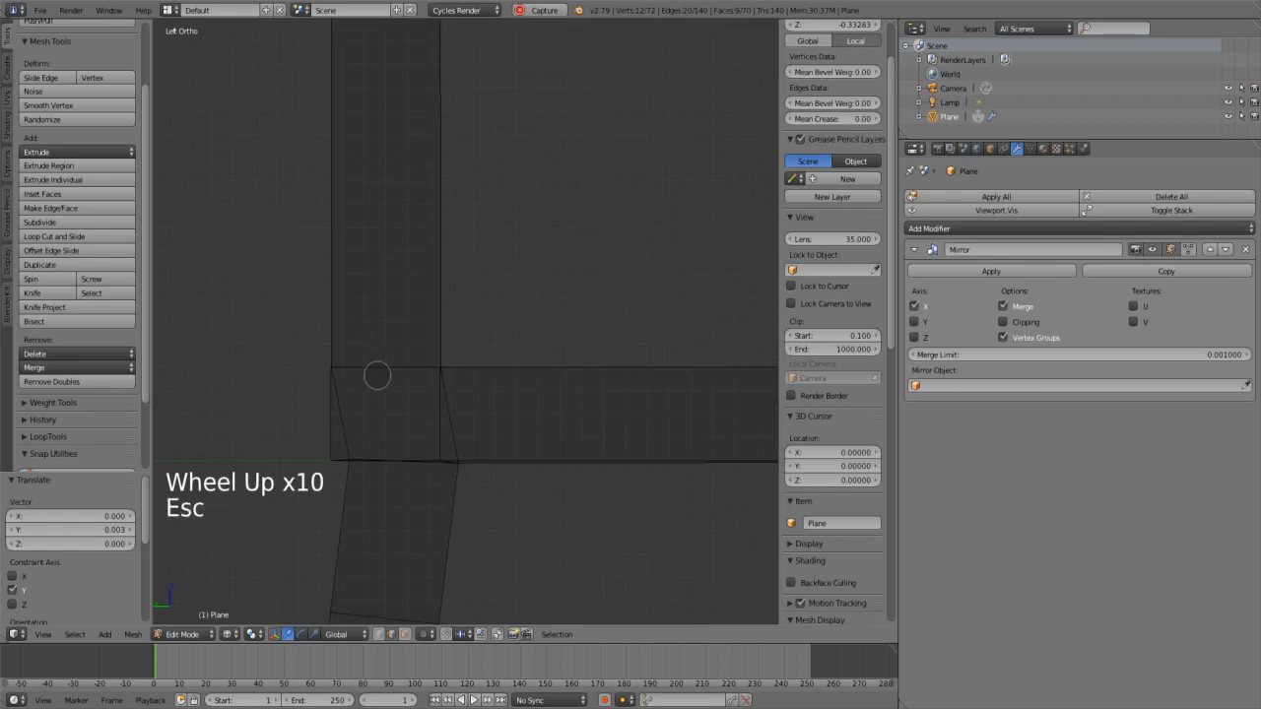
key(b)
drag(326, 357, 487, 464)
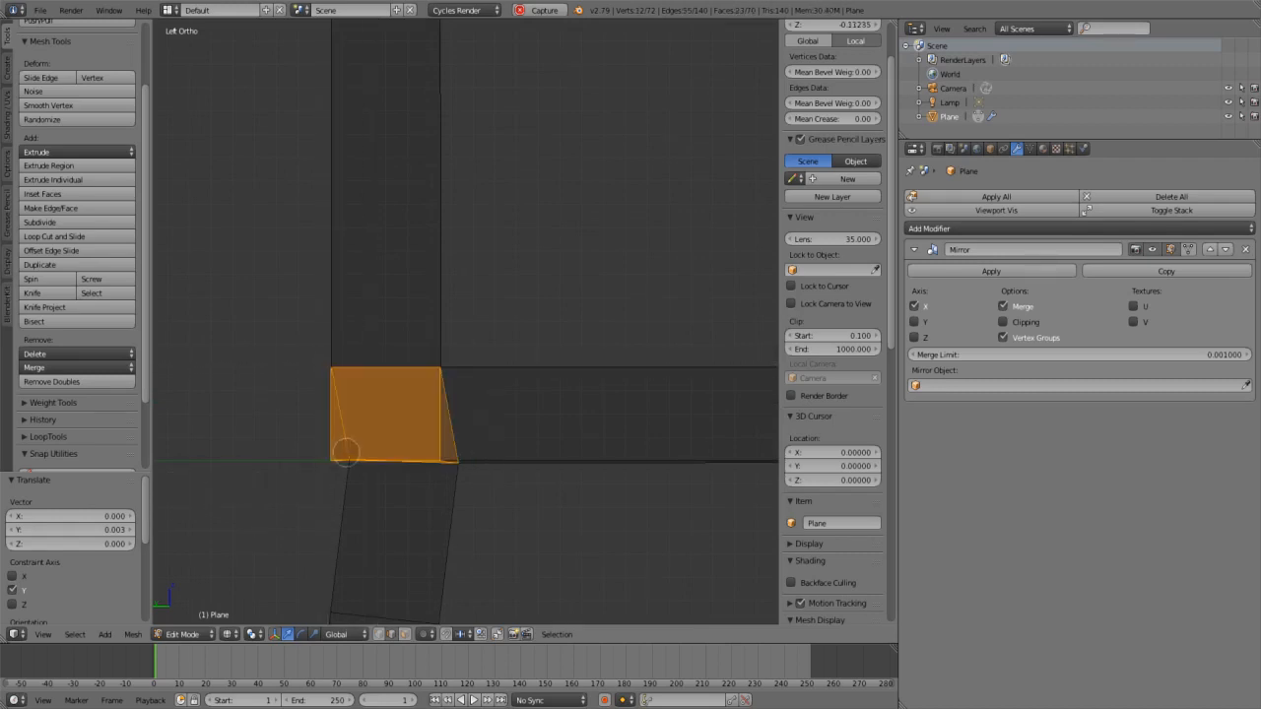
shift+right_click(350, 451)
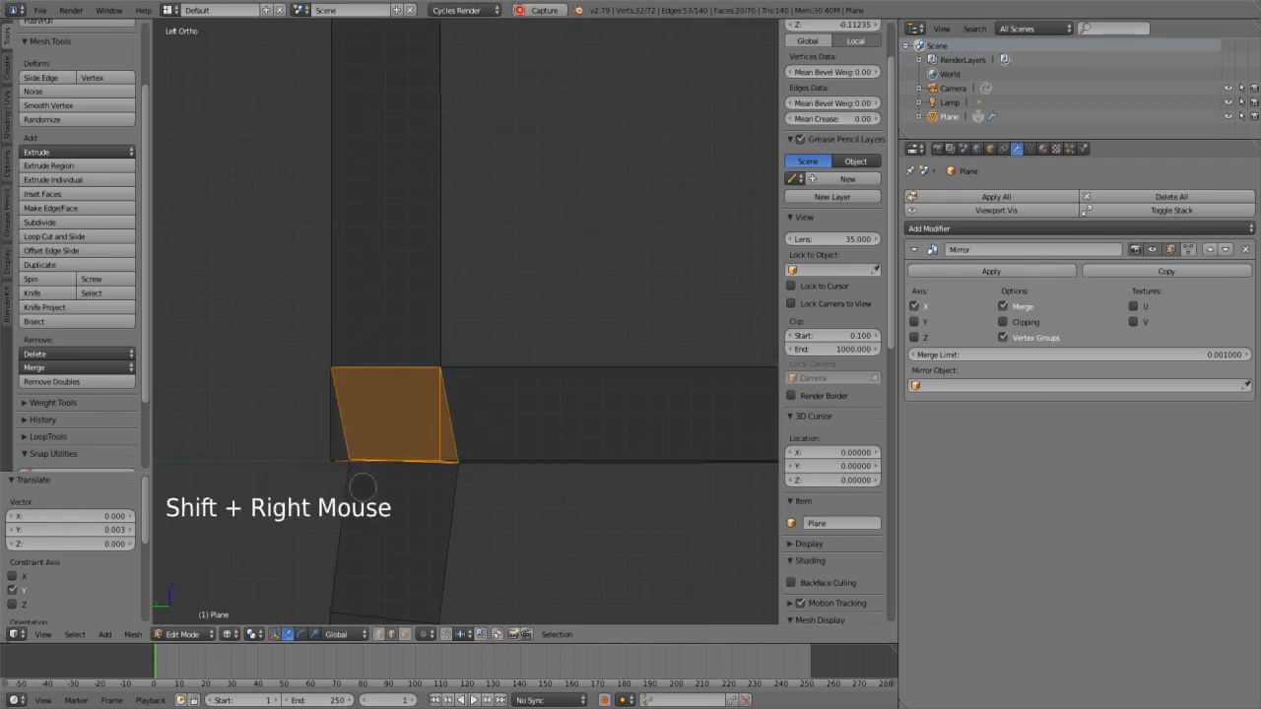
right_click(337, 455)
key(Escape)
key(Escape)
right_click(350, 434)
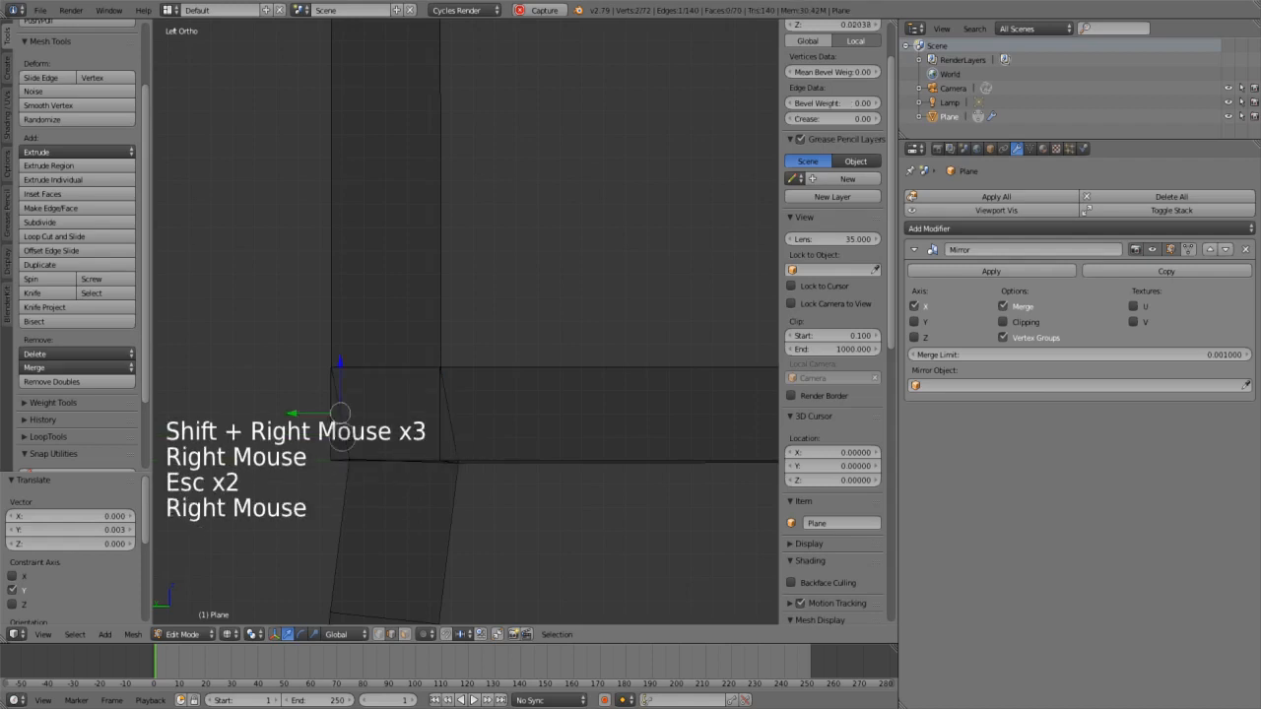
key(b)
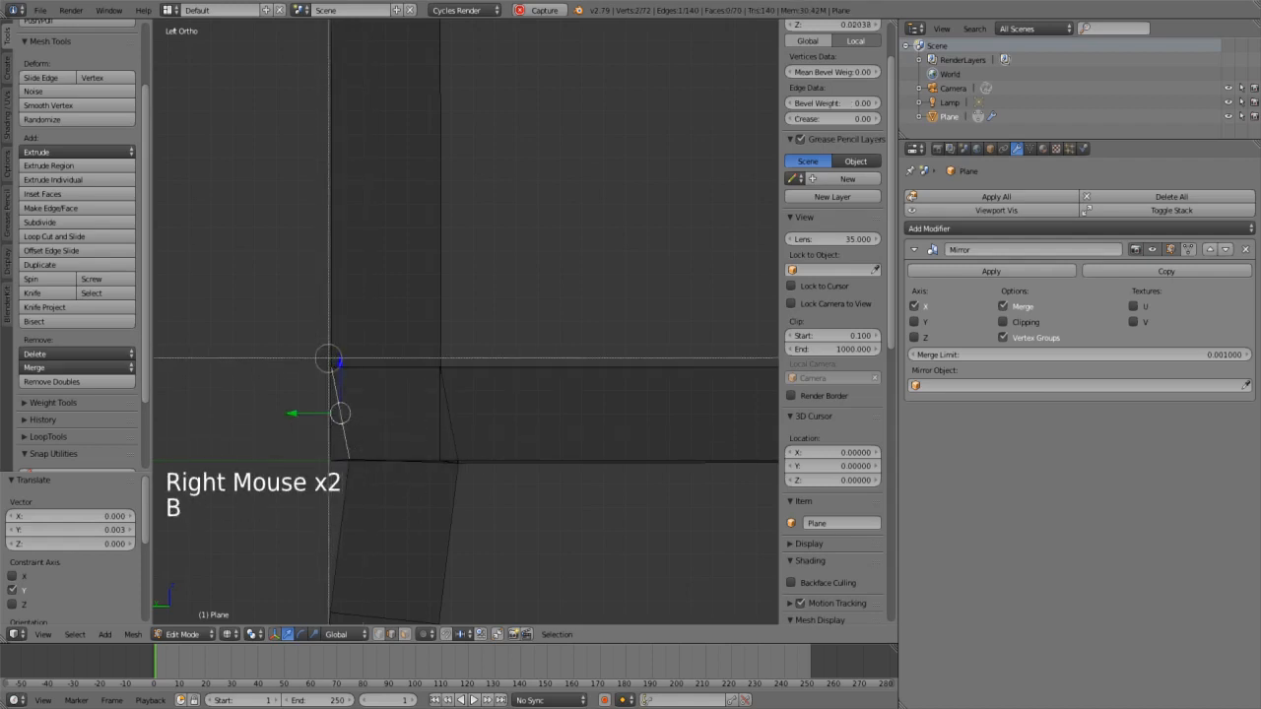
drag(329, 355, 476, 470)
drag(352, 413, 352, 412)
key(Escape)
scroll(465, 321, down, 10)
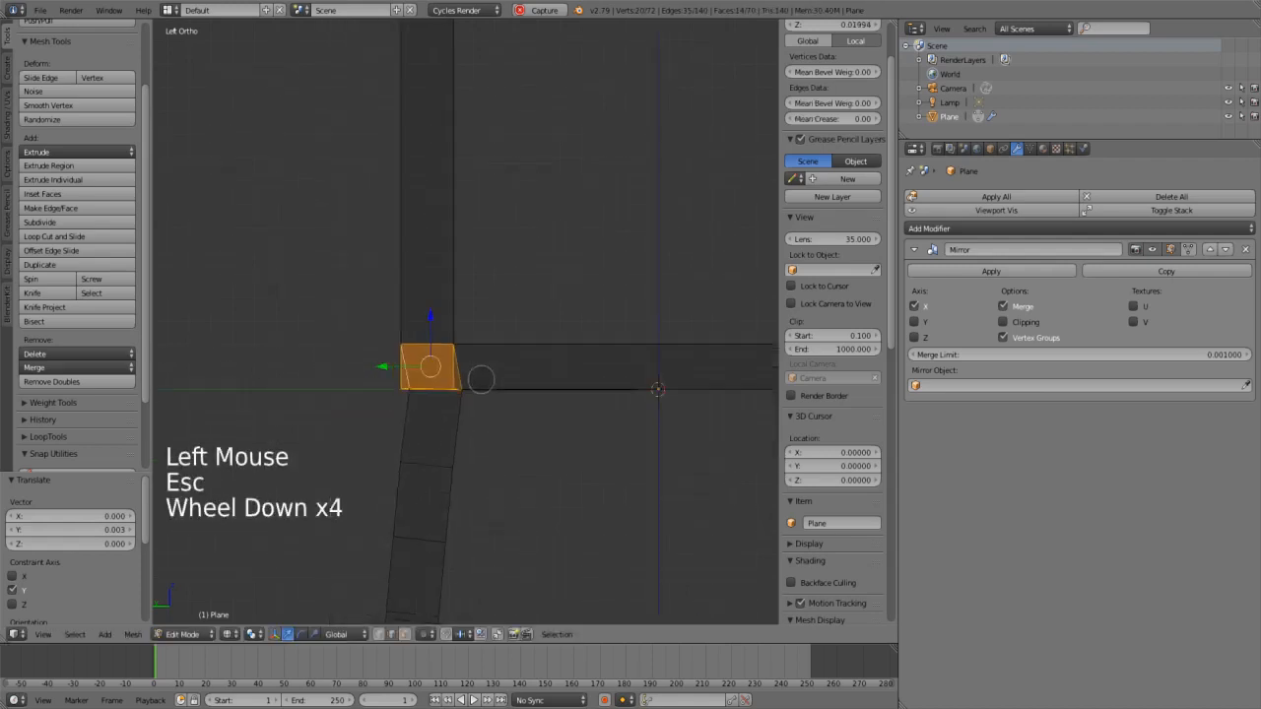
key(Escape)
scroll(465, 321, up, 2)
key(Escape)
key(a)
Select the front edge around the middle of the back leg and shift it about 0.004 in Y
key(Escape)
key(b)
drag(442, 448, 479, 479)
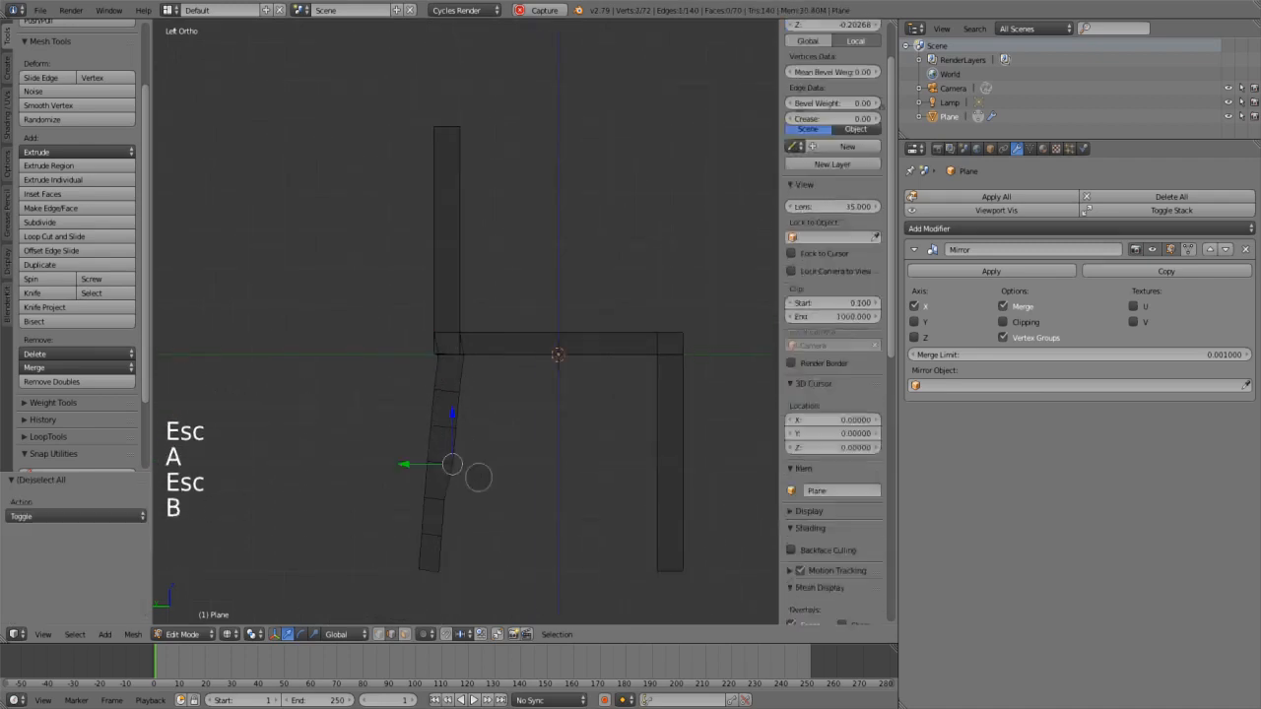
drag(407, 464, 487, 462)
scroll(454, 465, up, 7)
key(Escape)
key(Escape)
Shift the back leg's front edges just below the seat about 0.007 in Y, in line with the backrest post
key(b)
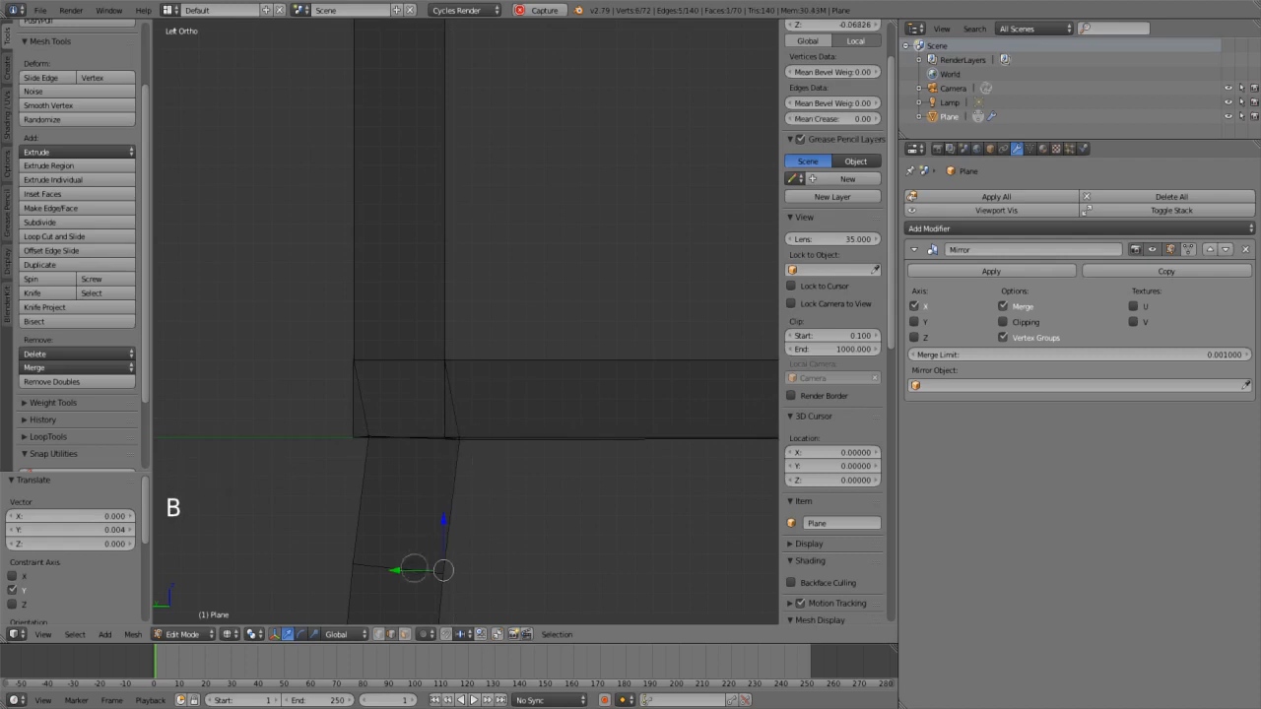
drag(409, 570, 390, 570)
key(Escape)
key(Escape)
scroll(329, 456, up, 2)
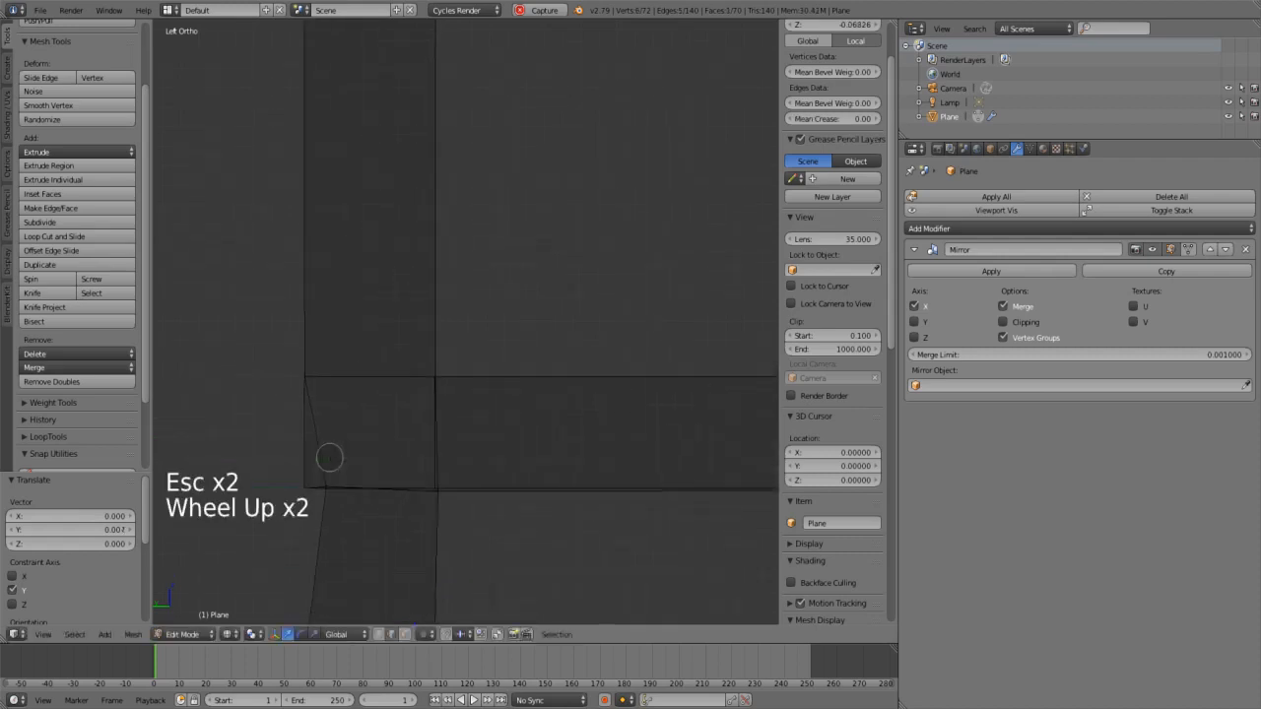
Switch to vertex selection for editing the rear corner where the back leg meets the seat
shift+middle_drag(330, 456, 510, 290)
scroll(448, 403, up, 6)
scroll(511, 290, up, 3)
key(Escape)
key(b)
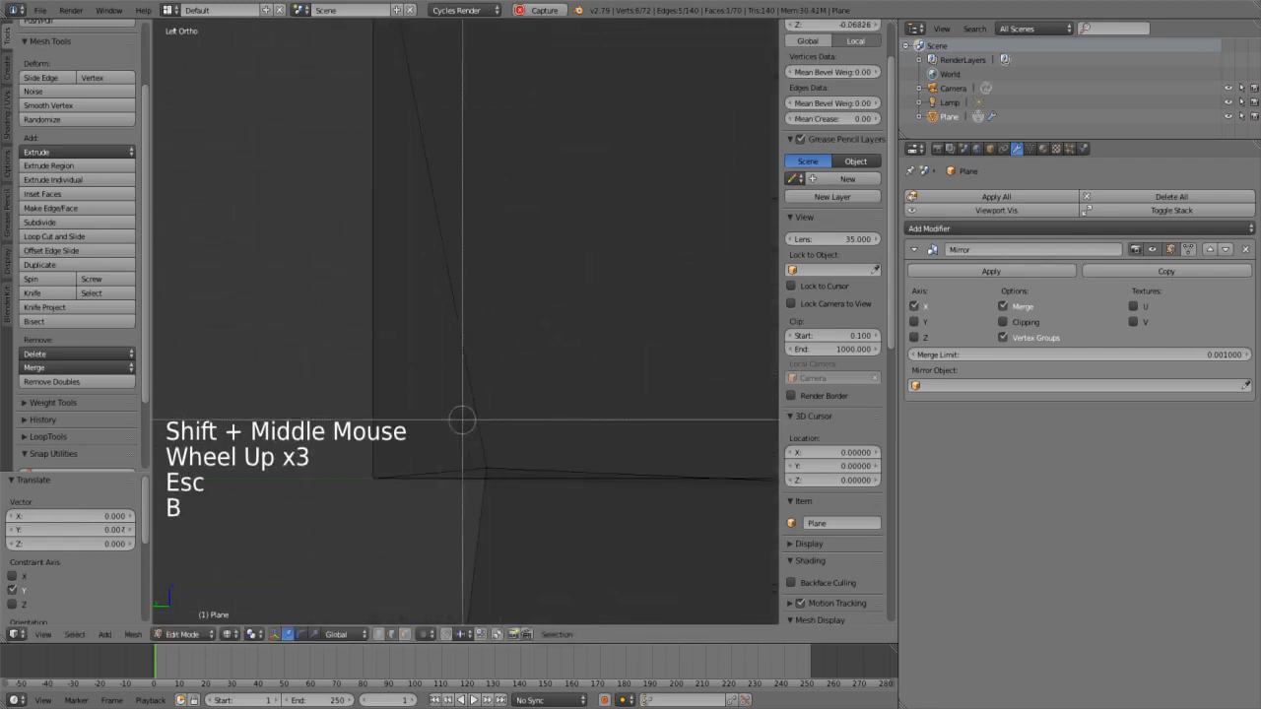
key(ctrl+Tab)
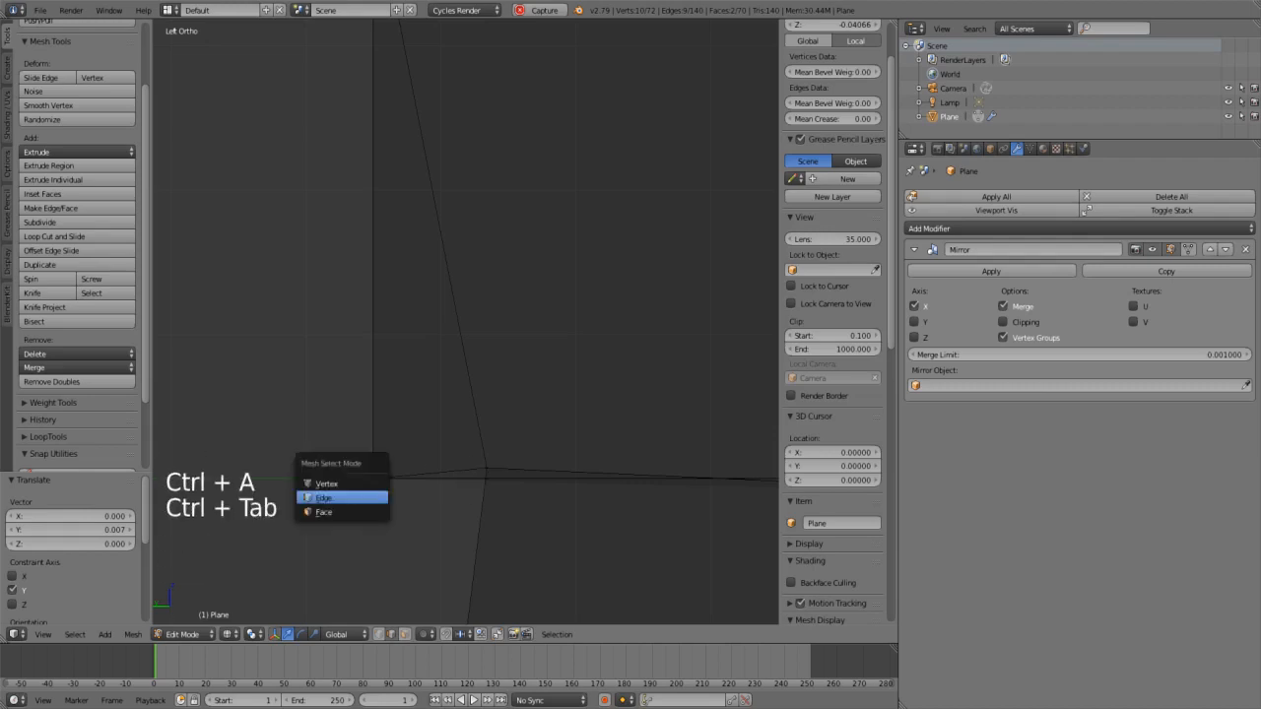
click(399, 479)
Try to move the vertices at the back leg's top rear corner onto the seat's back corner, then undo the move
key(b)
drag(436, 456, 513, 510)
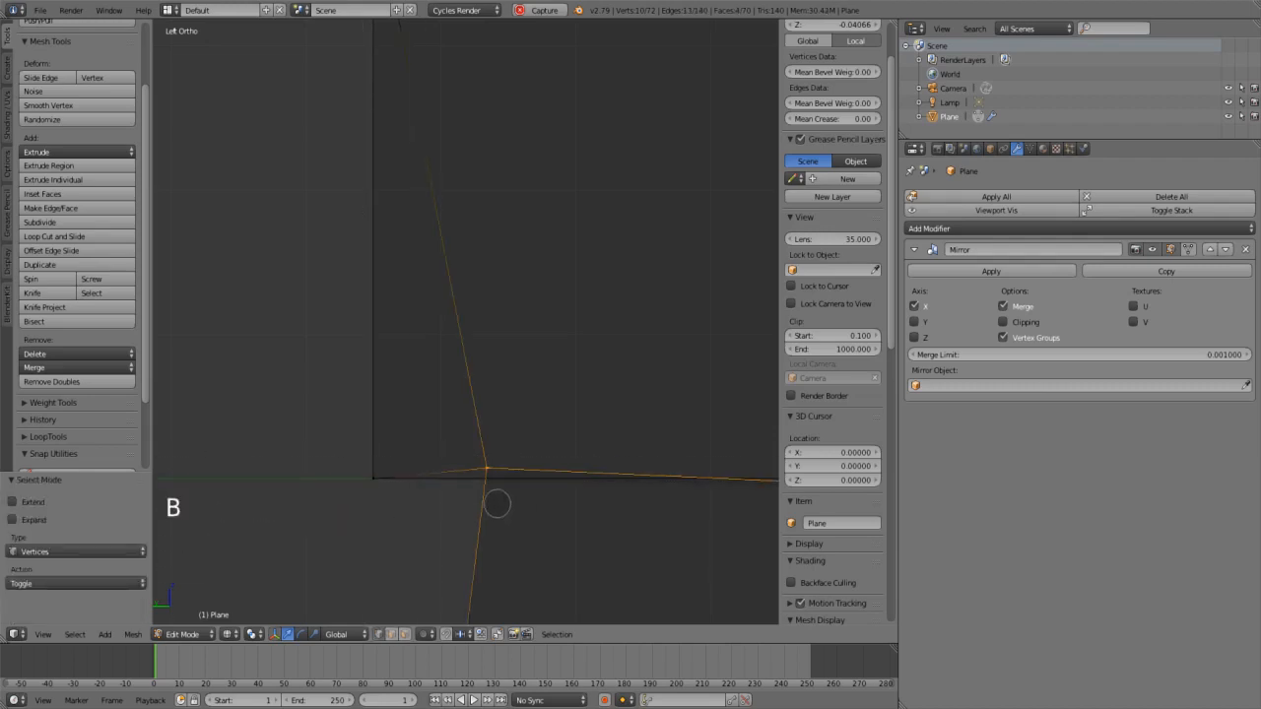
key(g)
click(374, 509)
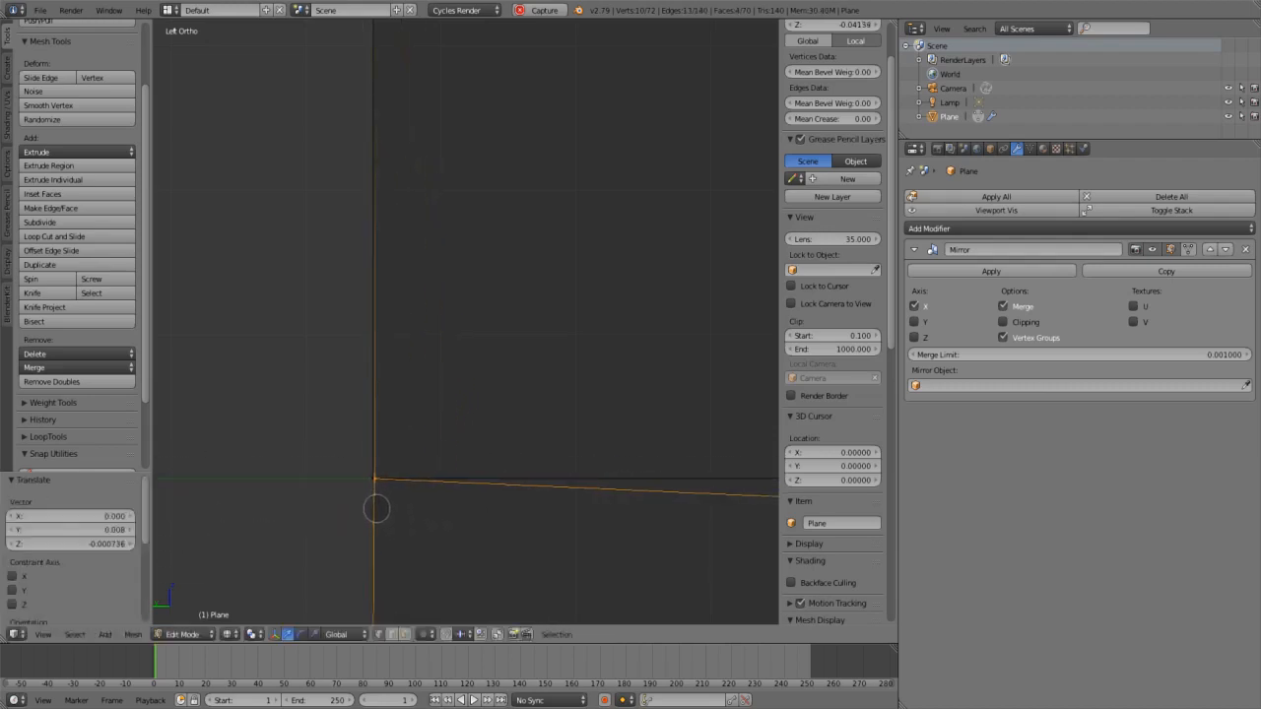
scroll(388, 337, down, 8)
scroll(425, 365, down, 2)
key(Escape)
key(Escape)
key(ctrl+z)
key(ctrl+z)
key(Escape)
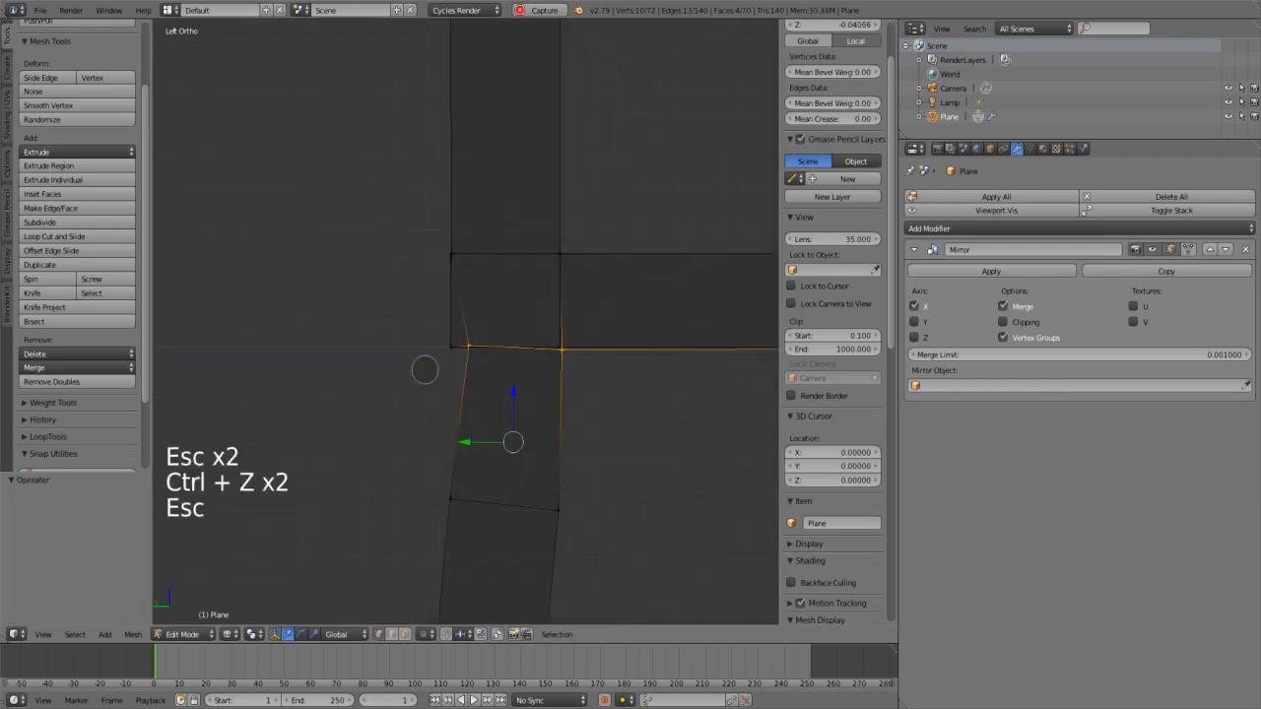
Select only the vertices at the back leg's top rear corner and shift them 0.008 in Y
key(a)
key(b)
drag(457, 336, 411, 357)
scroll(473, 351, up, 2)
scroll(513, 365, down, 11)
key(Escape)
scroll(560, 399, up, 2)
key(Escape)
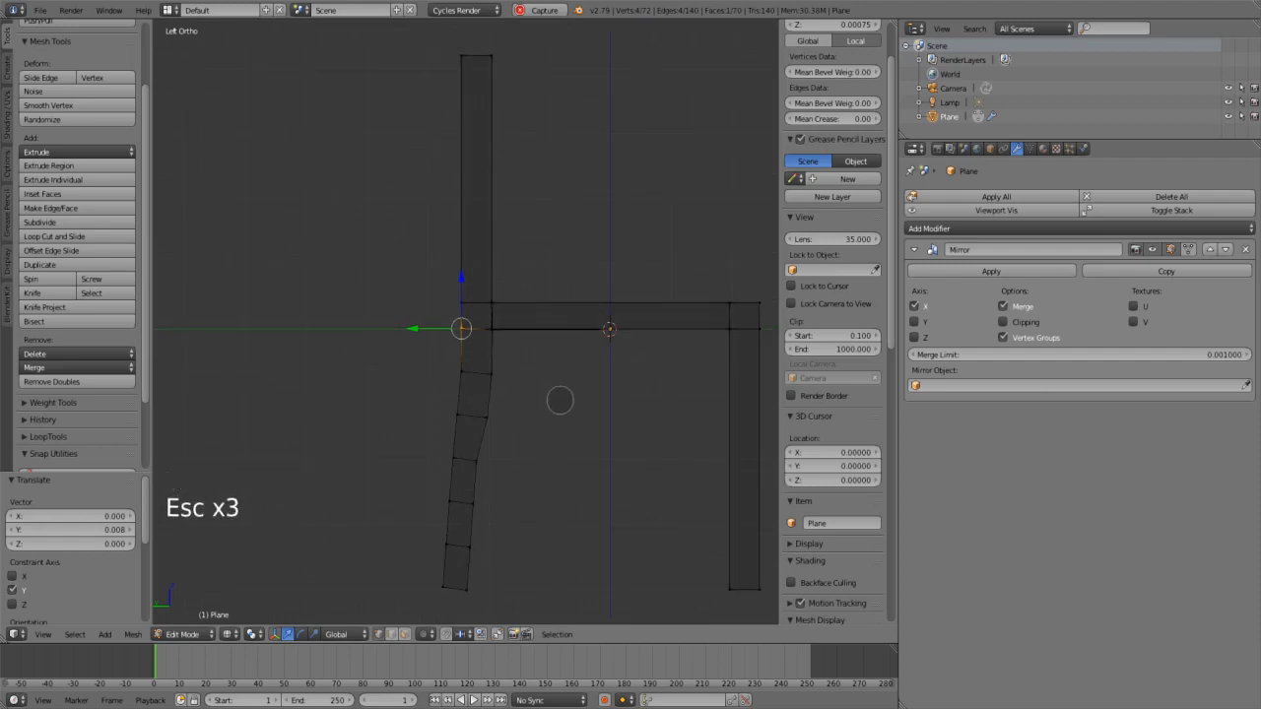
Switch the viewport from wireframe to solid shading and show the whole chair
scroll(559, 399, down, 3)
key(Escape)
scroll(464, 437, up, 5)
key(Escape)
scroll(464, 364, down, 8)
scroll(463, 473, up, 1)
click(230, 634)
mouse_move(470, 428)
middle_down()
mouse_move(463, 473)
mouse_move(386, 545)
mouse_move(507, 522)
mouse_move(284, 563)
middle_up()
click(252, 555)
scroll(449, 510, up, 1)
scroll(386, 546, down, 1)
Examine the chair's overall shape in Object Mode from other angles, then return to Edit Mode
click(183, 635)
click(191, 617)
scroll(341, 502, up, 2)
scroll(571, 508, down, 3)
key(Escape)
middle_drag(552, 516, 606, 414)
key(Escape)
click(194, 635)
click(210, 596)
scroll(602, 456, up, 2)
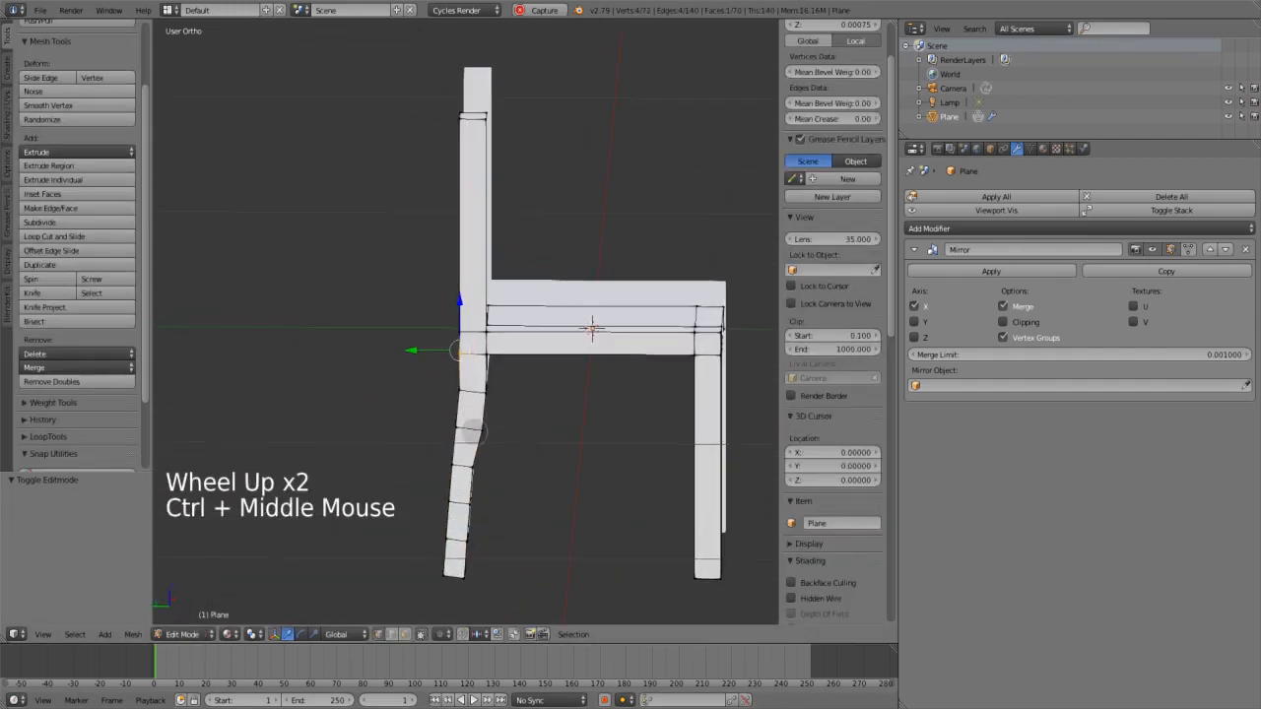
Add 11 evenly spaced loop cuts along the front leg and clear the selection
shift+middle_drag(641, 512, 361, 417)
click(55, 236)
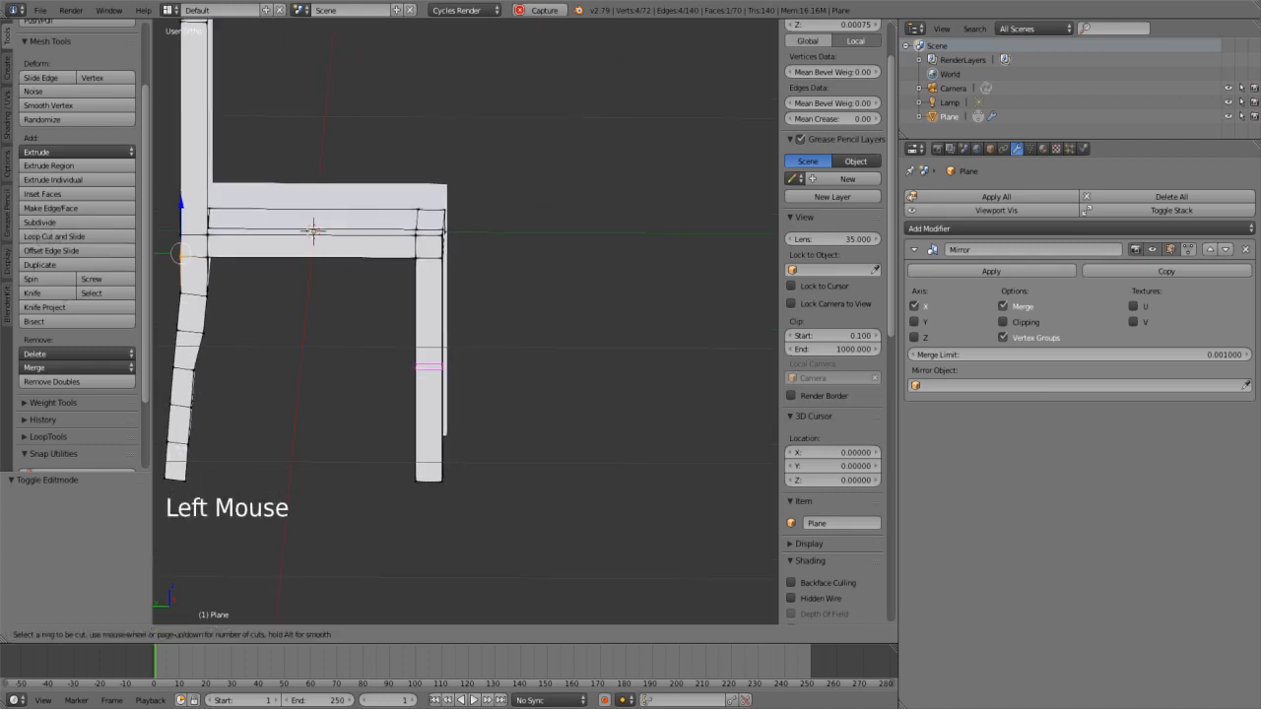
click(412, 370)
right_click(412, 370)
drag(69, 536, 92, 537)
key(Escape)
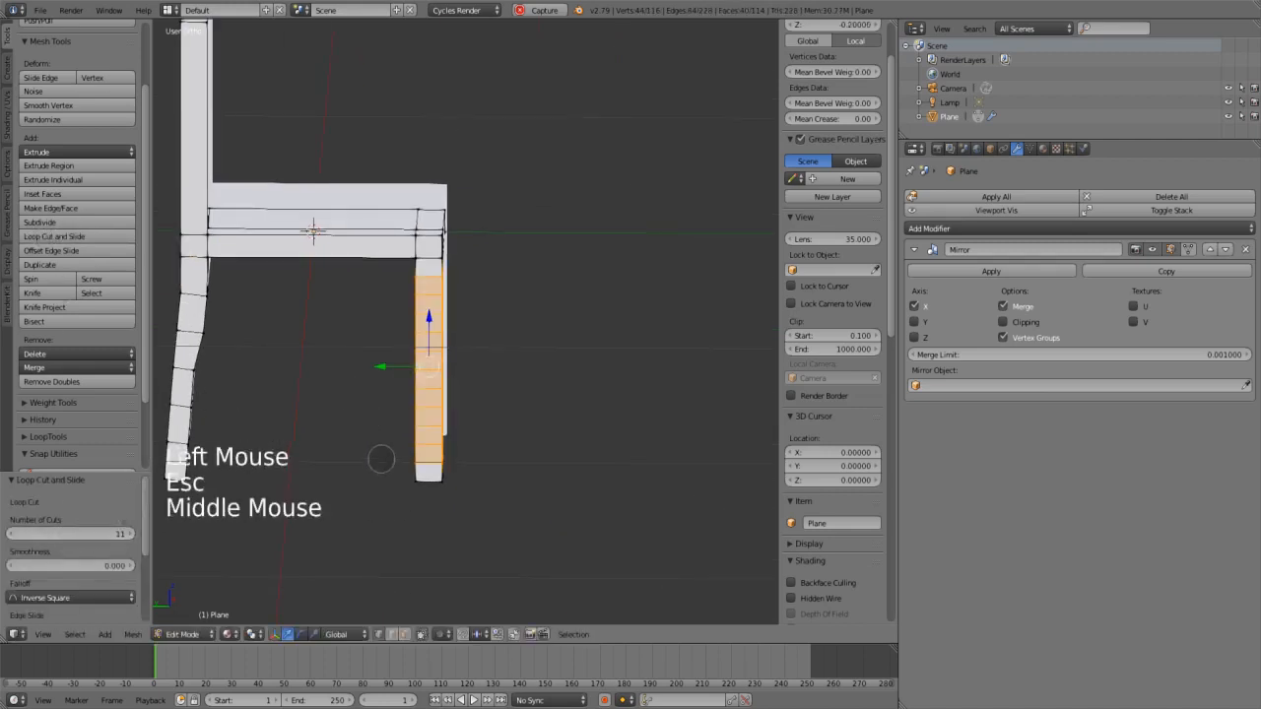
middle_drag(381, 458, 459, 449)
scroll(424, 481, up, 1)
key(Escape)
key(a)
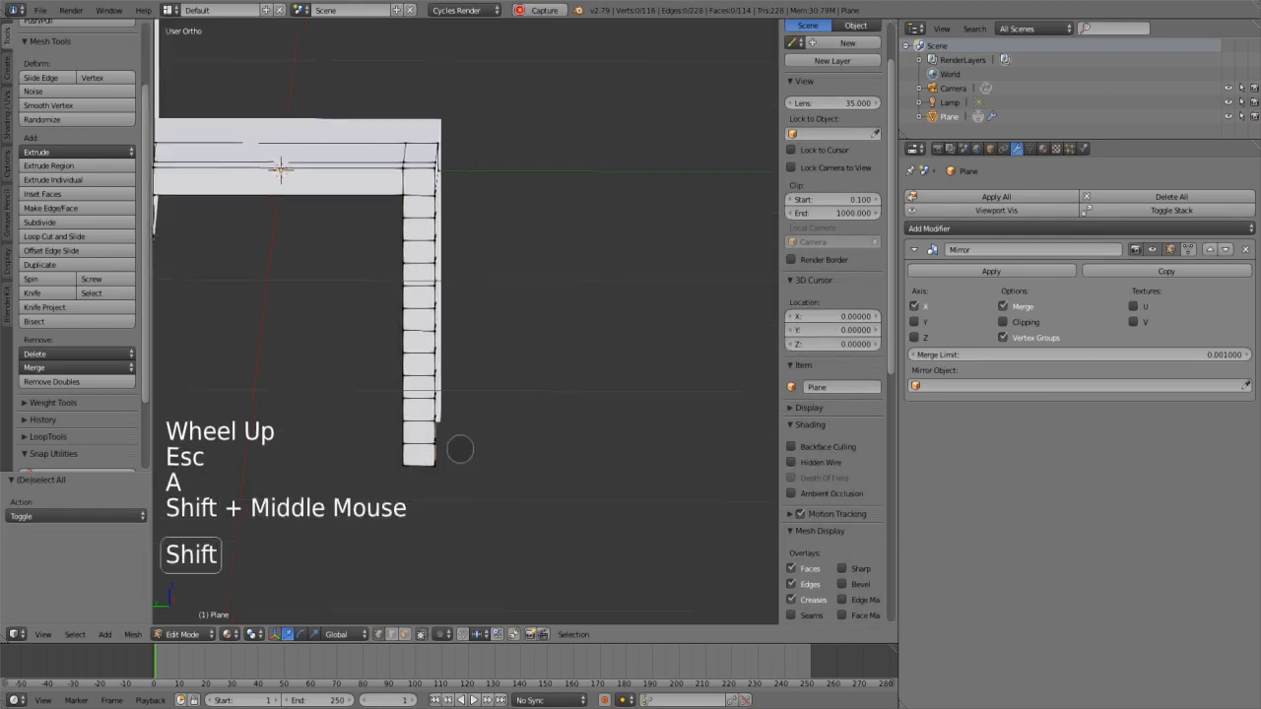
Select the two lowest edge loops of the front leg, scale them to about 0.79, and switch to face selection
scroll(399, 431, up, 4)
key(ctrl+Tab)
click(377, 459)
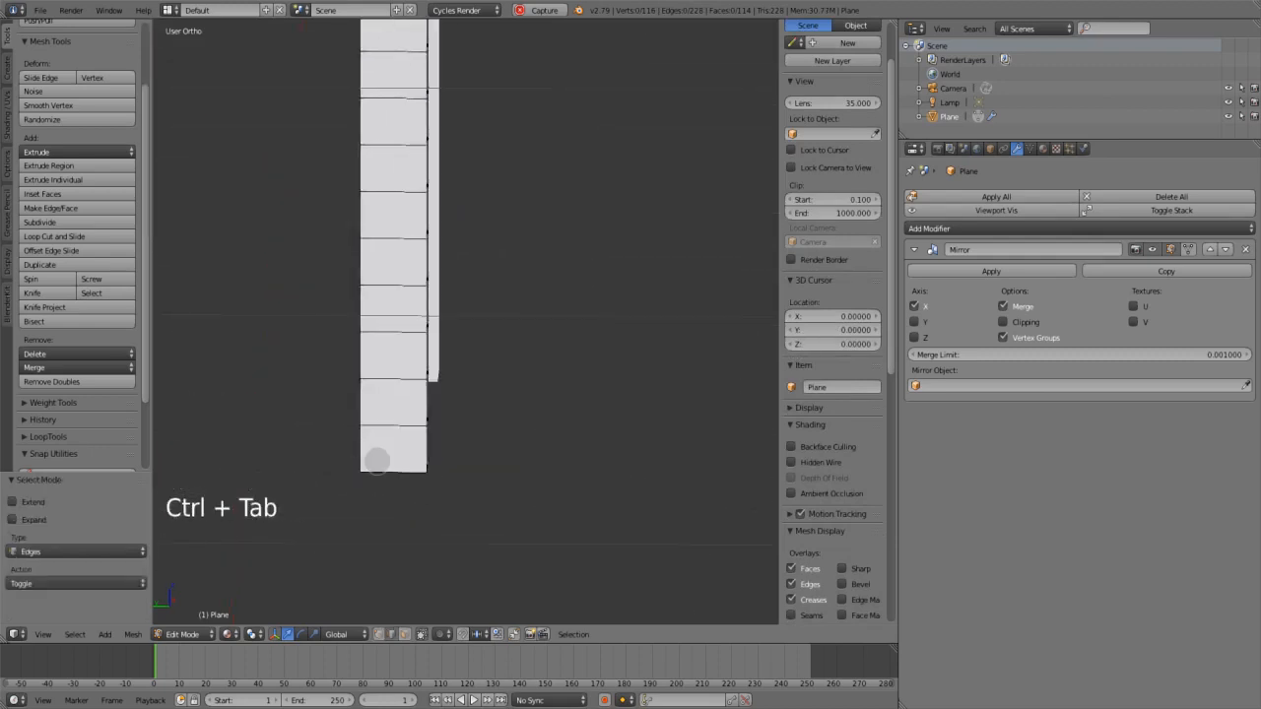
shift+right_click(391, 422)
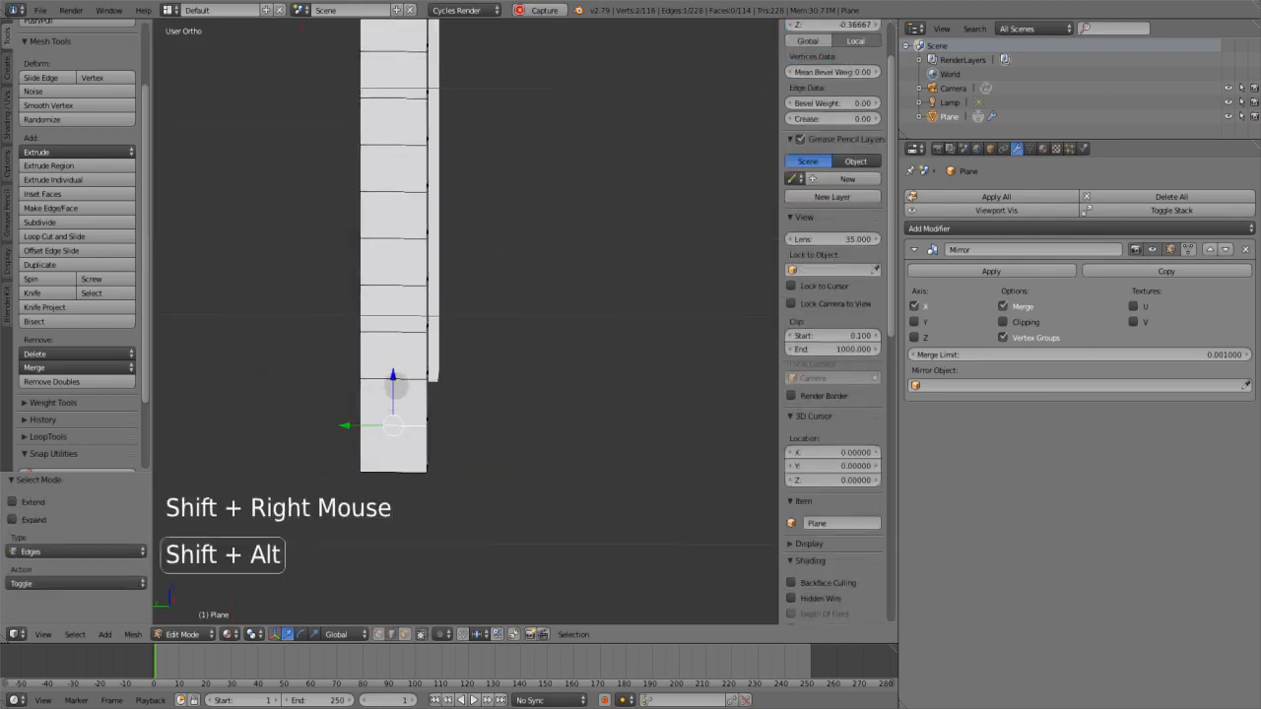
alt+shift+right_click(402, 422)
key(s)
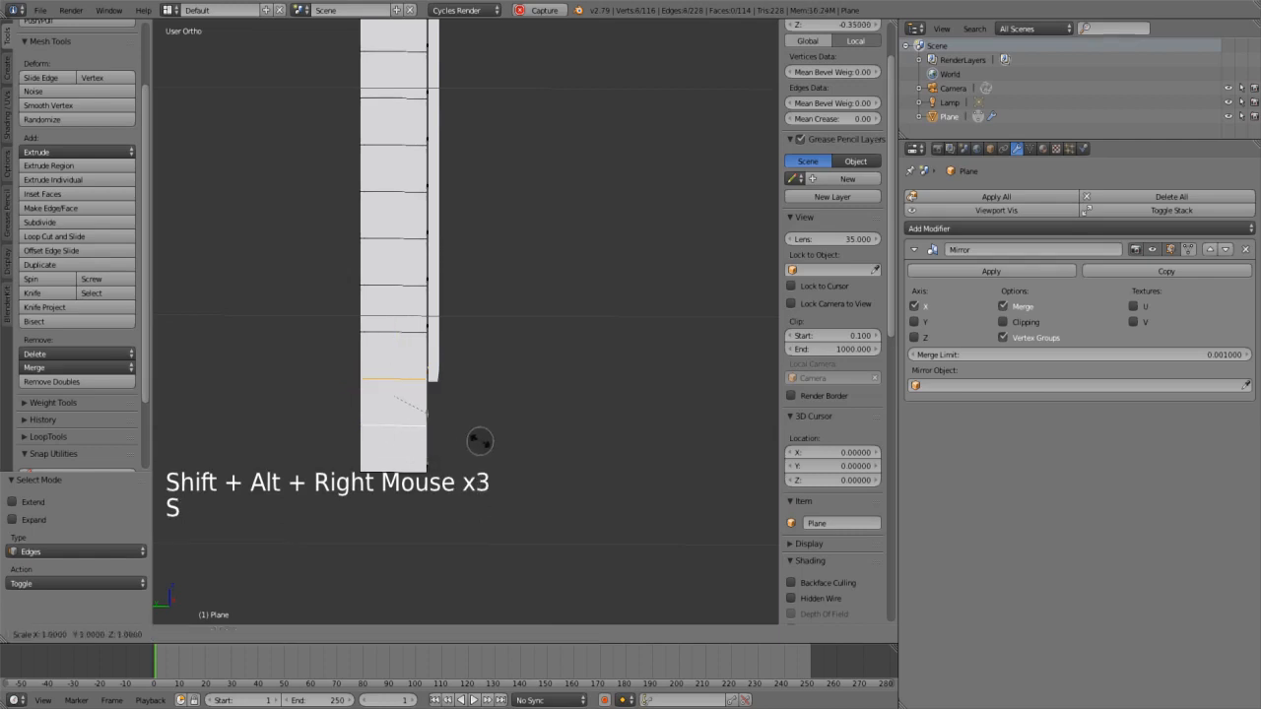
scroll(462, 433, down, 6)
scroll(433, 394, up, 4)
key(Escape)
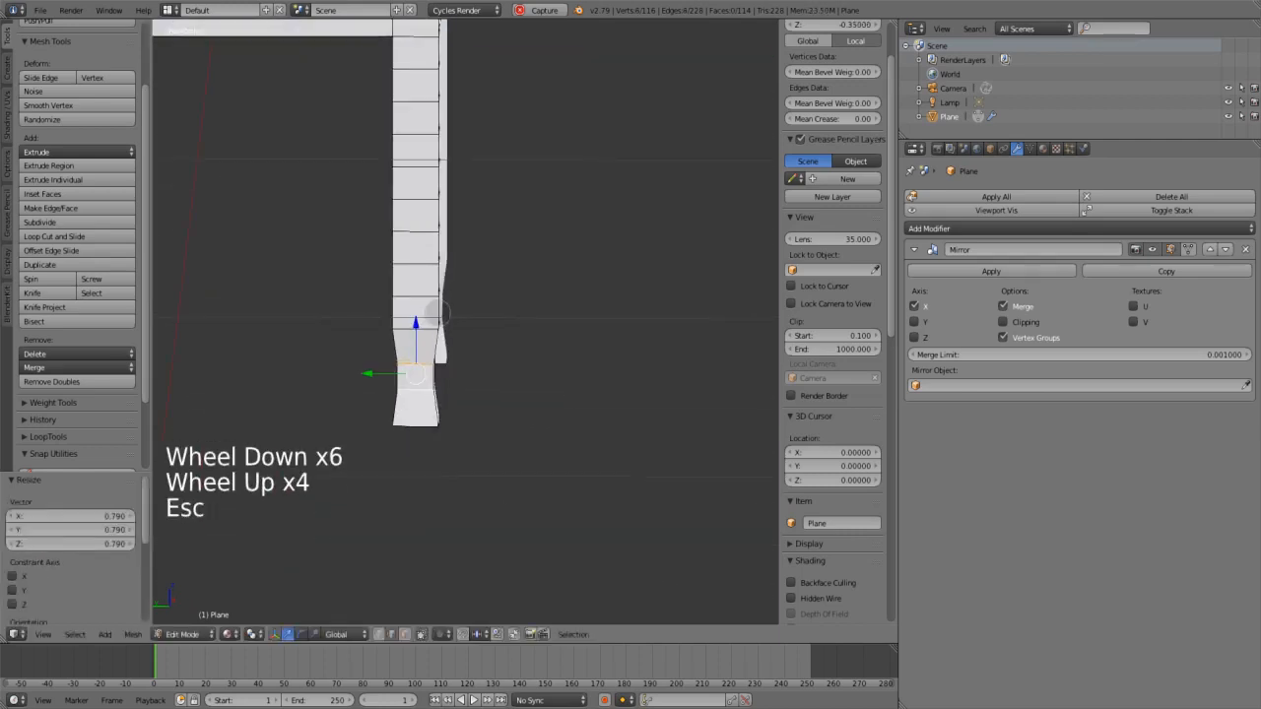
key(ctrl+Tab)
click(431, 327)
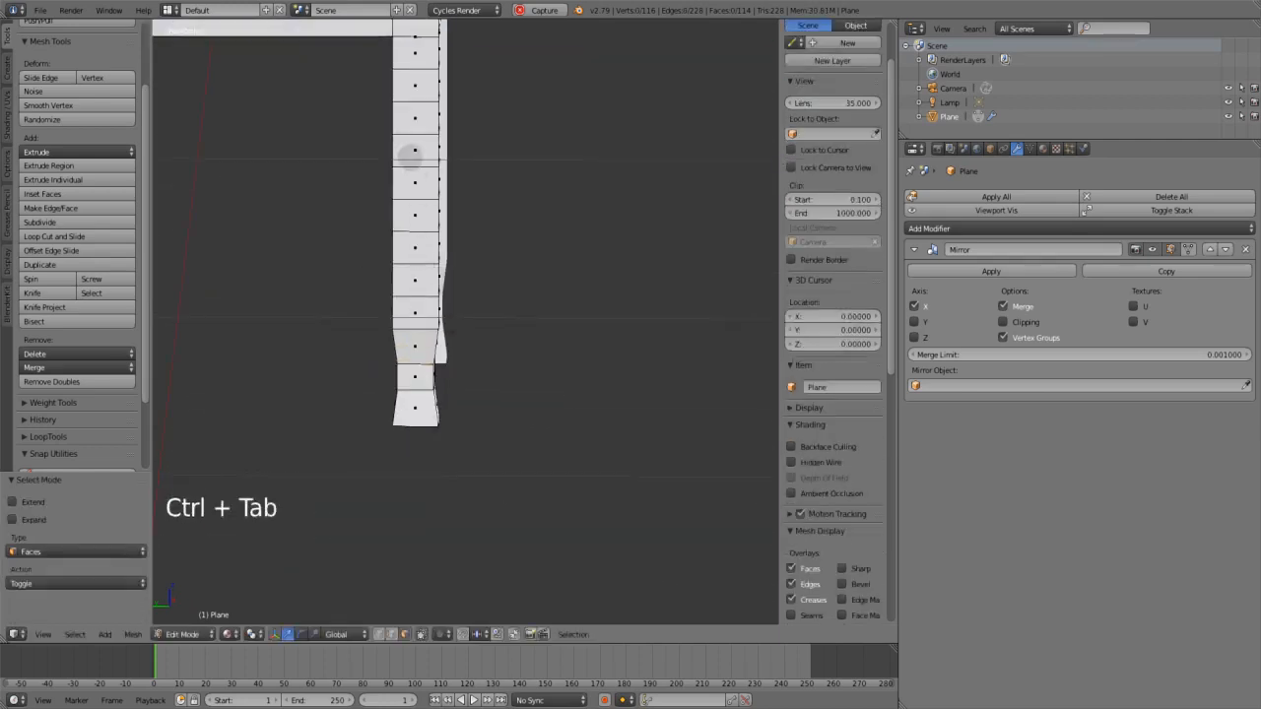
Try scaling down a single face on the upper part of the front leg, then undo the scaling
shift+right_click(410, 155)
key(s)
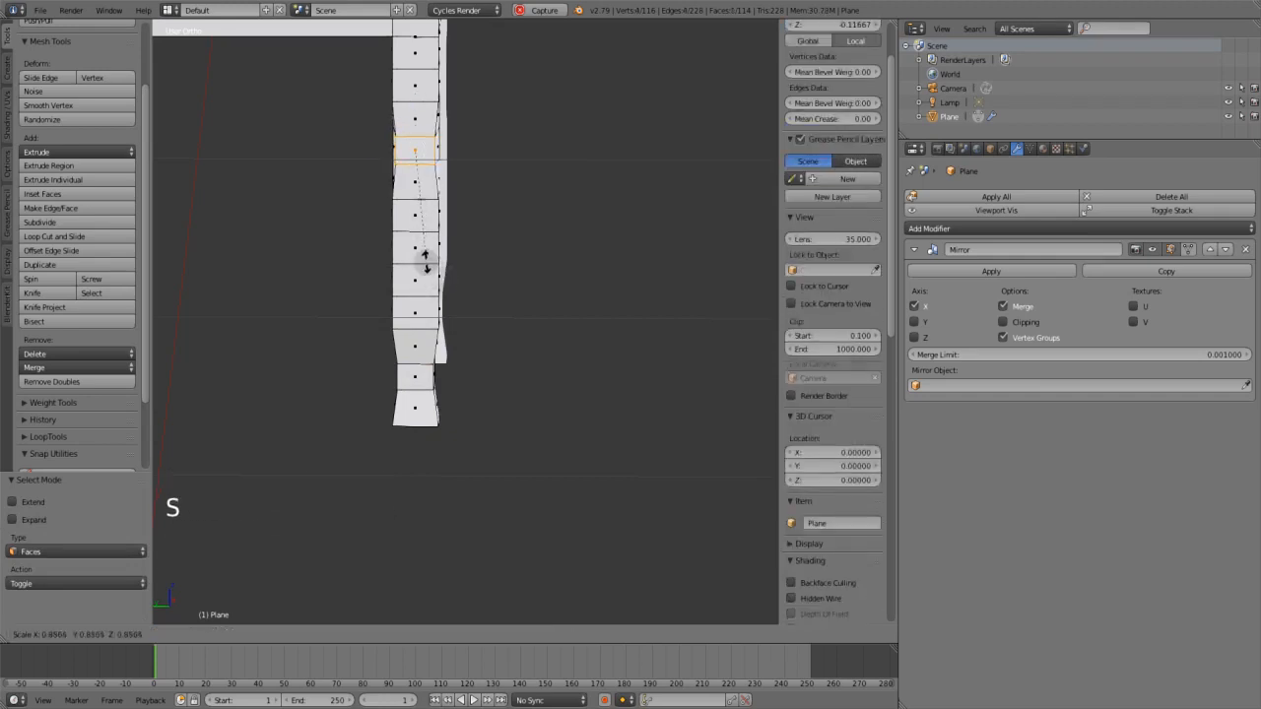
click(429, 261)
mouse_move(430, 261)
middle_down()
mouse_move(363, 344)
mouse_move(473, 351)
middle_up()
key(ctrl+z)
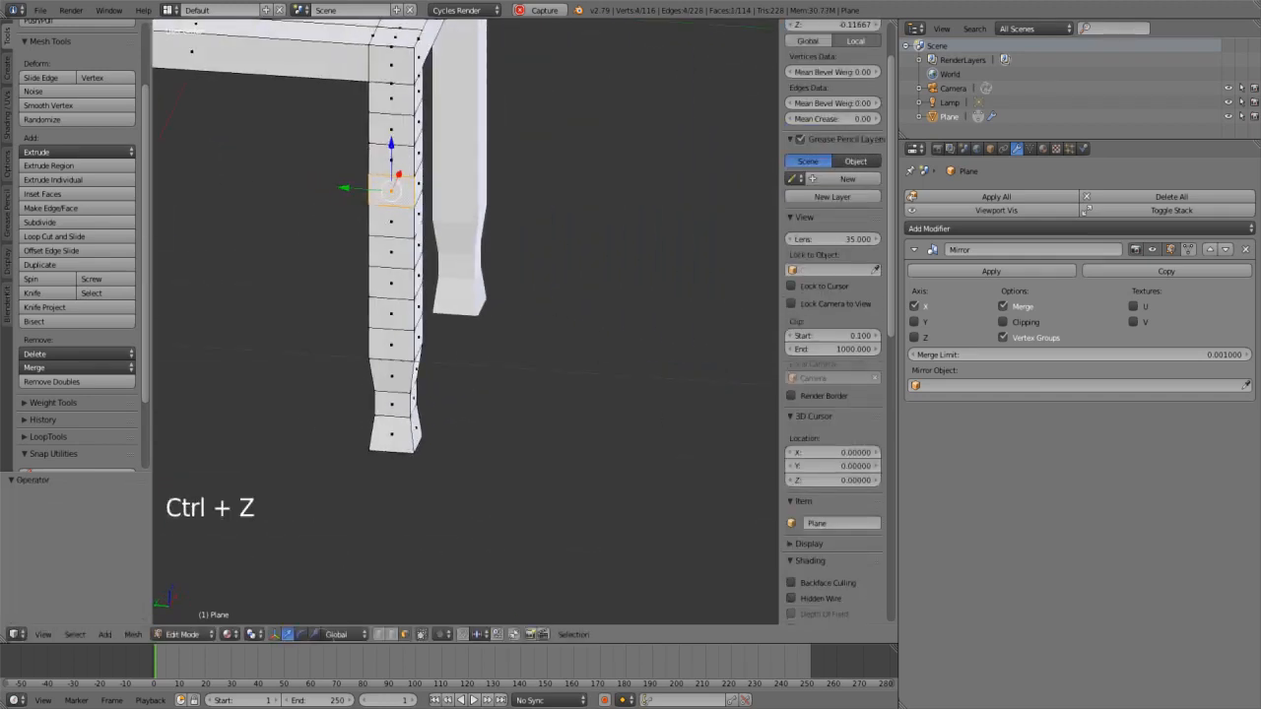
In wireframe left view, select all faces around one upper segment of the front leg and scale it to about 0.755
click(229, 635)
click(247, 602)
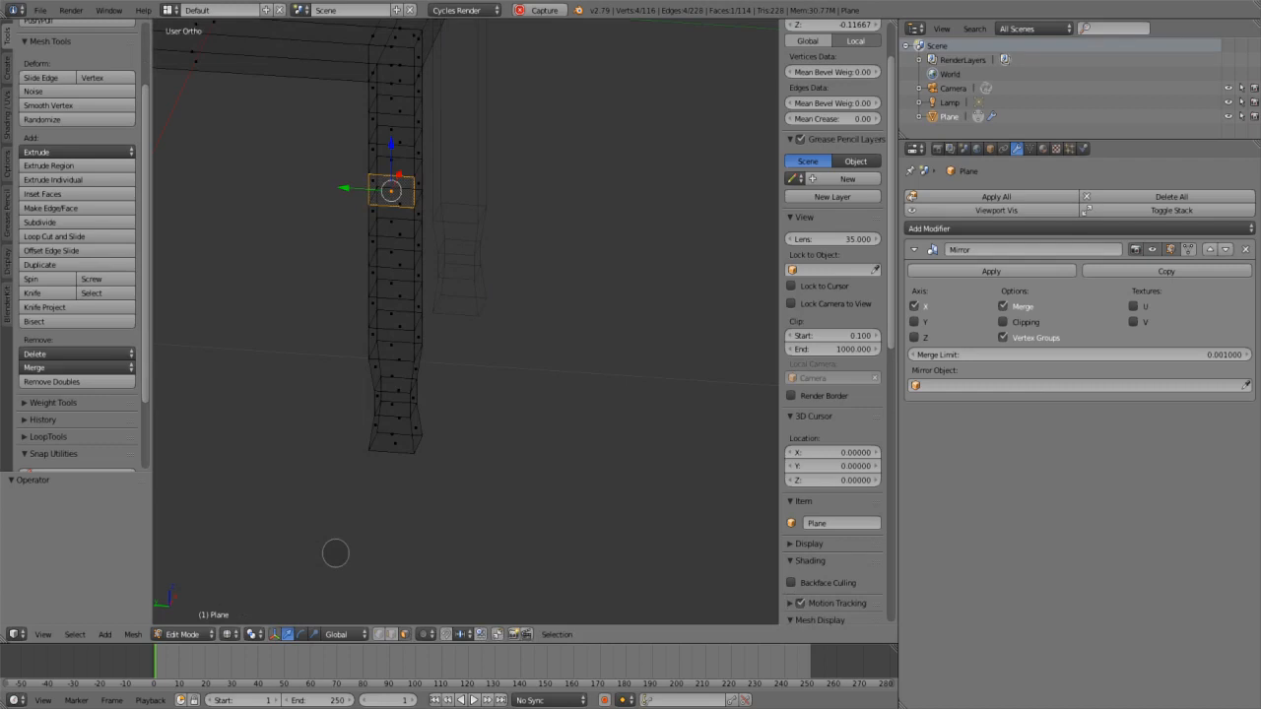
key(ctrl+KP_3)
key(Escape)
key(Escape)
key(a)
key(b)
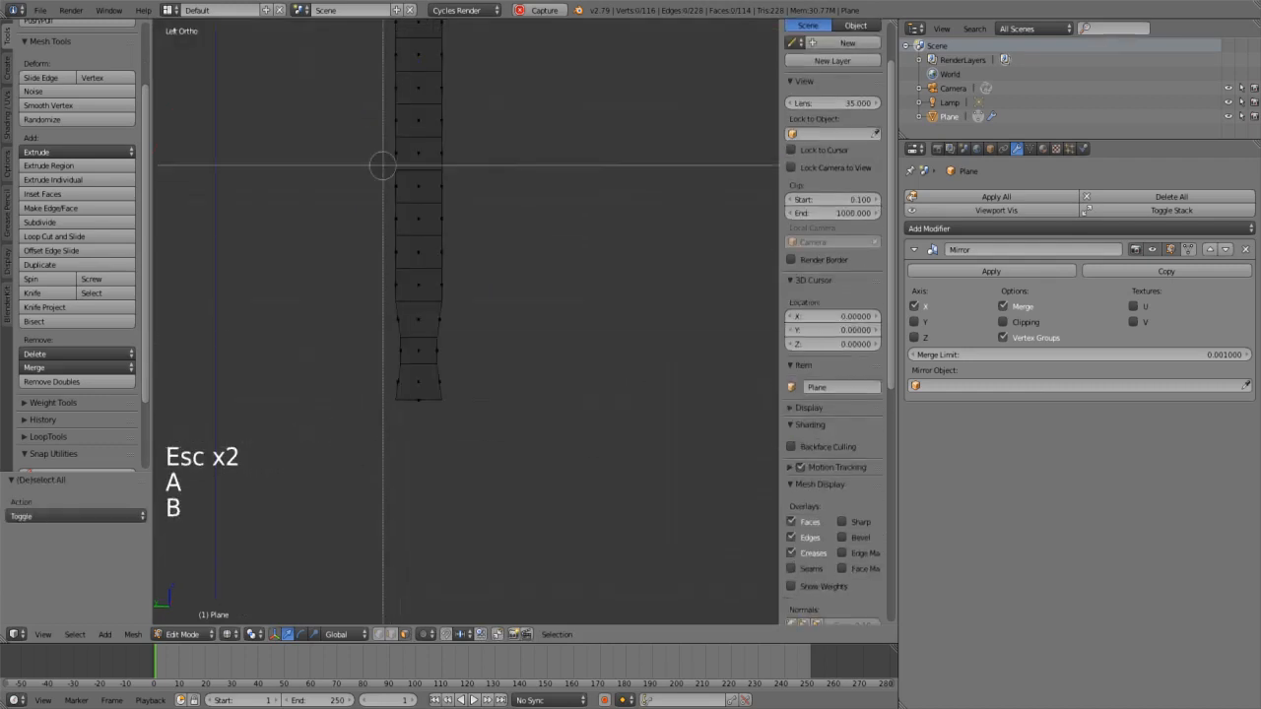
drag(385, 98, 467, 155)
key(s)
click(464, 146)
middle_drag(464, 147, 384, 174)
key(Escape)
Extrude the narrowed front leg segment's face toward the back leg by about 0.276 to form a side rung
key(ctrl+Tab)
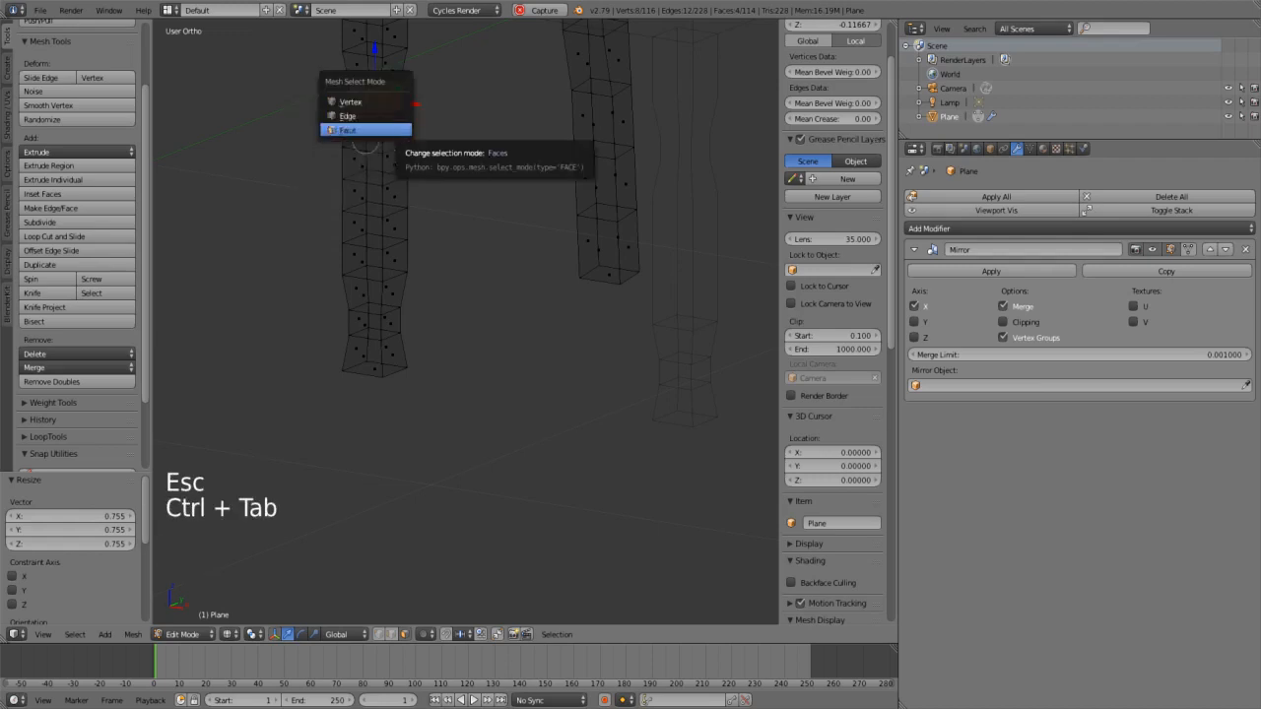
click(355, 129)
right_click(392, 100)
click(425, 111)
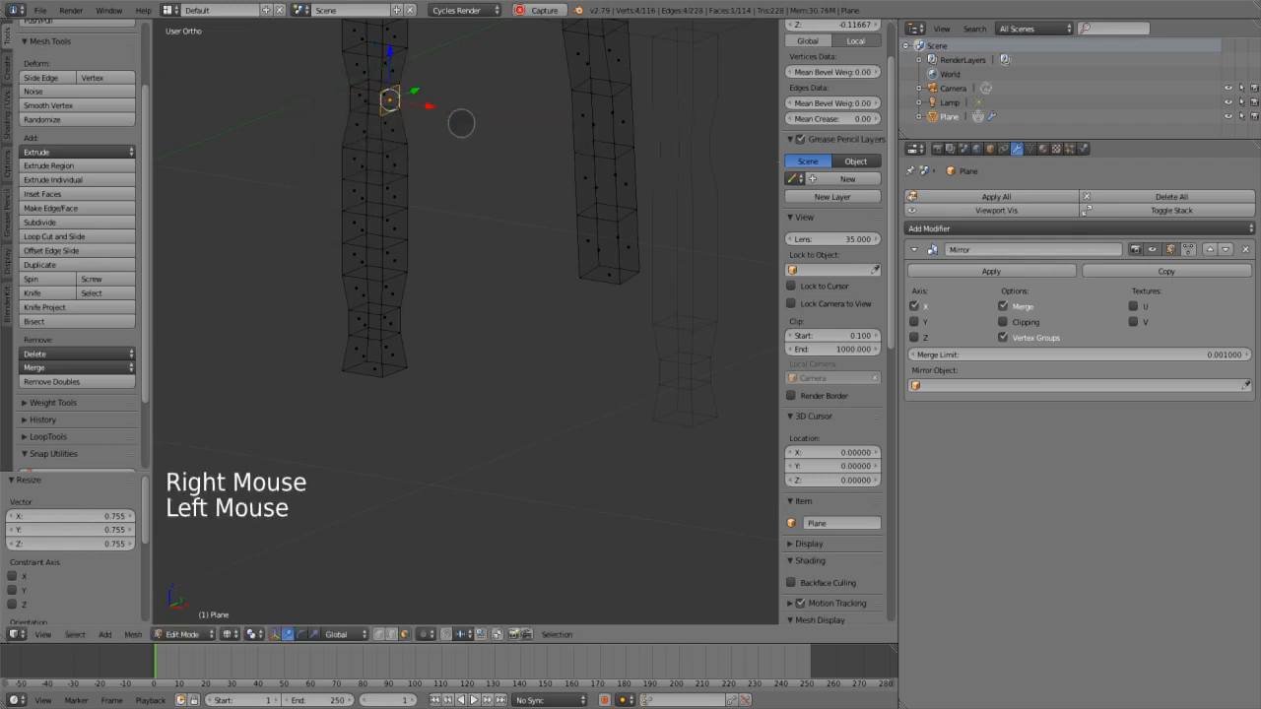
key(e)
click(636, 176)
scroll(447, 256, down, 4)
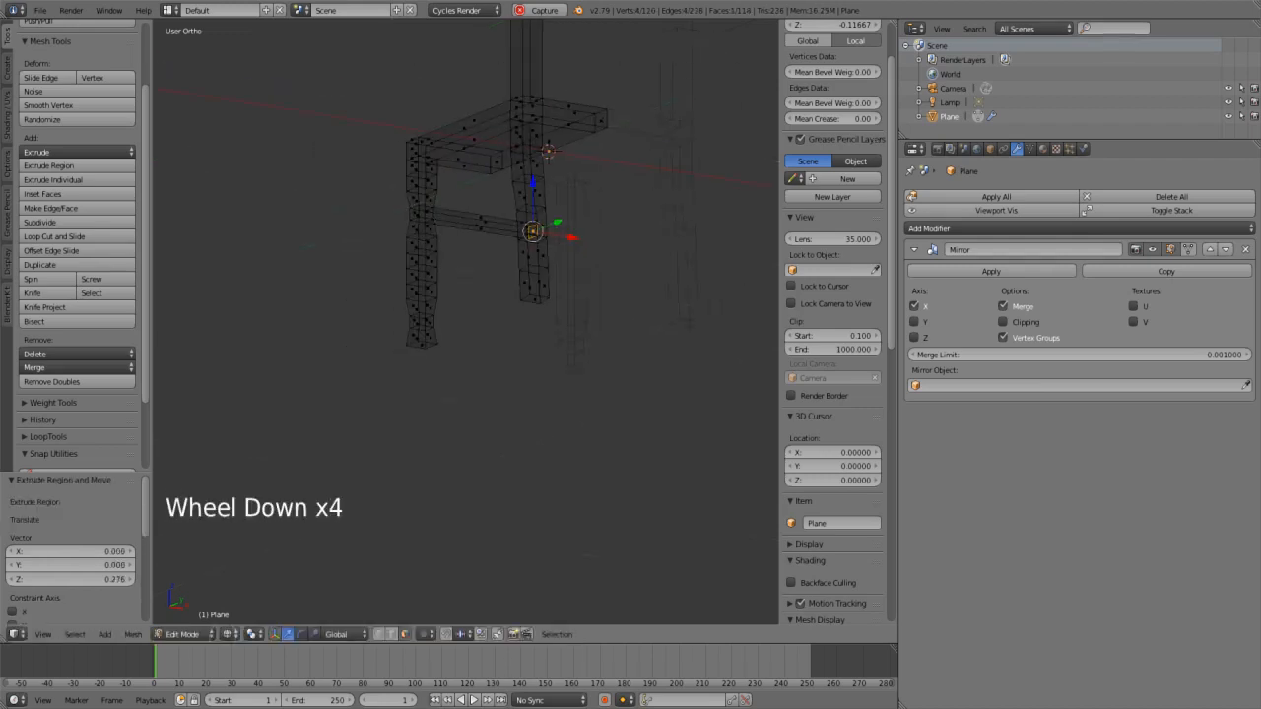
Switch to solid shading and examine the chair and its new side rung from behind
click(229, 634)
click(266, 597)
scroll(332, 430, down, 2)
mouse_move(332, 431)
middle_down()
mouse_move(540, 444)
mouse_move(430, 444)
mouse_move(600, 430)
mouse_move(511, 288)
mouse_move(262, 332)
mouse_move(431, 226)
mouse_move(488, 314)
mouse_move(613, 360)
middle_up()
scroll(510, 289, down, 1)
scroll(510, 288, down, 1)
scroll(510, 289, up, 1)
scroll(431, 226, up, 6)
scroll(403, 262, down, 2)
scroll(489, 313, up, 1)
scroll(490, 313, down, 2)
Add two loop cuts to the second-lowest segment of the back leg
right_click(615, 397)
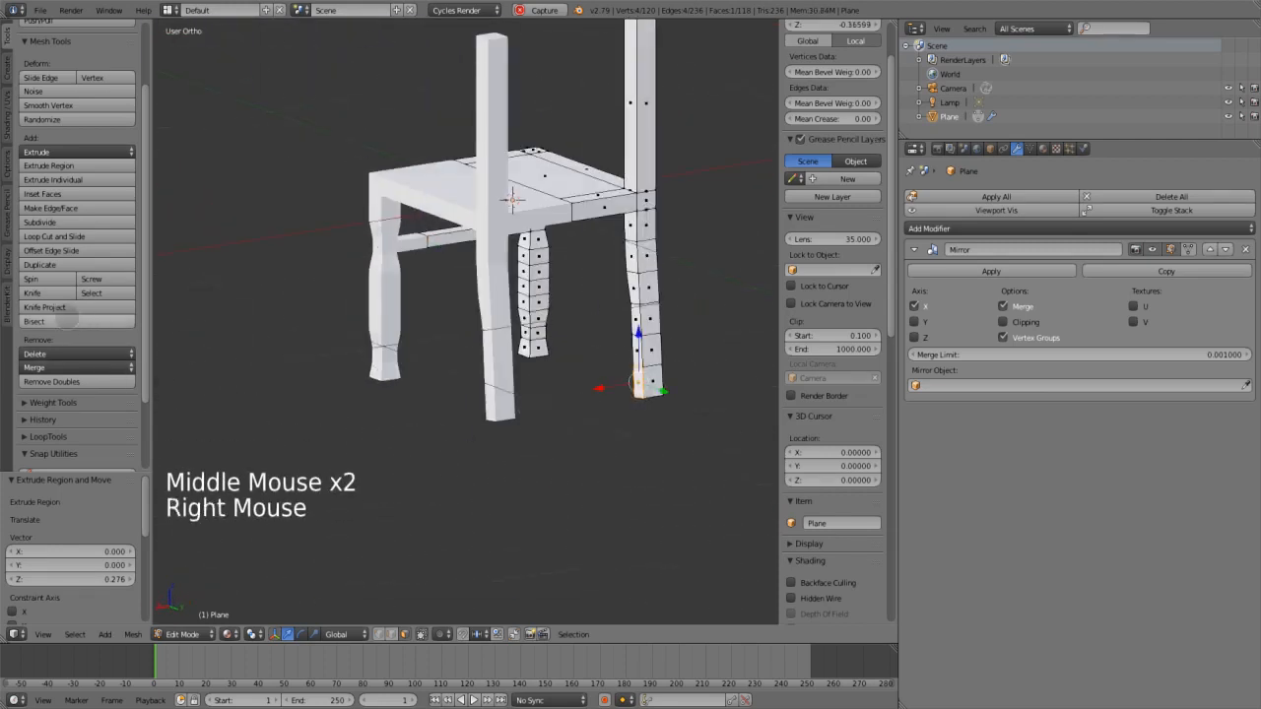
click(55, 236)
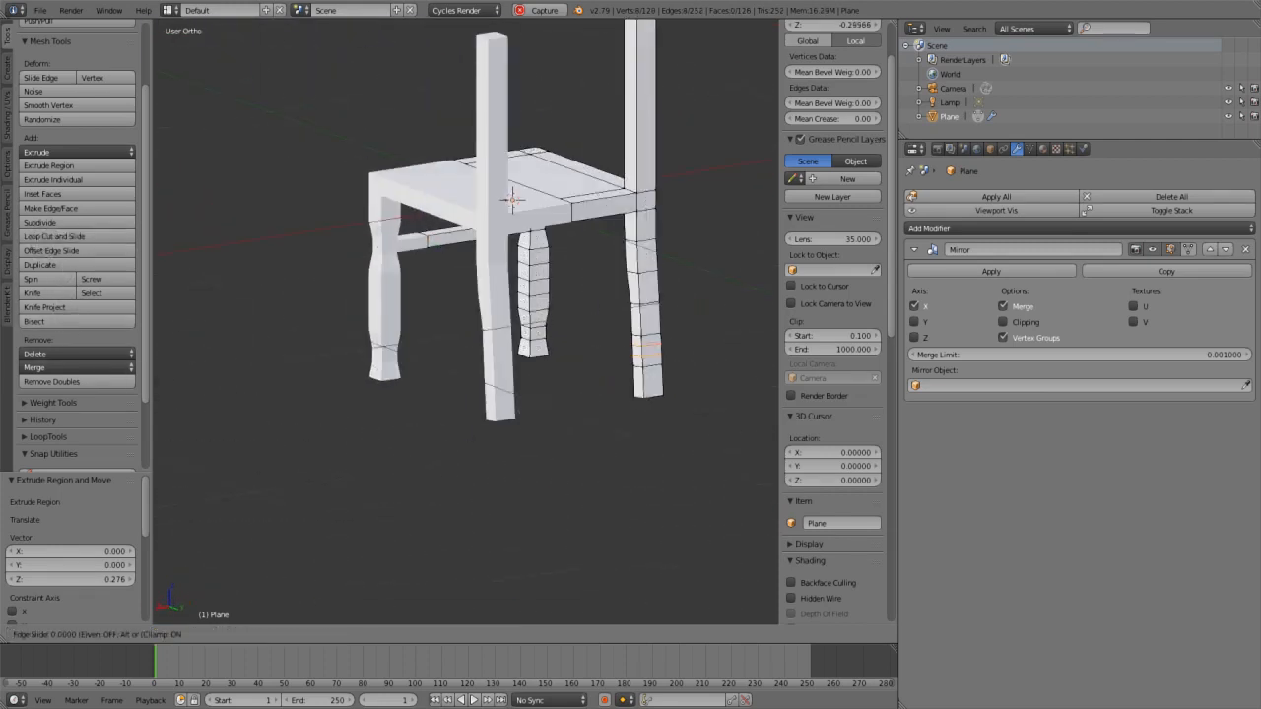
scroll(529, 177, up, 2)
shift+middle_drag(591, 374, 601, 295)
scroll(631, 290, up, 3)
Extrude the upper and lower inner faces of the back leg's newly cut section by about 0.161 along X as two rungs
right_click(650, 289)
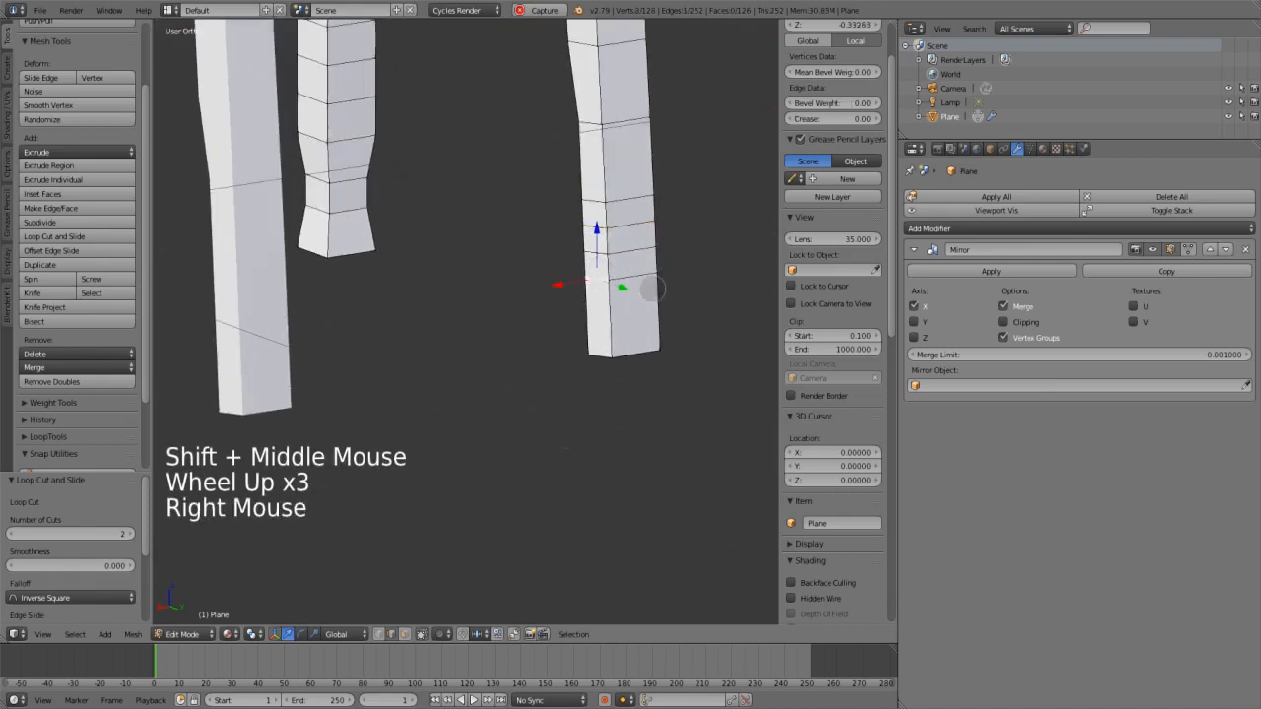
key(ctrl+Tab)
click(611, 287)
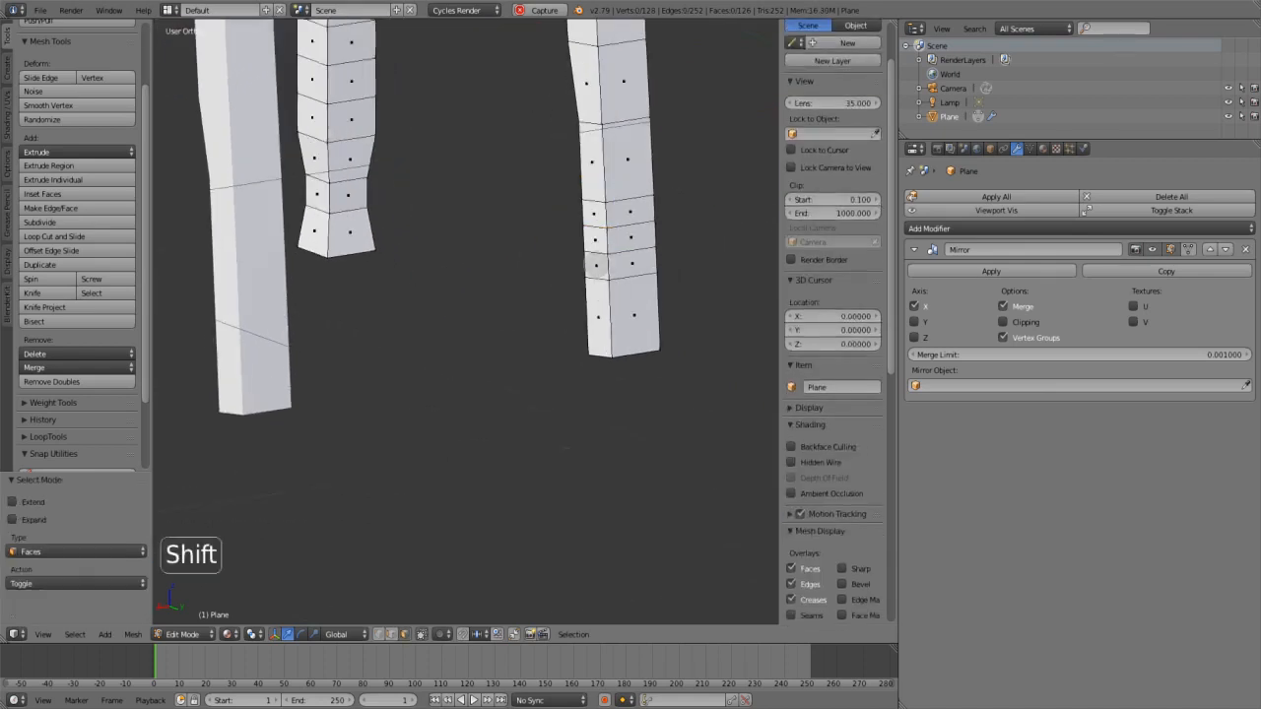
shift+right_click(596, 266)
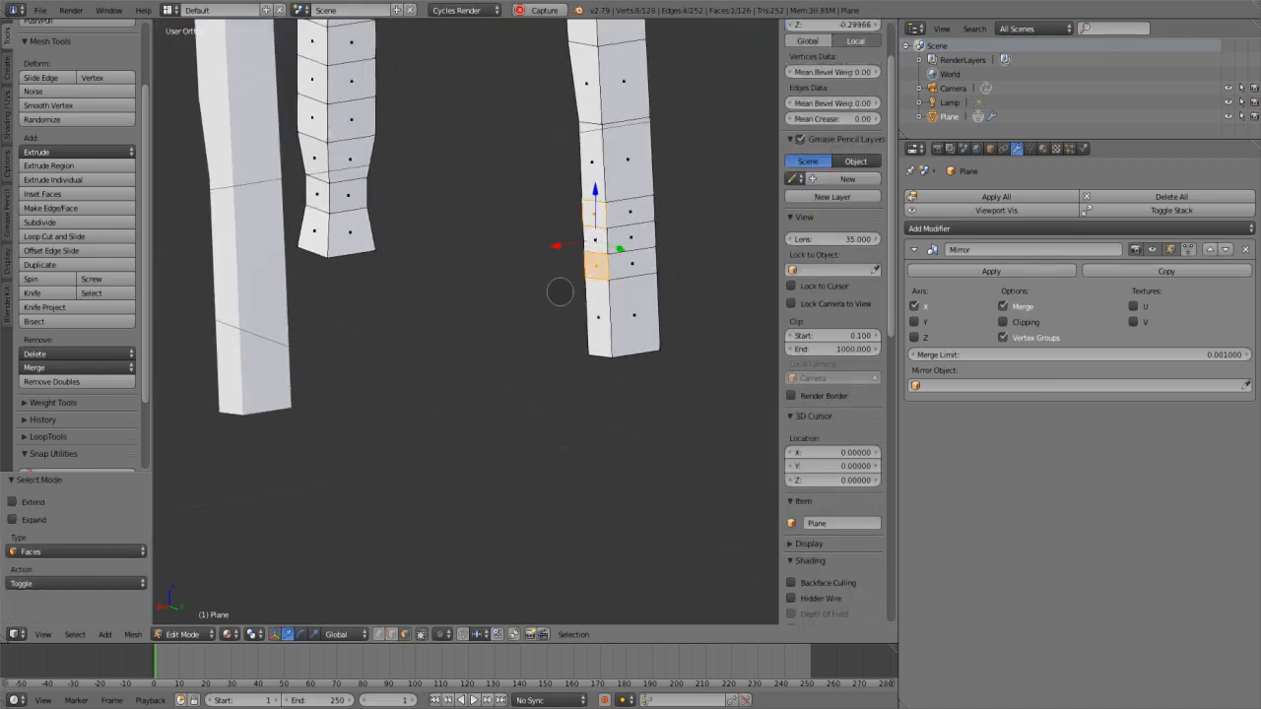
key(e)
click(423, 337)
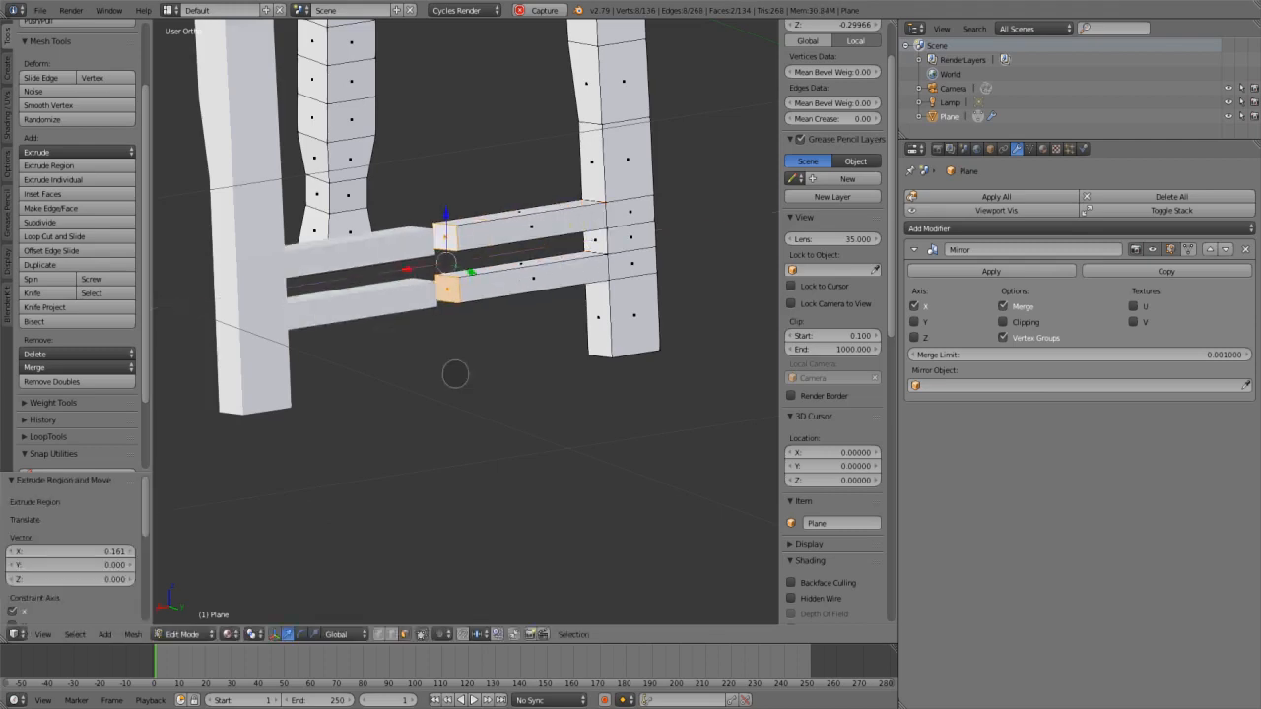
In front view, move the two rungs' end faces about 0.012 along X to meet the mirrored side
key(KP_1)
scroll(414, 369, down, 4)
scroll(644, 284, up, 1)
drag(669, 221, 681, 222)
scroll(658, 252, down, 2)
mouse_move(621, 295)
middle_down()
mouse_move(562, 326)
mouse_move(318, 358)
middle_up()
scroll(335, 357, up, 5)
key(Escape)
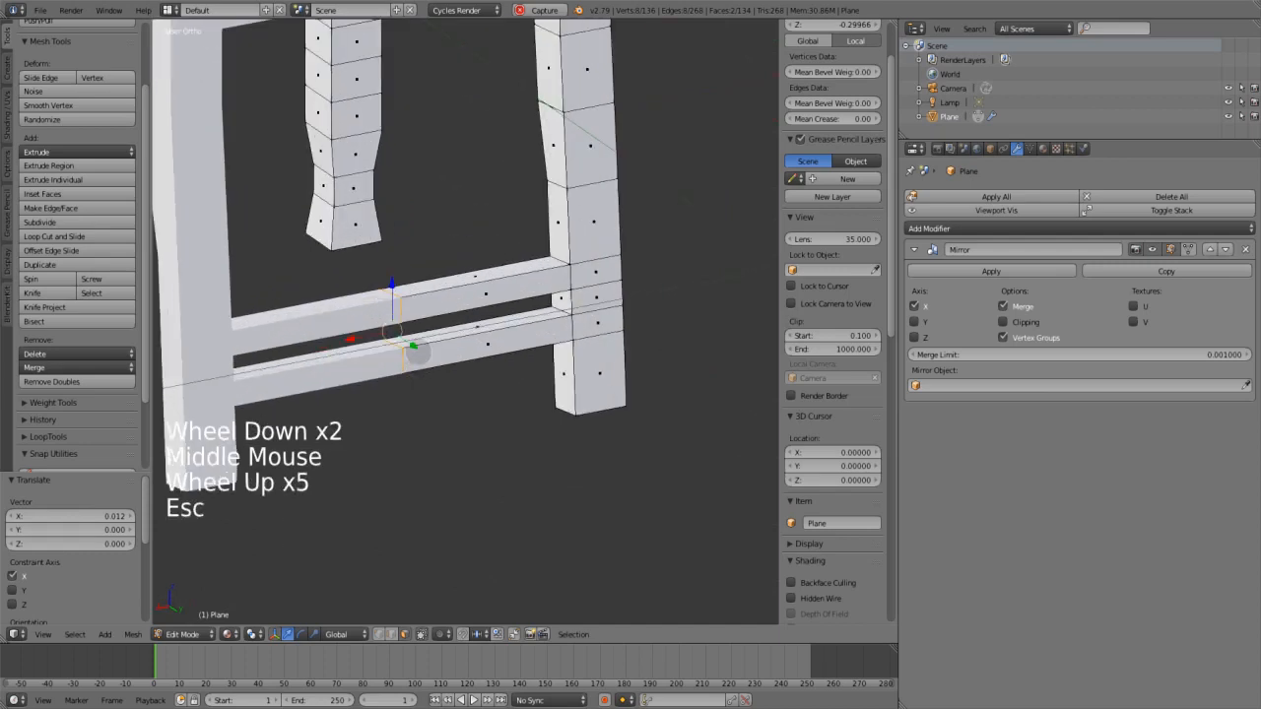
In wireframe shading, delete the end faces of the two back rungs at the mirror centre
click(228, 634)
click(256, 601)
scroll(340, 385, up, 1)
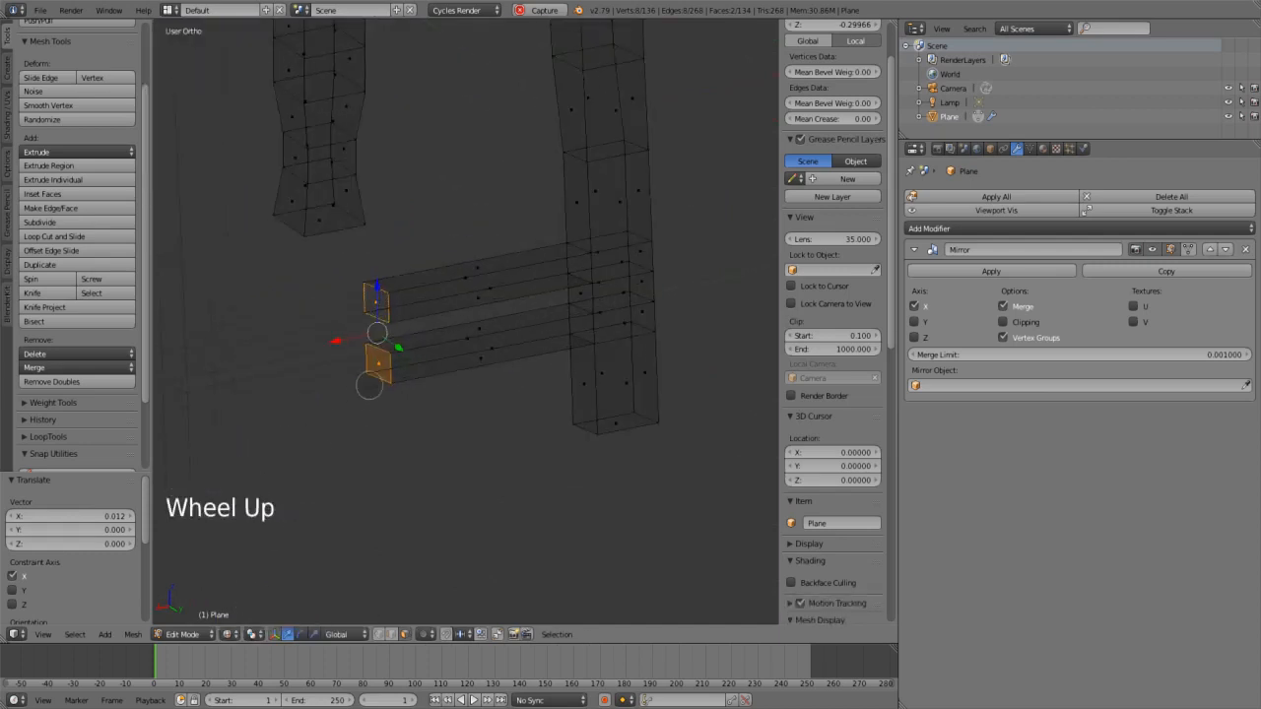
key(Delete)
Return to Object Mode with solid shading and examine the chair from several angles
scroll(394, 428, down, 4)
drag(182, 634, 187, 620)
scroll(403, 456, down, 3)
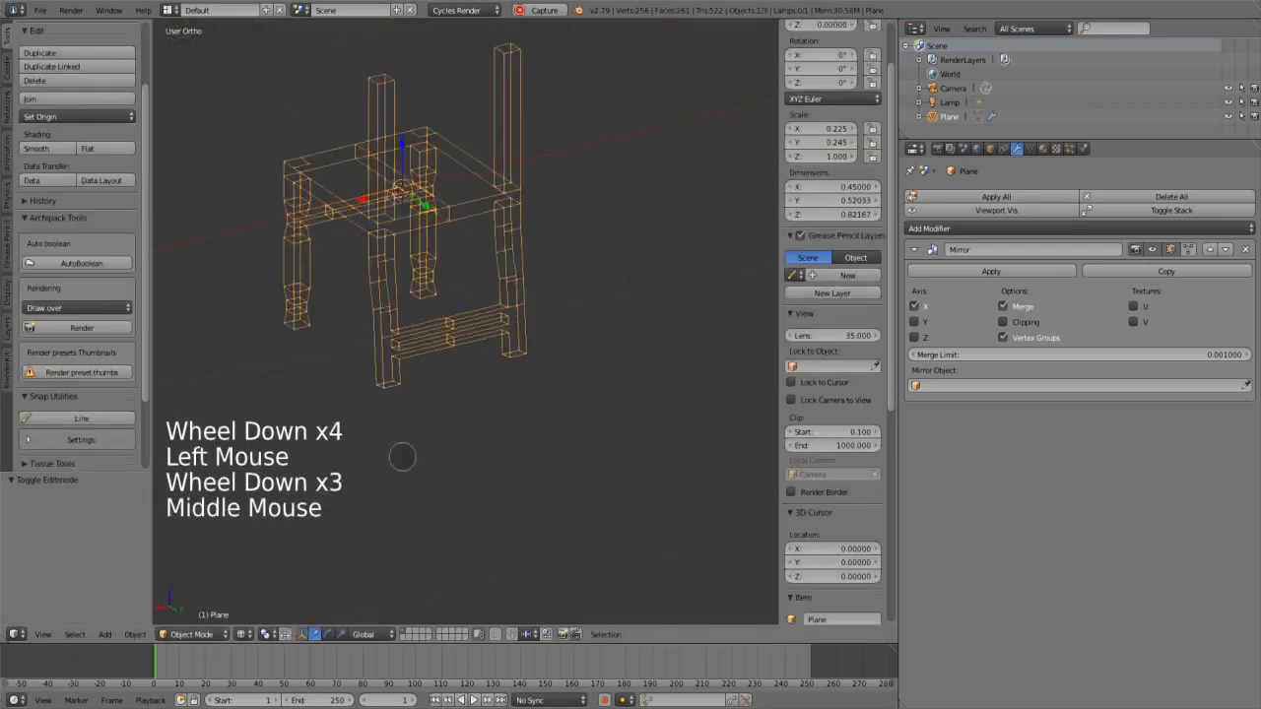
middle_drag(403, 456, 552, 431)
click(242, 635)
click(261, 594)
scroll(552, 472, down, 3)
mouse_move(611, 473)
middle_down()
mouse_move(664, 479)
mouse_move(441, 314)
mouse_move(430, 464)
middle_up()
shift+scroll(430, 464, down, 1)
scroll(493, 154, up, 5)
right_click(475, 71)
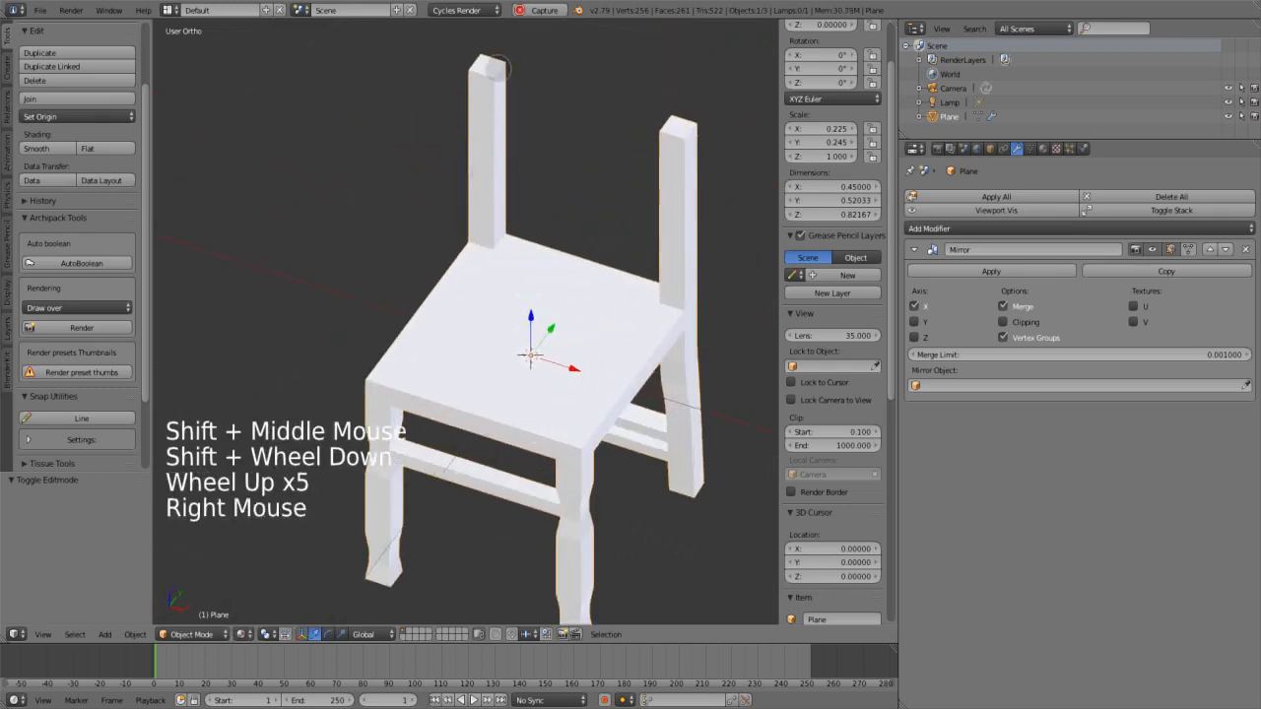
click(535, 124)
scroll(535, 124, down, 2)
middle_drag(535, 125, 535, 352)
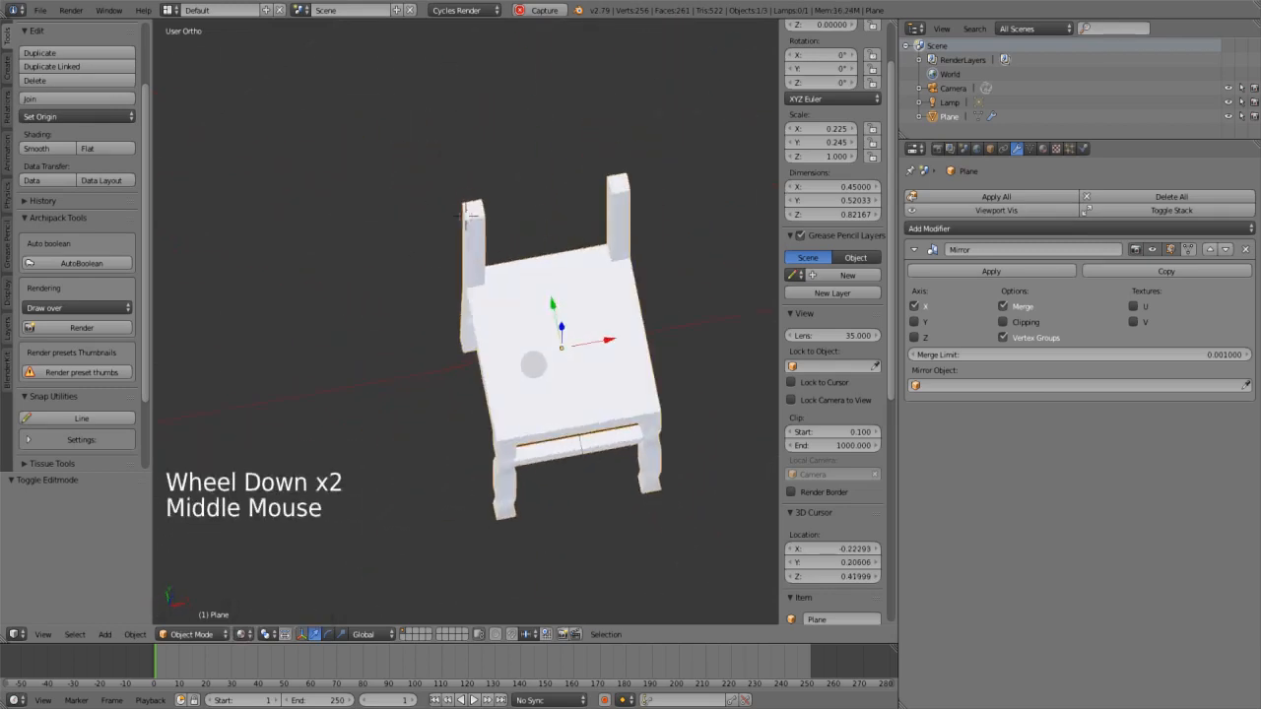
In Edit Mode, extrude the top face of the back post upward by 0.050
click(192, 635)
click(190, 601)
right_click(476, 216)
scroll(476, 202, up, 1)
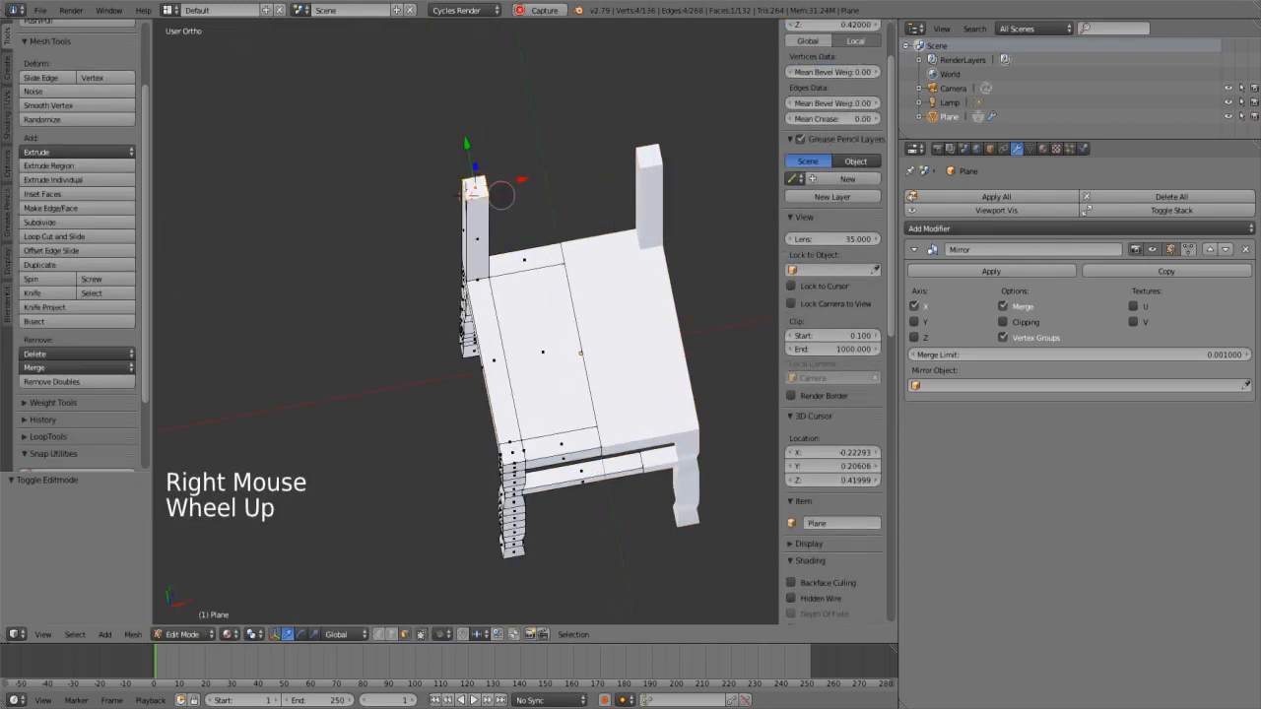
key(e)
click(463, 190)
Extrude the inner face of the back post's top segment about 0.174 to the mirror centre as the top rail
middle_drag(464, 191, 476, 106)
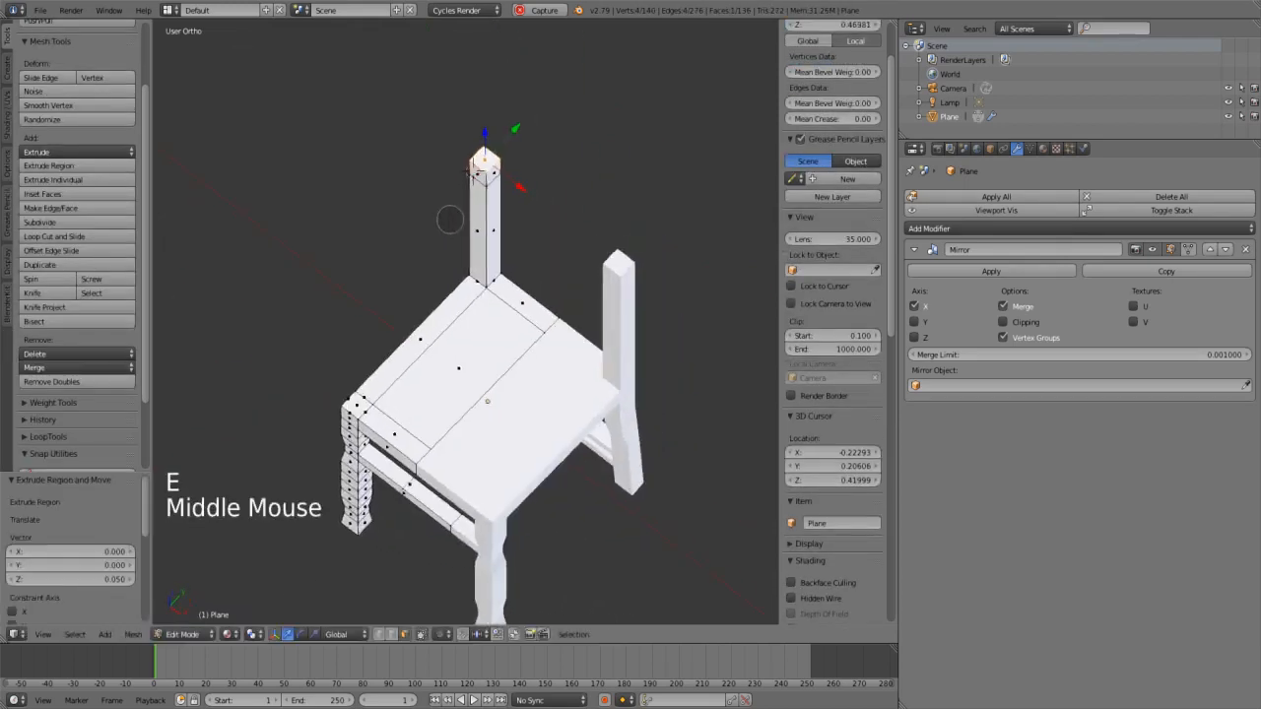
scroll(476, 107, up, 2)
right_click(476, 109)
key(KP_1)
scroll(464, 138, down, 4)
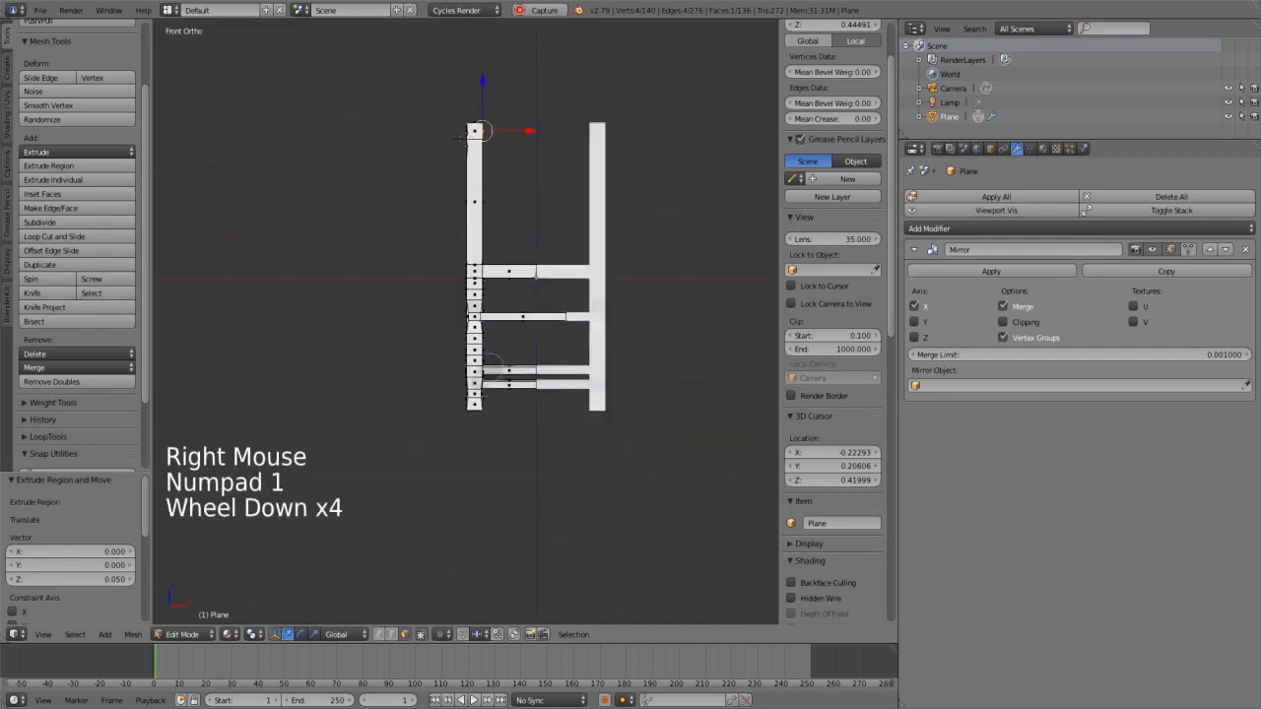
key(e)
click(463, 120)
Add horizontal loop cuts to the back post between seat and top rail, and set the number of cuts to 11
middle_drag(463, 120, 480, 200)
scroll(464, 181, up, 2)
scroll(465, 179, up, 2)
scroll(466, 180, down, 5)
scroll(466, 180, up, 1)
scroll(469, 185, down, 1)
scroll(474, 187, up, 5)
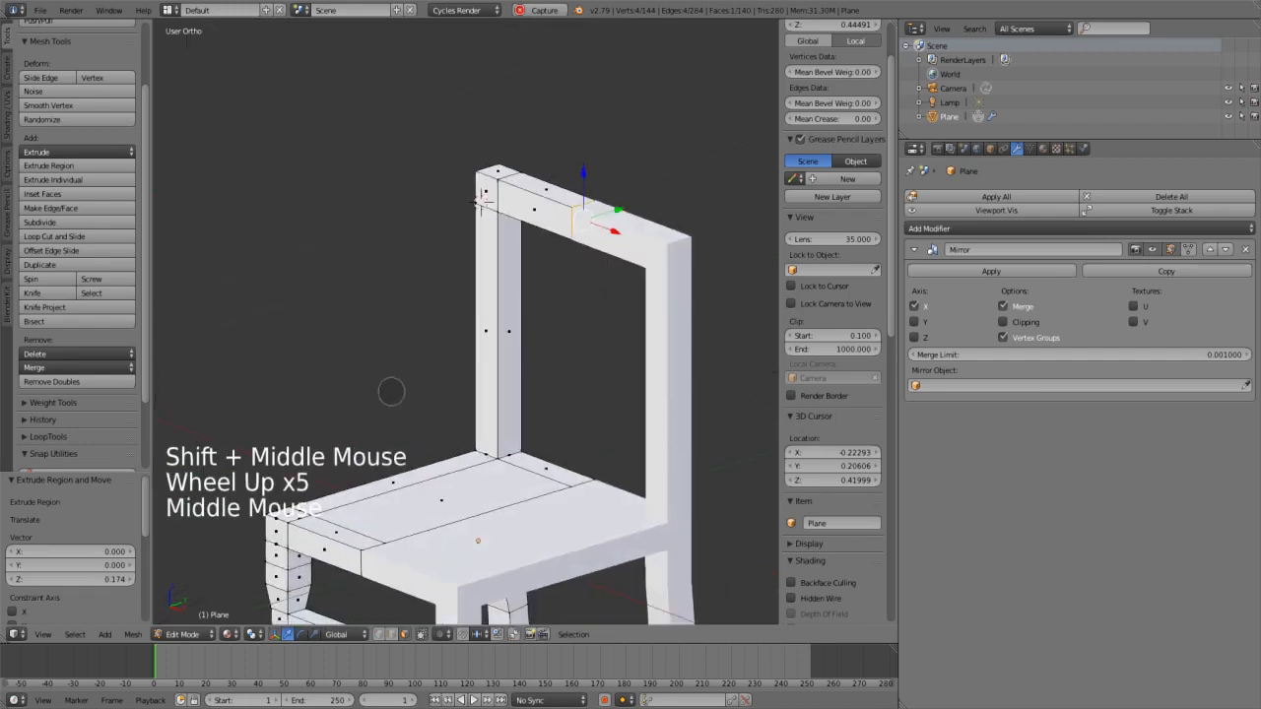
key(ctrl+r)
click(481, 200)
click(481, 201)
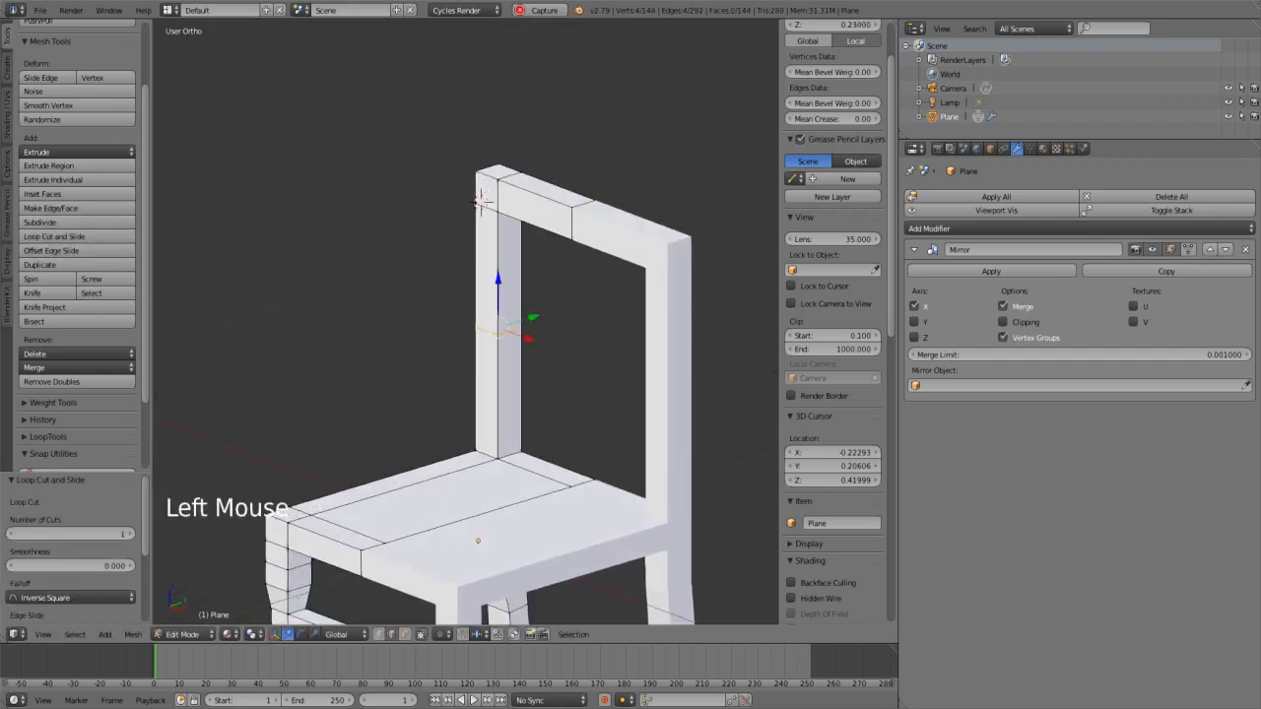
text(8)
key(Return)
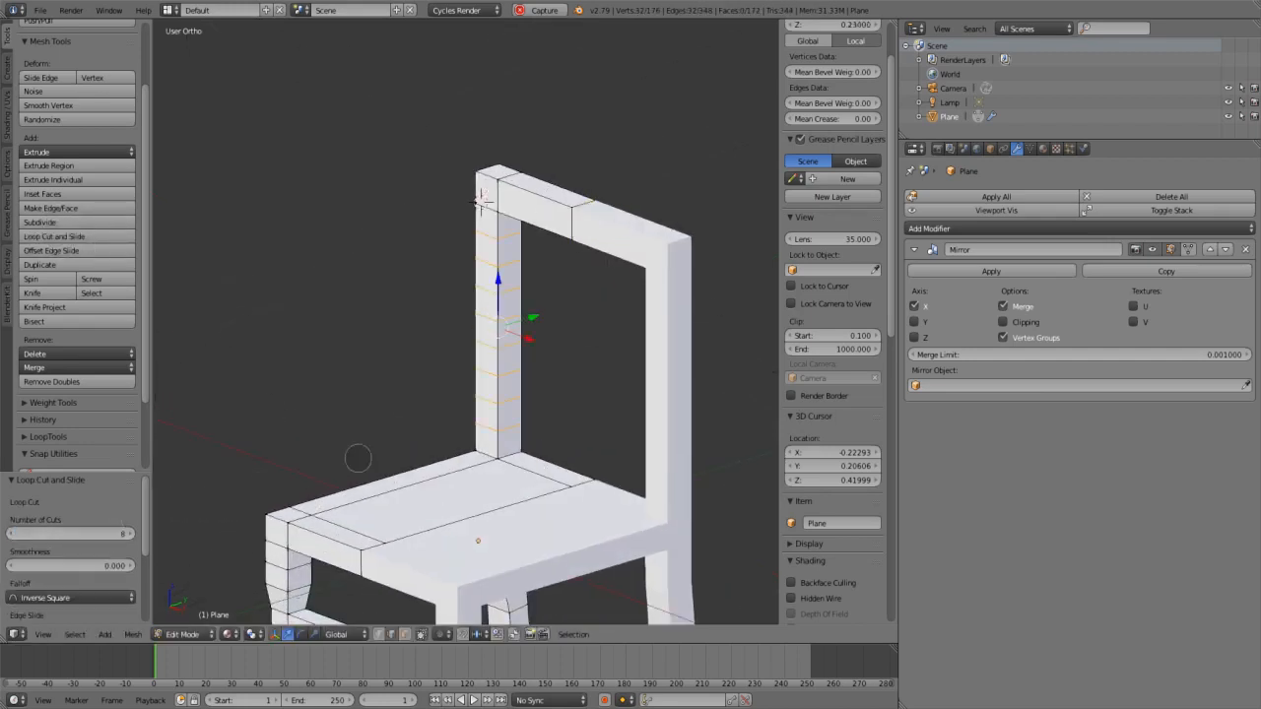
scroll(481, 201, up, 2)
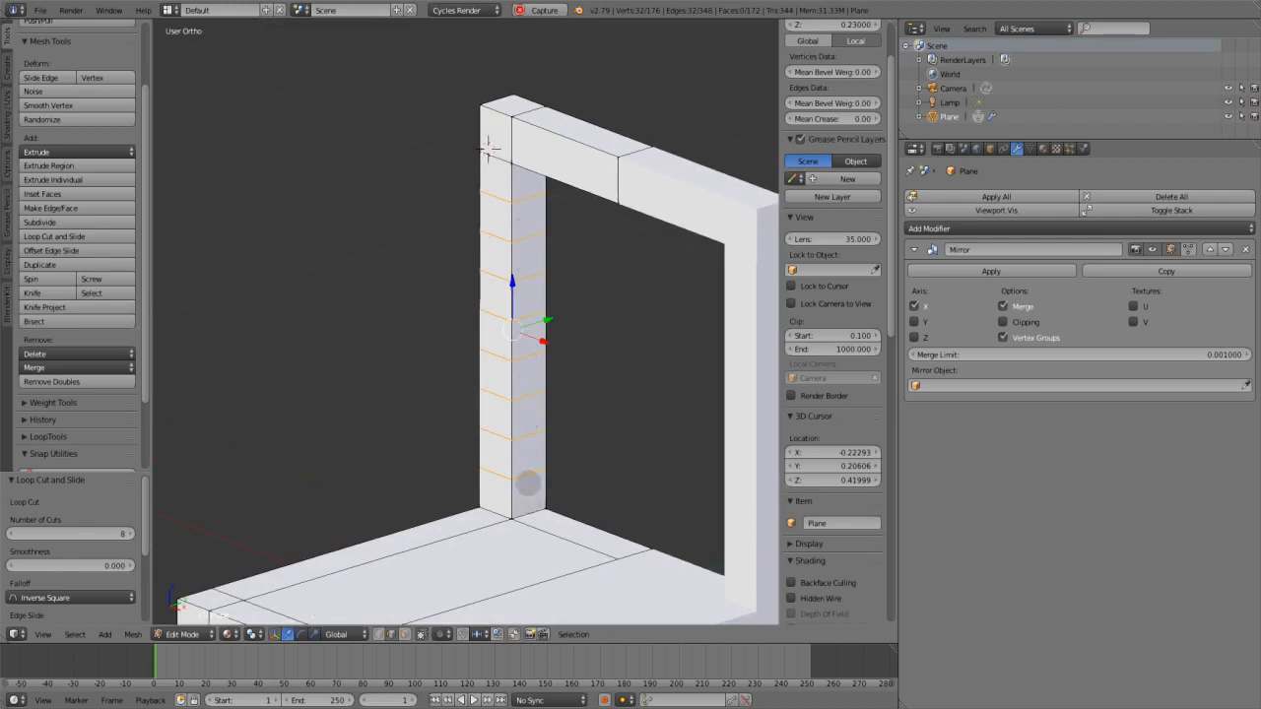
click(101, 533)
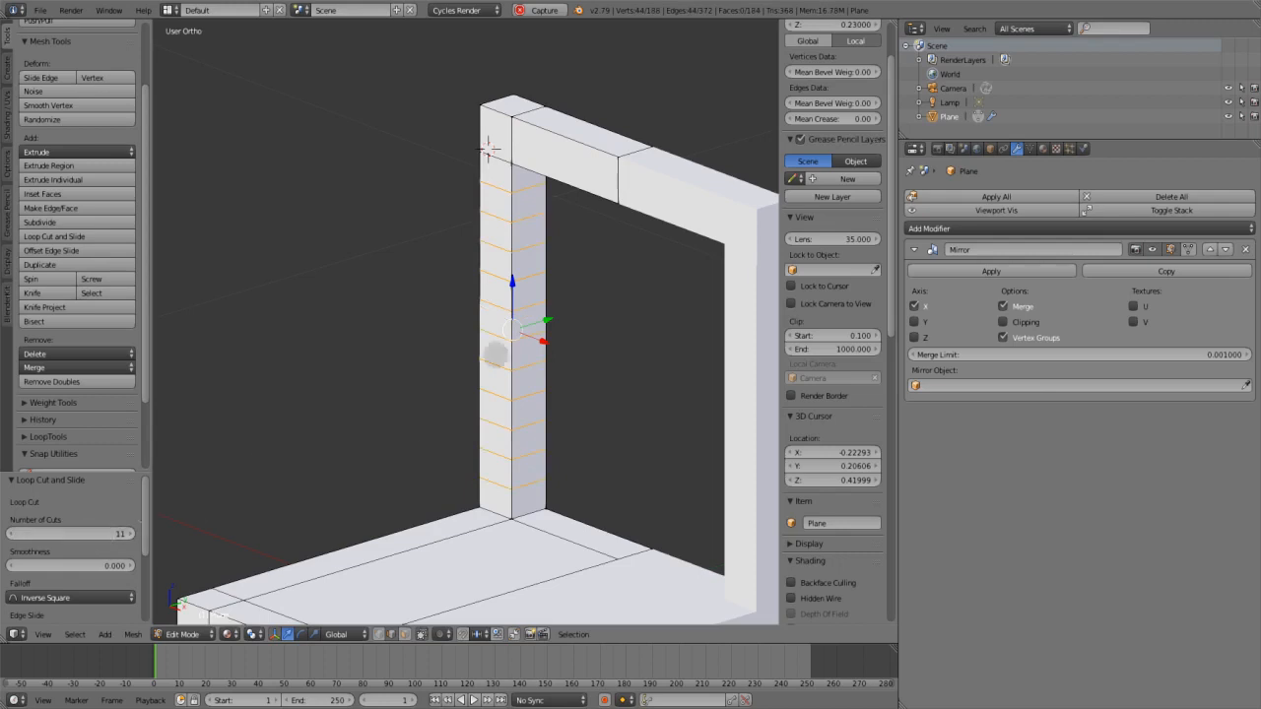
Add 2 vertical loop cuts along the inner side of the back post
scroll(559, 212, up, 1)
click(67, 238)
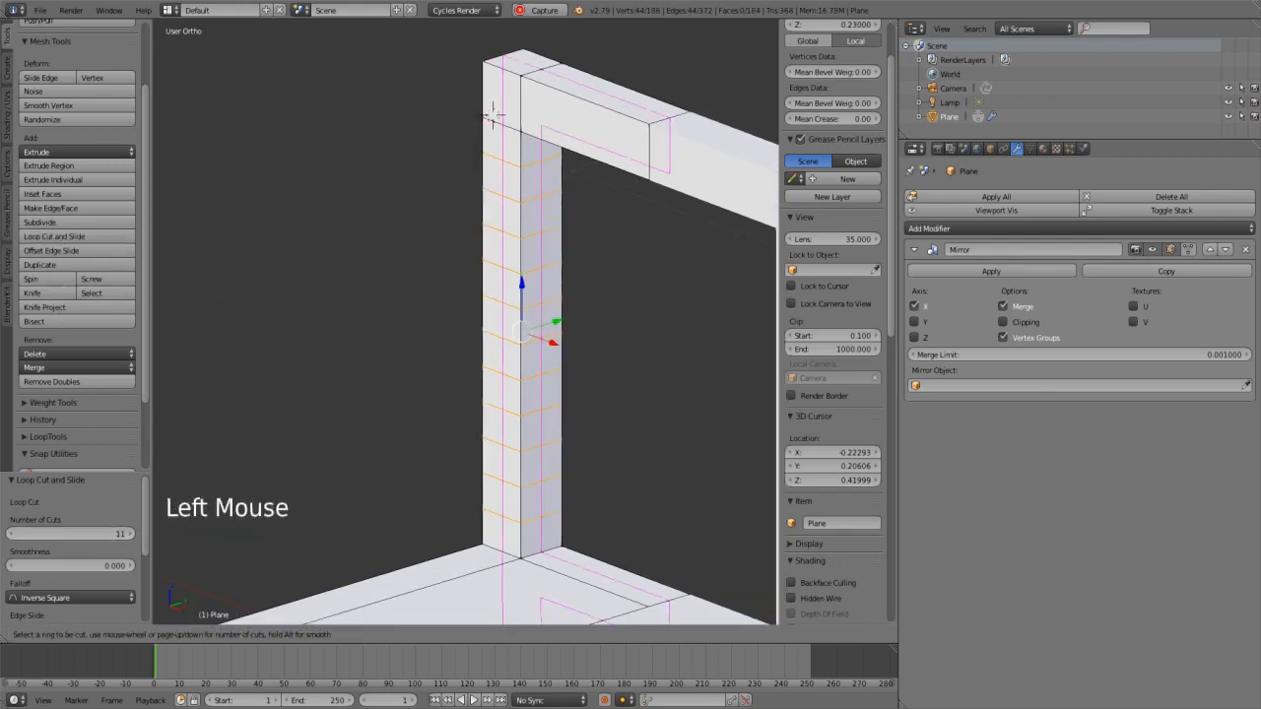
click(543, 192)
click(542, 192)
click(102, 533)
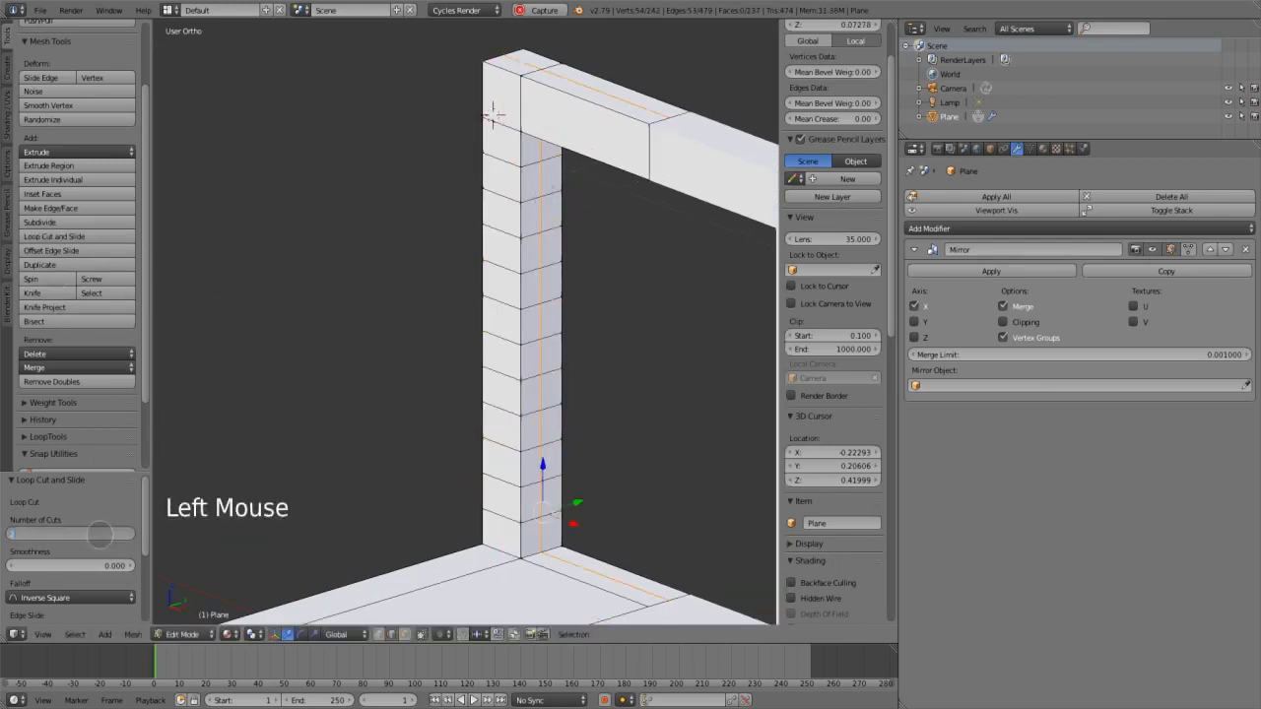
text(2)
key(Return)
Select six alternating faces in the middle column of the back post's inner side and extrude them 0.176 along X as slats
right_click(533, 138)
key(Escape)
key(ctrl+Tab)
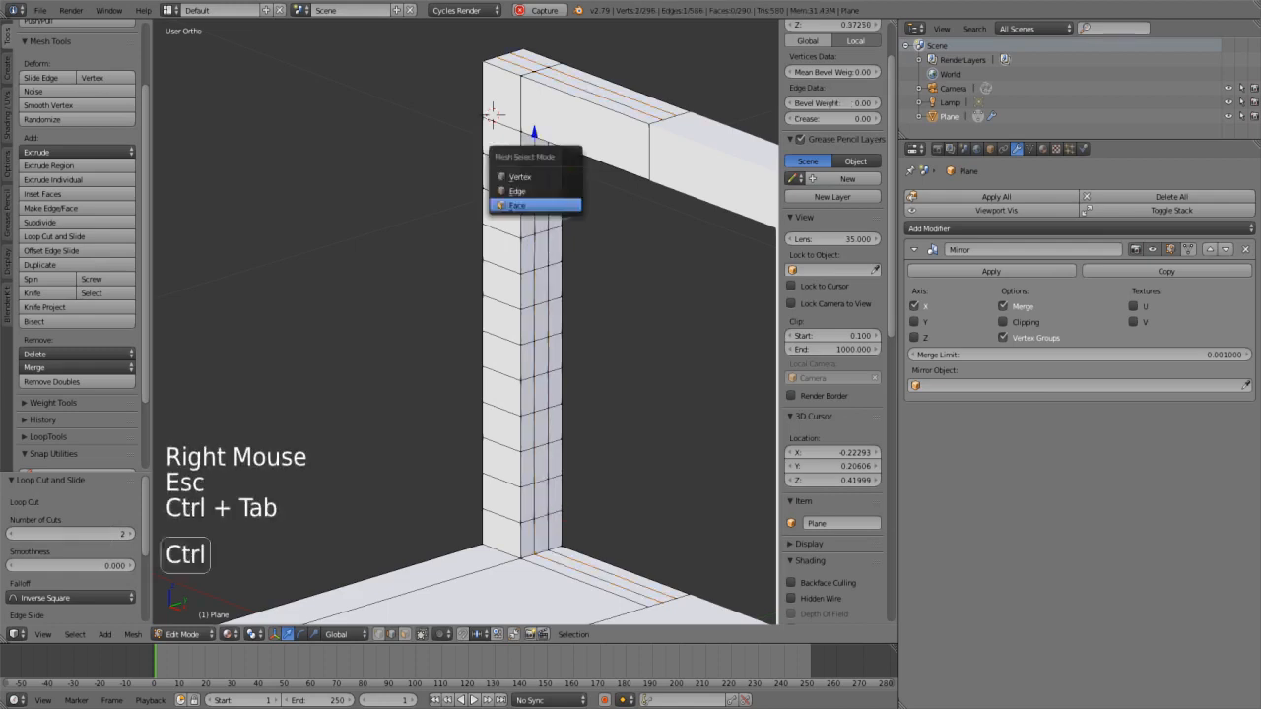
click(532, 204)
right_click(541, 176)
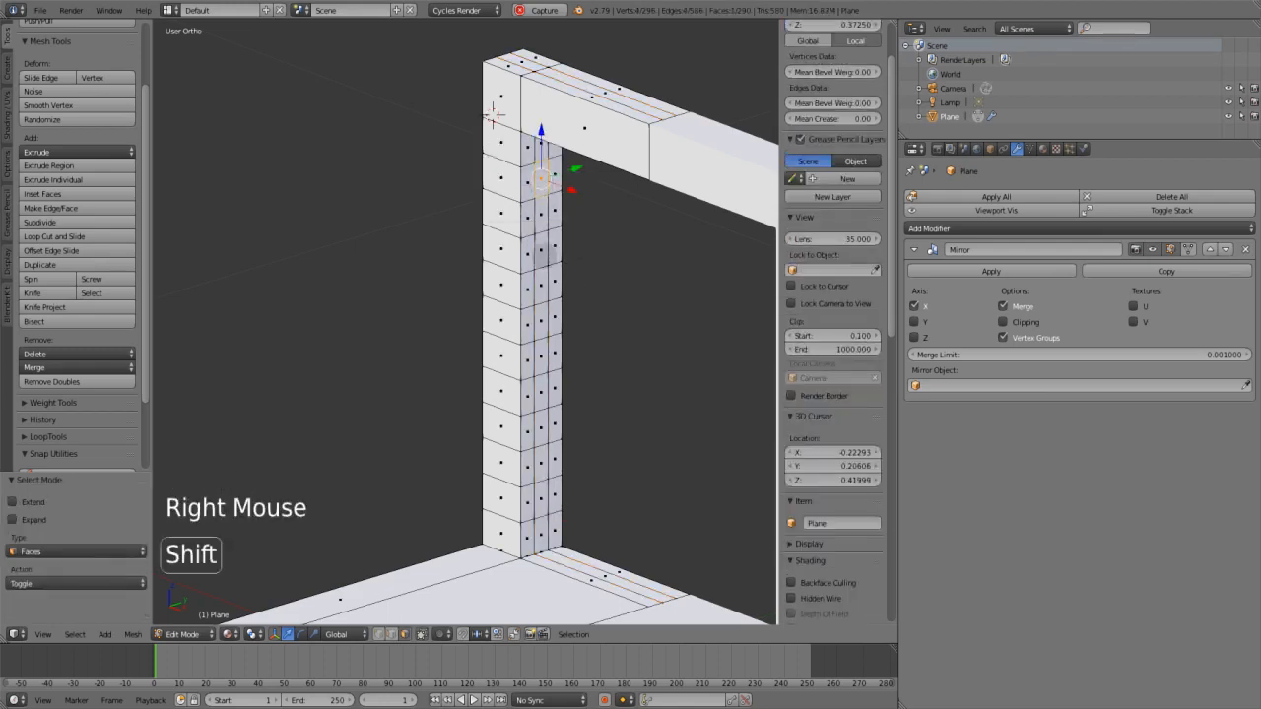
shift+right_click(540, 252)
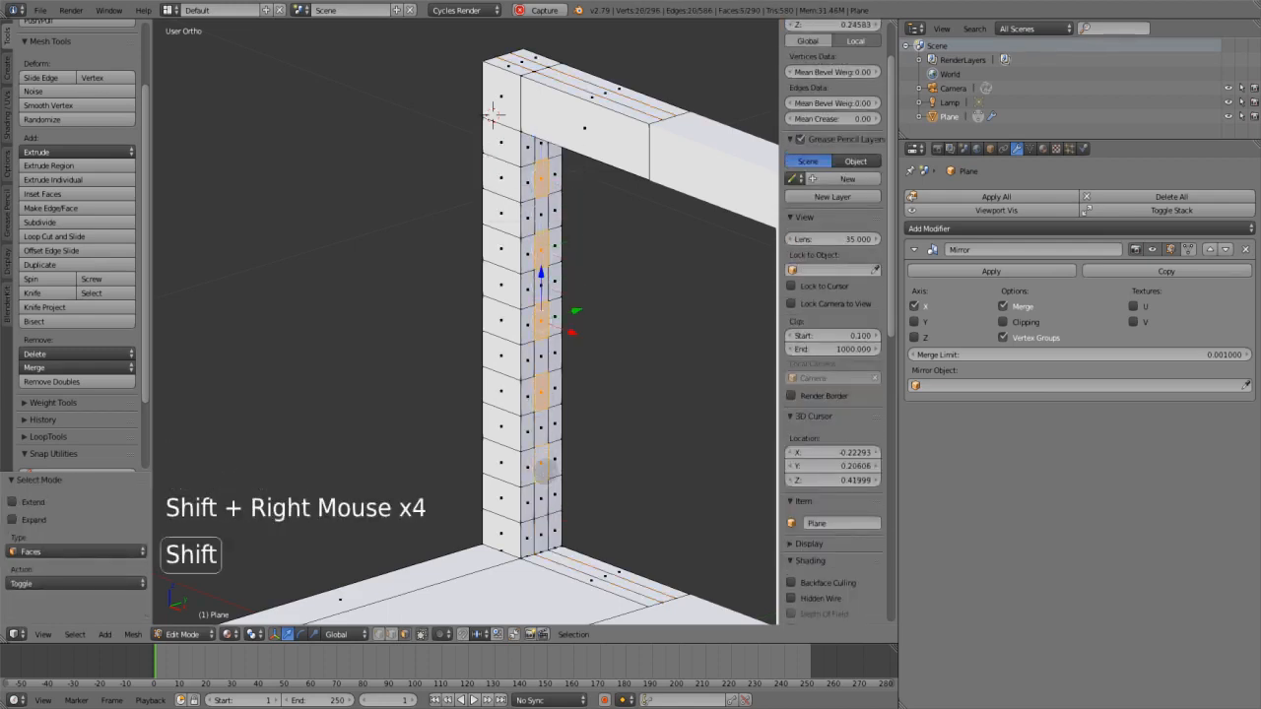
scroll(413, 211, down, 4)
middle_click(442, 459)
scroll(442, 459, down, 3)
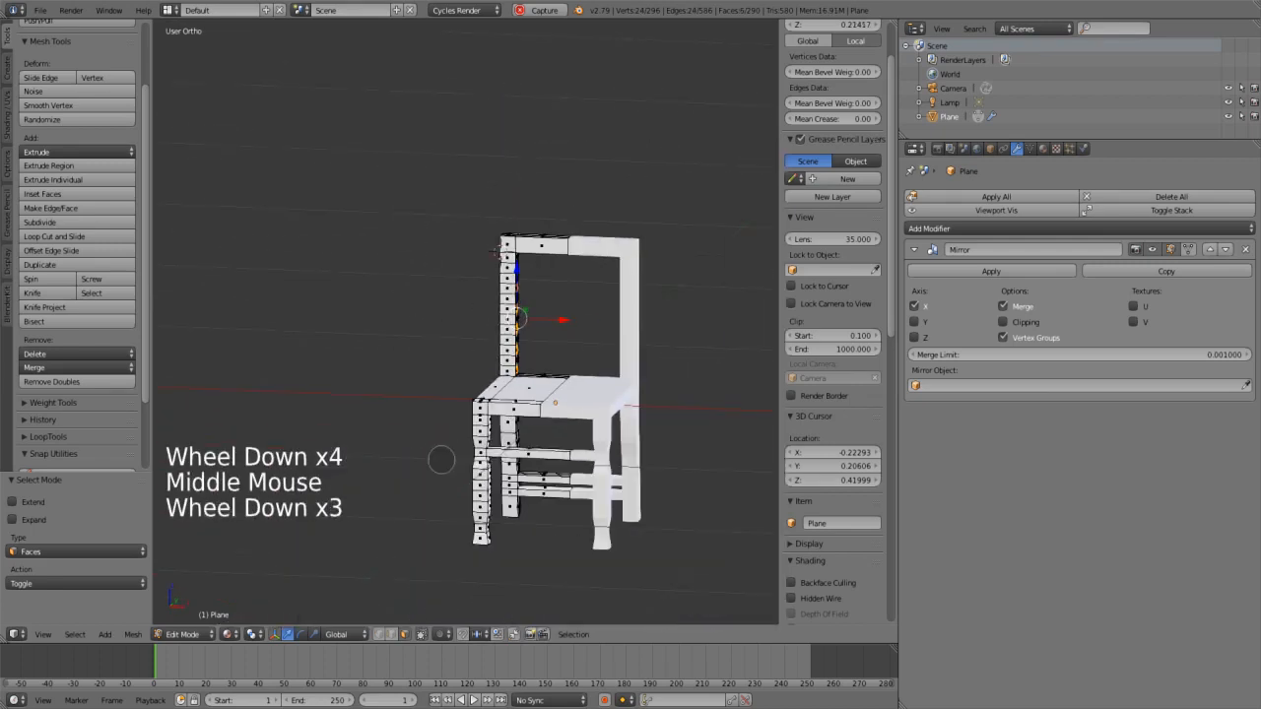
key(KP_1)
key(e)
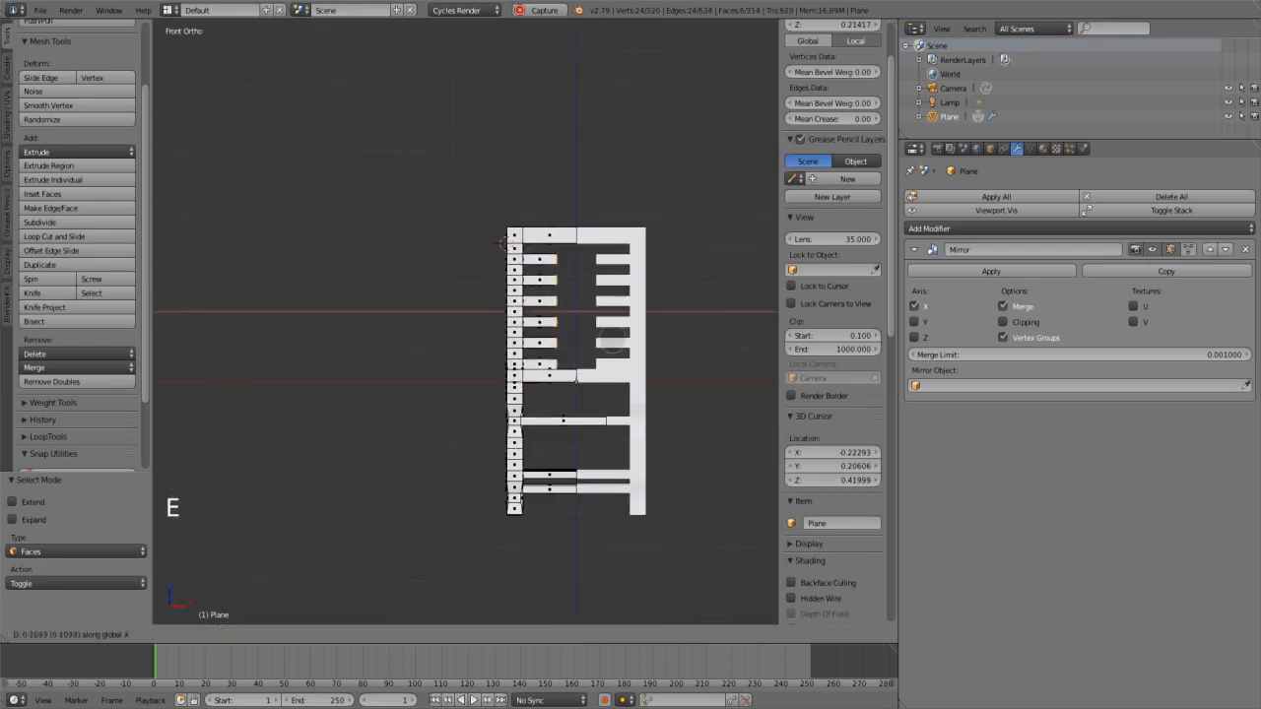
click(633, 338)
In wireframe shading, delete the end faces of the six backrest slats at the mirror centre
click(229, 634)
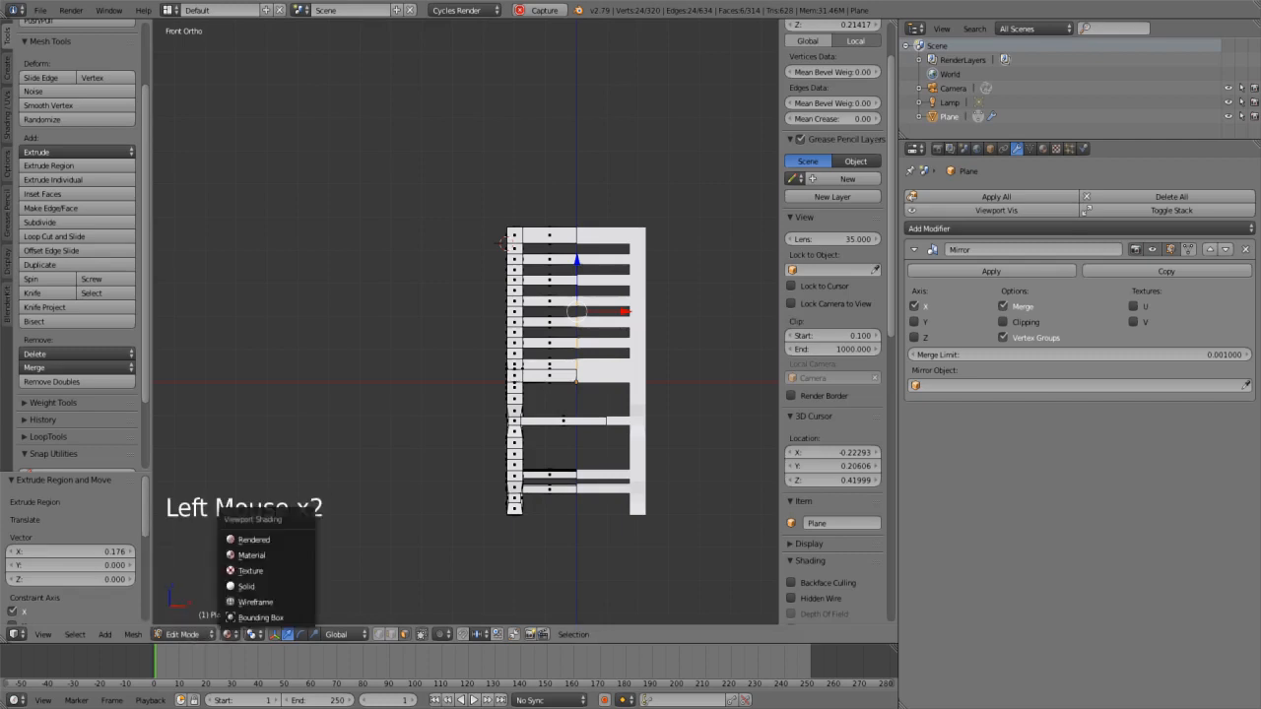
click(256, 602)
middle_drag(489, 541, 472, 559)
key(Delete)
click(473, 554)
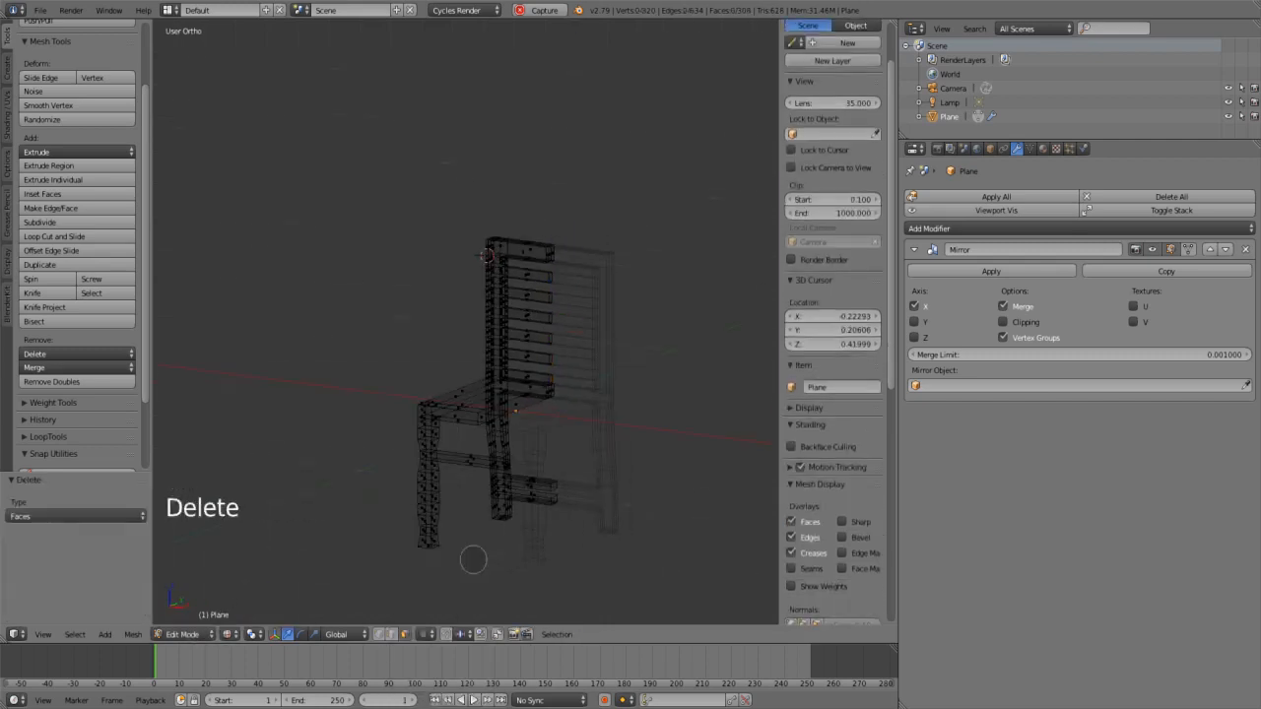
Return to Object Mode and examine the finished backrest in Rendered and Material shading
click(182, 635)
click(197, 620)
scroll(354, 516, down, 2)
middle_drag(353, 516, 411, 526)
click(242, 635)
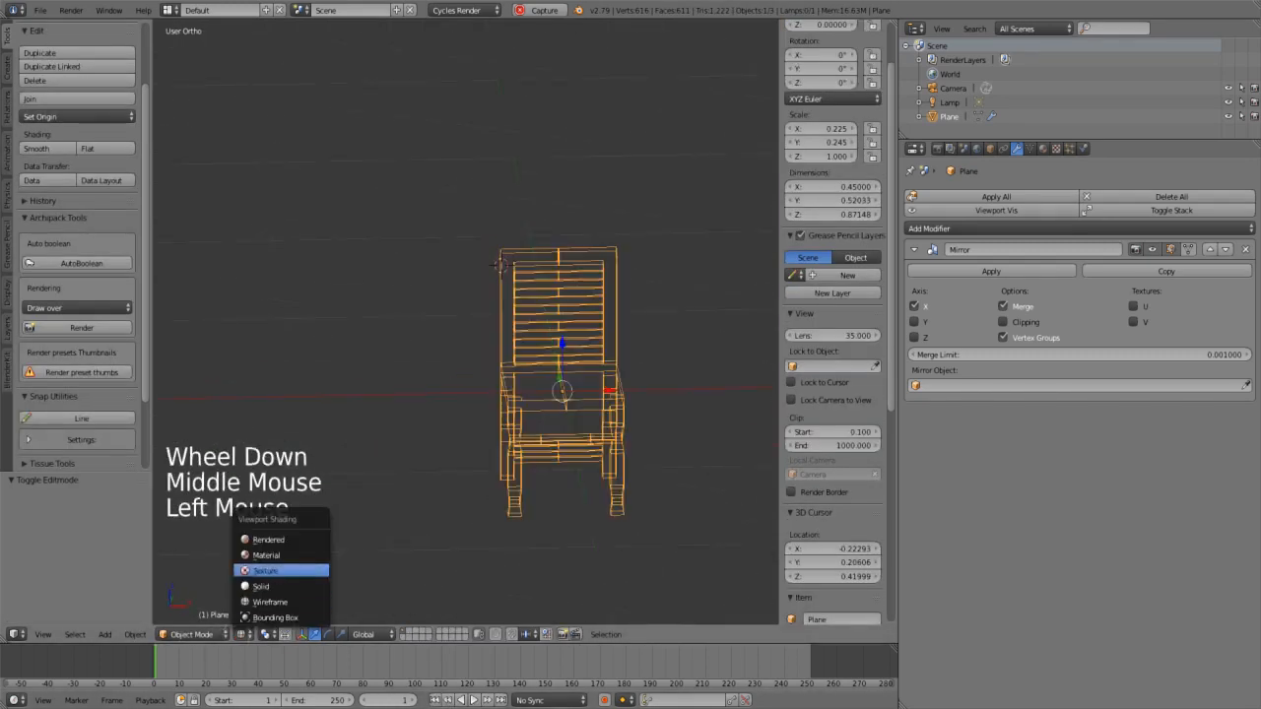
click(266, 540)
scroll(266, 540, down, 2)
click(242, 635)
click(266, 557)
scroll(495, 519, up, 6)
mouse_move(585, 518)
middle_down()
mouse_move(495, 519)
mouse_move(588, 461)
mouse_move(473, 502)
mouse_move(559, 524)
mouse_move(580, 492)
middle_up()
scroll(495, 518, down, 2)
scroll(512, 388, up, 3)
scroll(512, 388, down, 4)
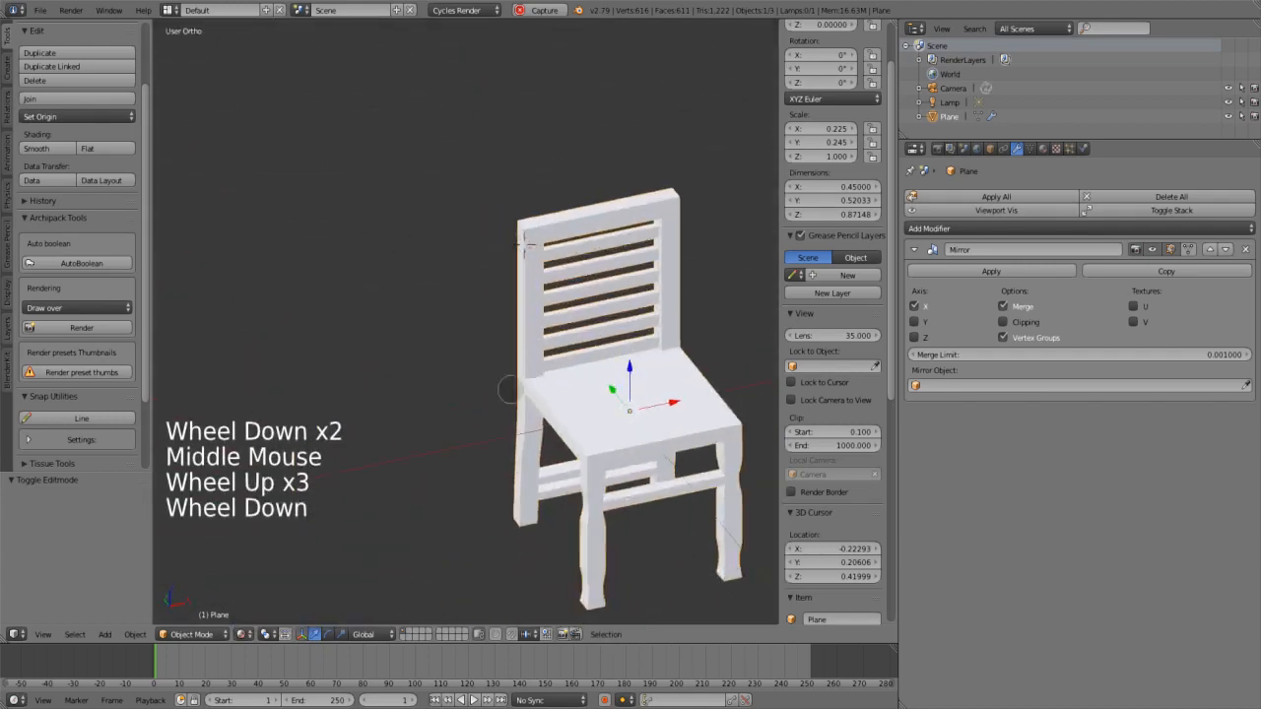
scroll(512, 388, up, 1)
middle_drag(512, 388, 464, 427)
scroll(464, 428, up, 3)
In Edit Mode, duplicate the large top face of the seat in place
right_click(366, 544)
click(195, 634)
click(197, 599)
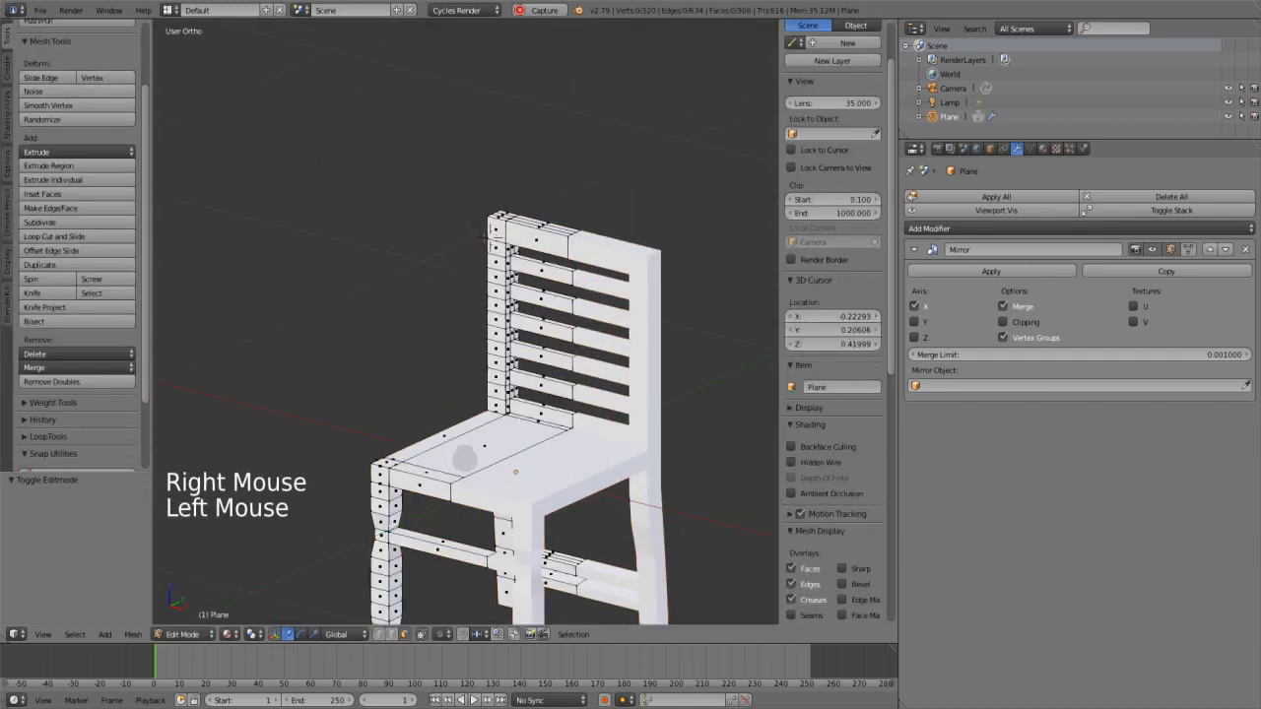
right_click(462, 456)
key(shift+d)
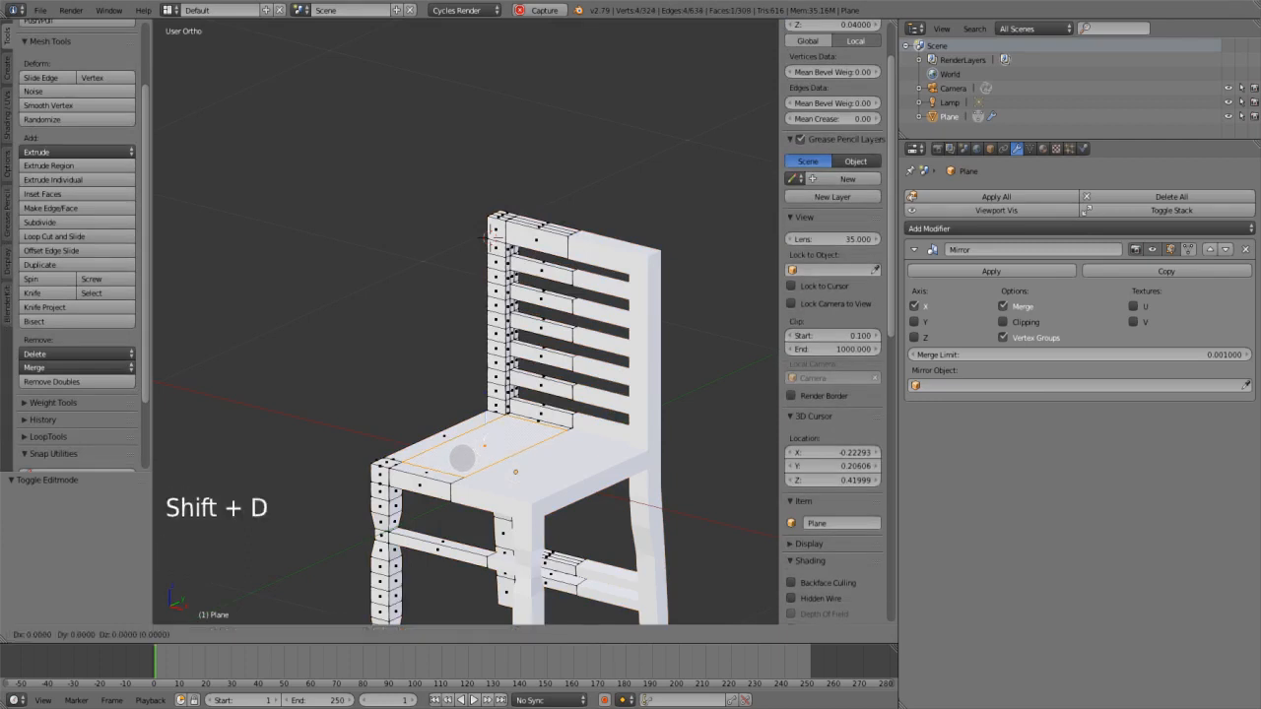
right_click(445, 356)
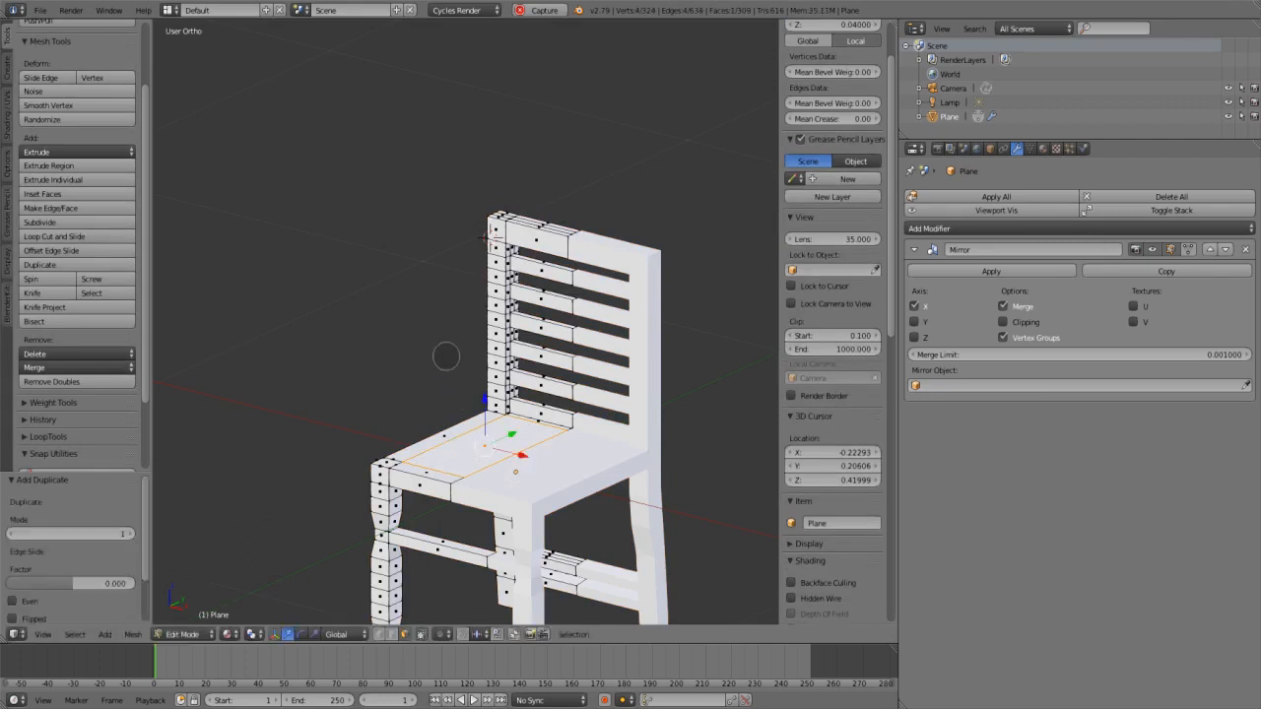
key(g)
click(414, 324)
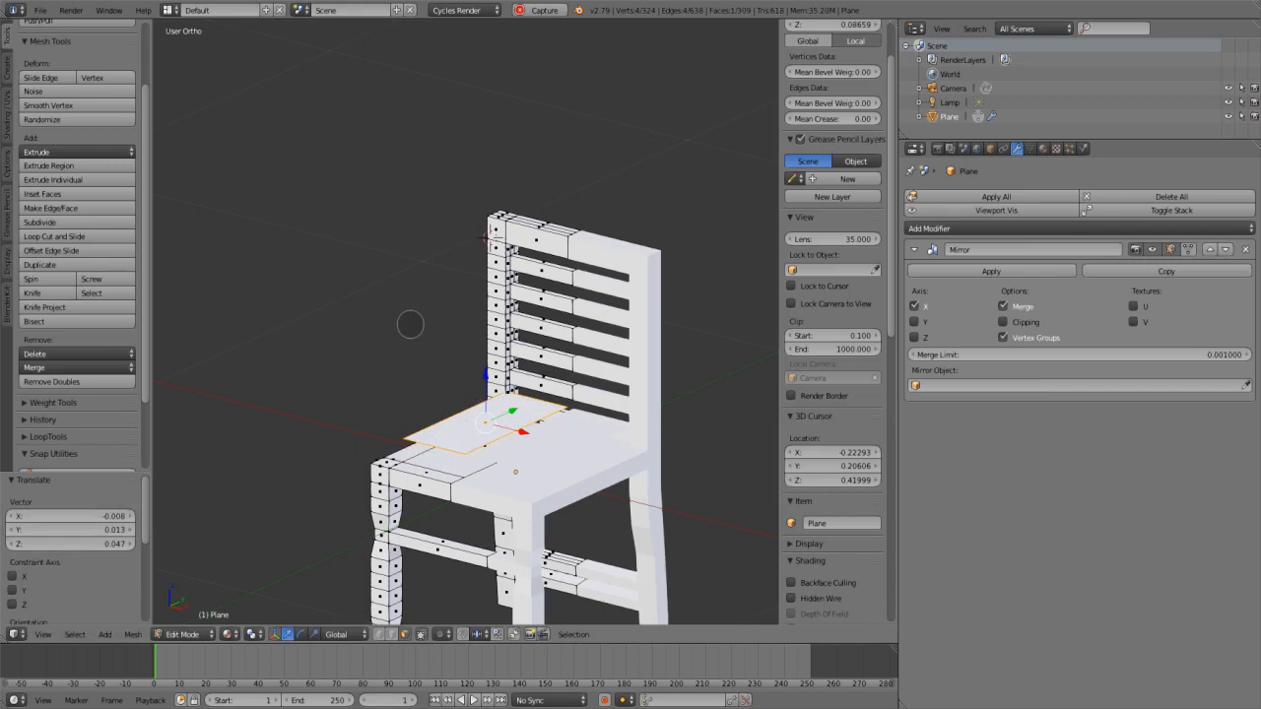
key(ctrl+z)
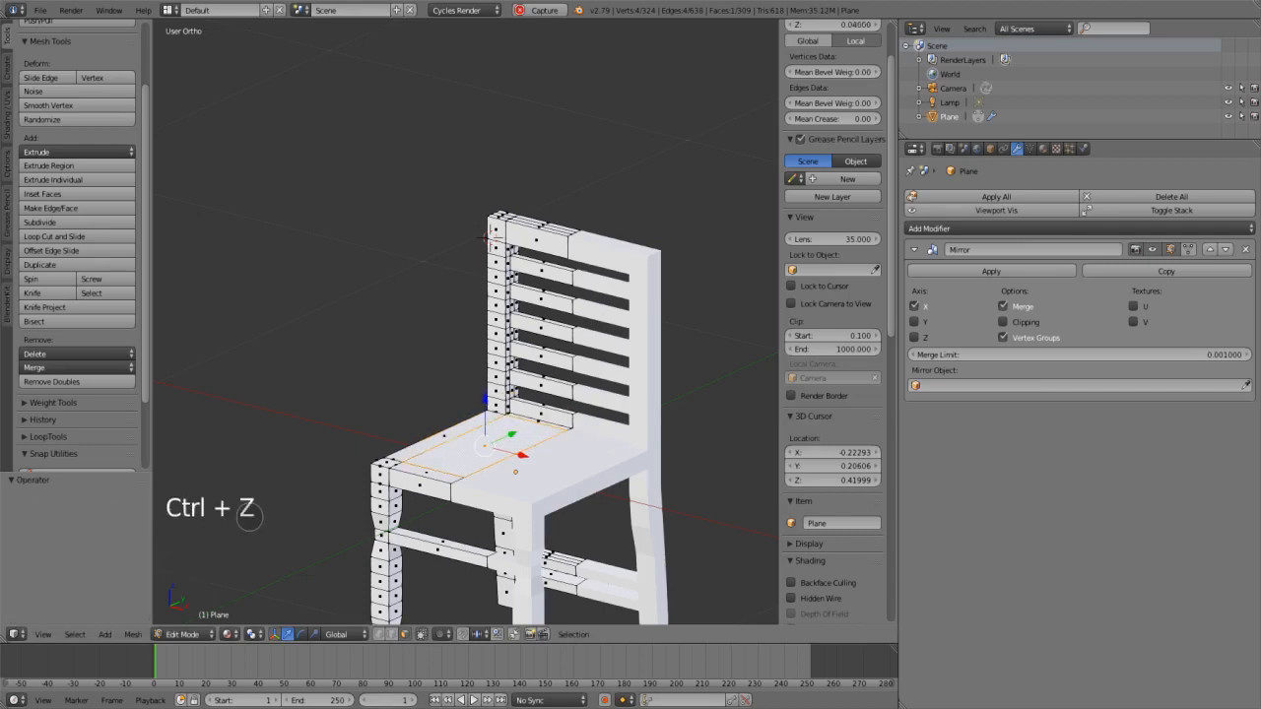
Move the duplicated seat face 0.16 upward along Z
middle_drag(249, 516, 296, 493)
key(g)
key(z)
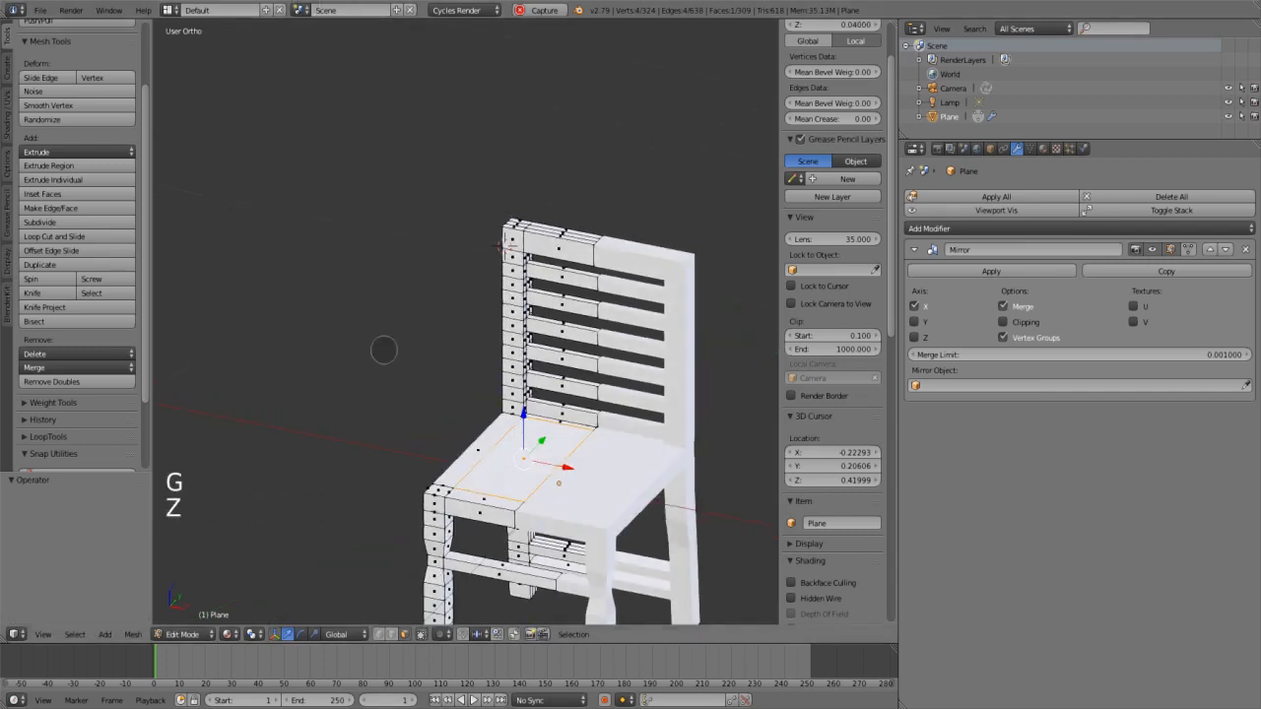
key(g)
key(z)
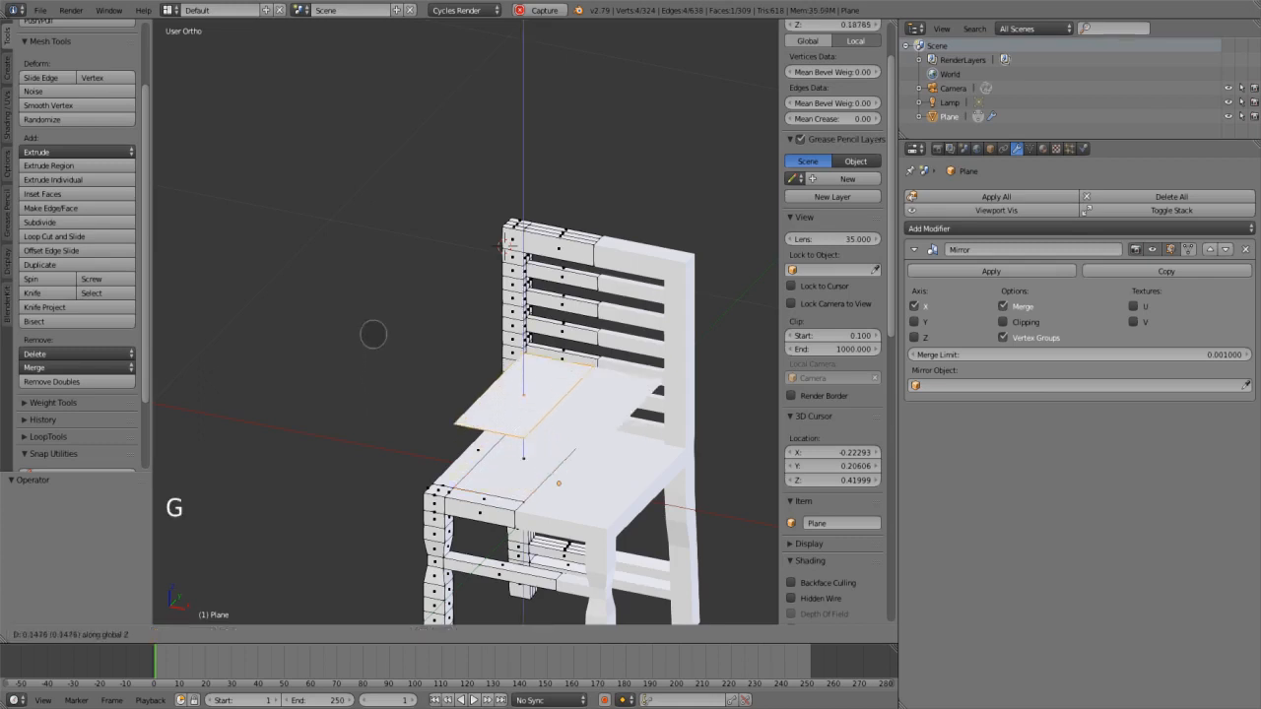
click(372, 340)
click(90, 545)
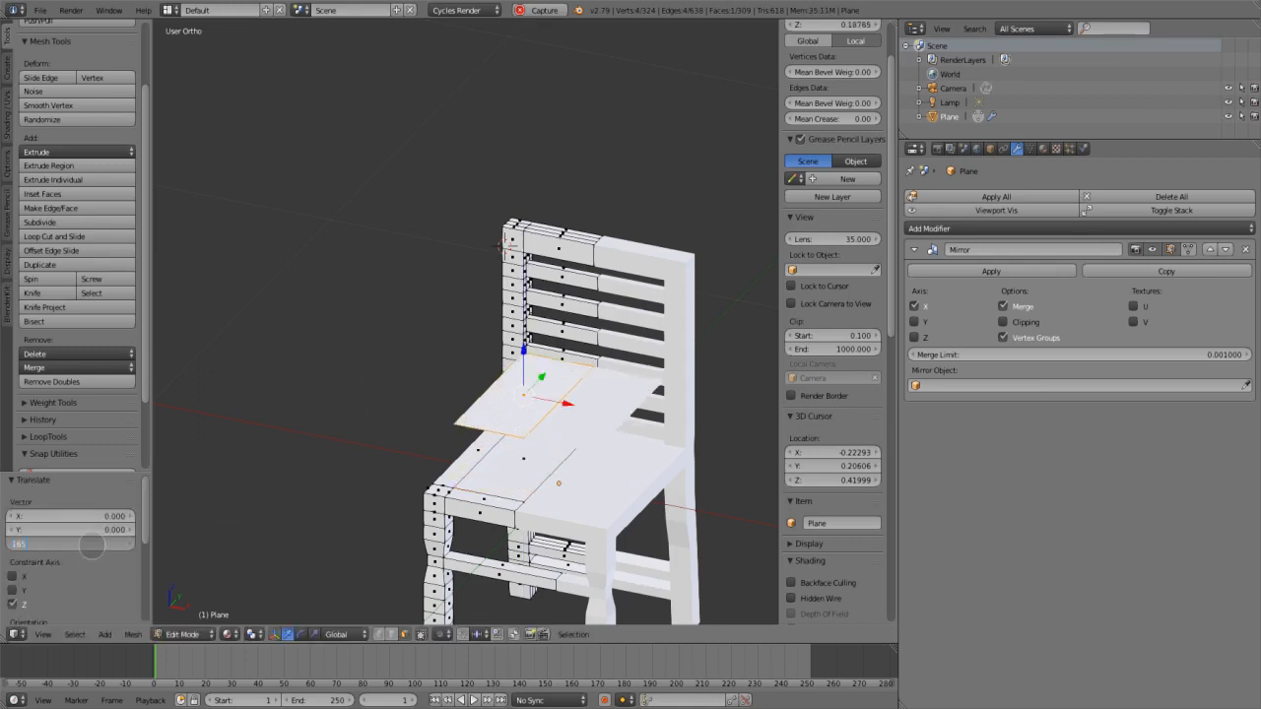
key(Return)
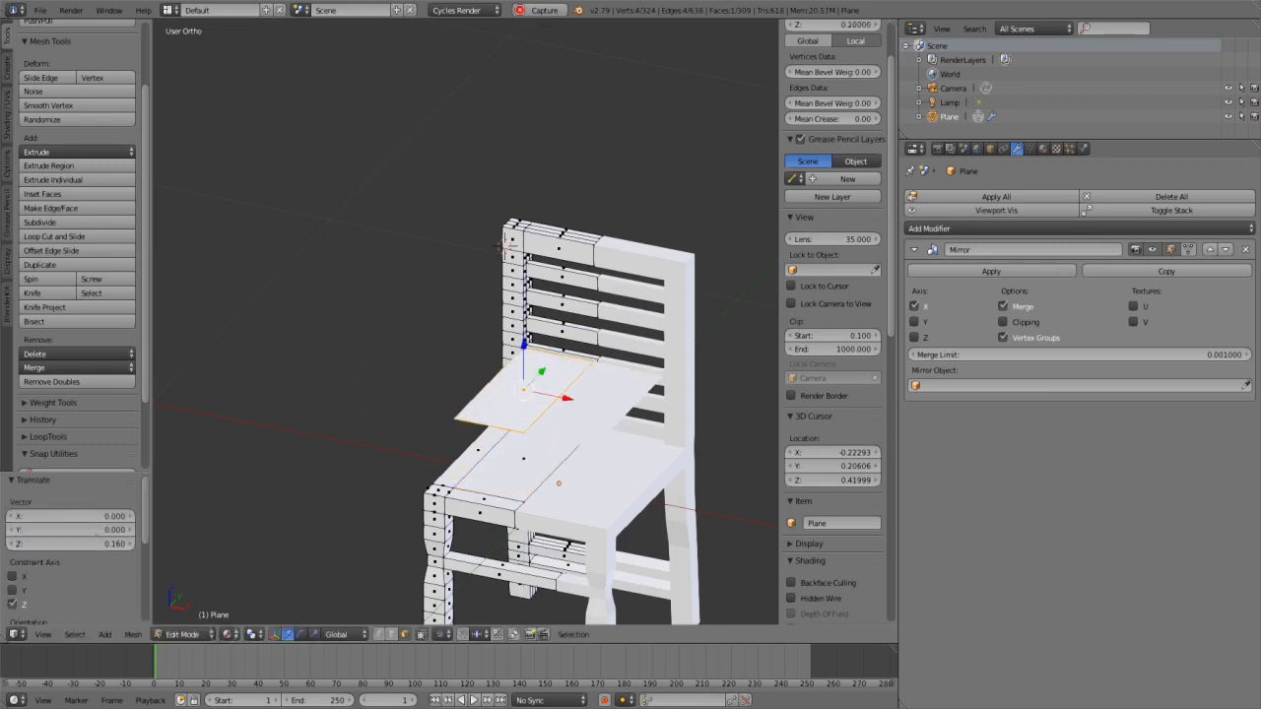
click(184, 635)
click(192, 619)
scroll(461, 360, down, 2)
middle_drag(461, 360, 543, 368)
right_click(349, 613)
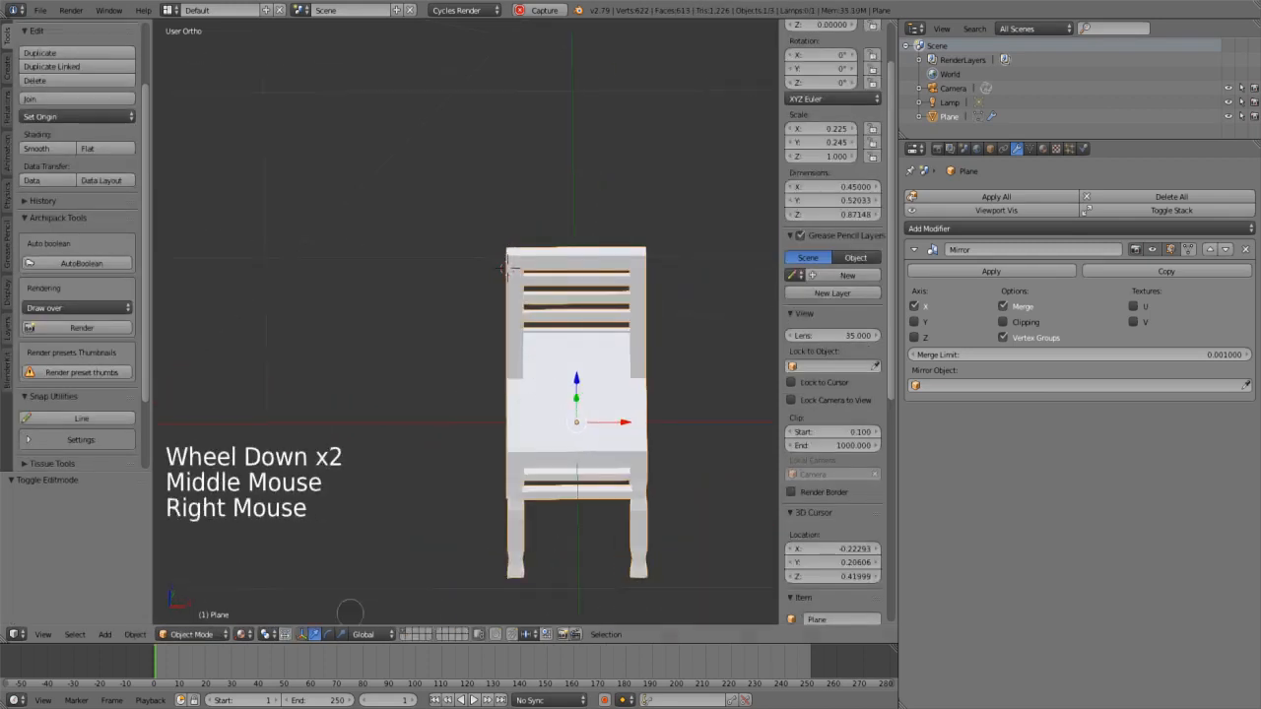
right_click(542, 379)
click(183, 635)
click(189, 603)
click(186, 635)
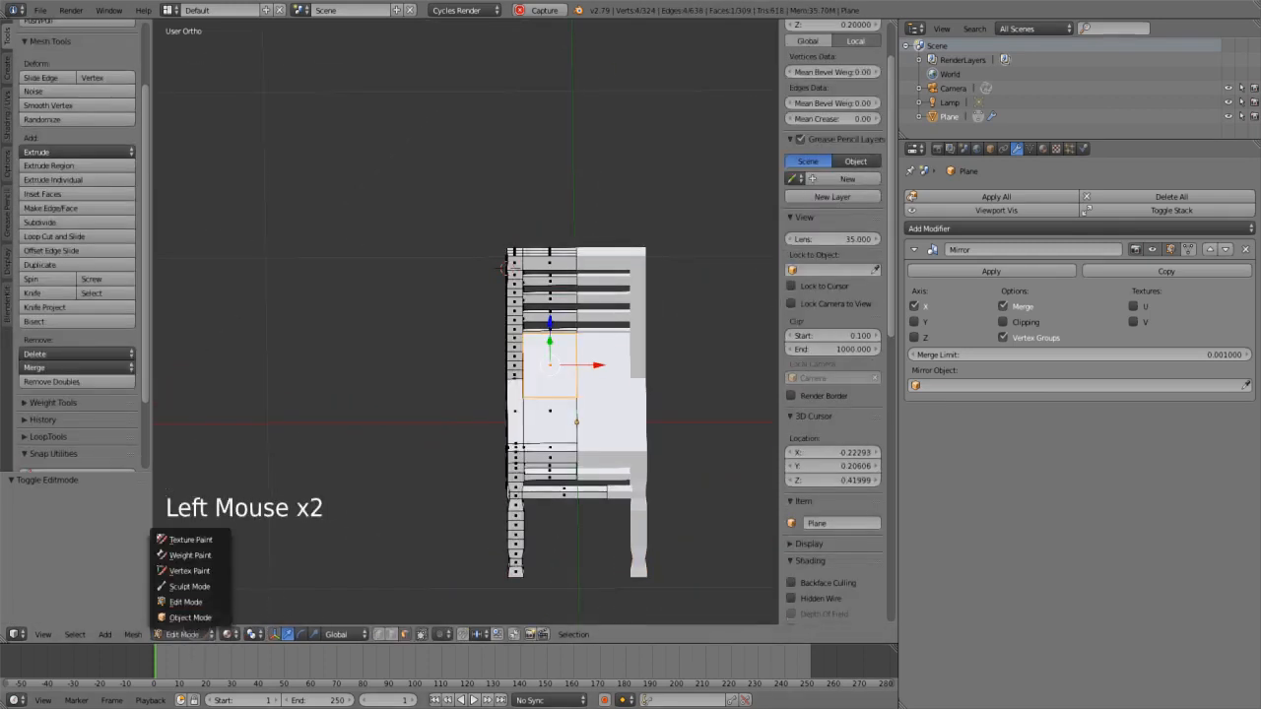
click(191, 619)
click(192, 635)
click(191, 602)
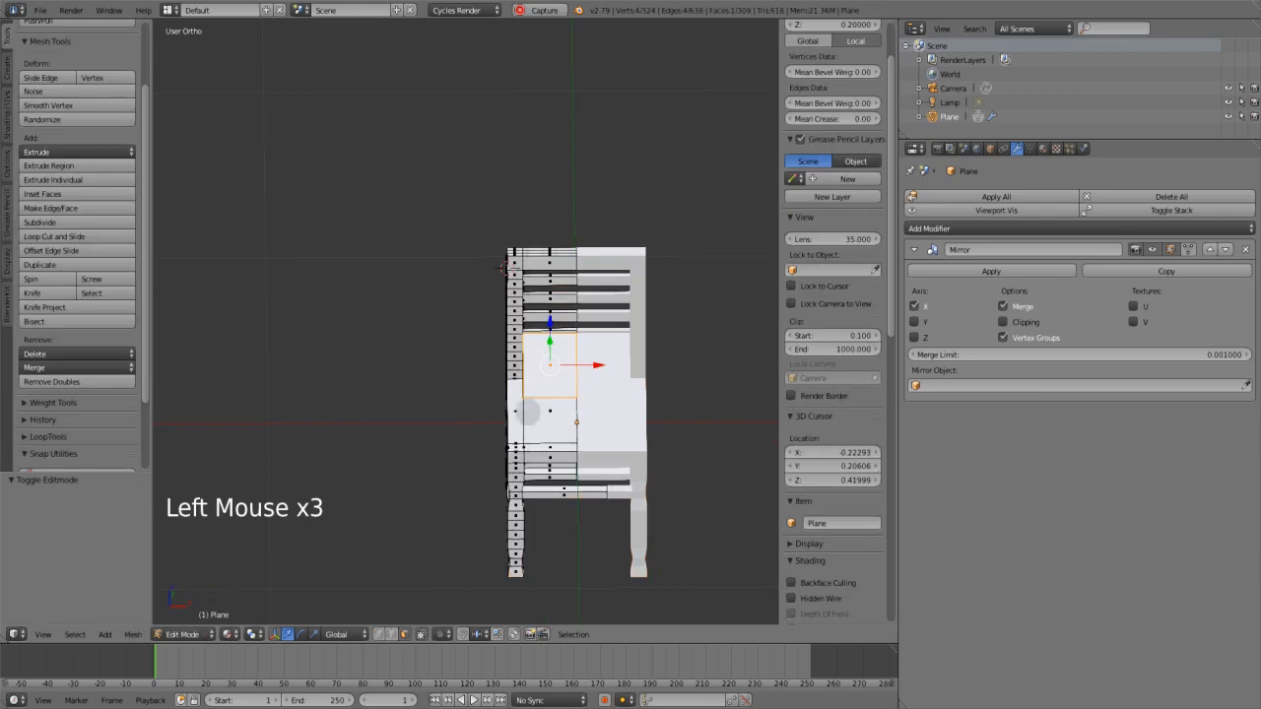
Separate the raised seat face into its own object and select its whole mesh in Edit Mode
key(p)
click(501, 414)
key(Tab)
right_click(549, 445)
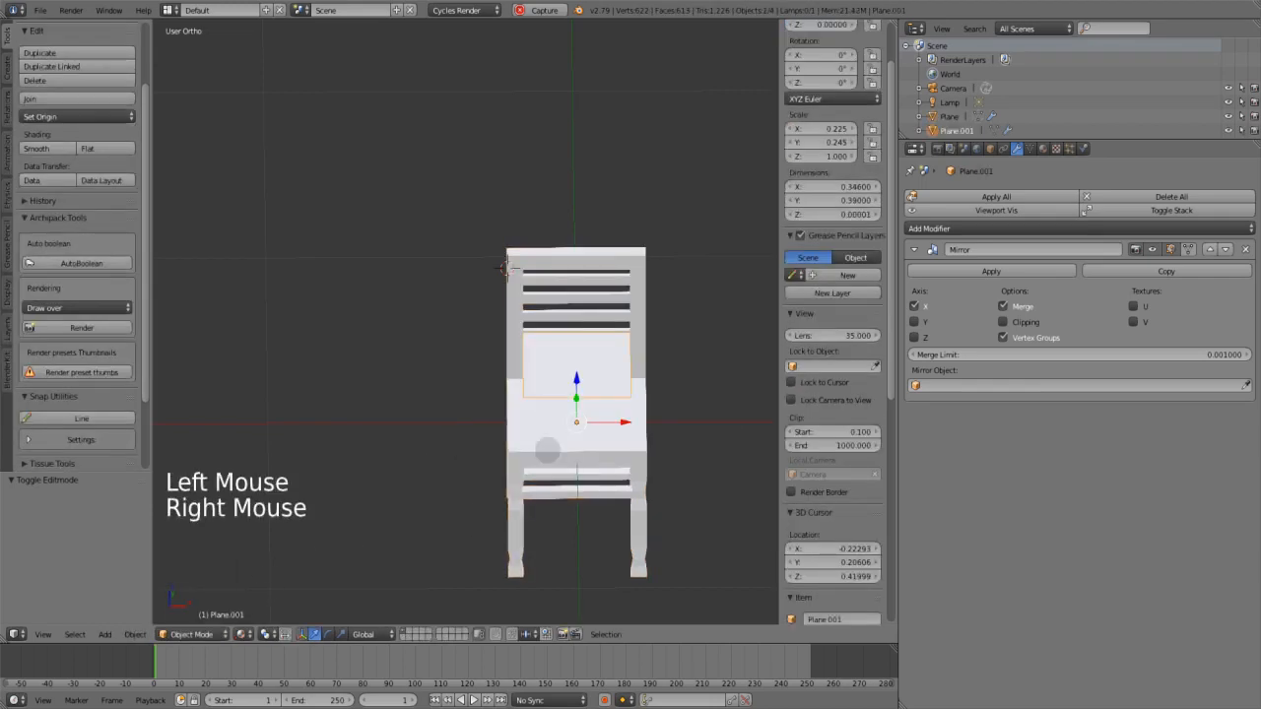
middle_drag(549, 444, 497, 448)
click(191, 634)
click(192, 602)
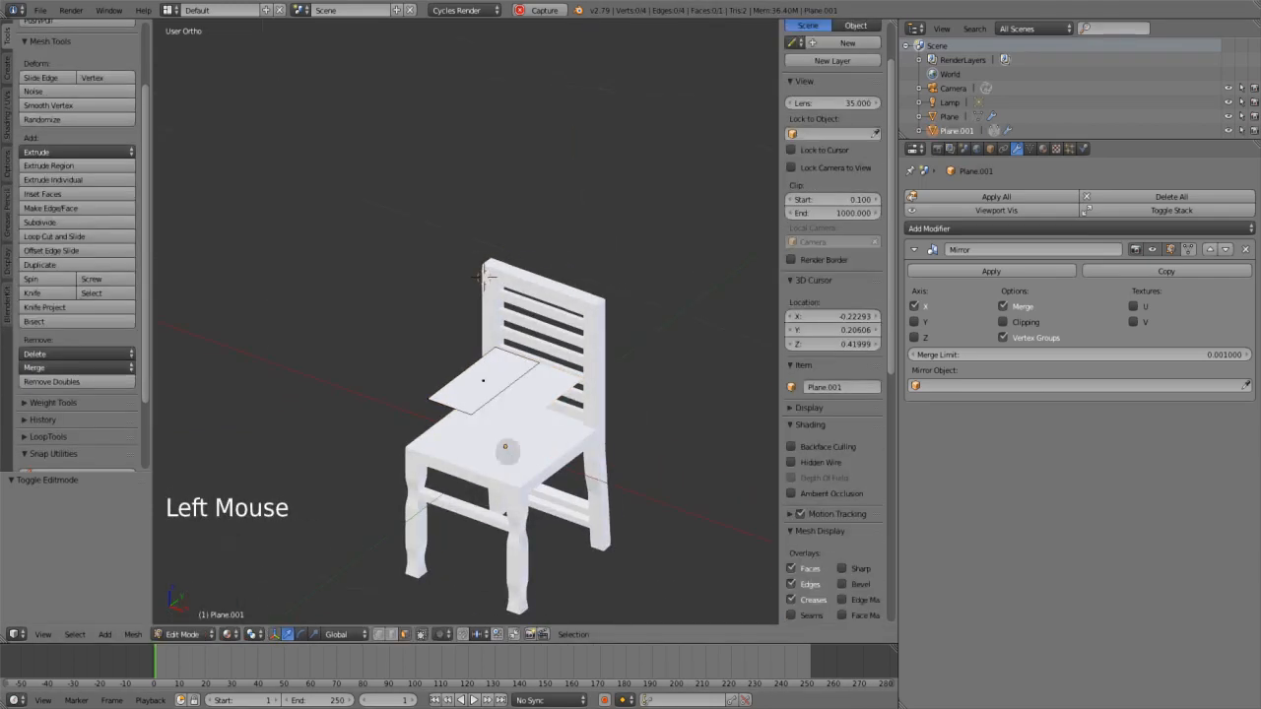
scroll(497, 421, up, 3)
key(e)
key(a)
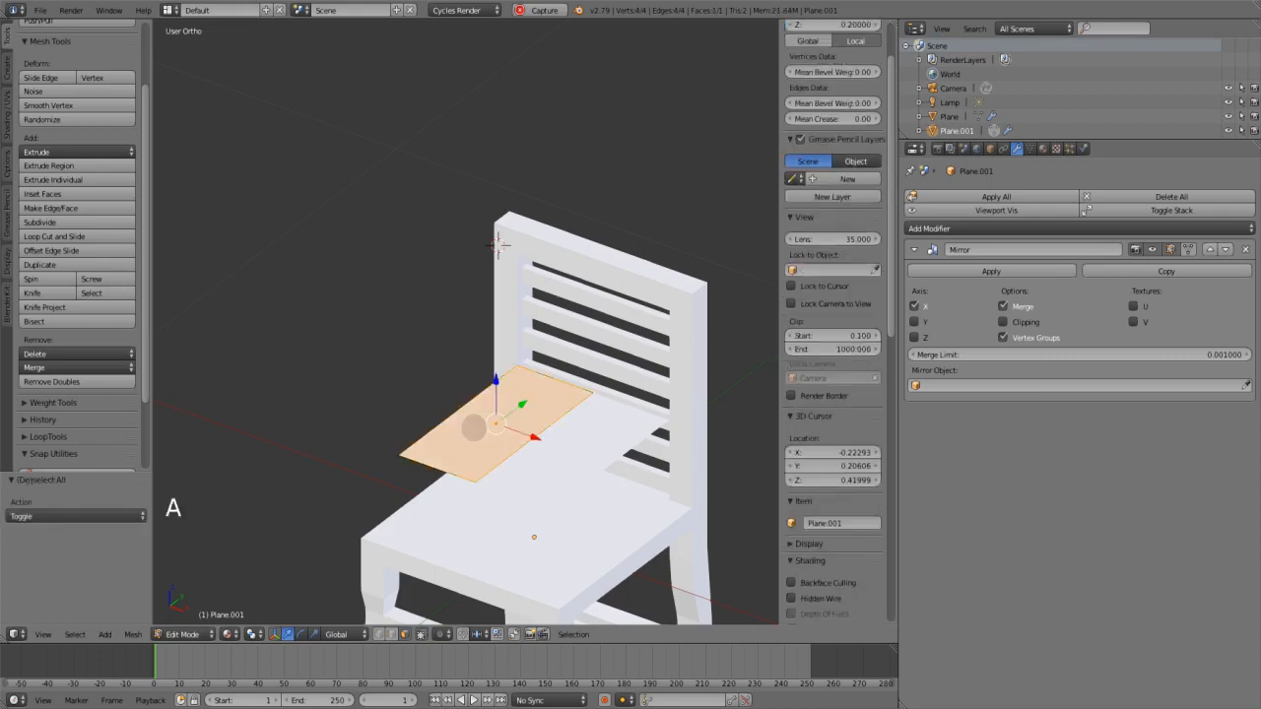
Try extruding the separated seat face 0.050 along Z
key(e)
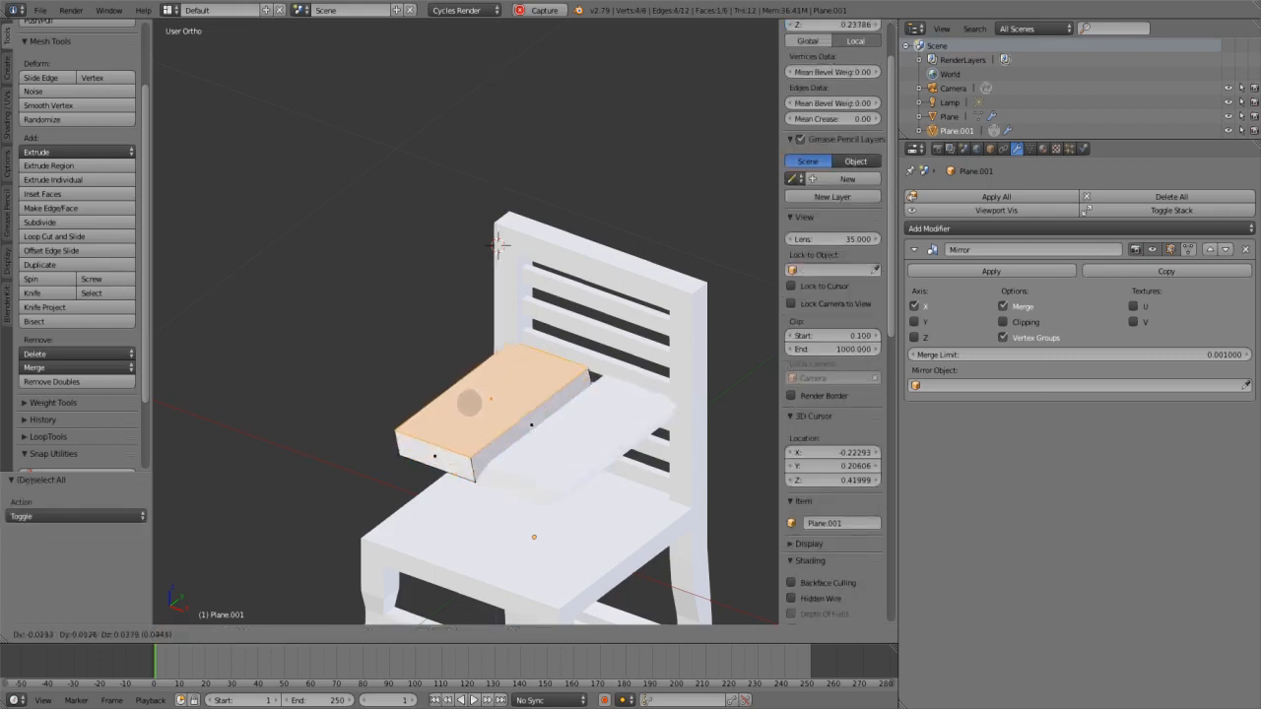
click(496, 253)
scroll(494, 258, down, 1)
middle_drag(496, 256, 522, 248)
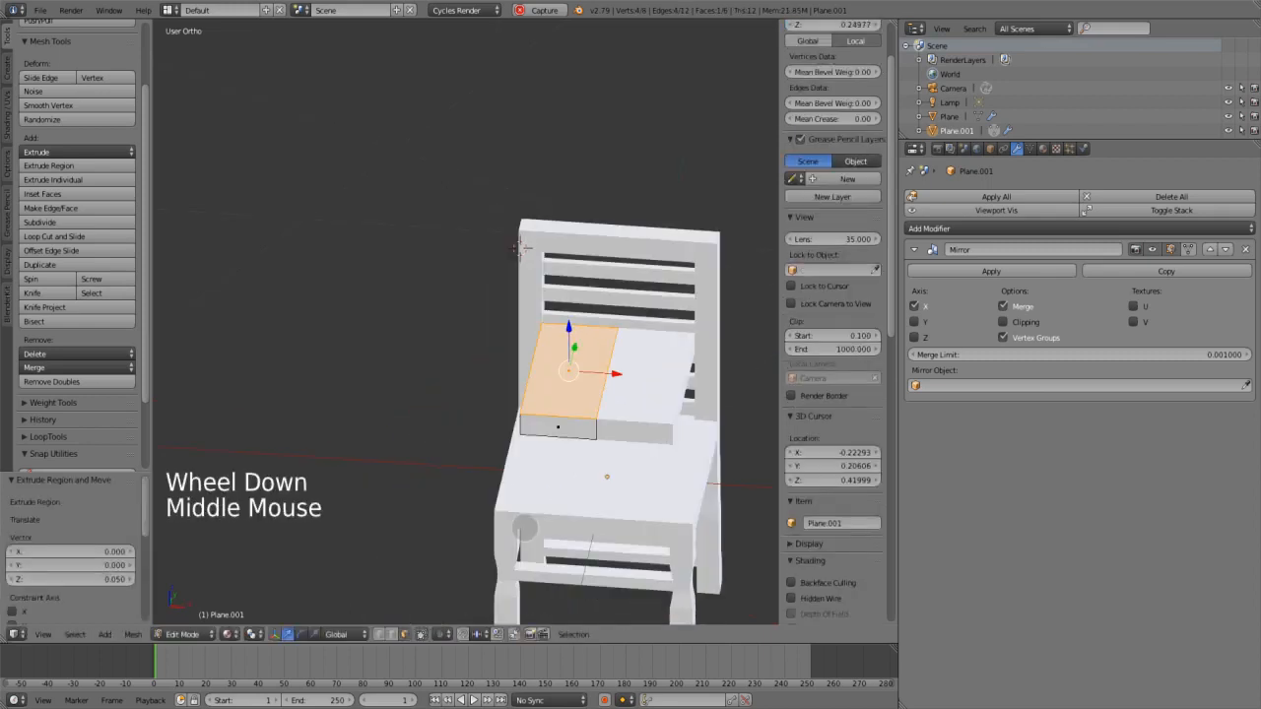
Try subdividing the top face of the seat piece with 4 cuts and select the whole mesh
click(182, 634)
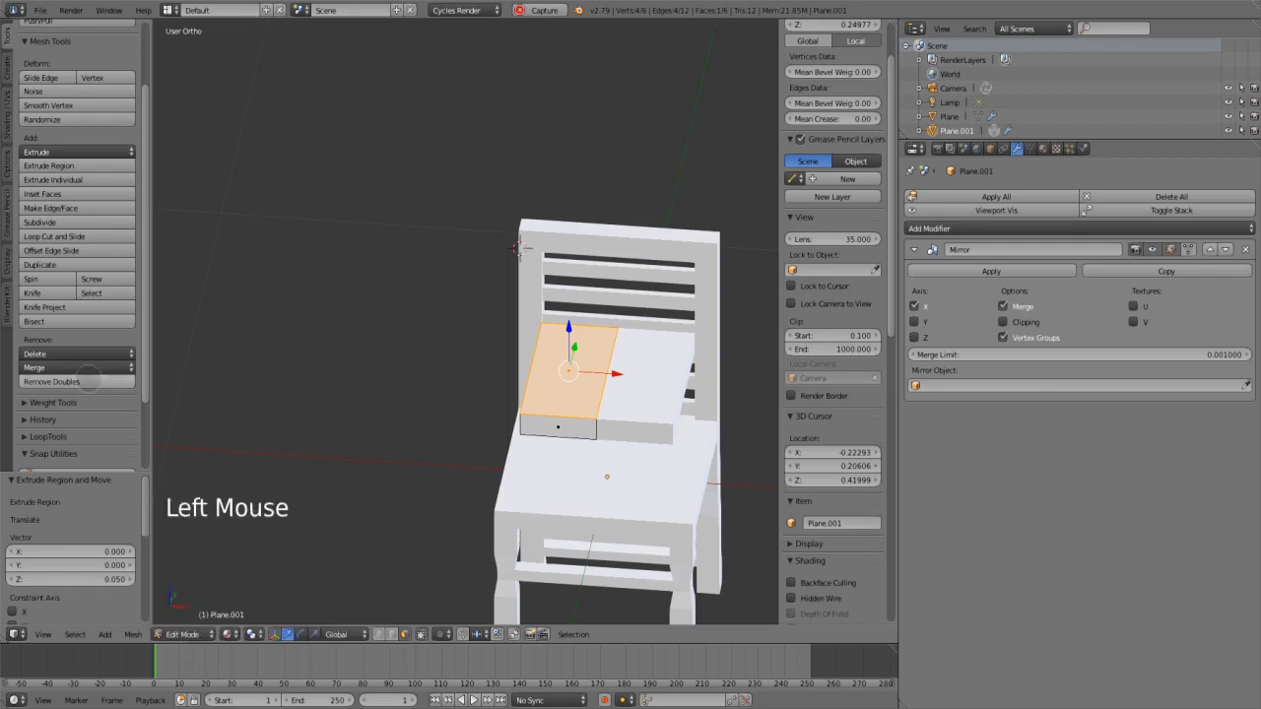
click(69, 221)
drag(90, 516, 126, 516)
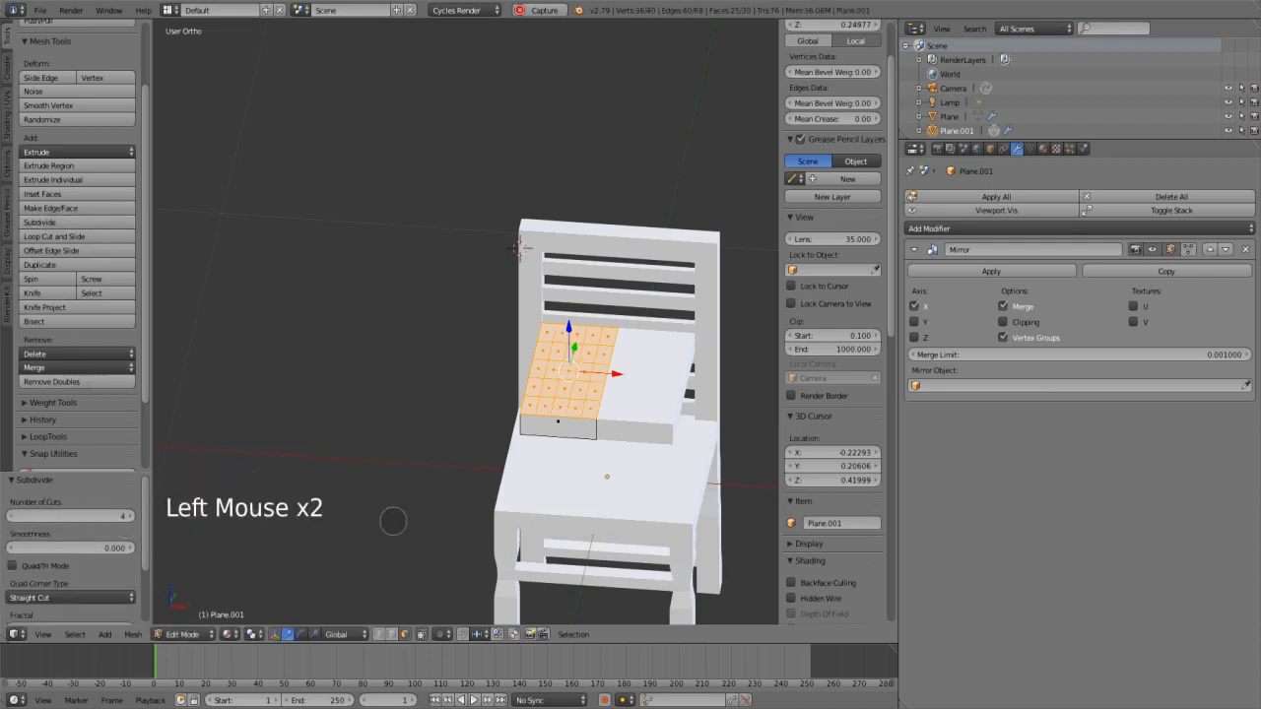
key(Escape)
key(a)
key(a)
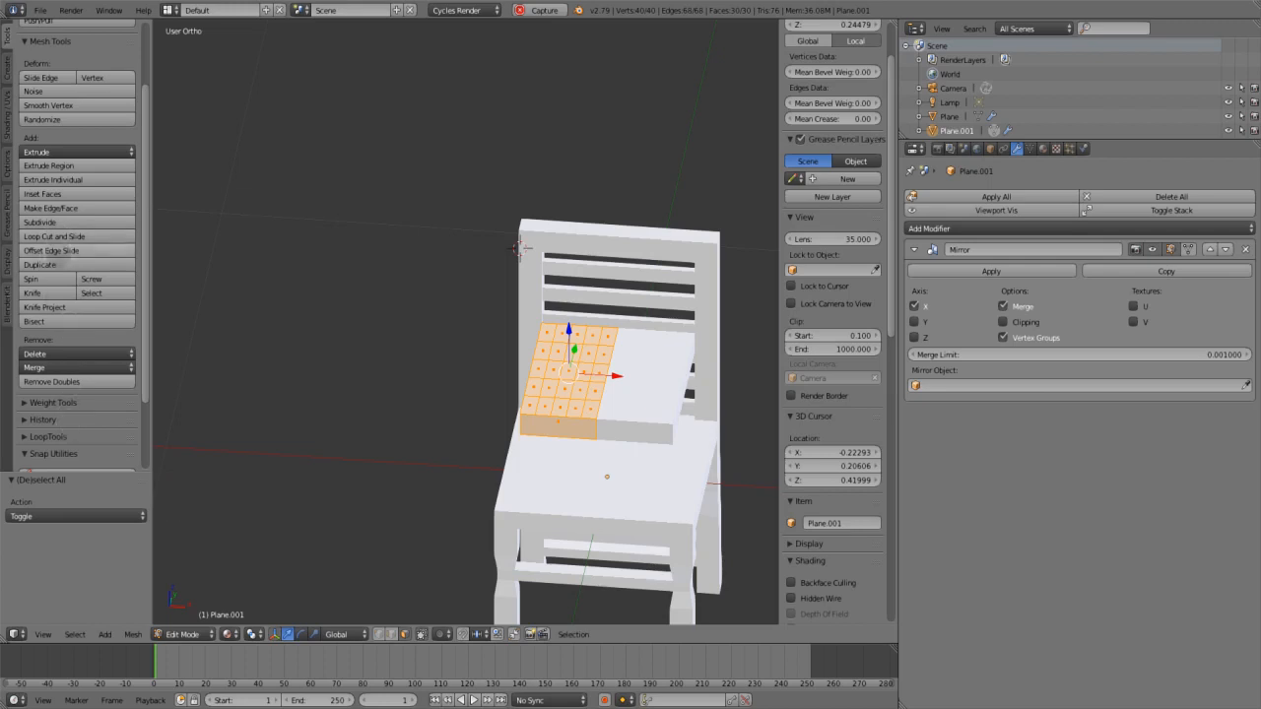
Undo the subdivision and the extrusion back to the flat seat face
click(69, 222)
key(Escape)
key(ctrl+z)
key(ctrl+z)
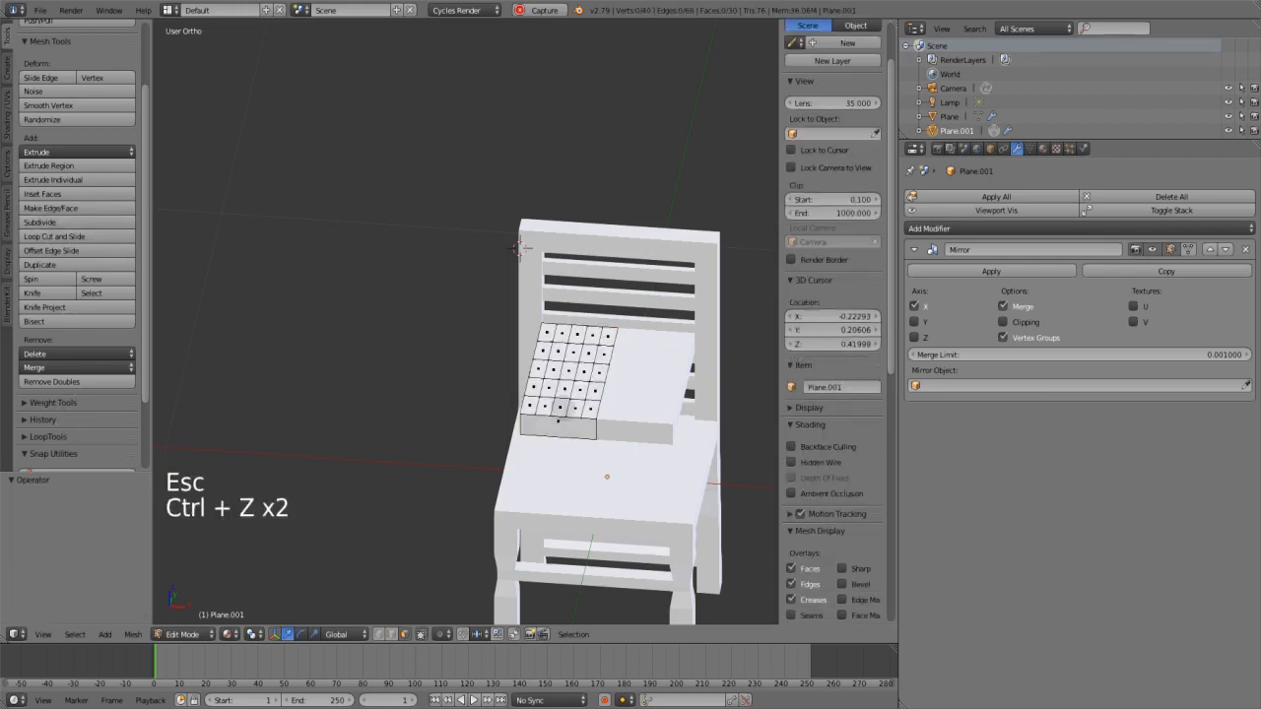
middle_drag(443, 345, 473, 355)
key(ctrl+z)
key(ctrl+z)
key(ctrl+z)
key(ctrl+z)
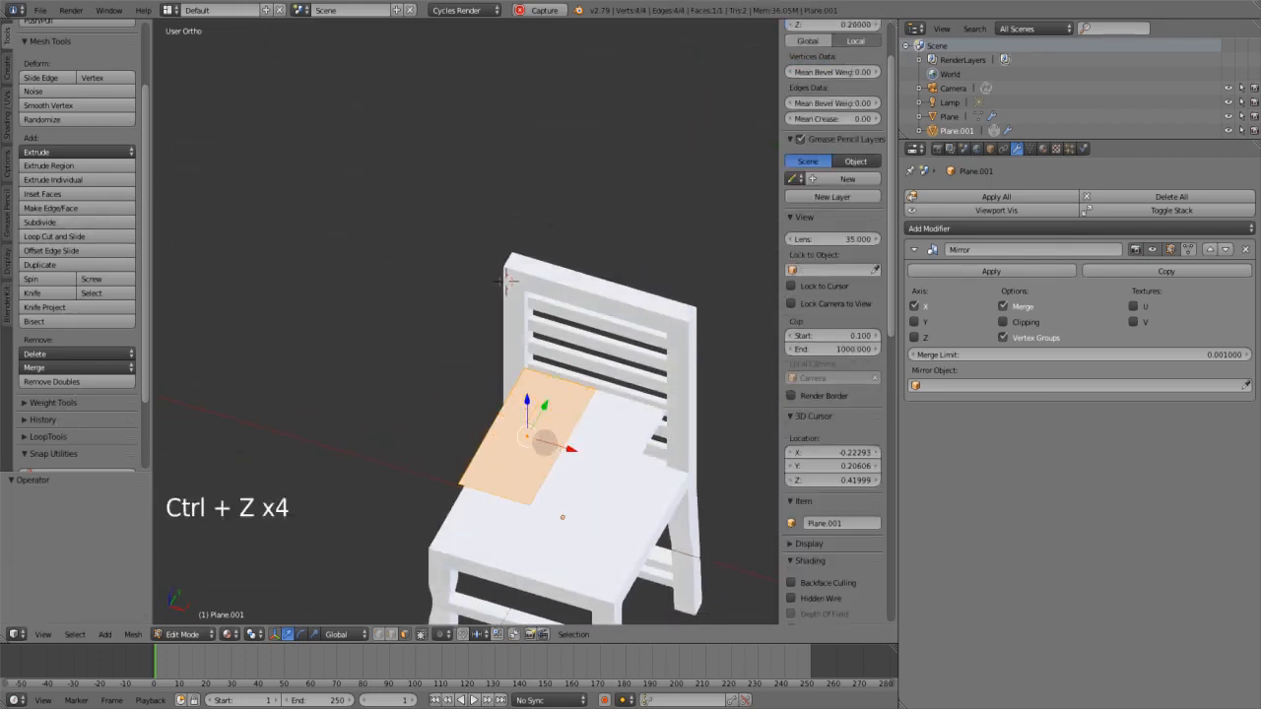
Extrude the seat face 0.046 along Z and divide the block lengthwise with 15 loop cuts
key(e)
click(162, 588)
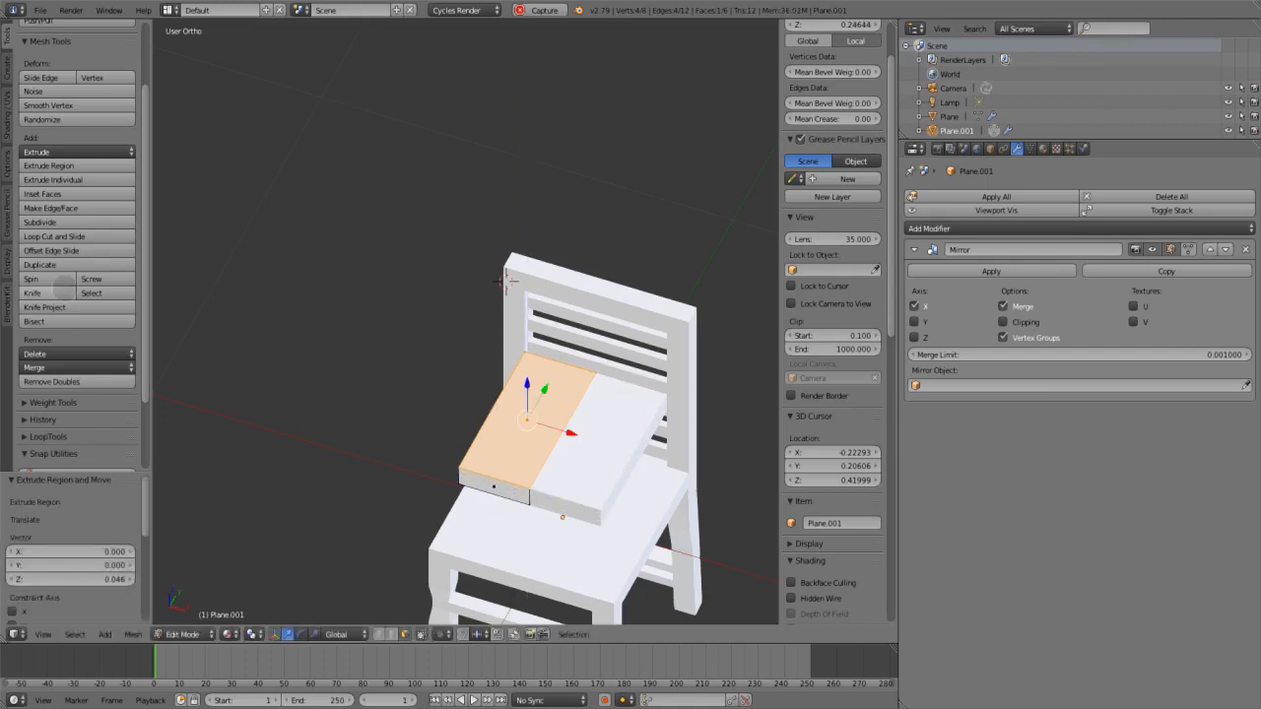
click(55, 236)
click(440, 503)
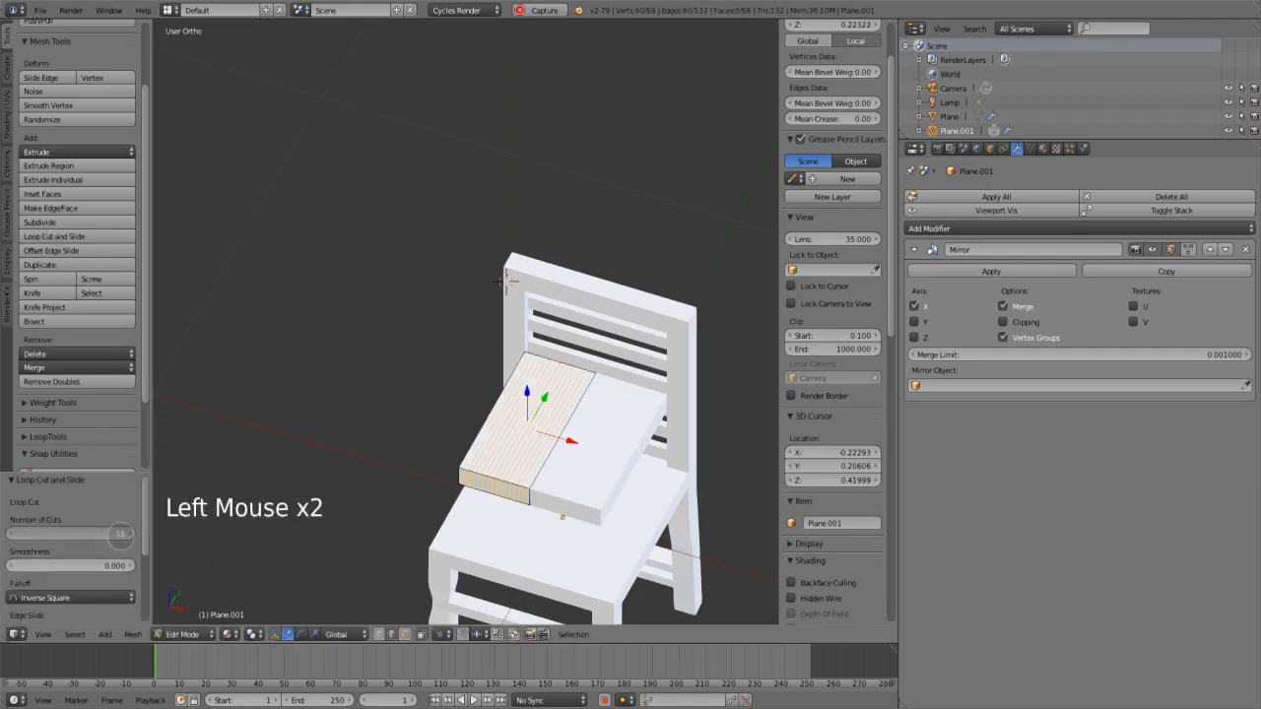
Add 16 crosswise loop cuts to the seat block to form a grid
click(44, 237)
double_click(187, 634)
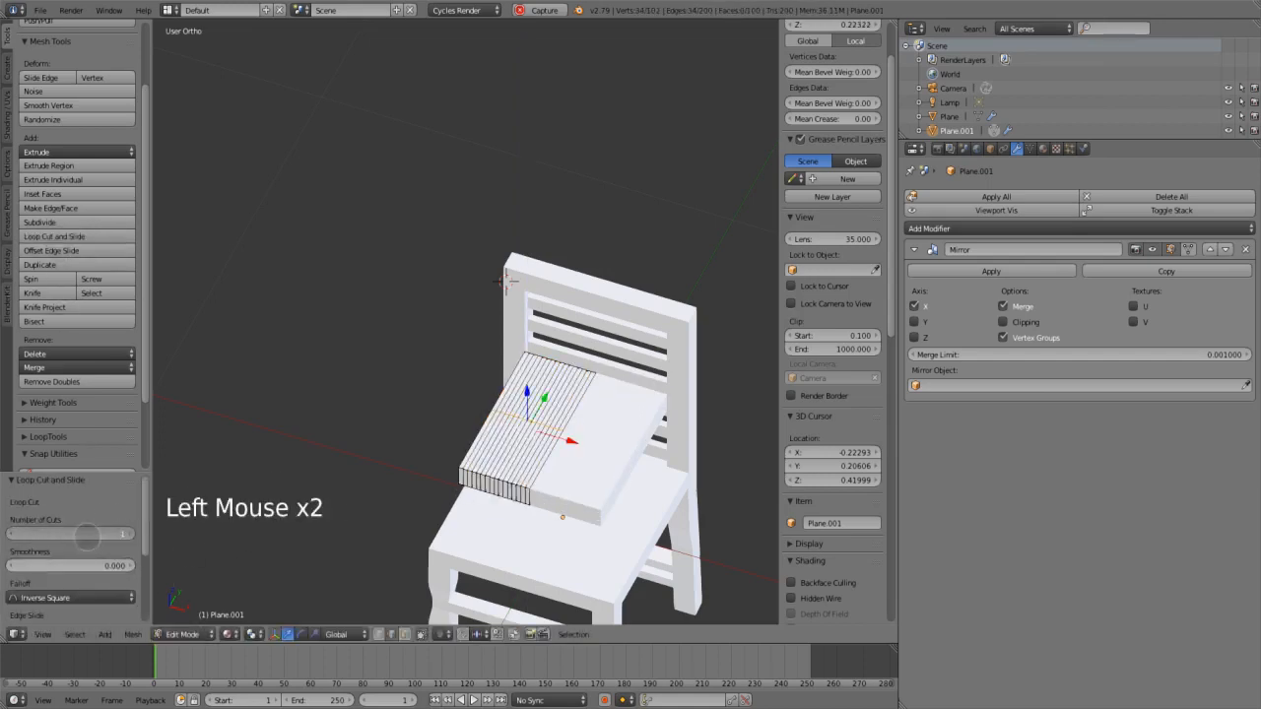
scroll(335, 419, down, 1)
middle_drag(335, 418, 371, 568)
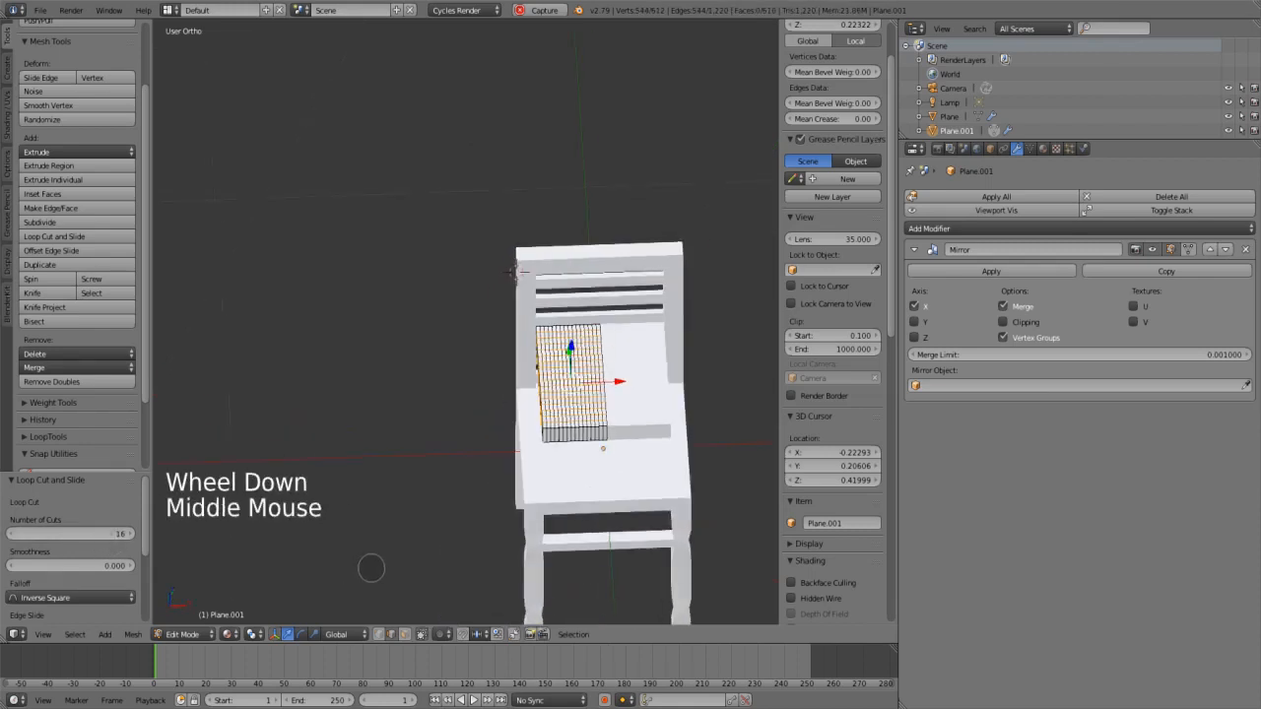
In Object Mode, move the seat piece -0.16 along Z onto the chair frame
click(182, 635)
click(197, 617)
key(KP_1)
scroll(577, 463, up, 1)
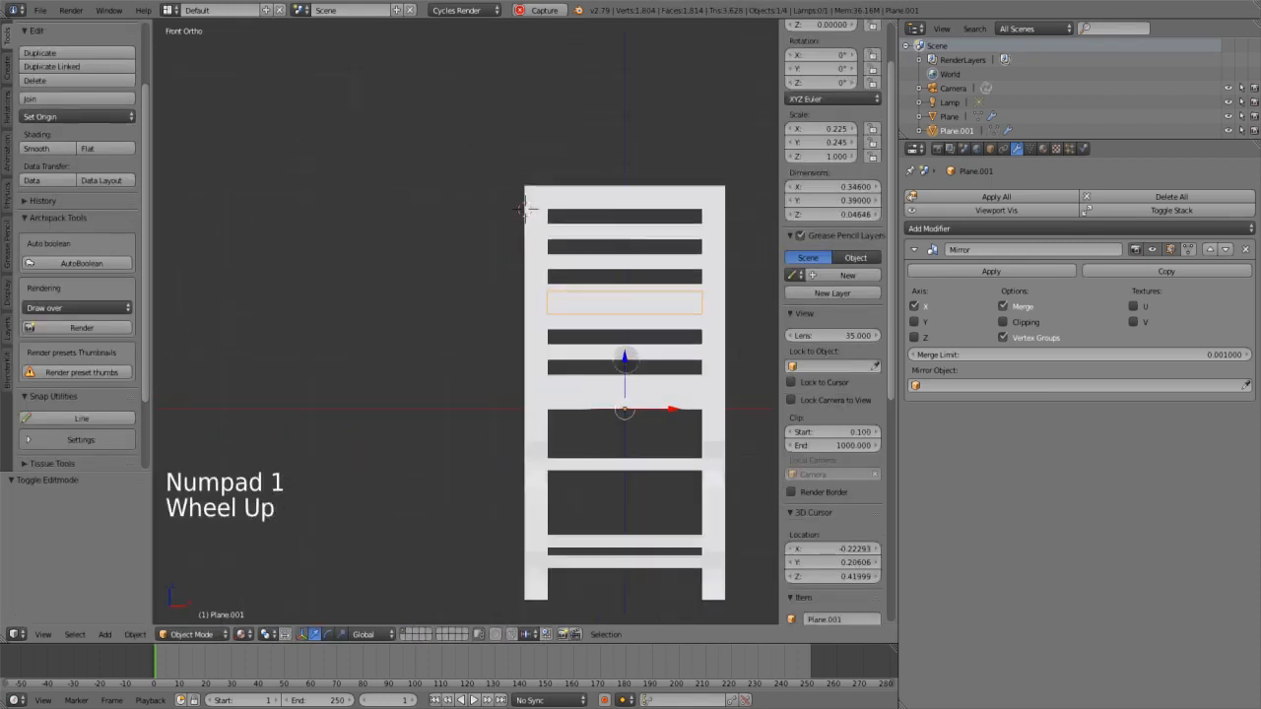
drag(624, 385, 623, 436)
click(76, 545)
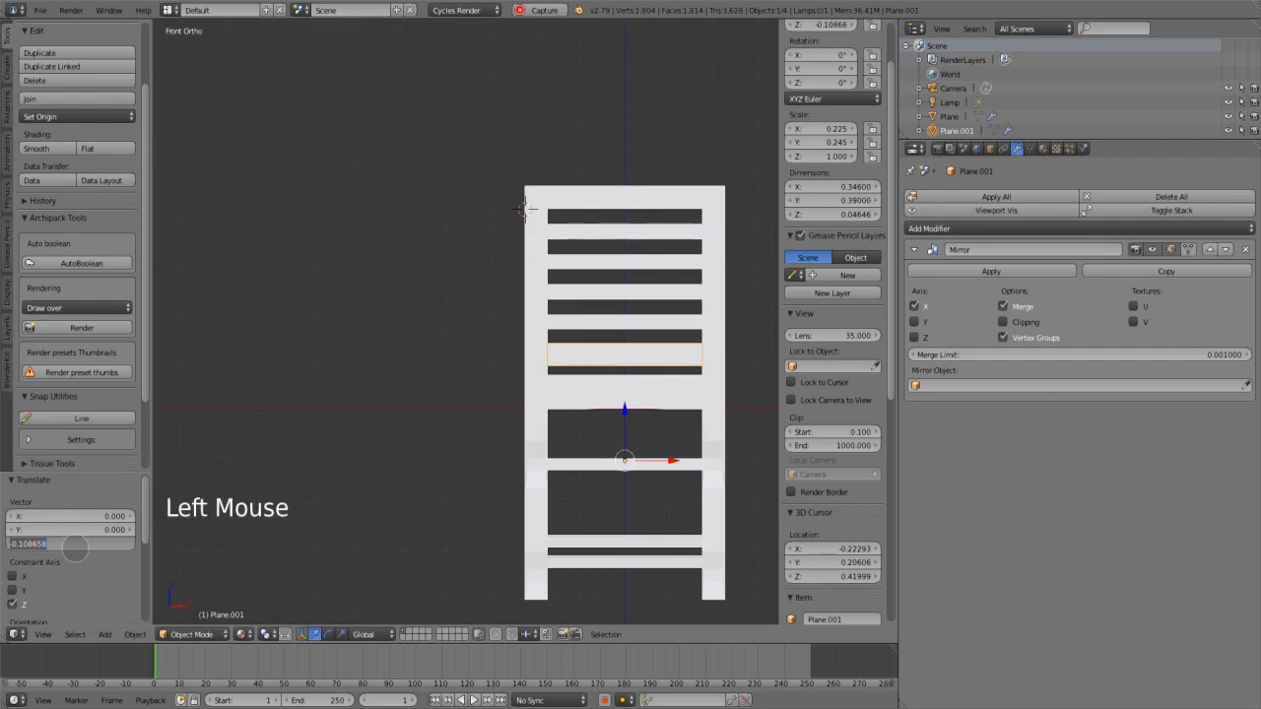
text(-0.16)
key(Return)
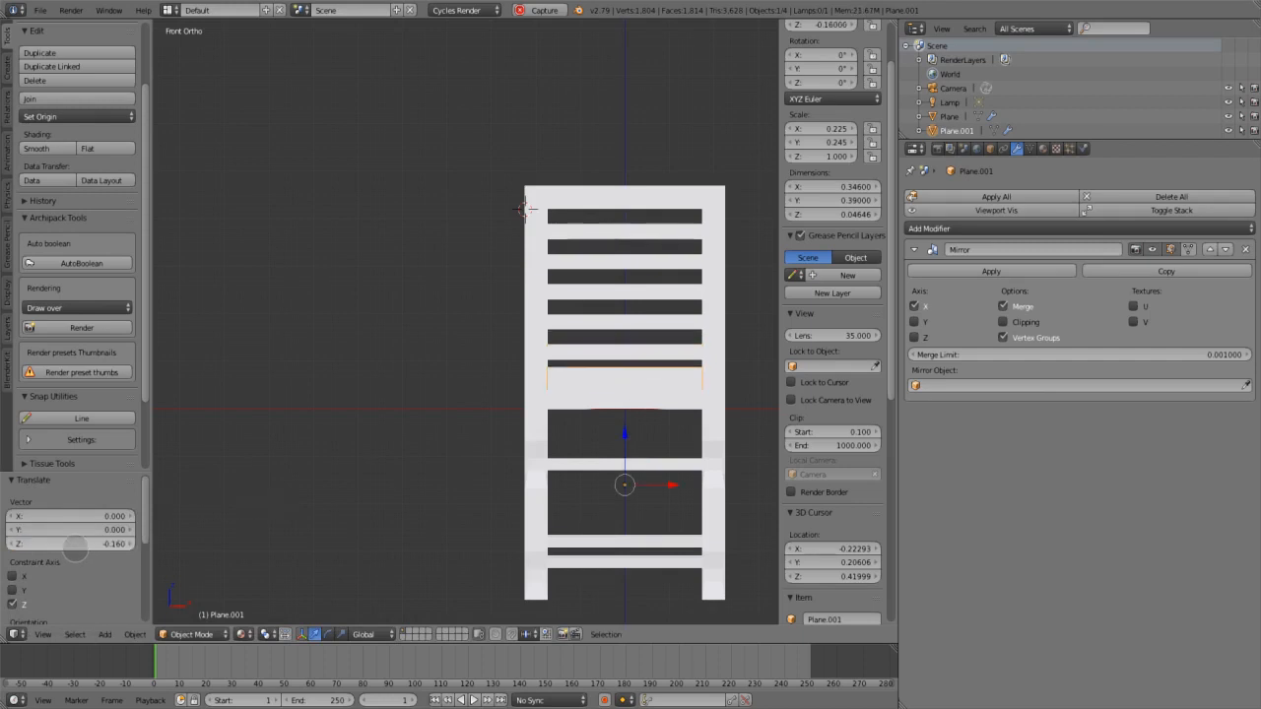
Set the seat piece's origin to its geometry with the median center
click(45, 116)
click(45, 146)
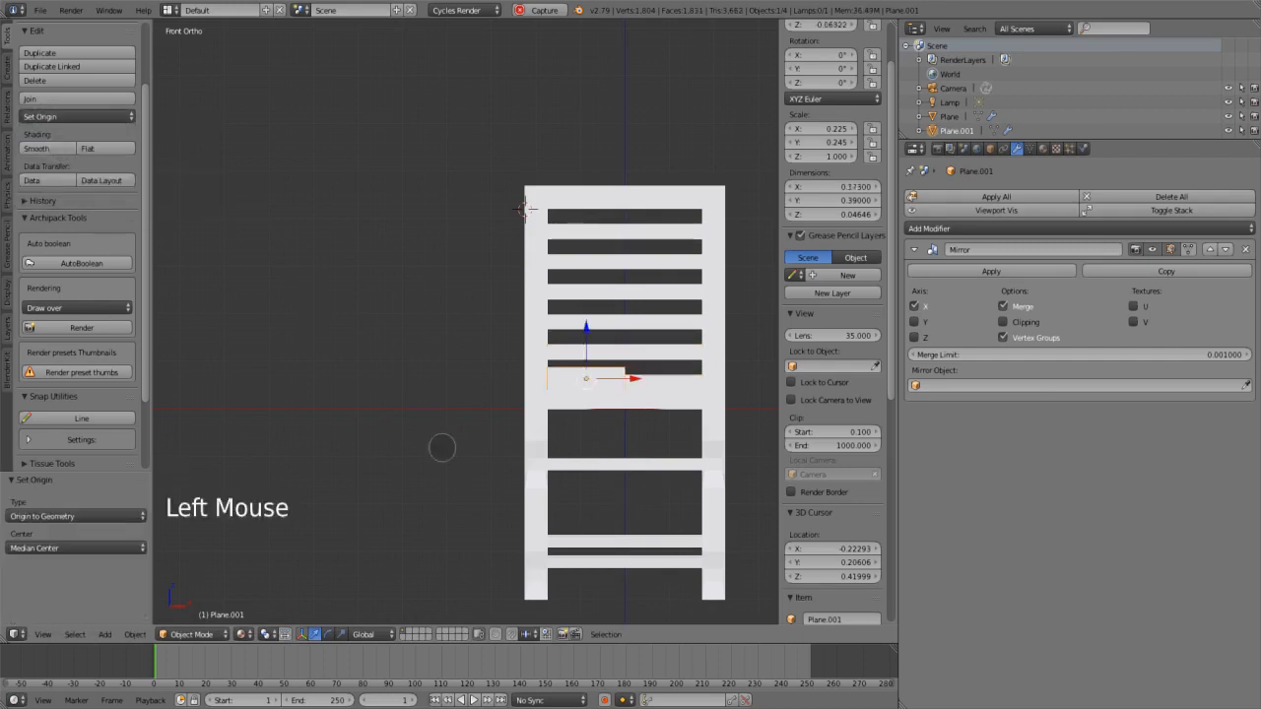
middle_drag(442, 448, 593, 501)
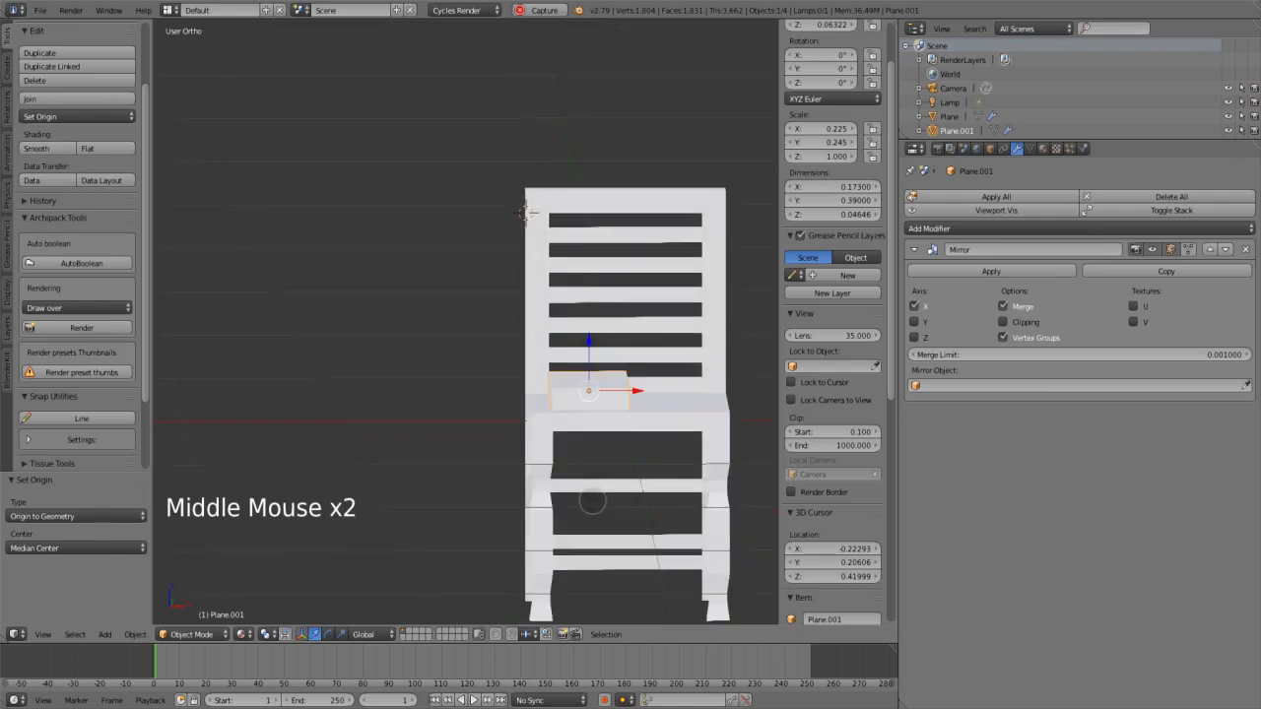
Try adding a second Mirror modifier to the seat piece and undo it
click(966, 229)
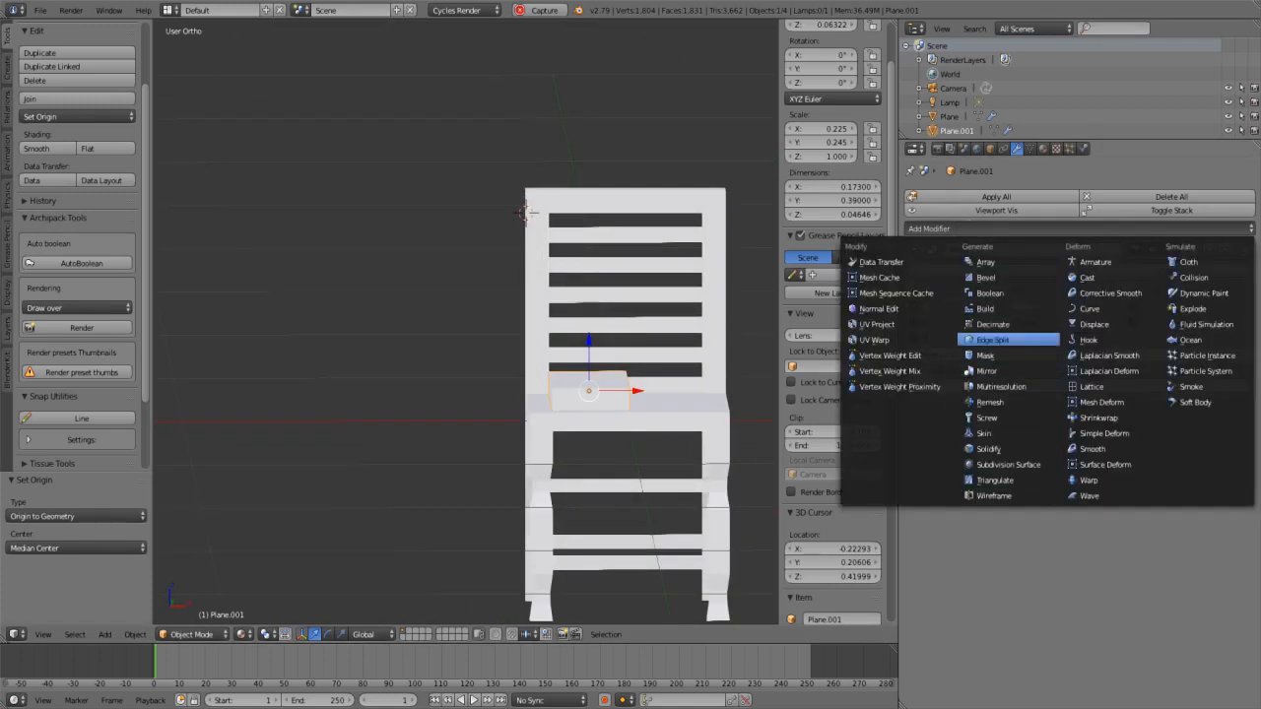
click(987, 371)
scroll(680, 444, down, 2)
middle_drag(670, 443, 577, 487)
scroll(577, 488, up, 2)
scroll(591, 483, down, 2)
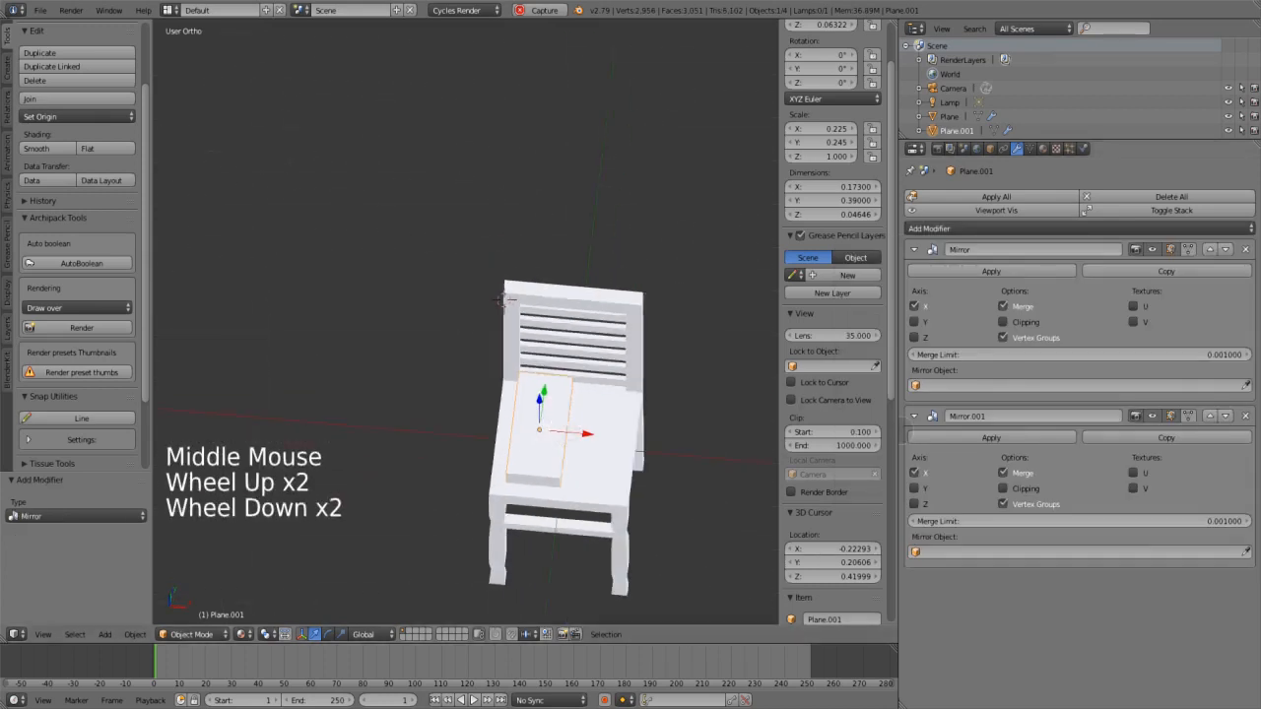
key(Escape)
key(ctrl+z)
Add a second Mirror modifier to the seat piece, using the chair frame Plane as the mirror object
scroll(502, 300, up, 2)
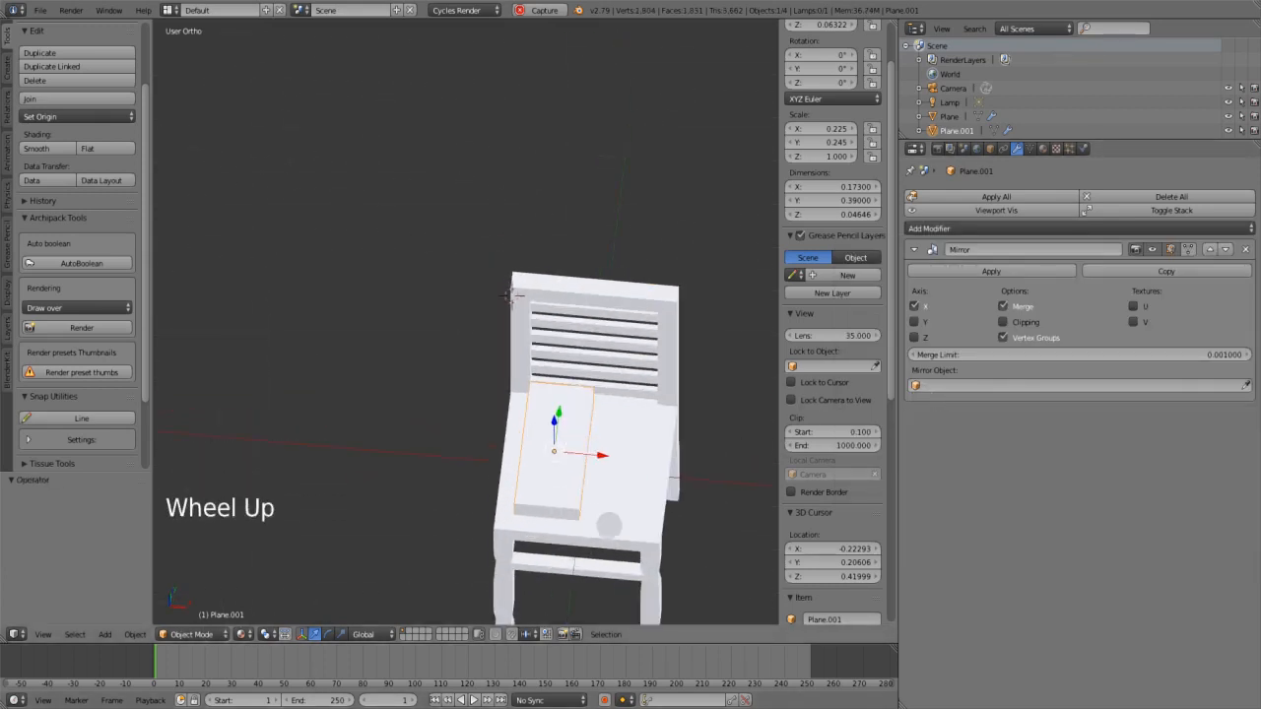
right_click(508, 298)
right_click(508, 298)
scroll(507, 296, down, 2)
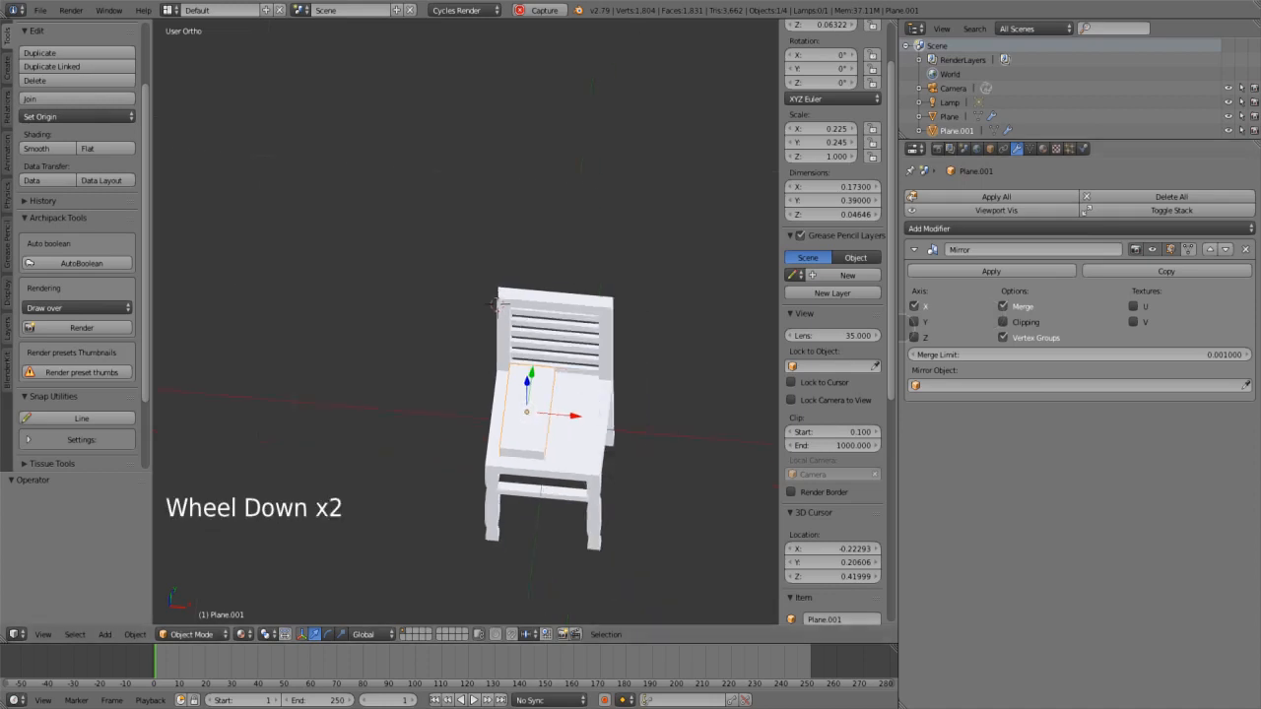
click(985, 228)
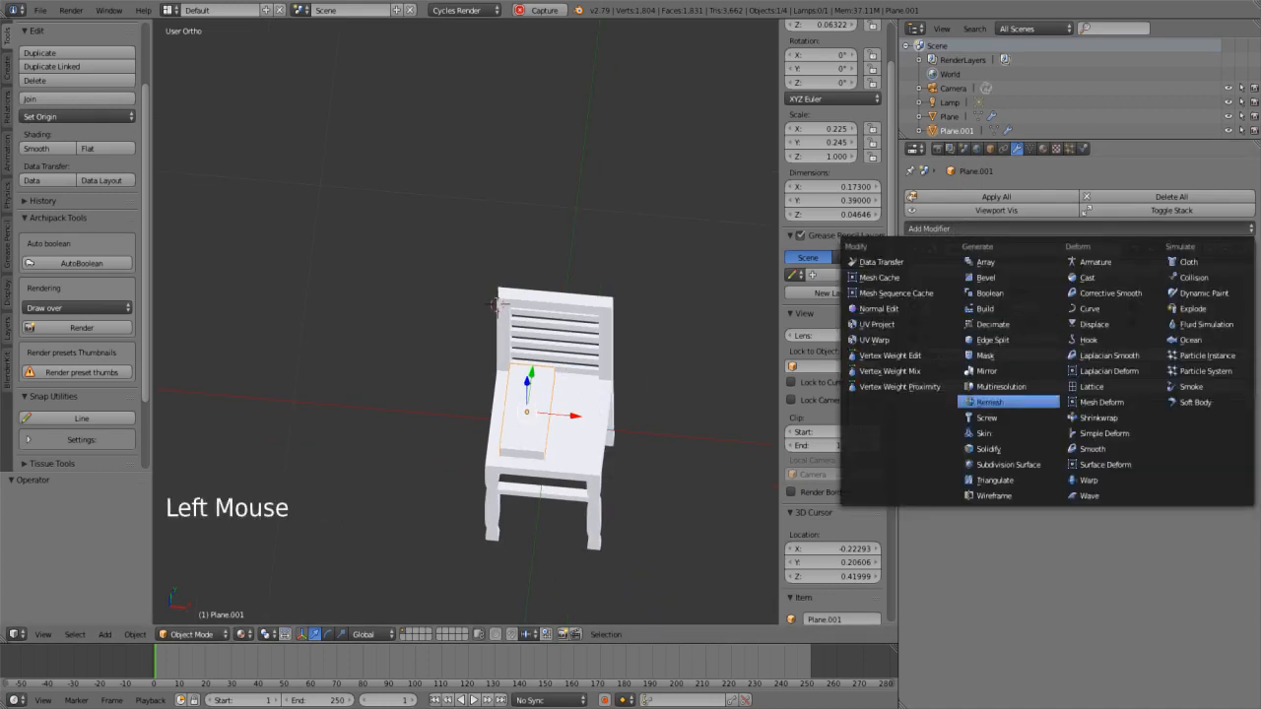
click(986, 371)
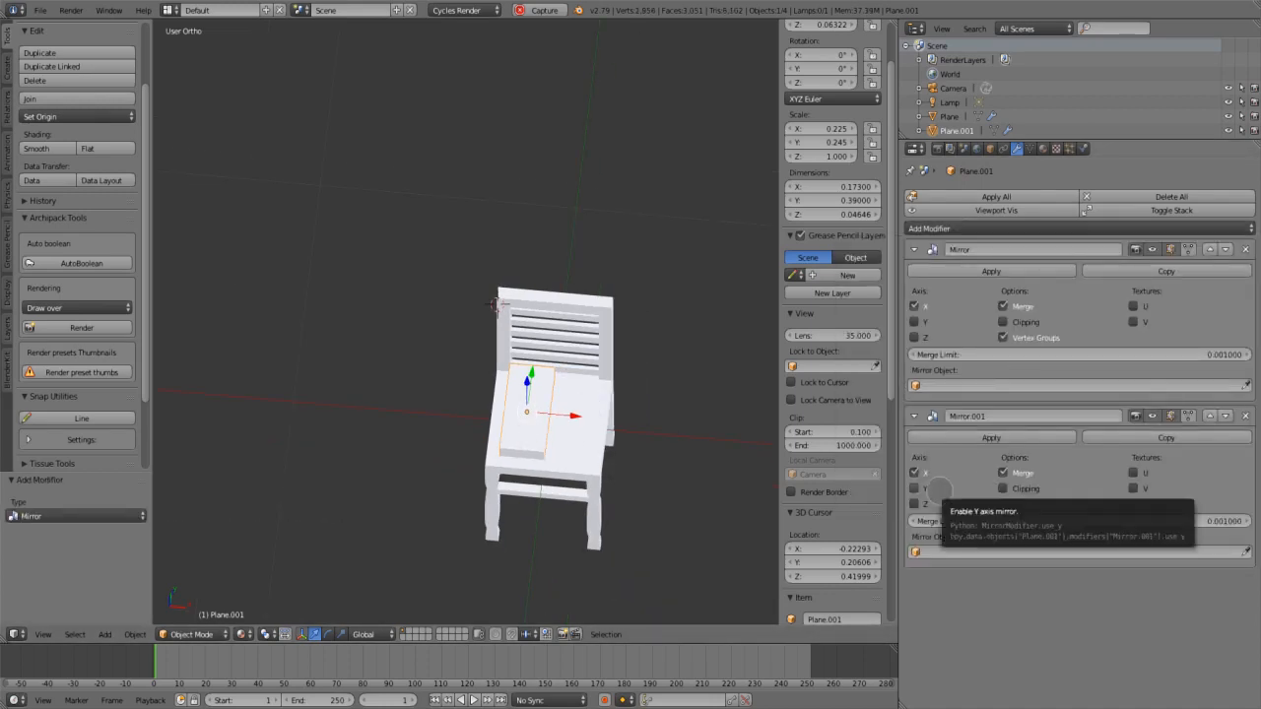
click(1246, 551)
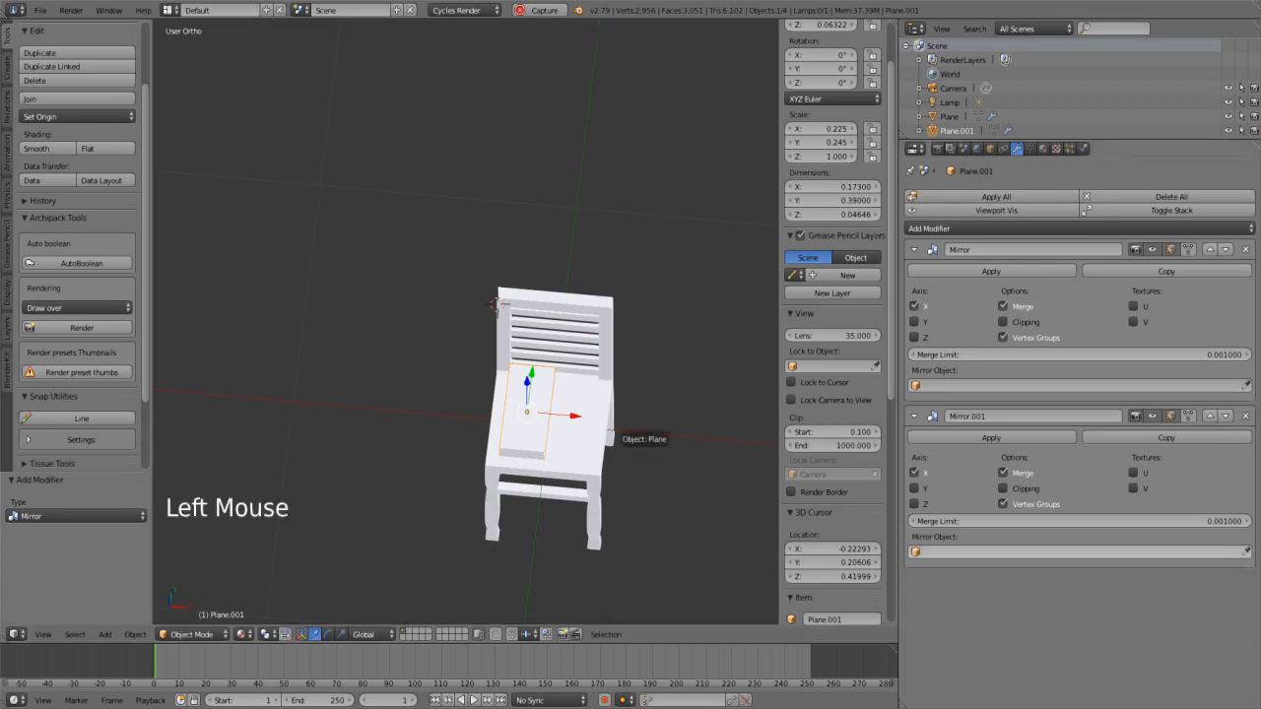
click(611, 431)
middle_drag(535, 444, 614, 483)
scroll(600, 444, up, 2)
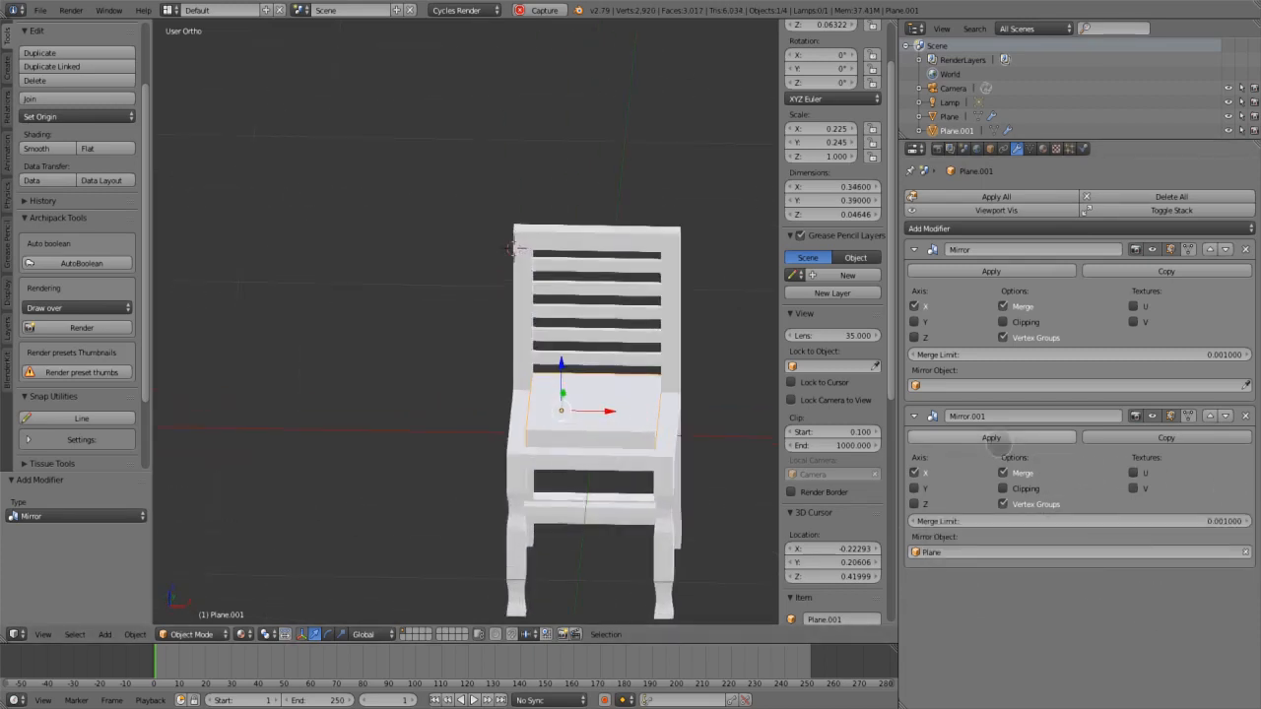
Try applying the second Mirror modifier on the seat piece and undo it
click(991, 438)
scroll(664, 450, down, 1)
middle_drag(664, 450, 660, 529)
key(ctrl+z)
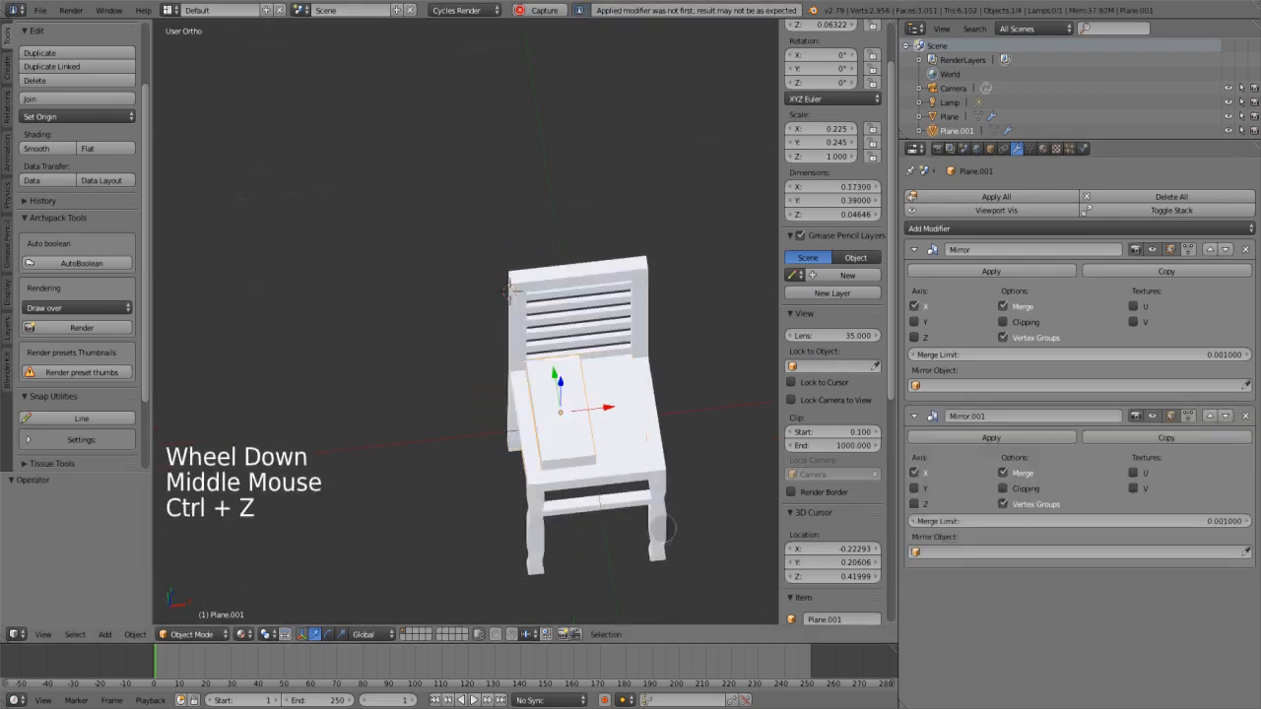
Remove the second Mirror modifier from the seat piece and apply the first one
click(1245, 416)
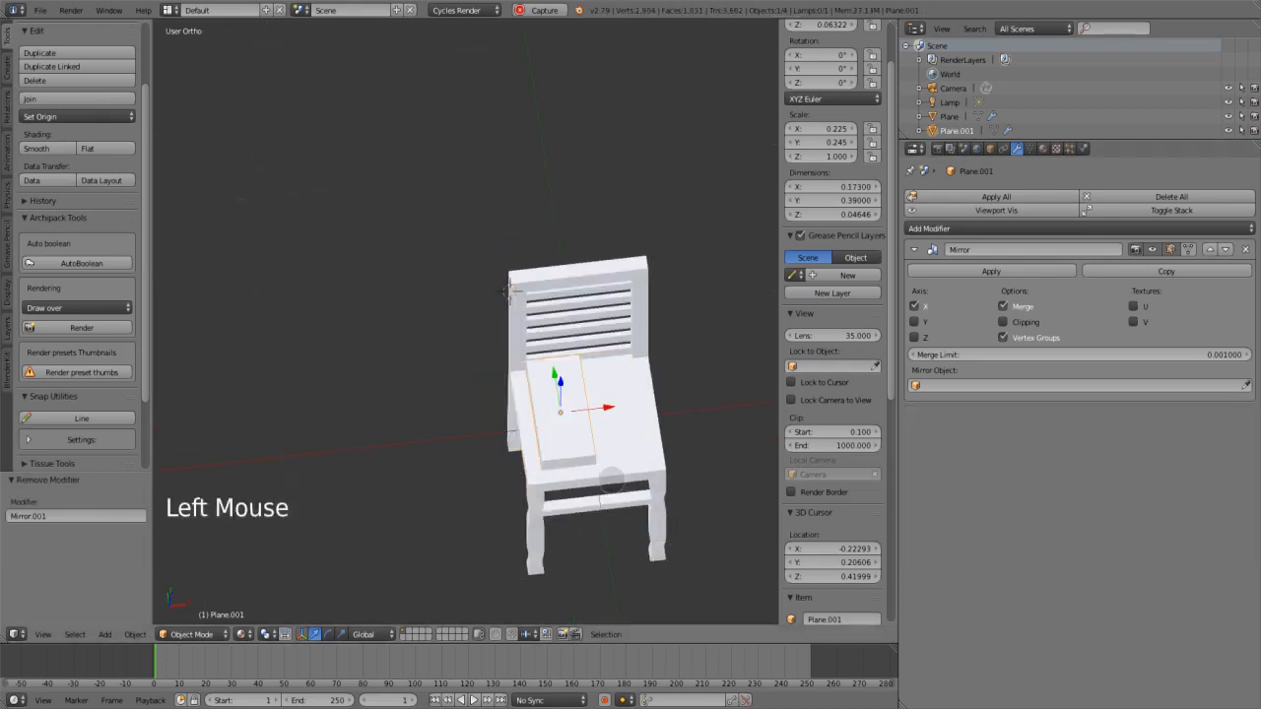
click(976, 272)
Add a new Mirror modifier to the seat piece with the chair frame Plane as mirror object, and apply it
right_click(568, 482)
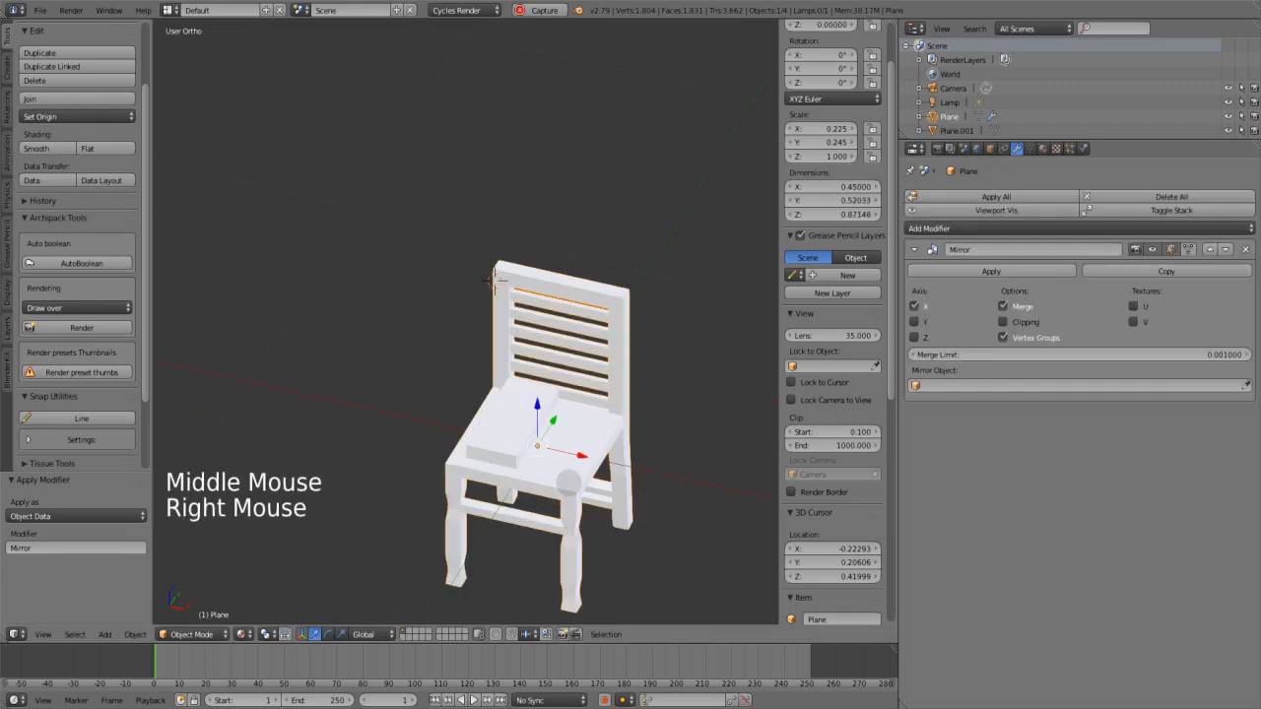
right_click(515, 449)
click(970, 200)
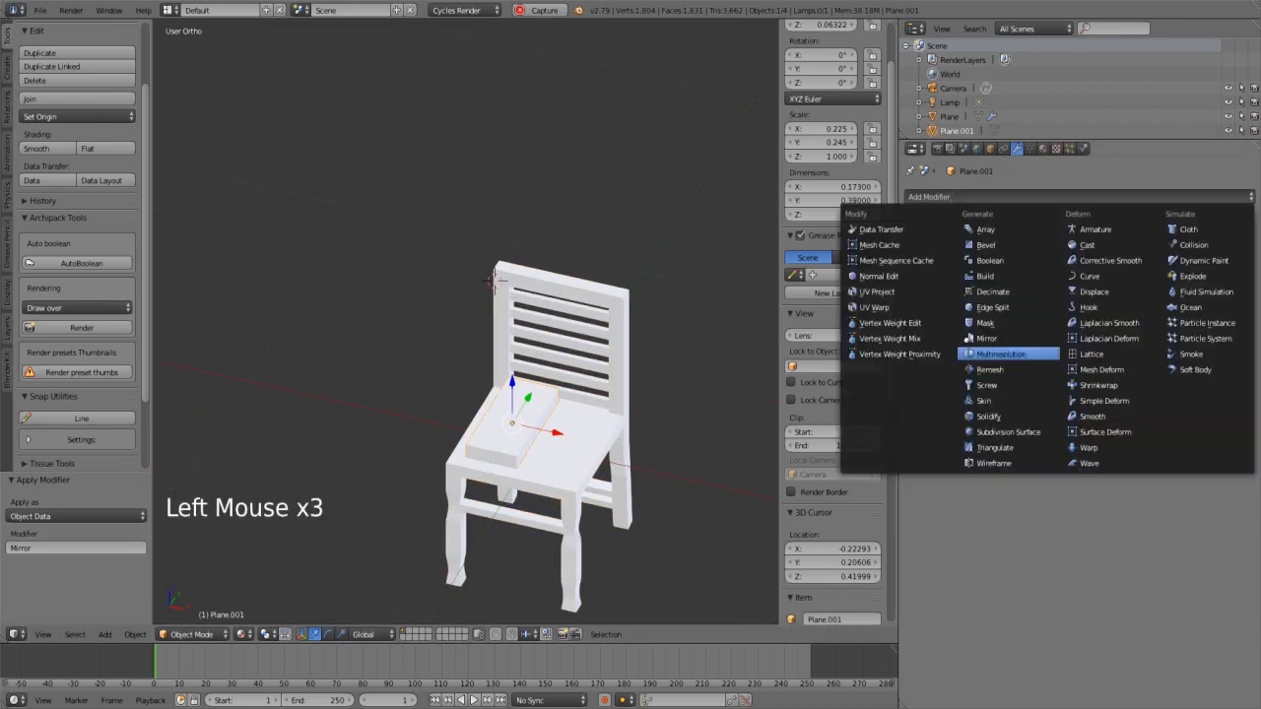
click(986, 338)
click(492, 281)
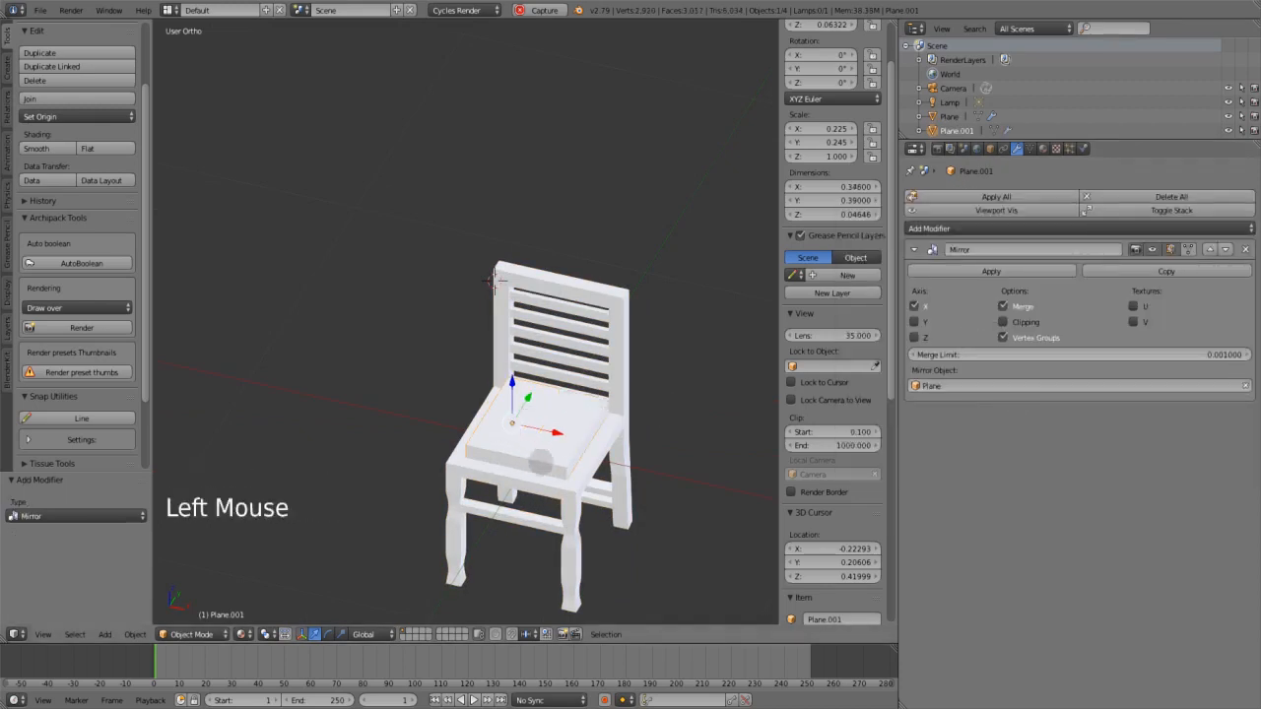
scroll(487, 290, down, 2)
click(991, 272)
middle_drag(613, 442, 650, 423)
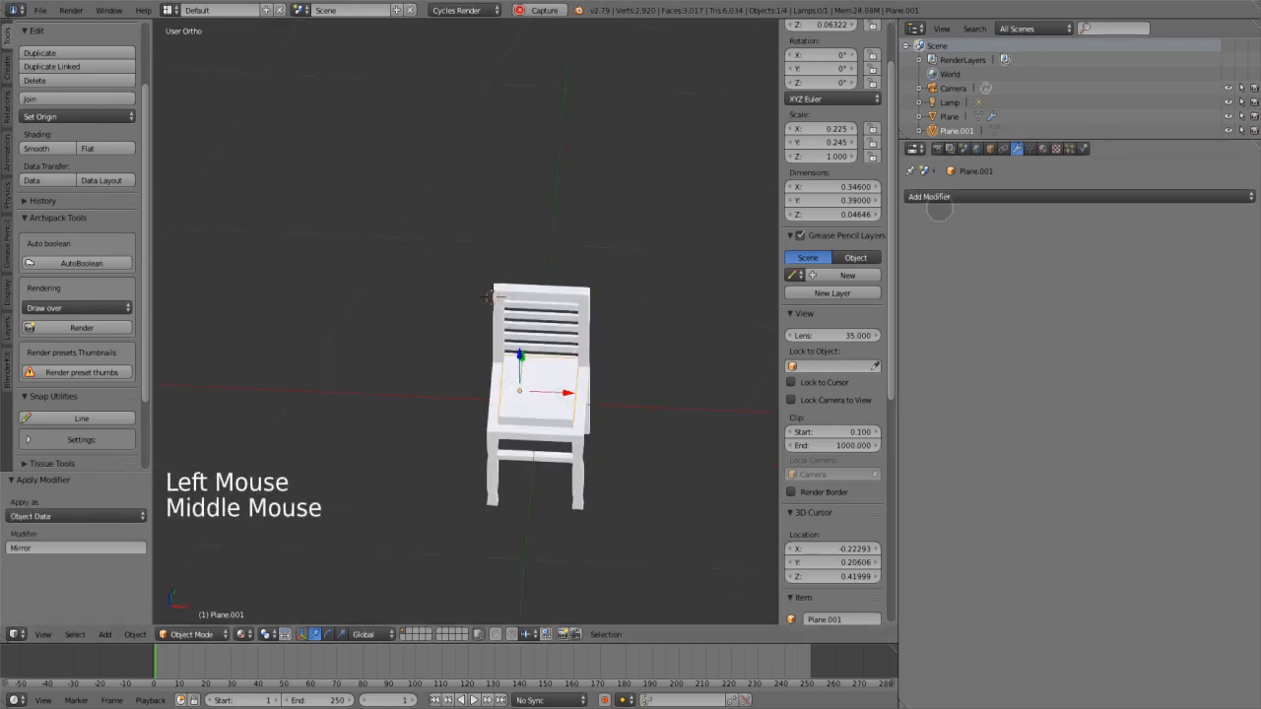
Add a Subdivision Surface modifier to the seat cushion with 3 view subdivisions
click(986, 196)
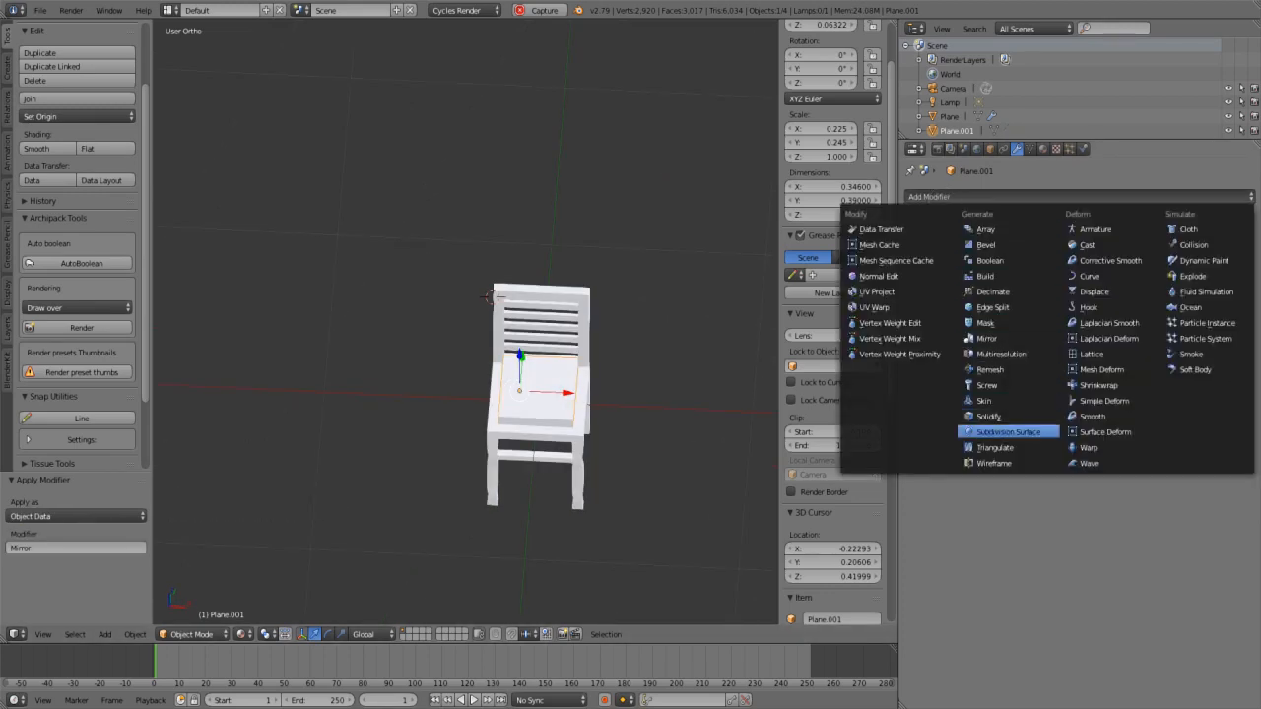
click(1008, 432)
scroll(535, 442, up, 4)
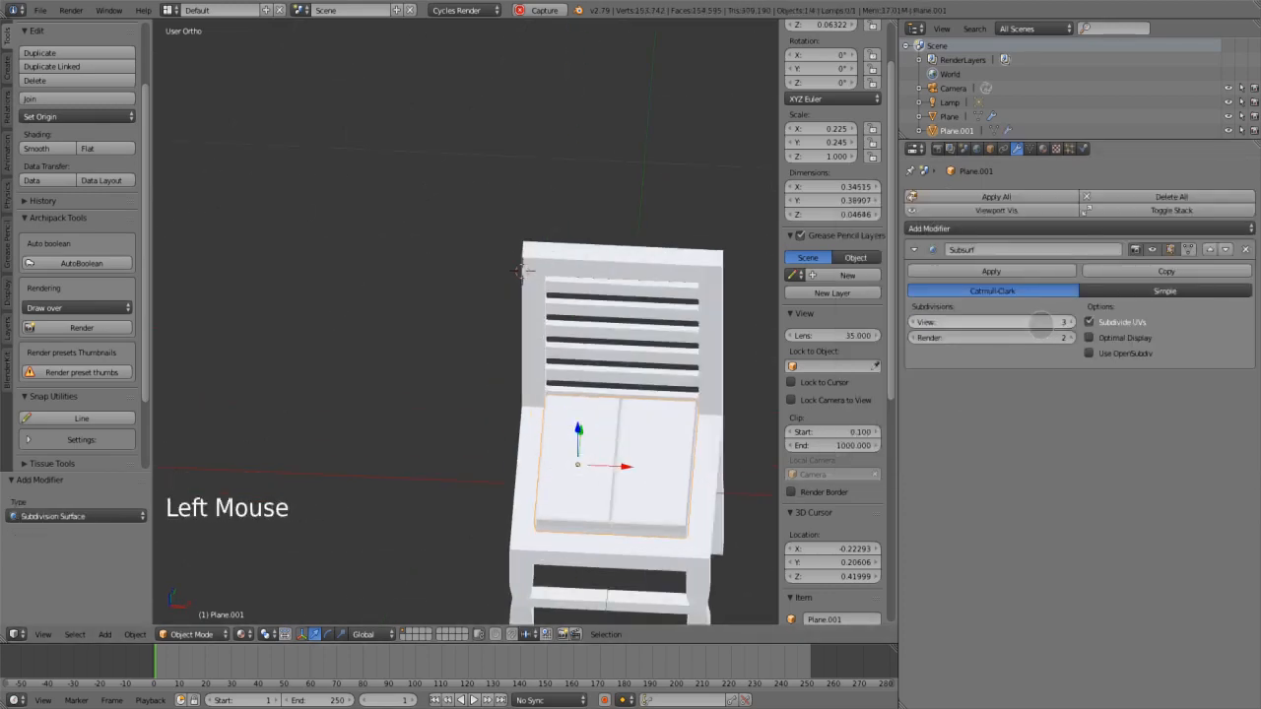
middle_drag(638, 474, 513, 448)
Add two loop cuts along the cushion's central seam, running from front to back
click(181, 636)
click(205, 598)
scroll(628, 513, up, 2)
scroll(628, 513, down, 3)
scroll(591, 463, up, 2)
scroll(498, 443, up, 4)
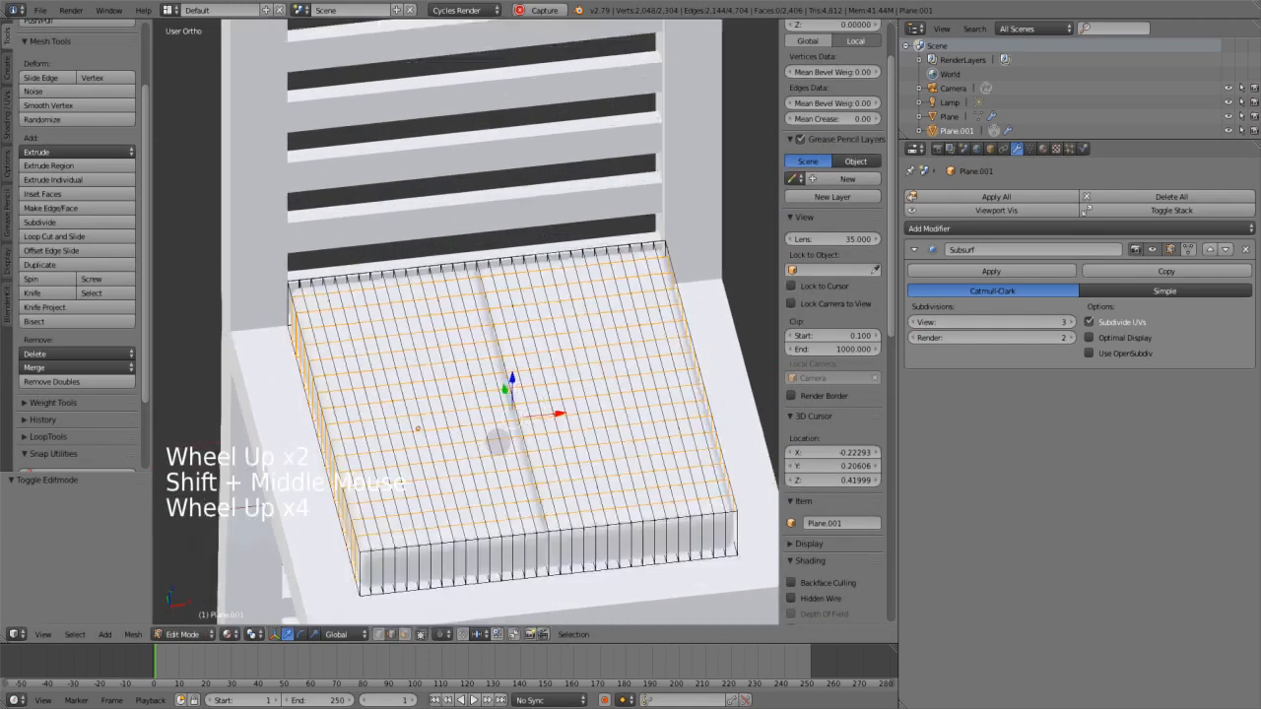
scroll(497, 443, up, 2)
click(54, 237)
click(552, 522)
click(565, 564)
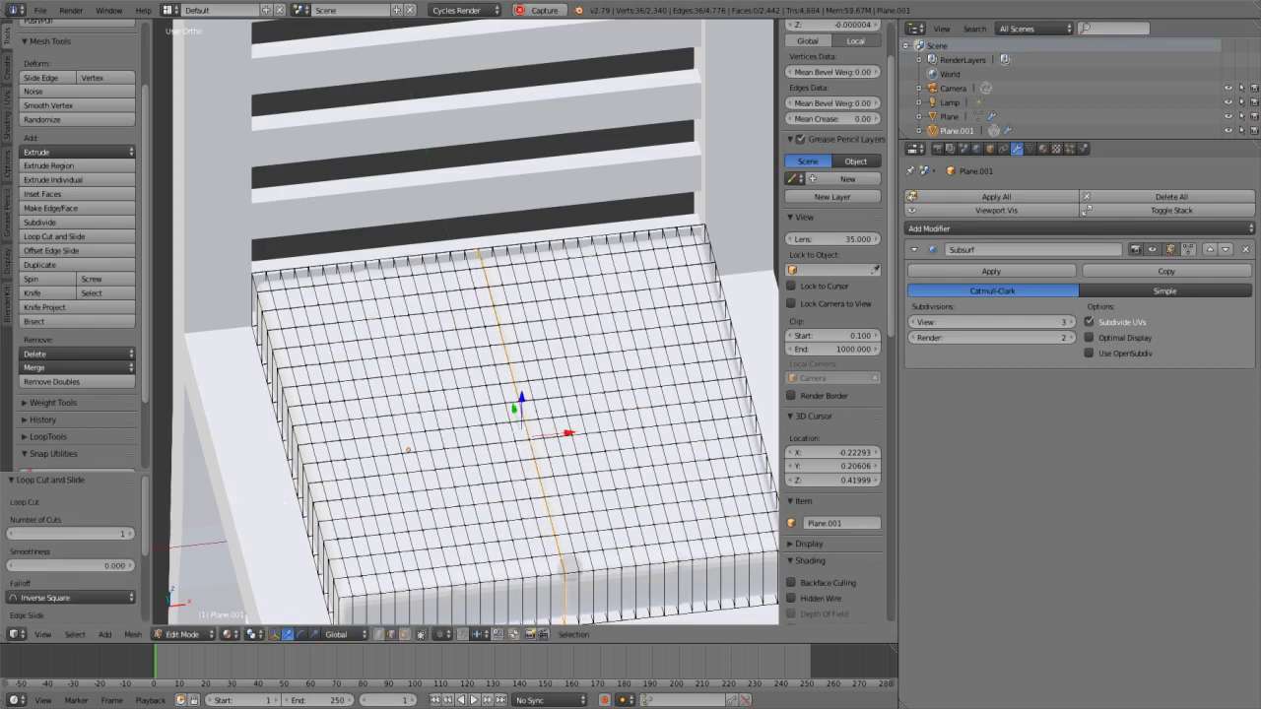
click(566, 565)
scroll(513, 414, down, 4)
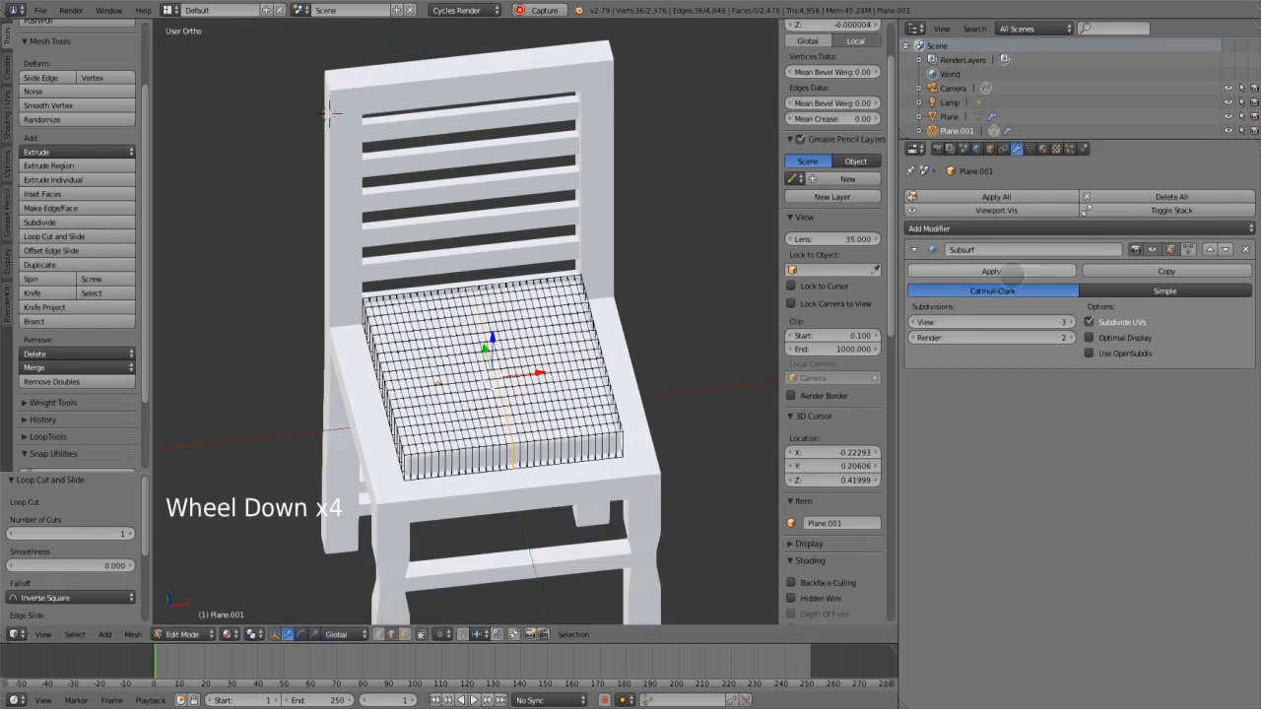
Return the cushion to Object Mode and apply its Subdivision Surface modifier
click(991, 271)
click(184, 634)
click(185, 603)
click(991, 271)
middle_drag(591, 448, 488, 352)
scroll(521, 335, down, 3)
scroll(487, 352, down, 3)
scroll(488, 351, up, 3)
Save the file on the New Volume (F:) drive under the name Simple Chair
key(ctrl+s)
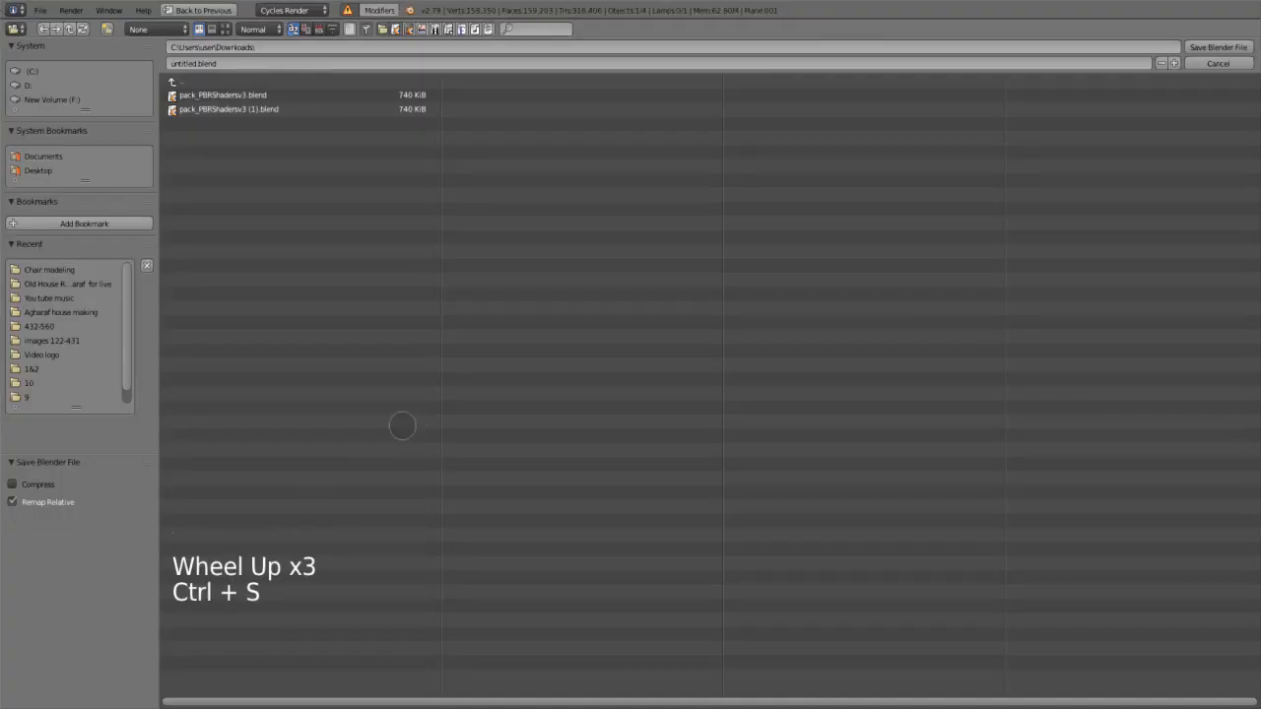
click(71, 99)
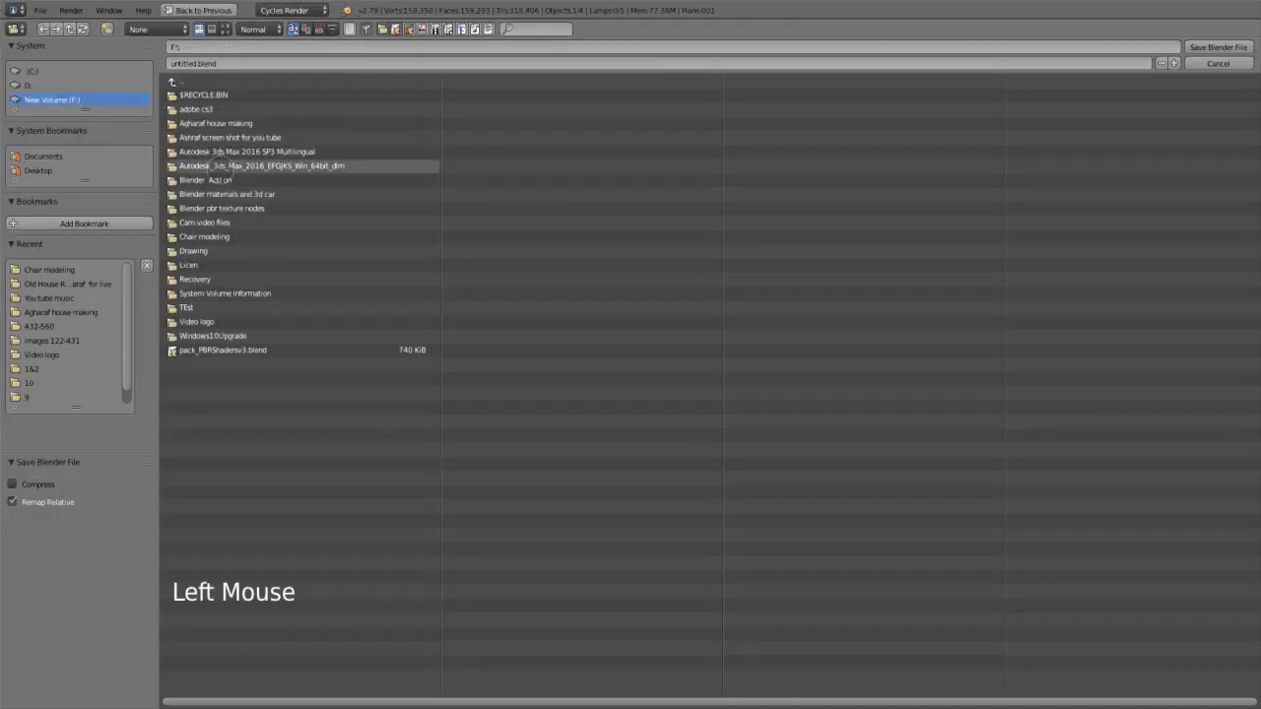
click(226, 64)
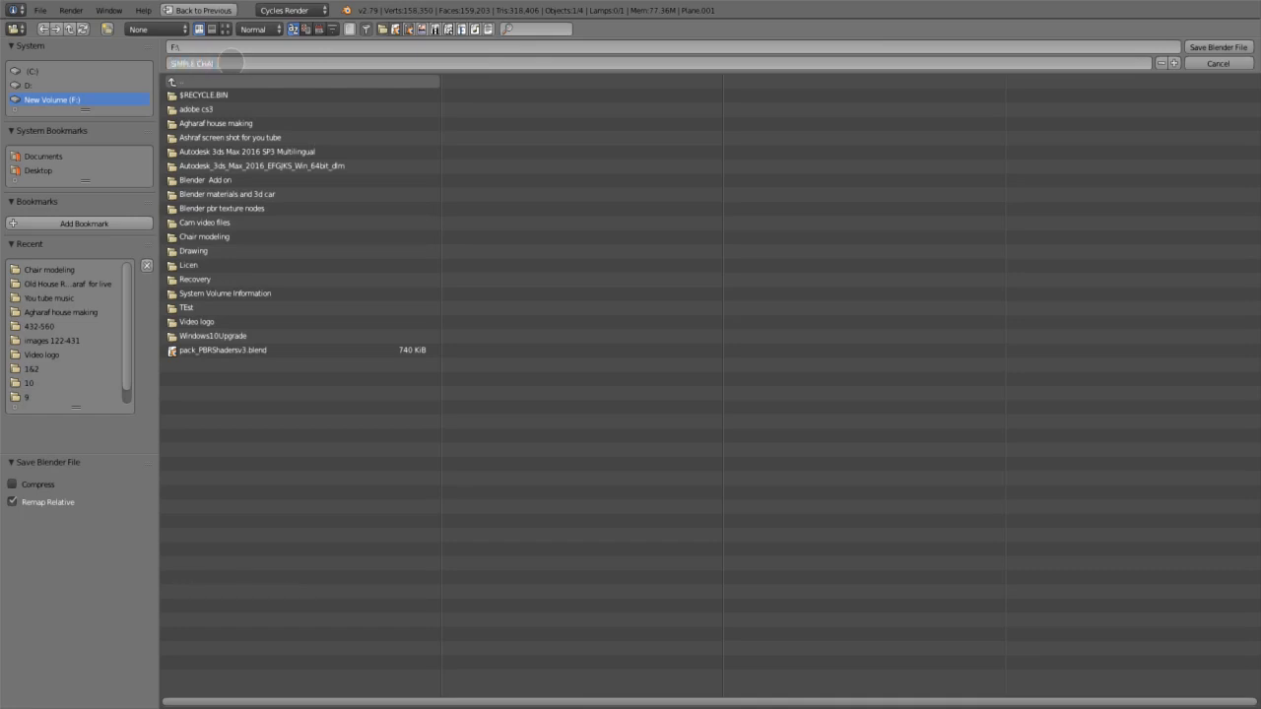
Add a plane at the foot of the chair and scale it to about 6 units wide as a floor
scroll(437, 209, down, 2)
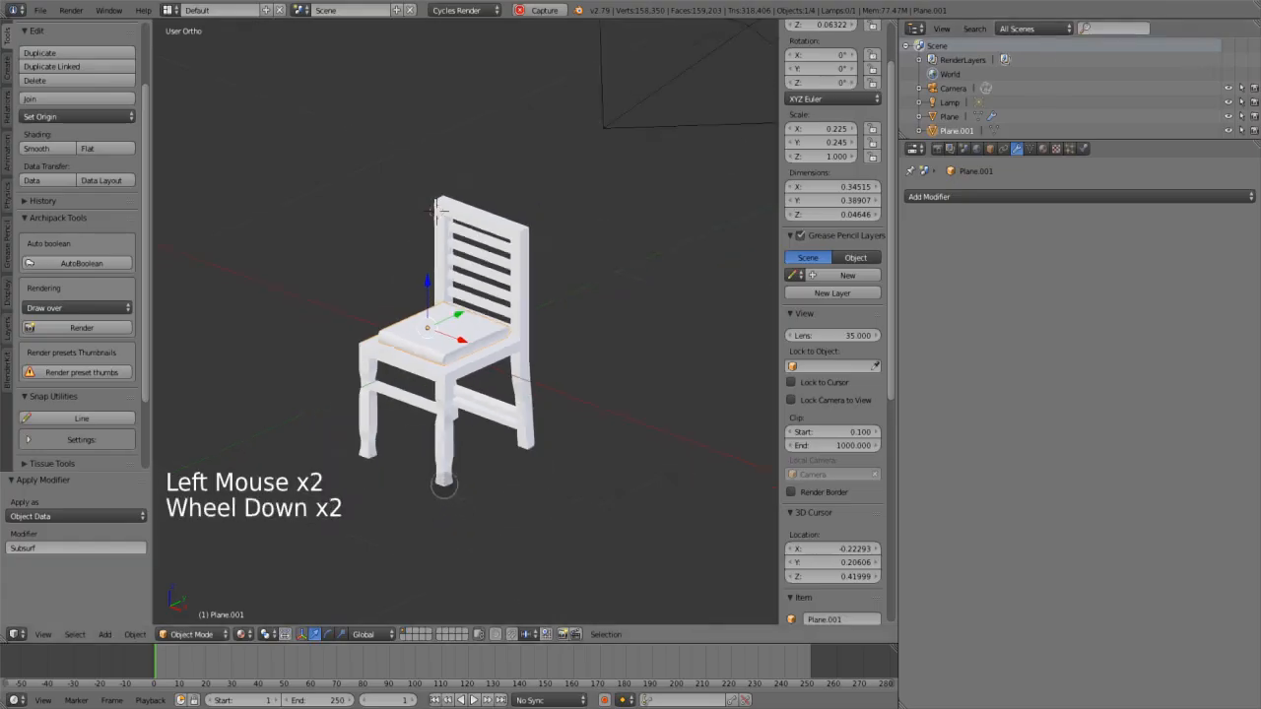
click(7, 67)
click(82, 63)
scroll(391, 394, down, 5)
key(s)
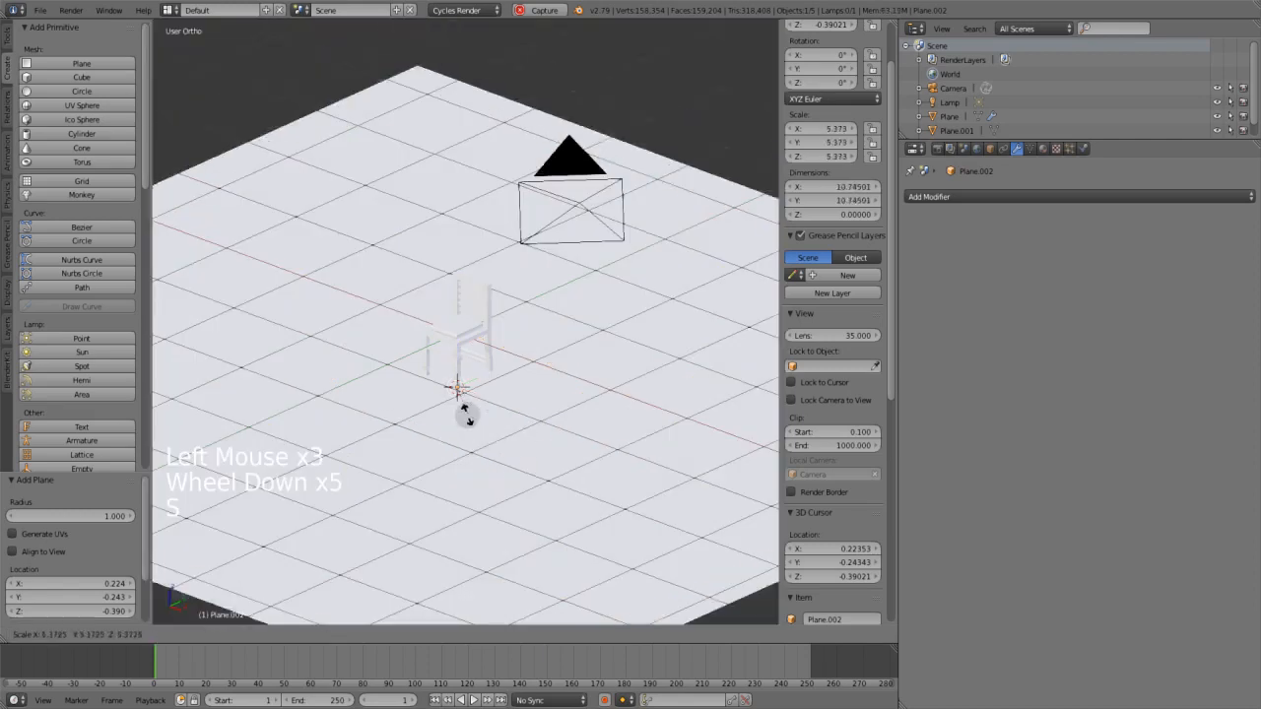
click(458, 392)
key(Escape)
Move the camera closer to the chair, to about X 1.96, Y -1.49, Z 2.57
key(KP_0)
scroll(493, 247, down, 2)
scroll(492, 247, up, 7)
scroll(506, 183, down, 3)
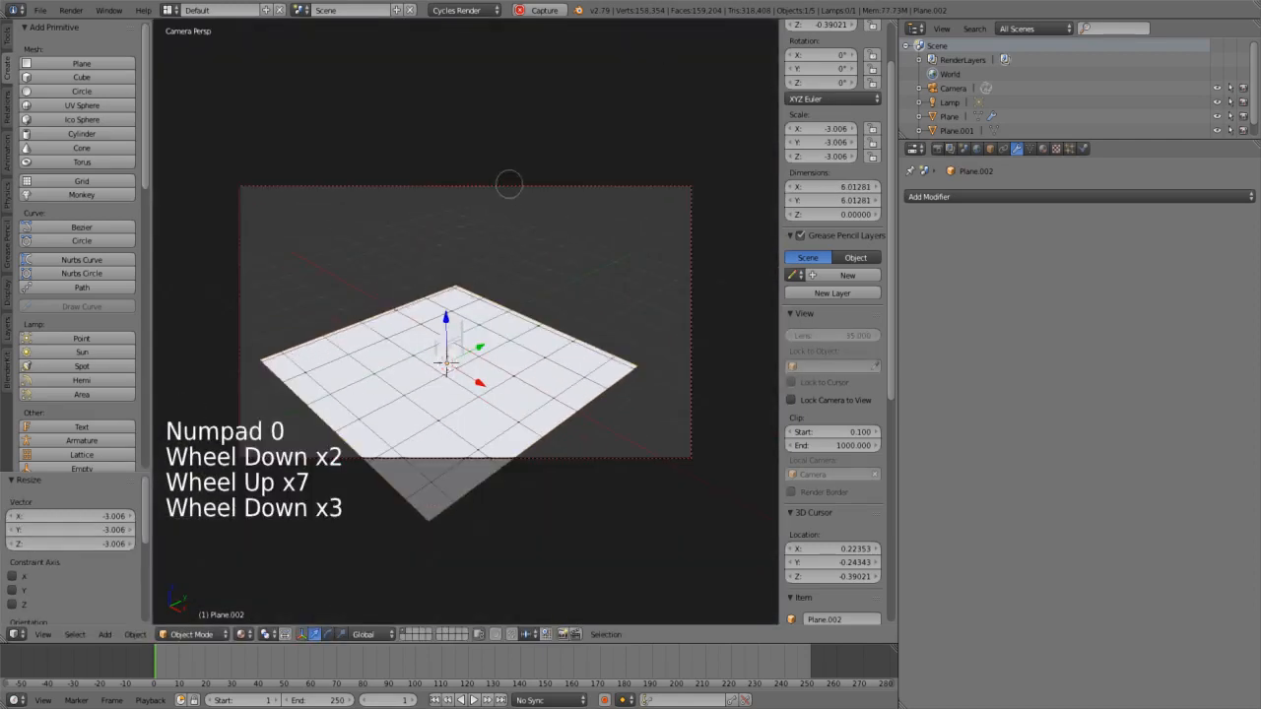
right_click(507, 183)
key(KP_7)
scroll(520, 229, down, 9)
drag(619, 419, 600, 337)
drag(652, 375, 531, 343)
key(Escape)
key(KP_0)
scroll(465, 322, down, 6)
key(g)
key(KP_7)
drag(575, 357, 543, 359)
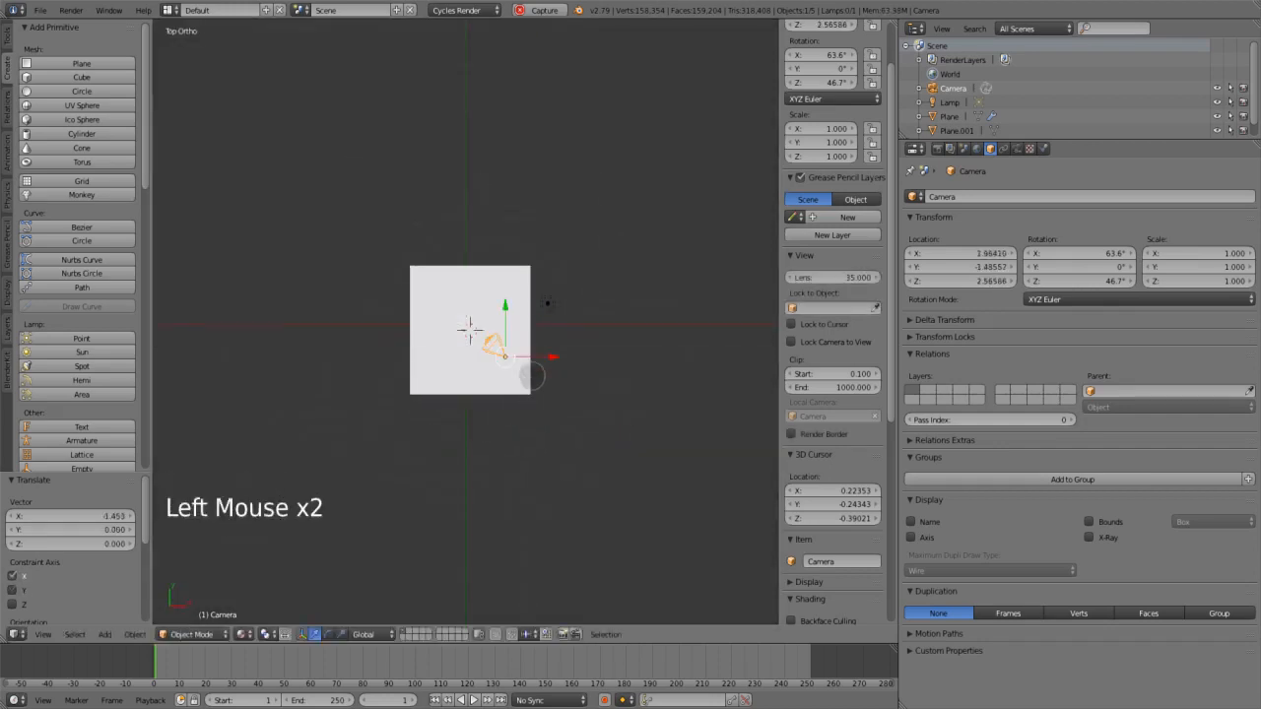
Reframe the chair in the camera view by moving the camera to about X 2.14, Y -2.08, Z 1.49
key(KP_0)
key(g)
scroll(465, 365, up, 8)
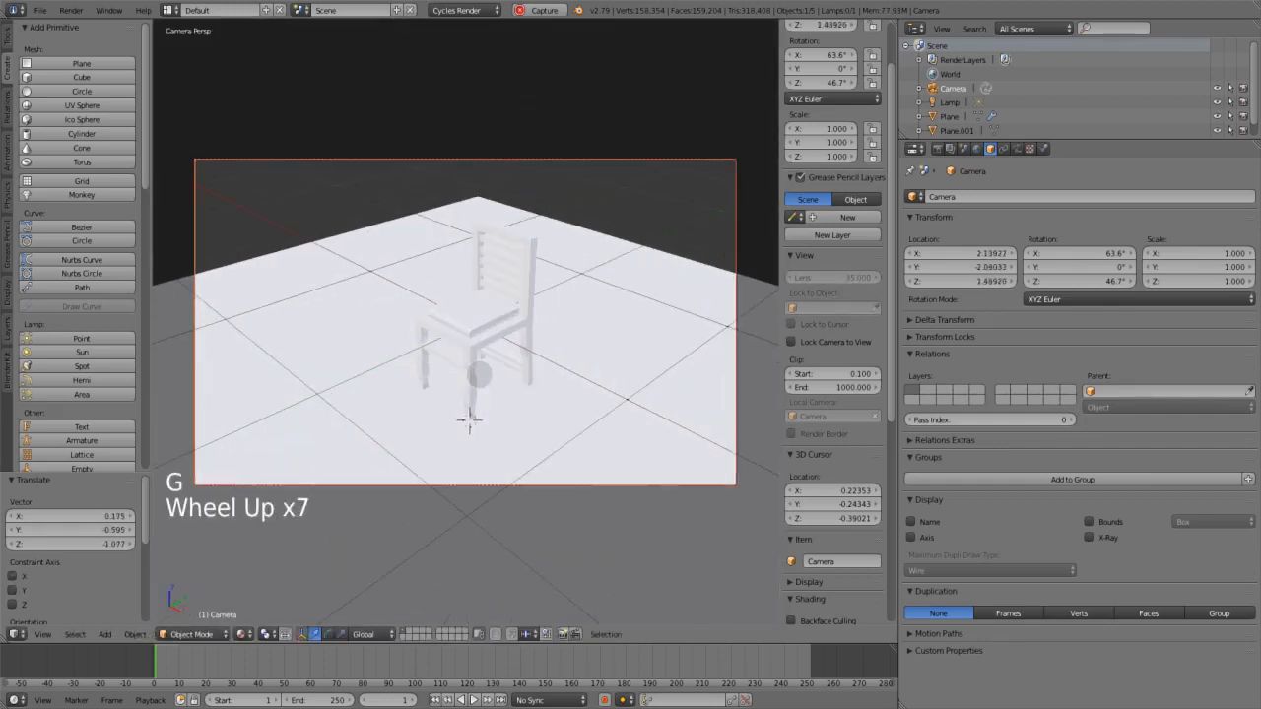
scroll(467, 362, down, 6)
scroll(467, 363, up, 10)
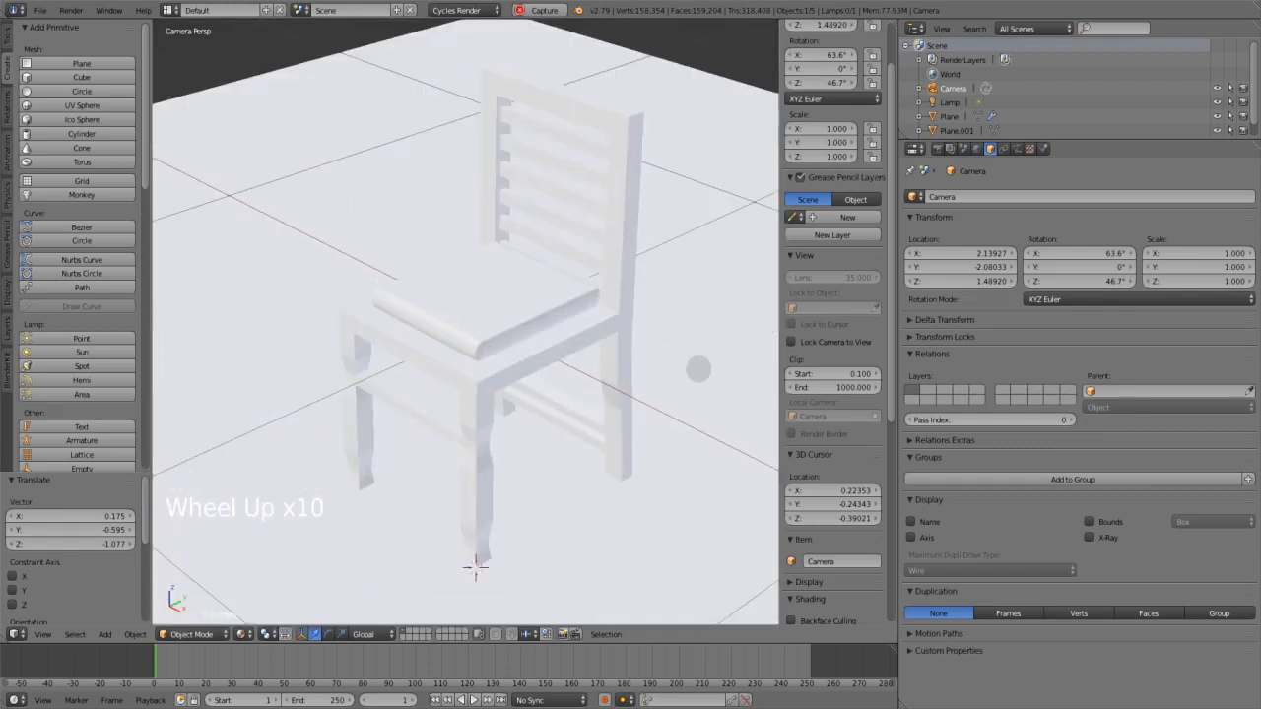
scroll(467, 442, down, 5)
scroll(467, 443, up, 1)
scroll(464, 374, down, 4)
Add a point lamp high above the chair, at about X -0.05, Y -0.03, Z 8.59
key(KP_1)
scroll(465, 324, down, 3)
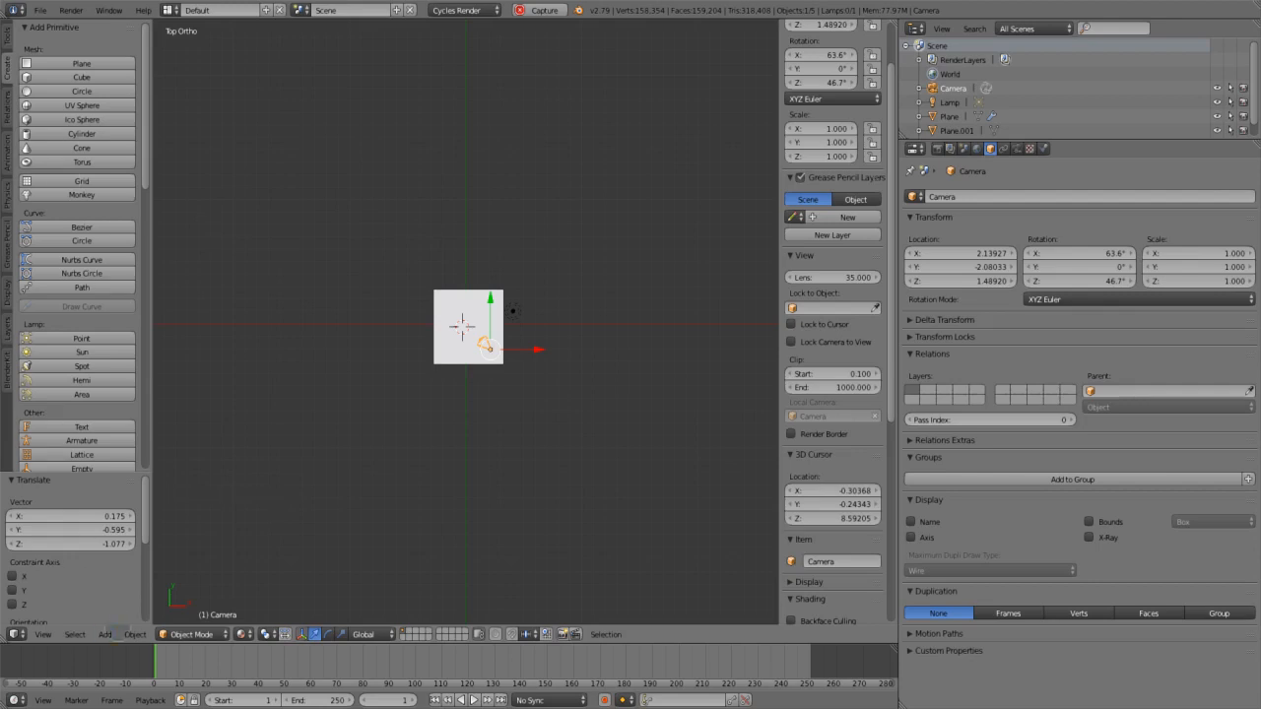
click(104, 634)
click(210, 456)
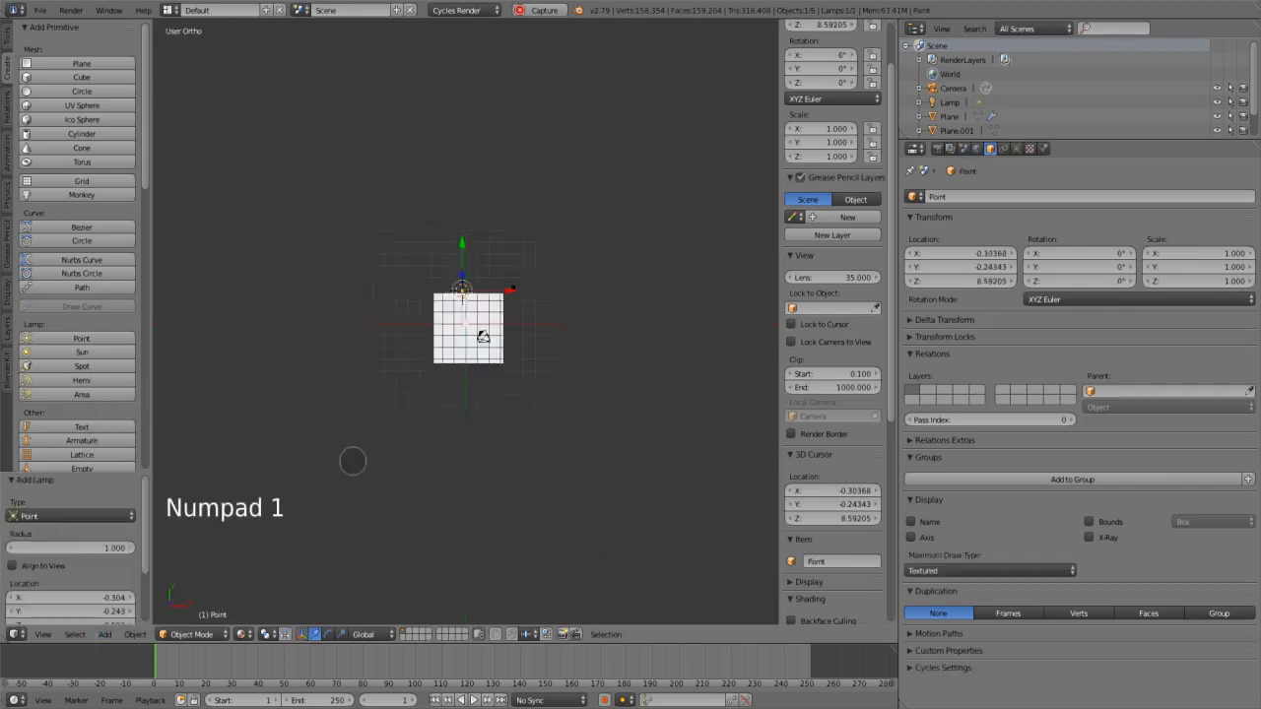
scroll(465, 324, up, 12)
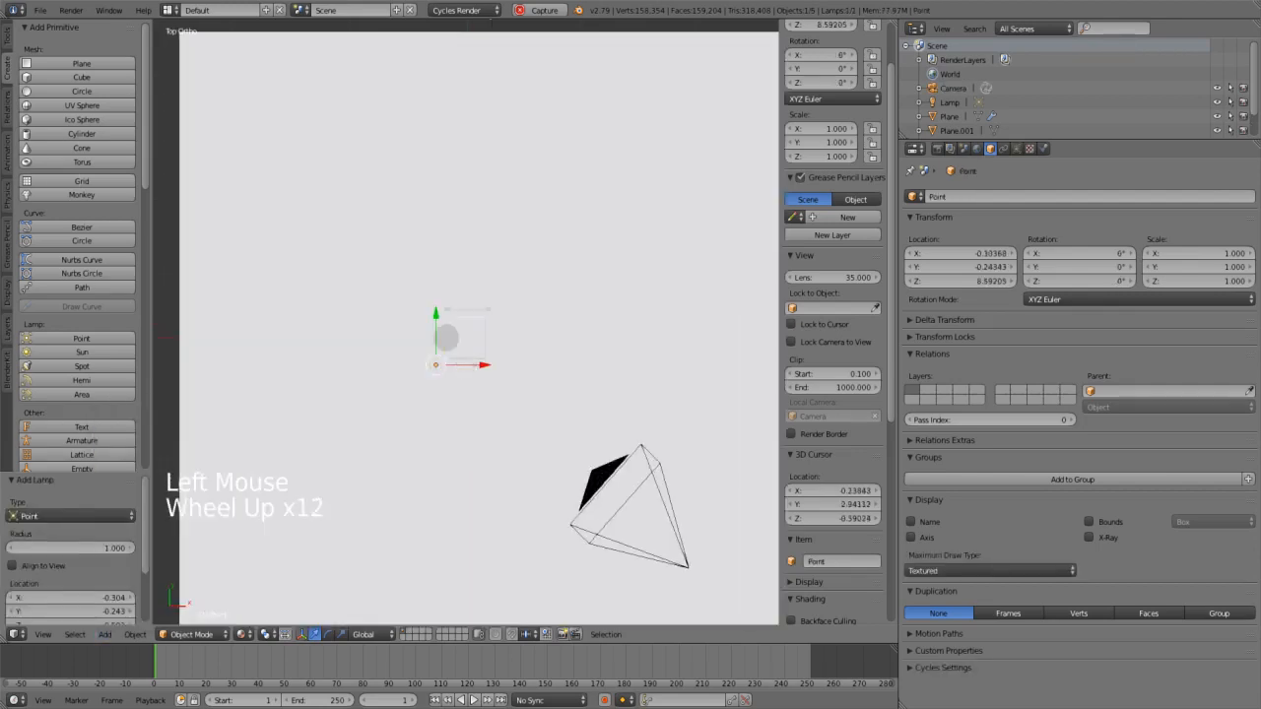
drag(439, 338, 492, 340)
key(Escape)
Render a test image of the chair from the camera view and close it
key(KP_0)
scroll(465, 325, up, 3)
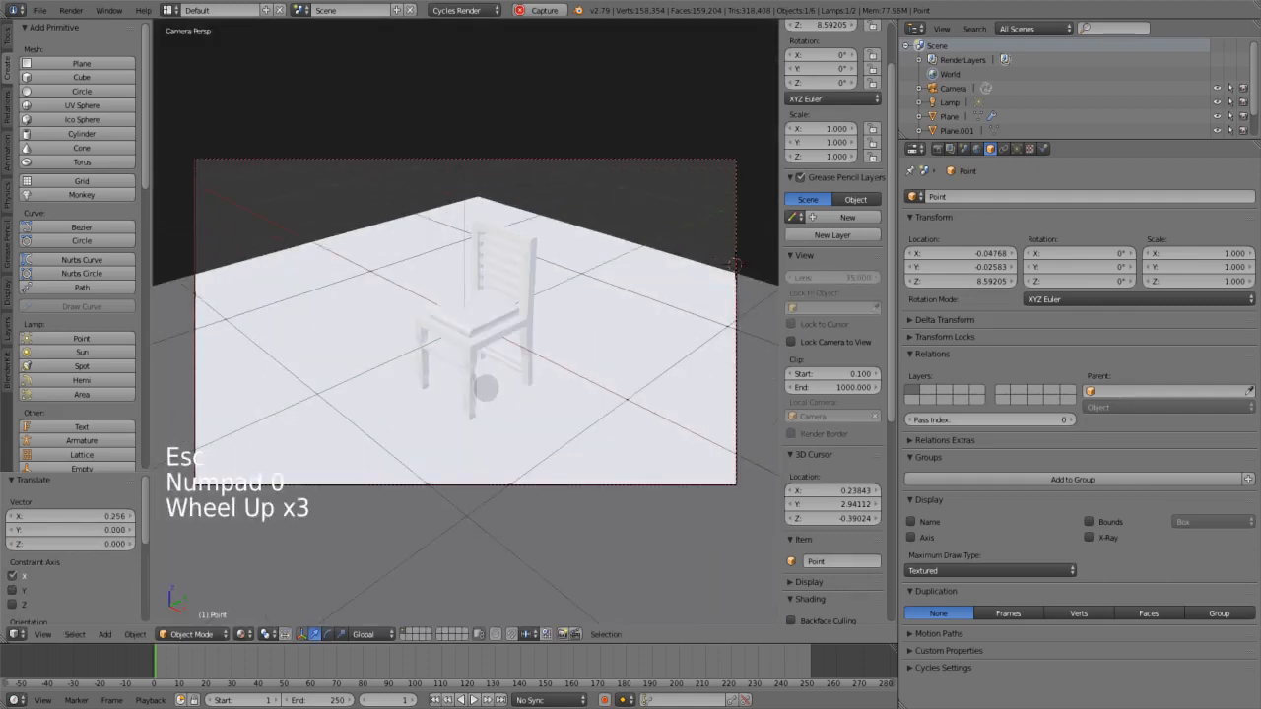
key(F12)
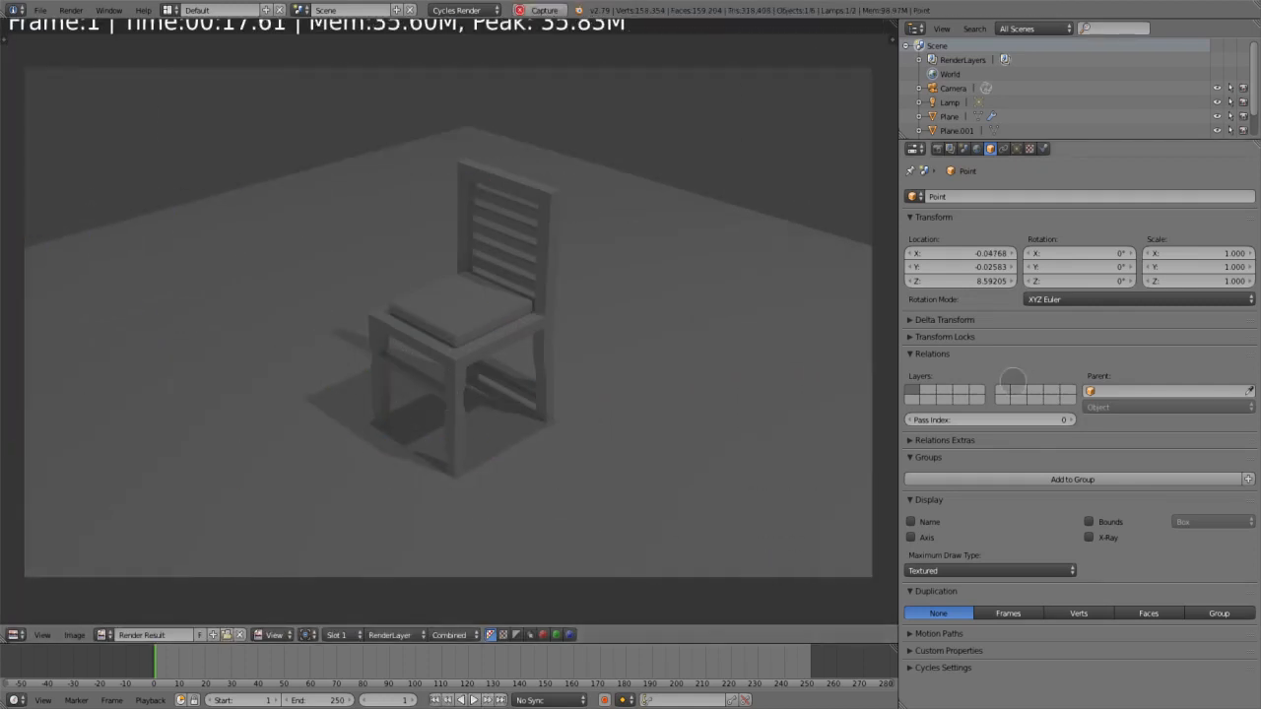
key(Escape)
scroll(589, 398, down, 5)
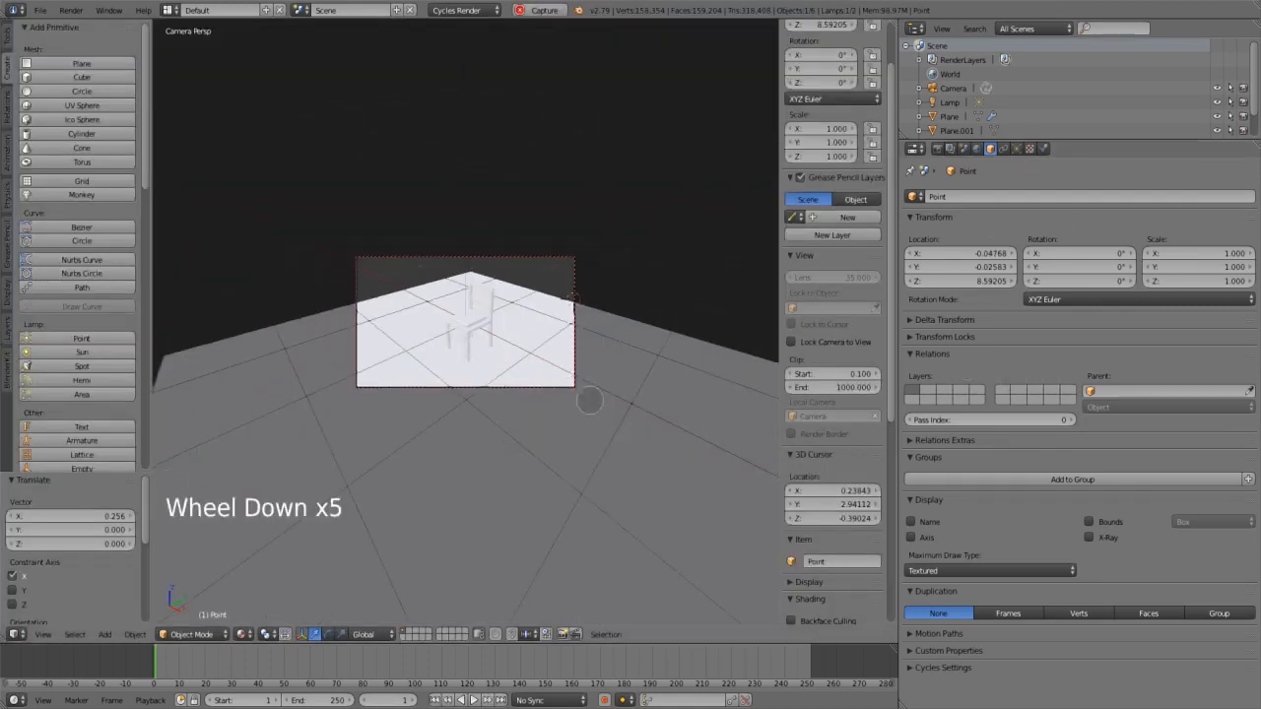
Set the point lamp's emission strength to 200
click(1017, 148)
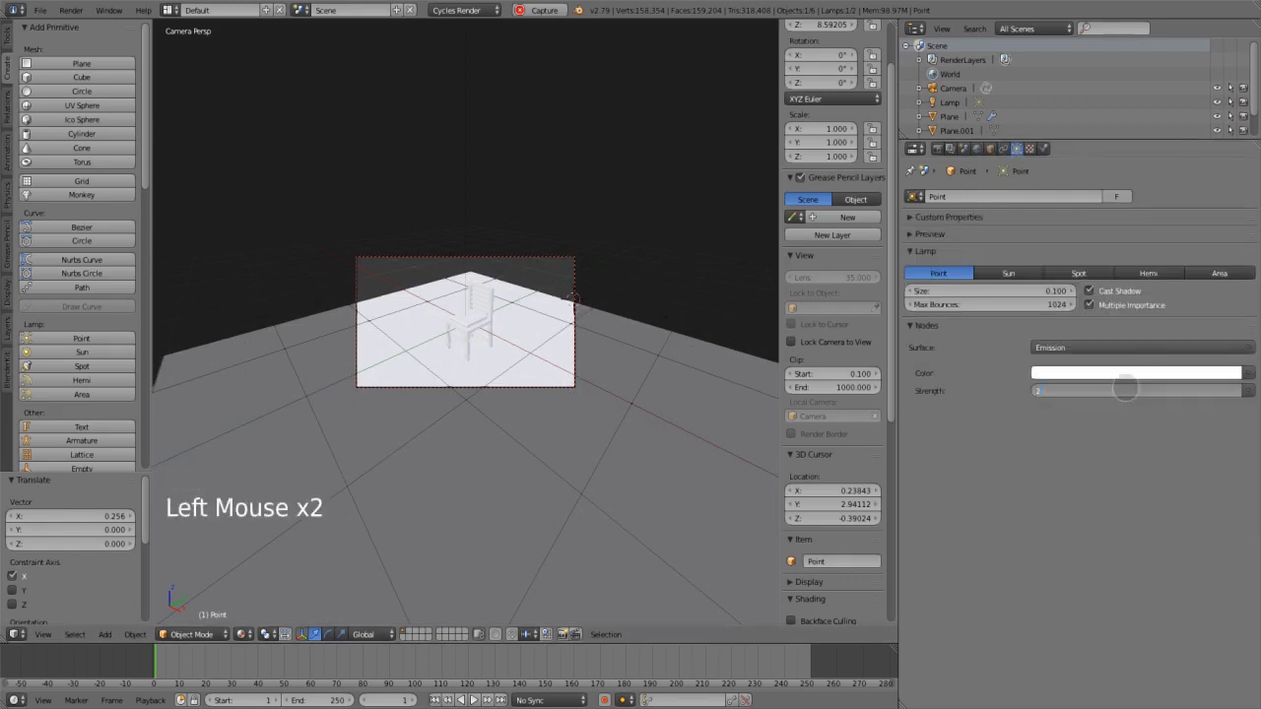
click(676, 247)
key(Escape)
scroll(581, 298, up, 4)
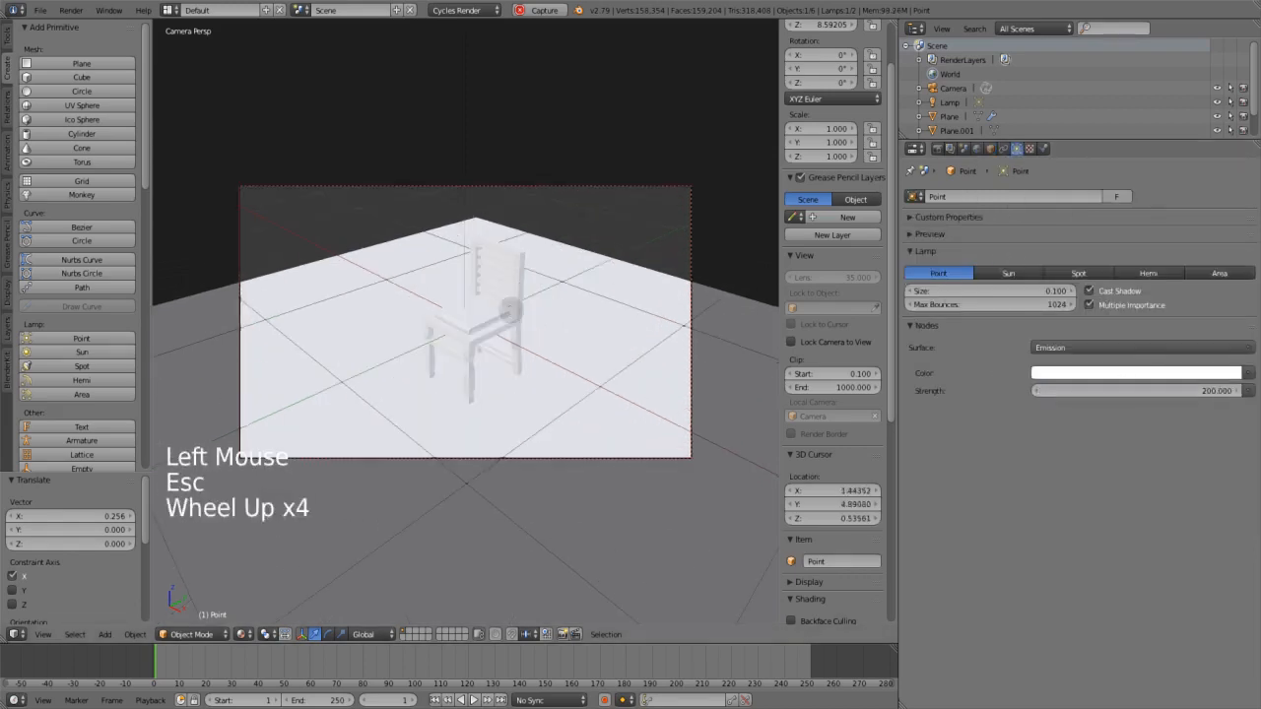
Select the chair frame and create a new material for it
right_click(582, 298)
click(1043, 148)
click(1015, 242)
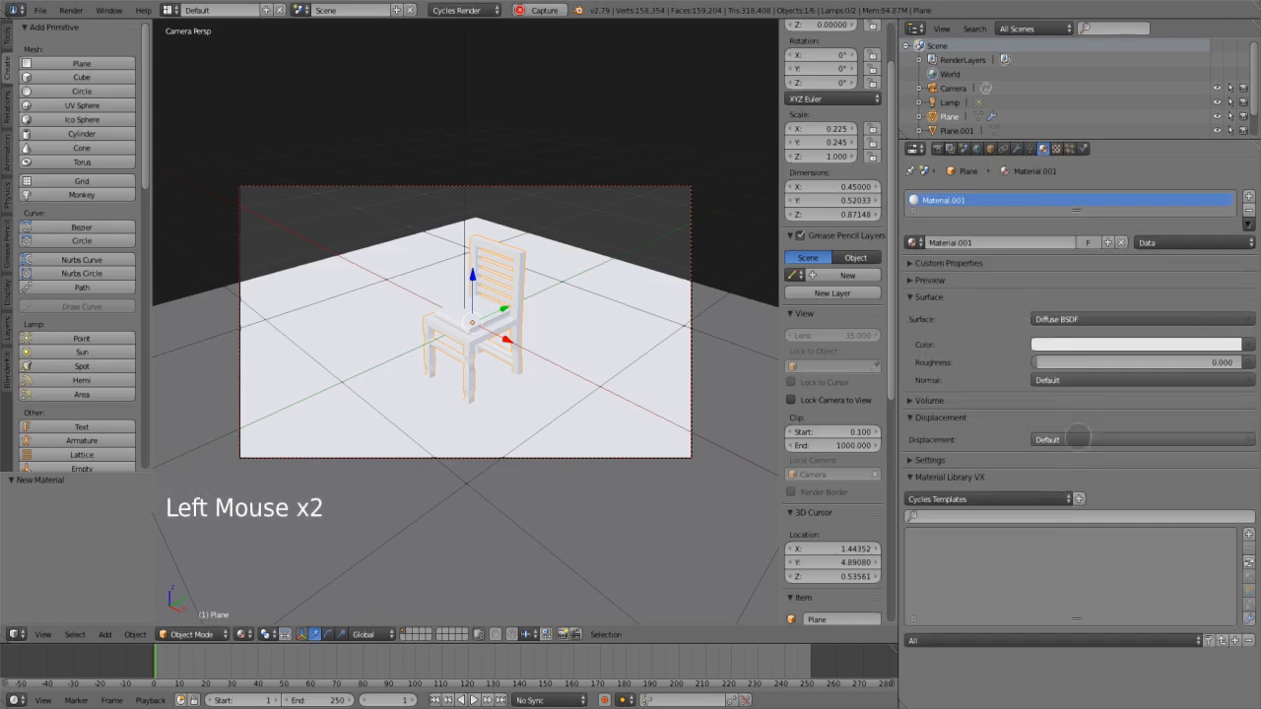
Load the Cycles Materials library, choose the Floor Wood material and preview it
click(985, 499)
click(985, 530)
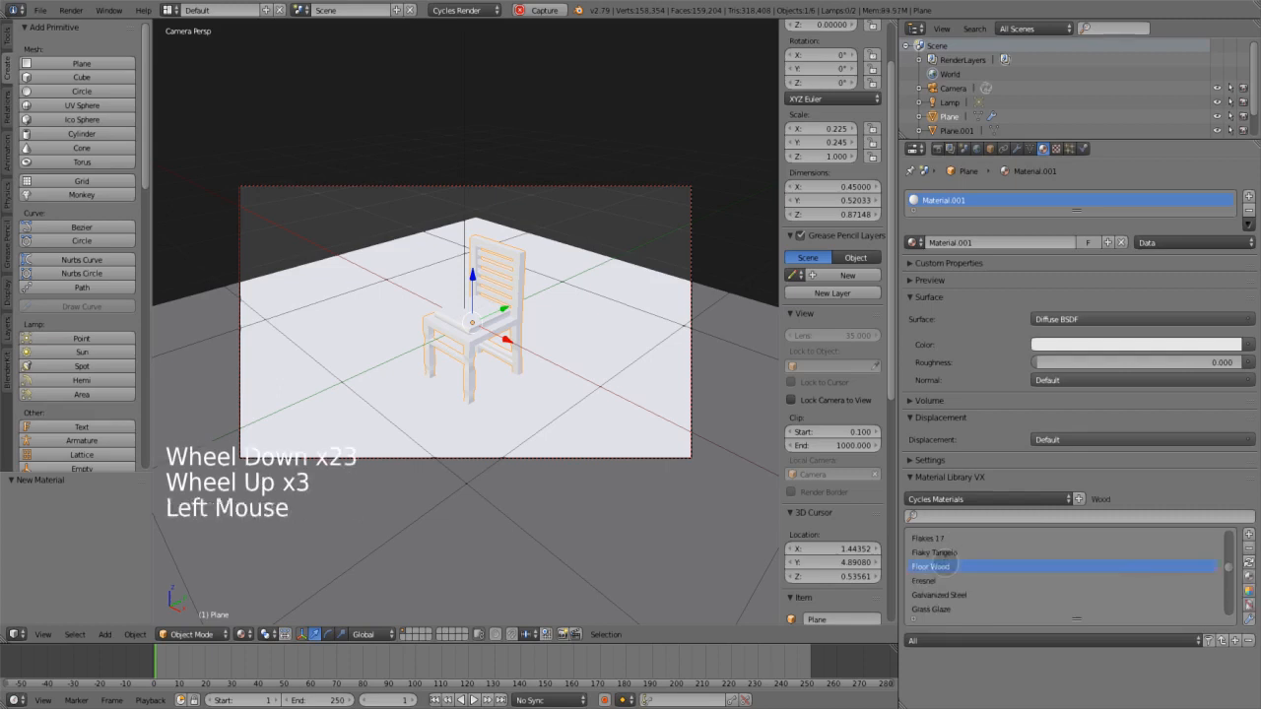
click(1248, 589)
scroll(1024, 414, up, 5)
click(930, 279)
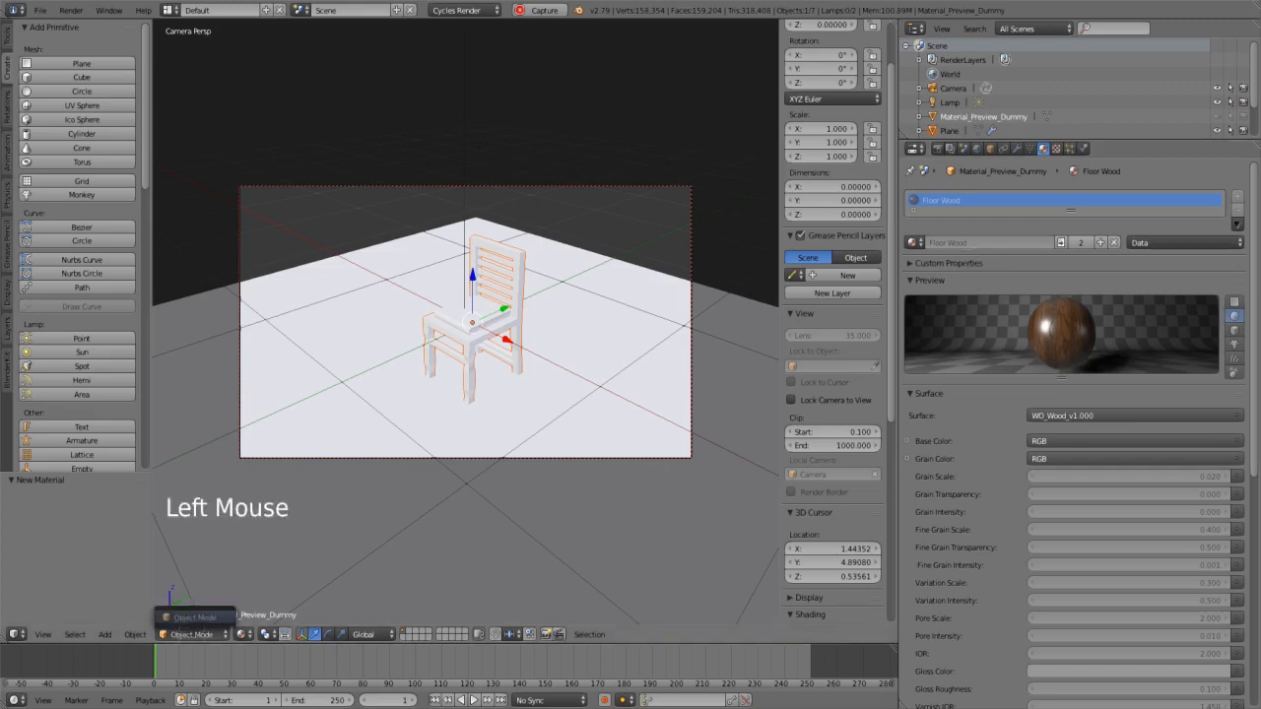
Put the chair frame in Edit Mode and add a second material slot with a new material
right_click(463, 380)
click(192, 634)
click(192, 602)
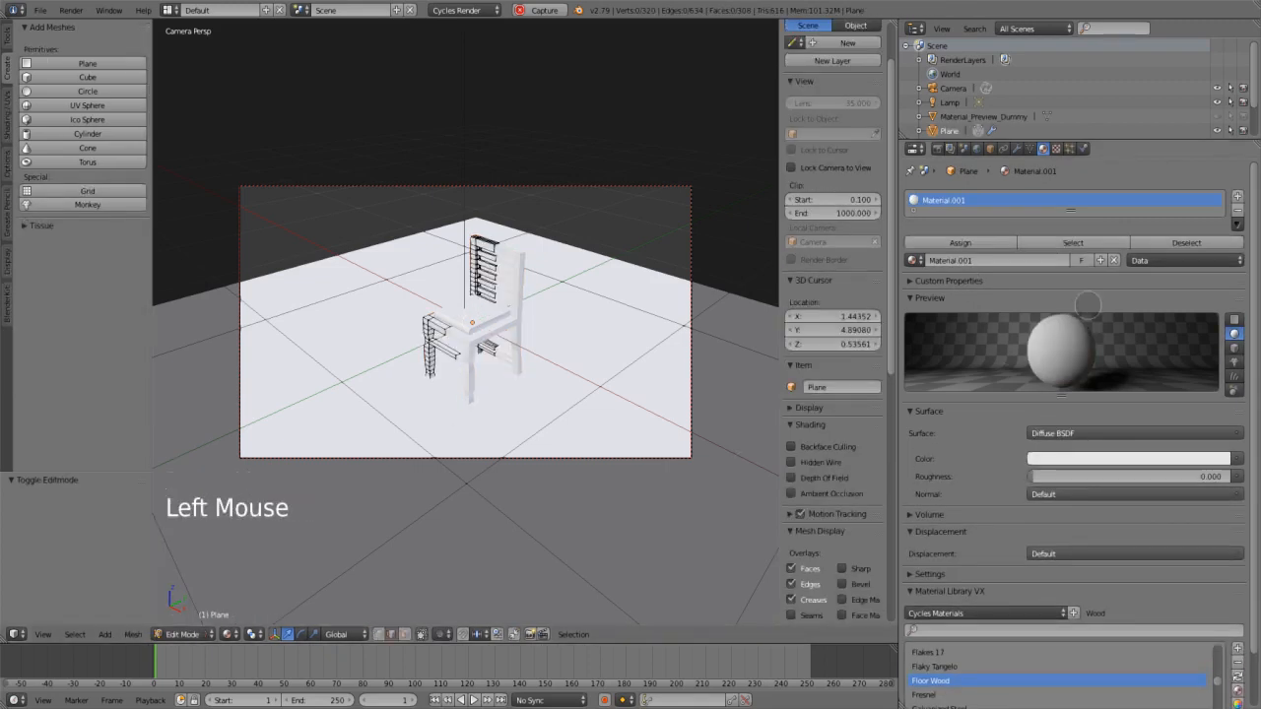
click(1238, 195)
click(960, 312)
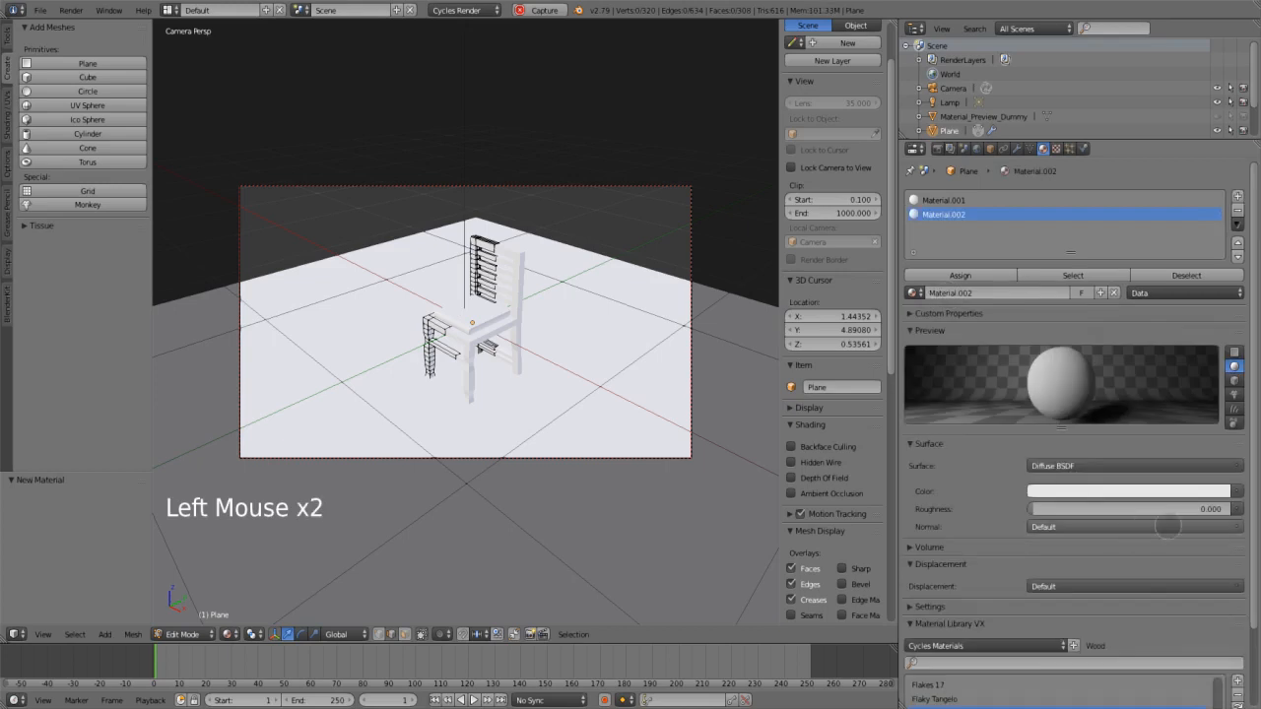
Search the Cycles Materials library for "wood" and select Floor Wood
scroll(995, 562, down, 8)
scroll(1028, 591, up, 1)
click(1022, 573)
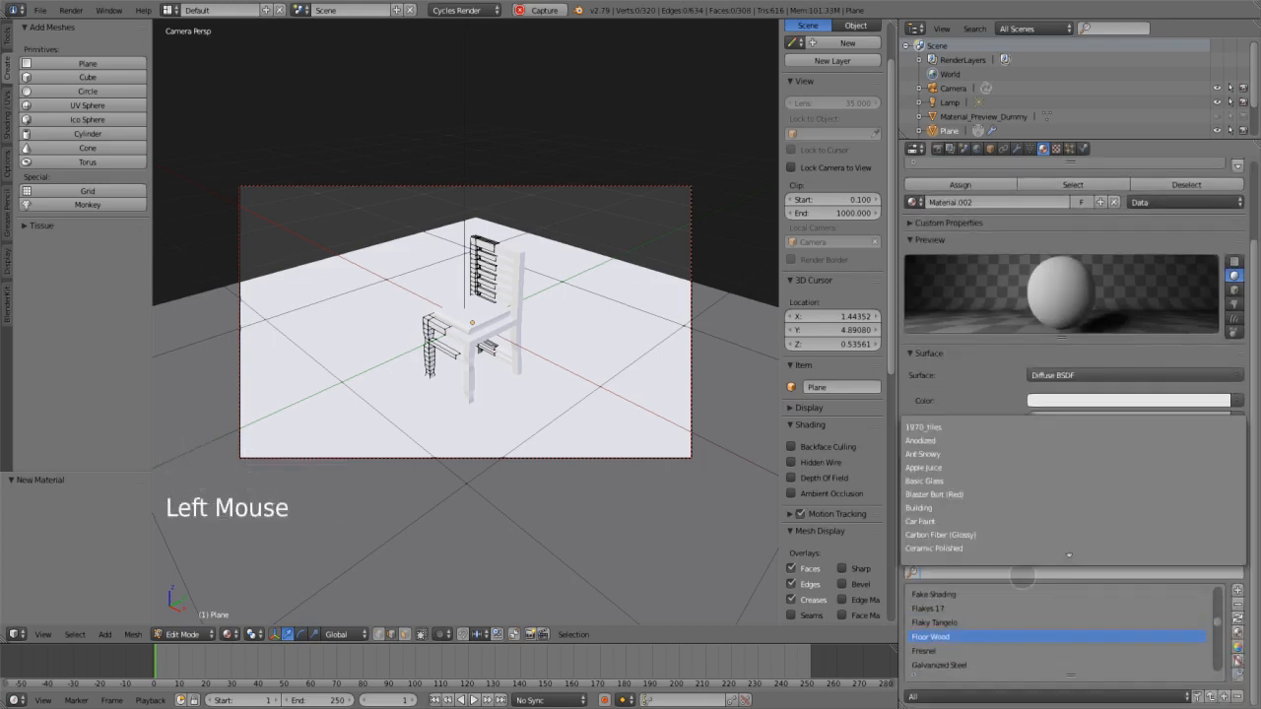
text(wood)
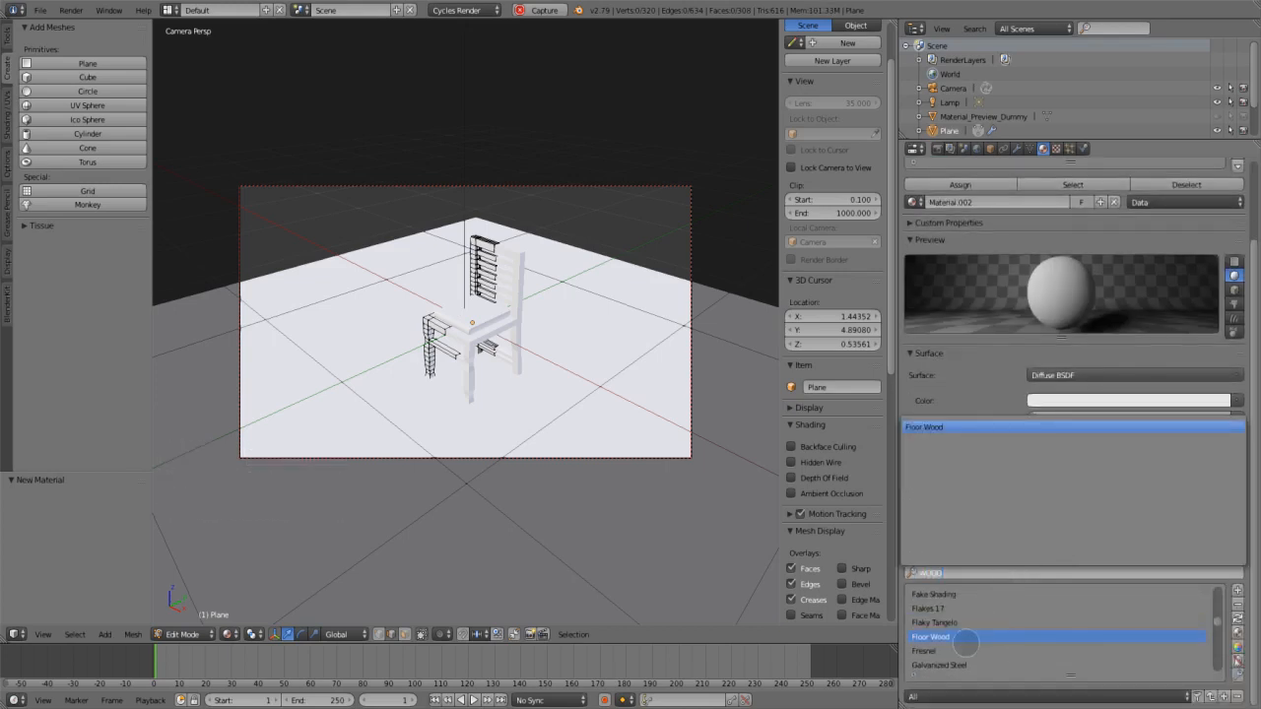
click(965, 639)
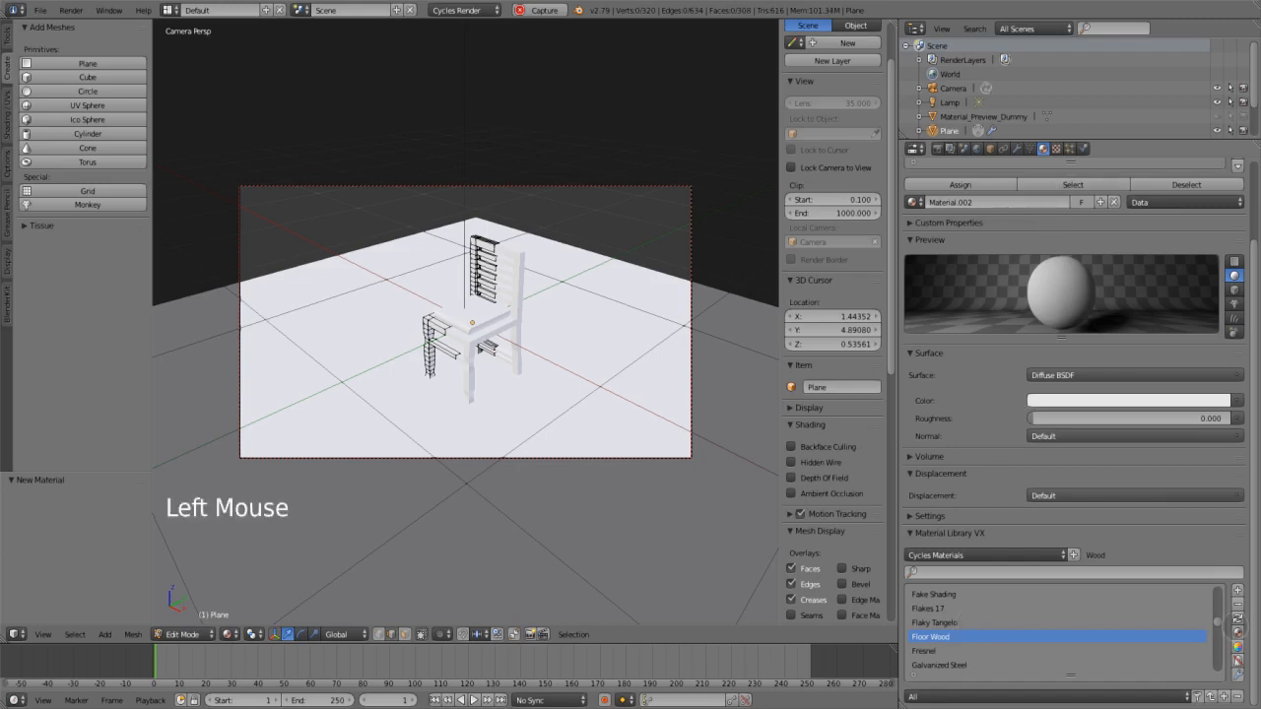
Add Floor Wood from the library to the chair frame and assign it to the whole mesh under Material shading
click(1237, 632)
scroll(1126, 498, up, 4)
click(947, 231)
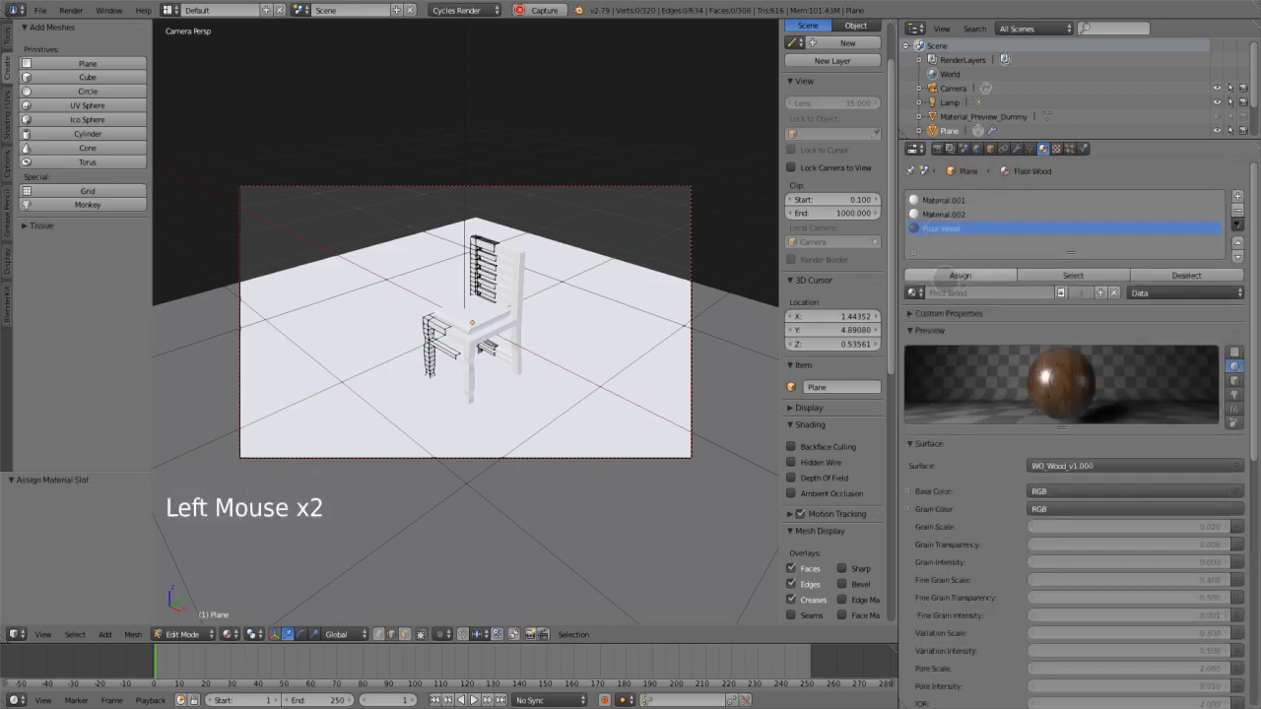
click(1048, 277)
click(229, 635)
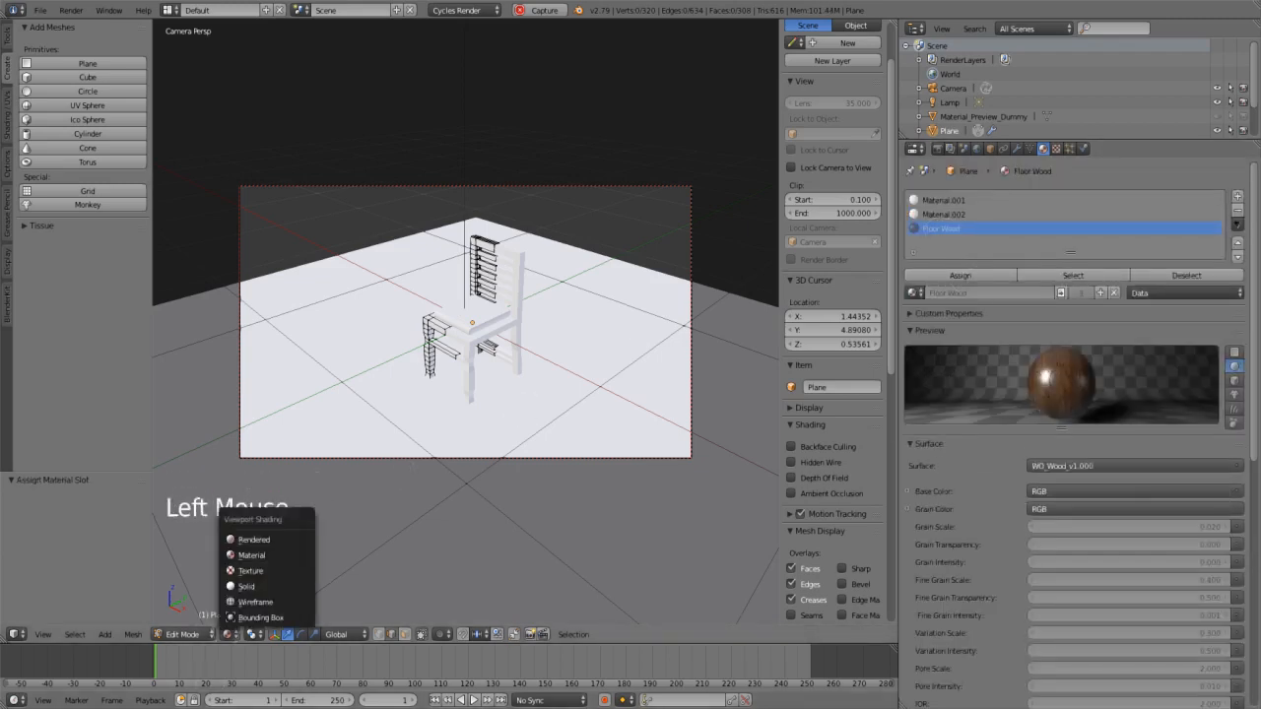
scroll(640, 435, up, 1)
key(a)
double_click(959, 274)
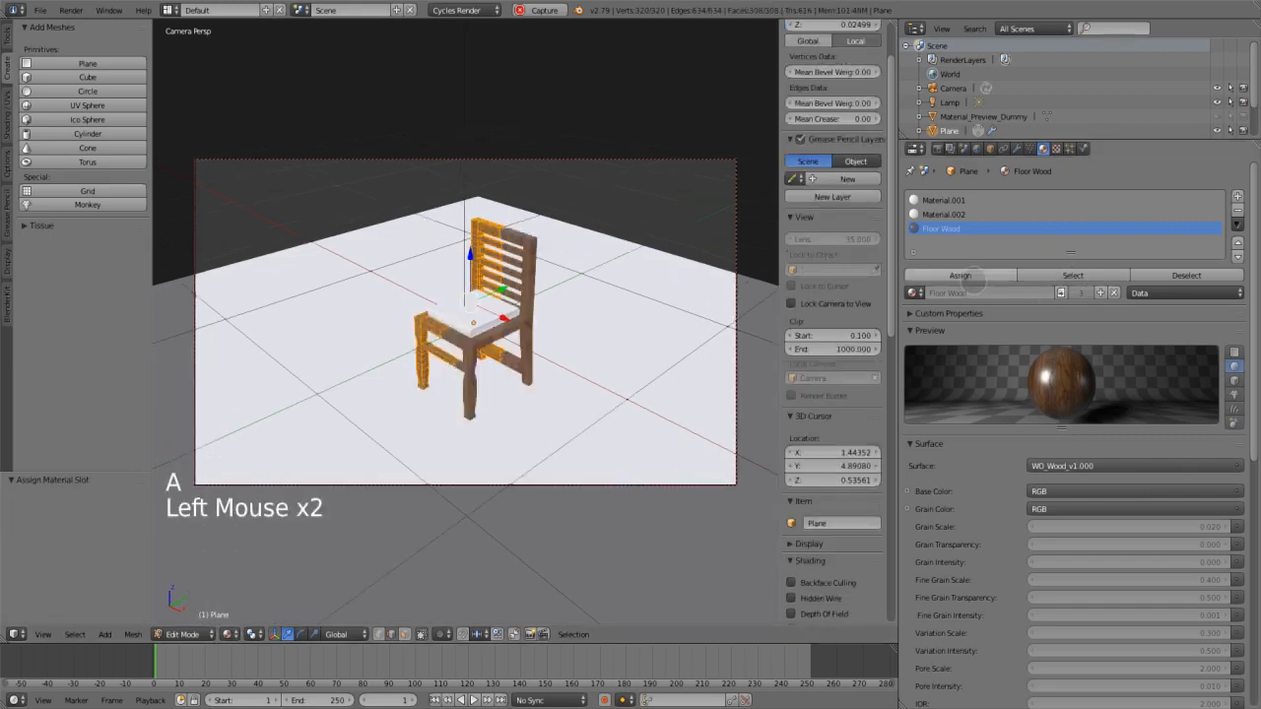
Return the chair frame to Object Mode and inspect its wood material up close
middle_drag(591, 344, 772, 67)
scroll(481, 361, up, 7)
click(183, 634)
click(184, 603)
scroll(532, 394, up, 4)
scroll(552, 404, down, 3)
mouse_move(557, 406)
middle_down()
mouse_move(720, 372)
mouse_move(508, 410)
mouse_move(592, 375)
mouse_move(532, 424)
mouse_move(547, 427)
middle_up()
scroll(508, 409, up, 2)
scroll(532, 423, up, 1)
scroll(532, 423, down, 4)
key(Escape)
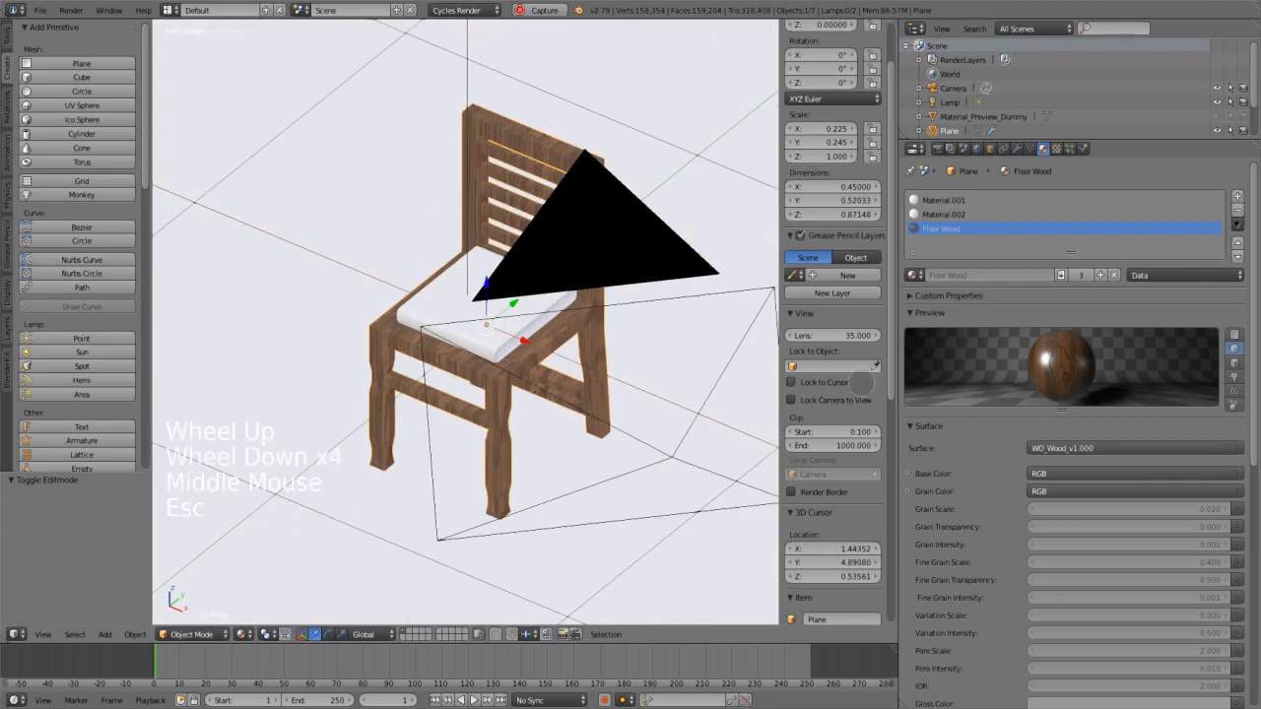
Save the file and render a test image of the chair
key(ctrl+s)
key(F12)
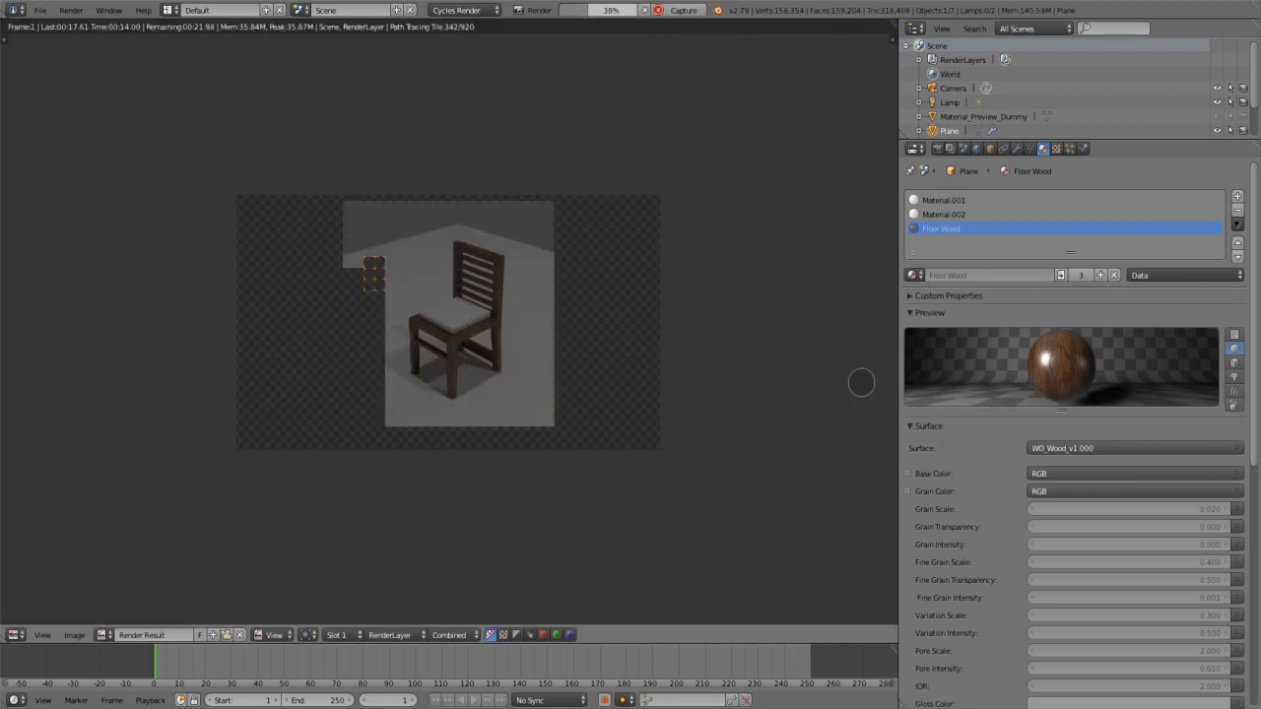
key(Escape)
key(Escape)
scroll(512, 379, up, 3)
Lengthen the seat cushion along Y to about 0.448 and shift it about -0.023 along Y
right_click(507, 359)
click(187, 634)
scroll(453, 384, down, 3)
key(KP_7)
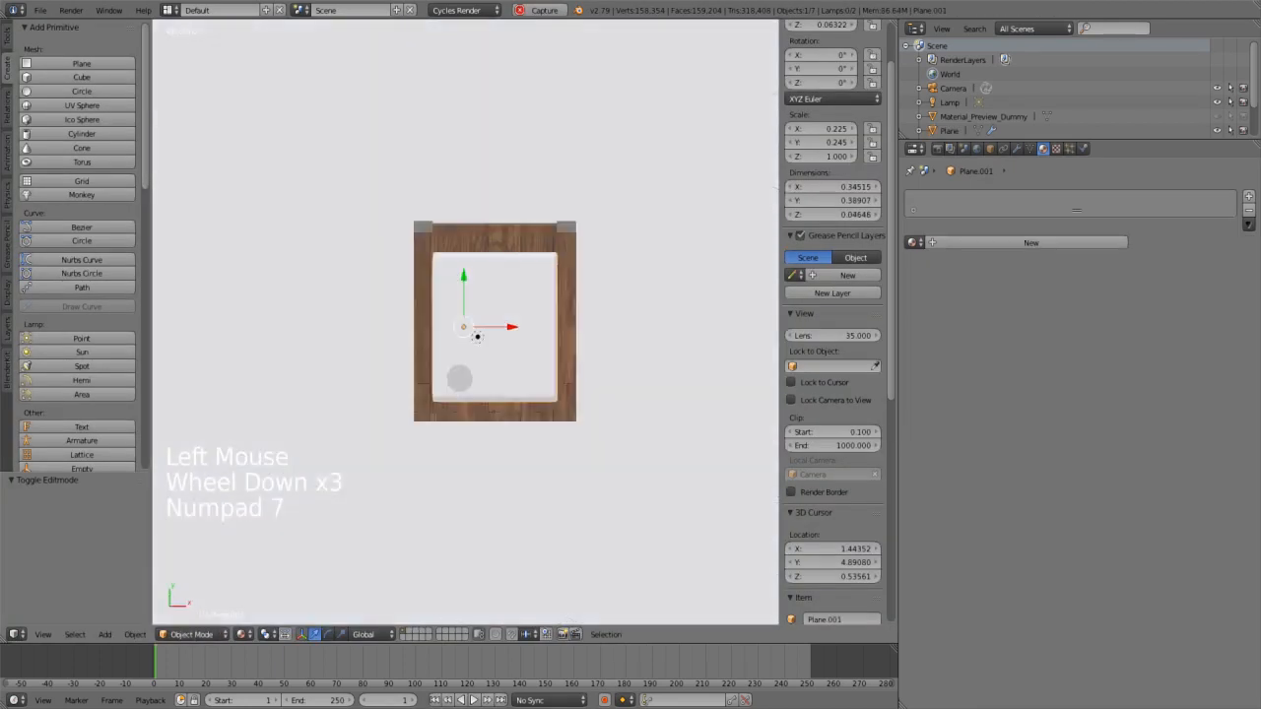
scroll(488, 385, up, 1)
key(s)
key(y)
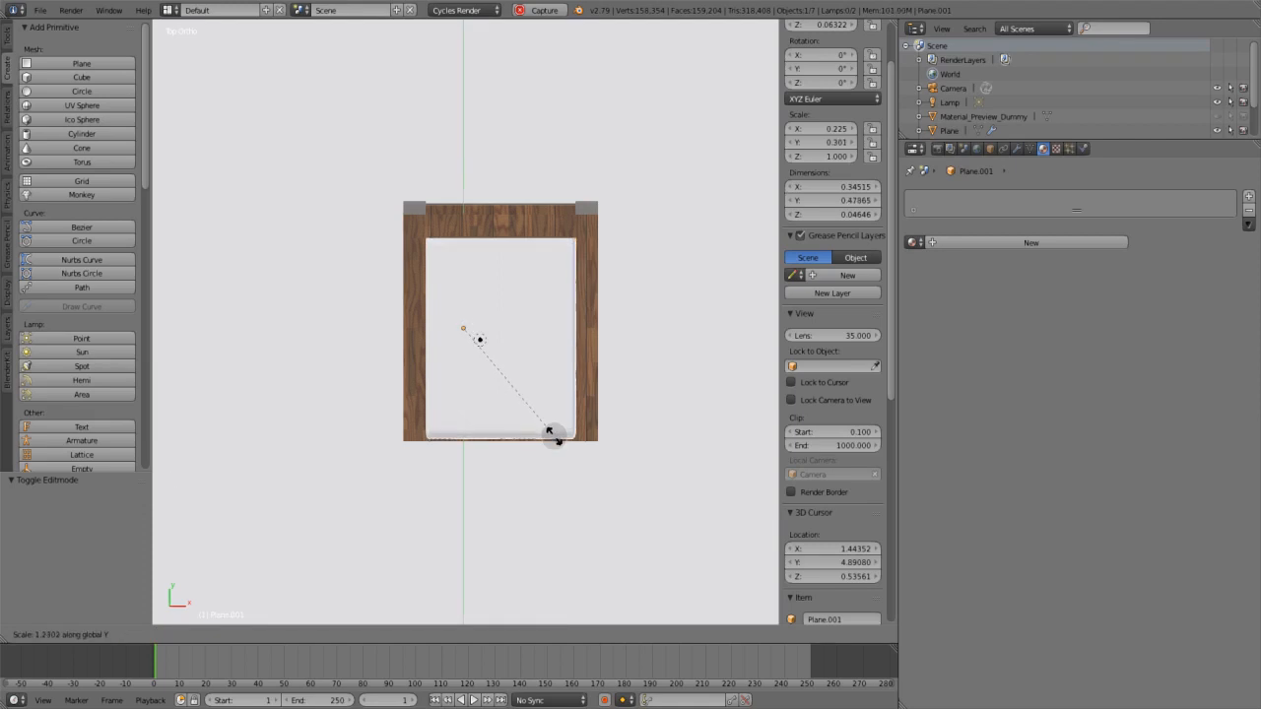
click(548, 426)
click(468, 288)
drag(463, 280, 463, 290)
middle_drag(564, 368, 560, 340)
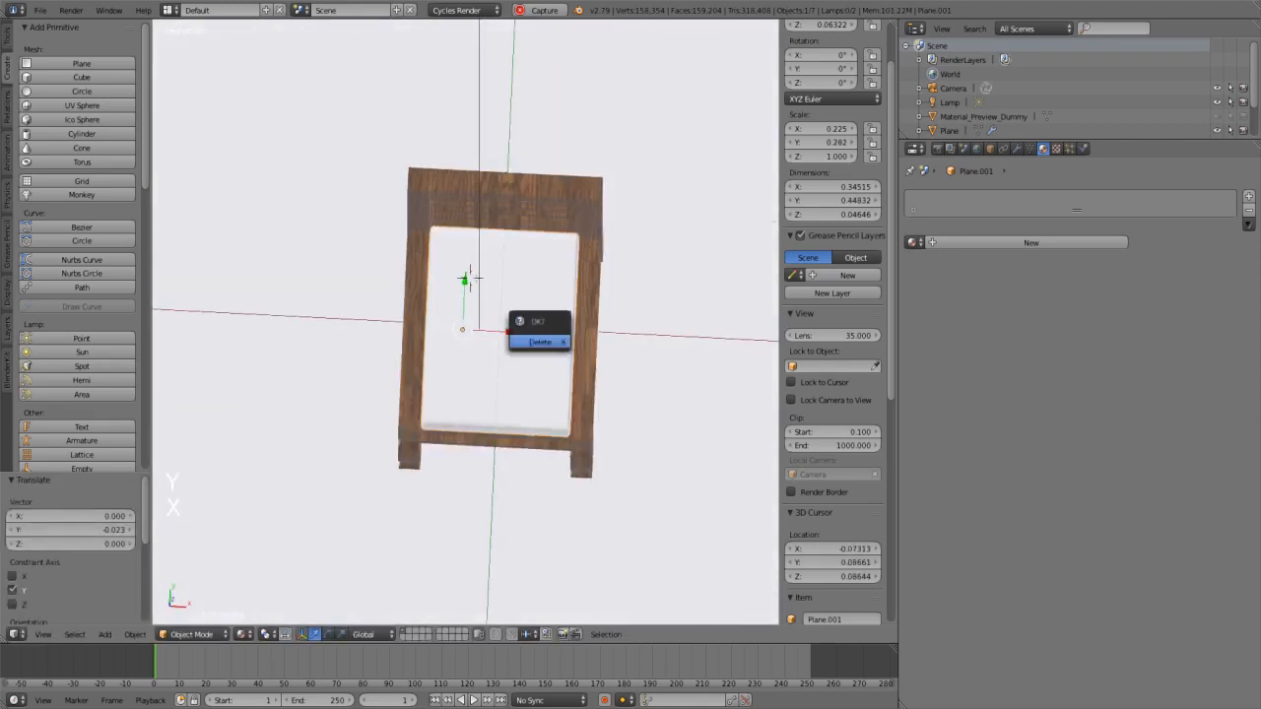
Widen the seat cushion along X to about 0.437 and shift it along X to centre it on the frame
key(s)
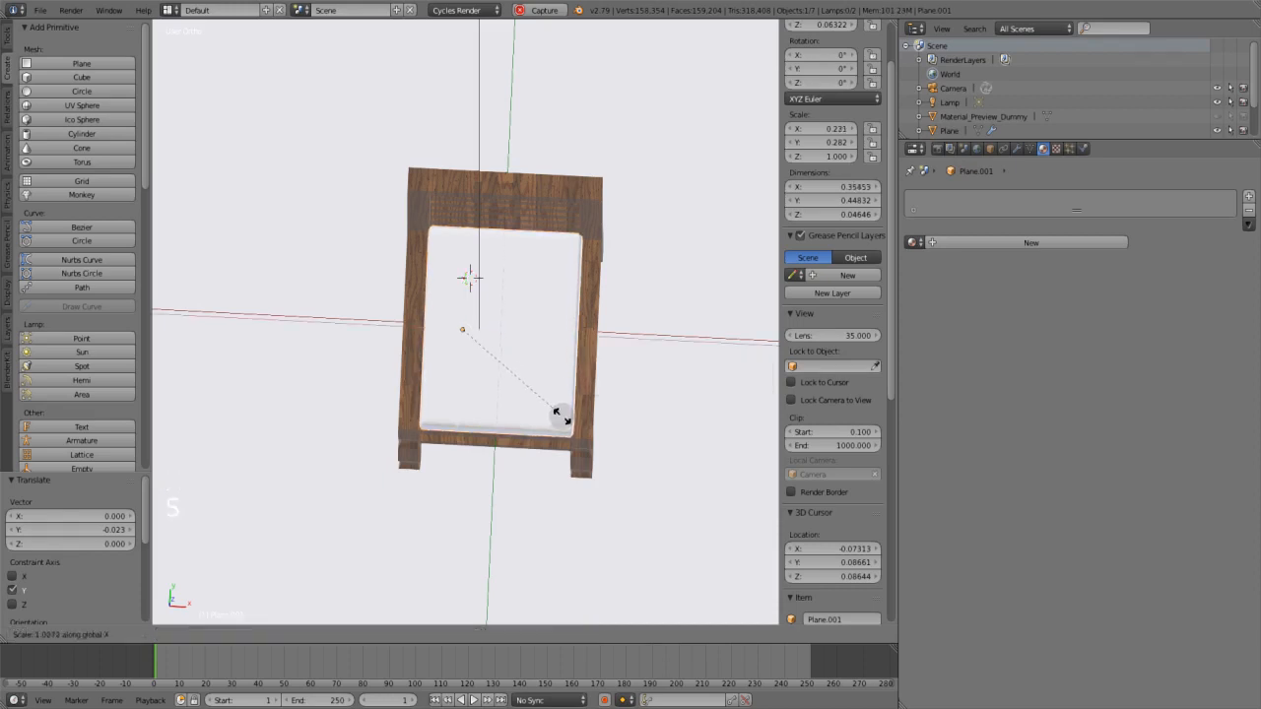
click(578, 433)
drag(520, 331, 512, 331)
key(s)
key(x)
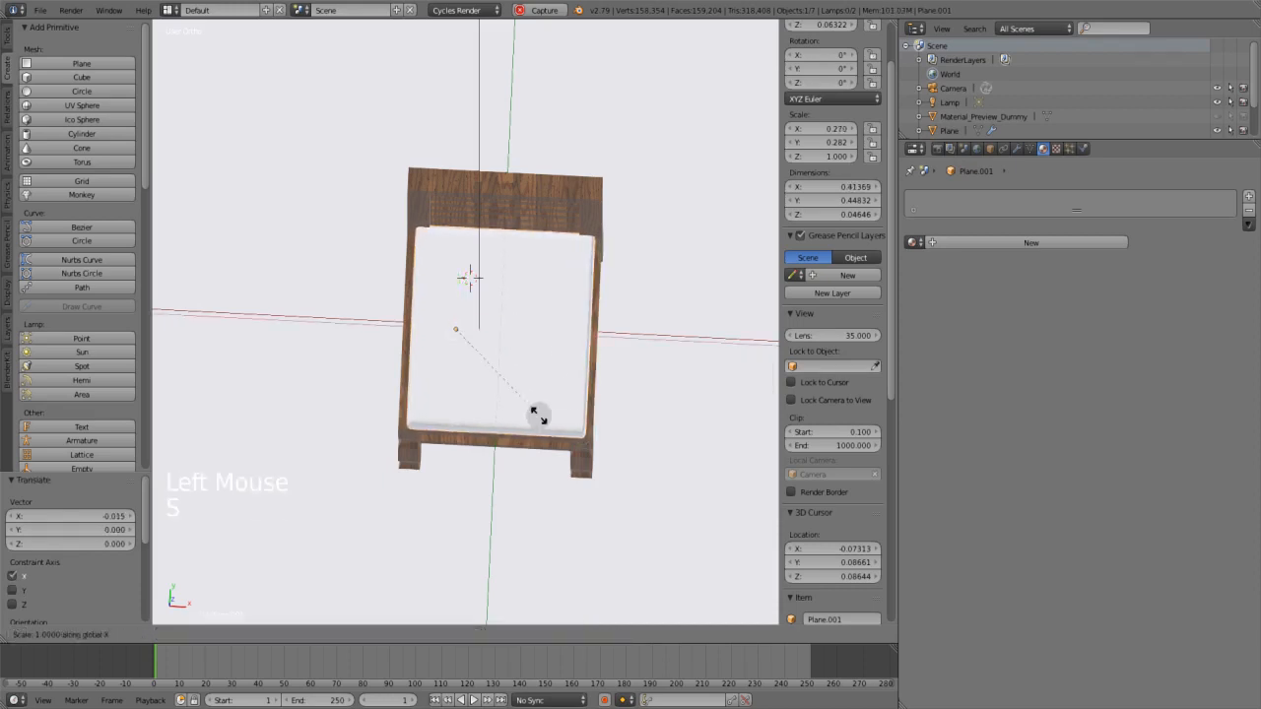
click(533, 412)
scroll(535, 397, down, 2)
middle_drag(535, 397, 526, 463)
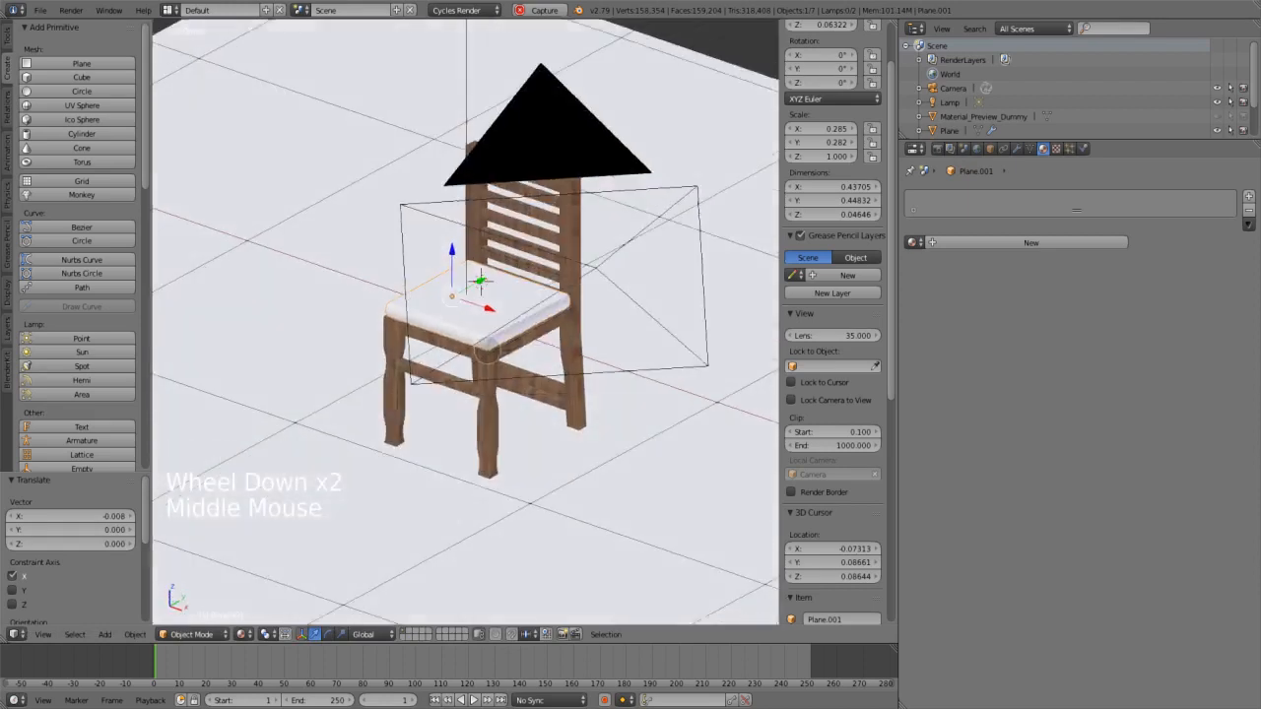
Create a material for the floor plane and replace it with the existing Floor Wood material
scroll(525, 468, down, 5)
right_click(526, 476)
click(1011, 243)
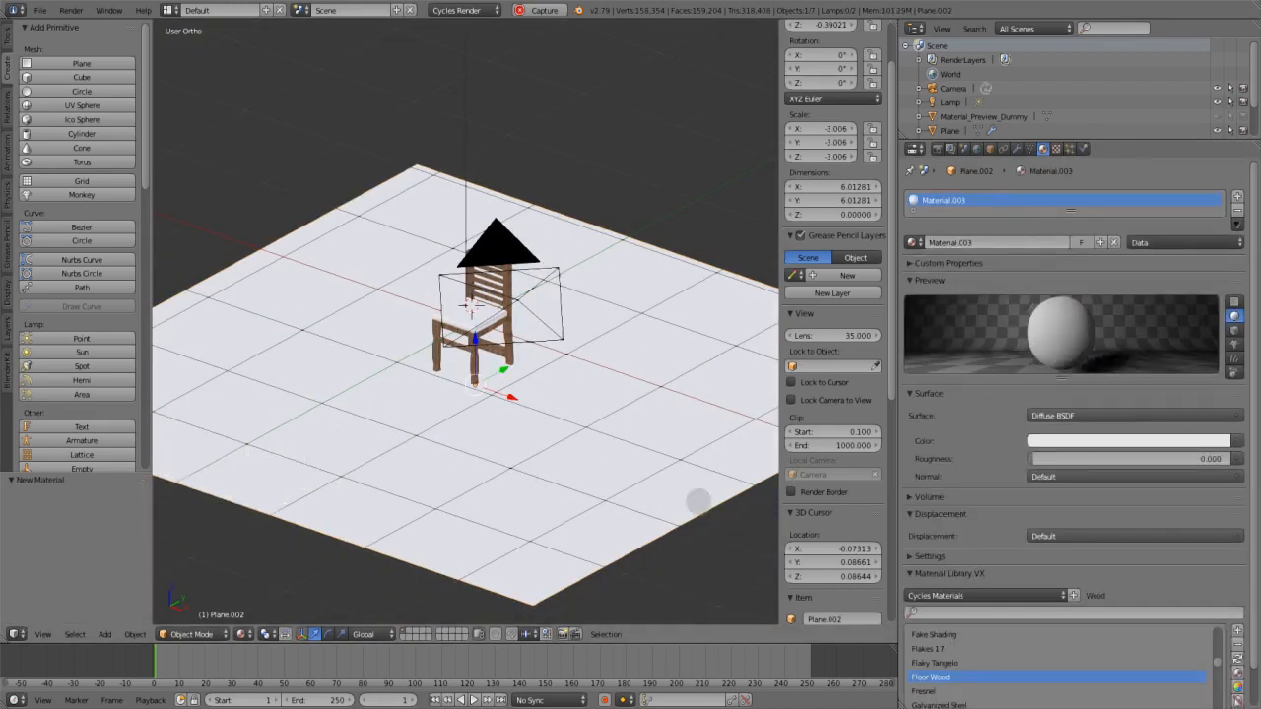
right_click(699, 502)
click(918, 242)
click(942, 318)
Put the floor plane in Edit Mode and assign Floor Wood to its face
click(193, 634)
click(193, 596)
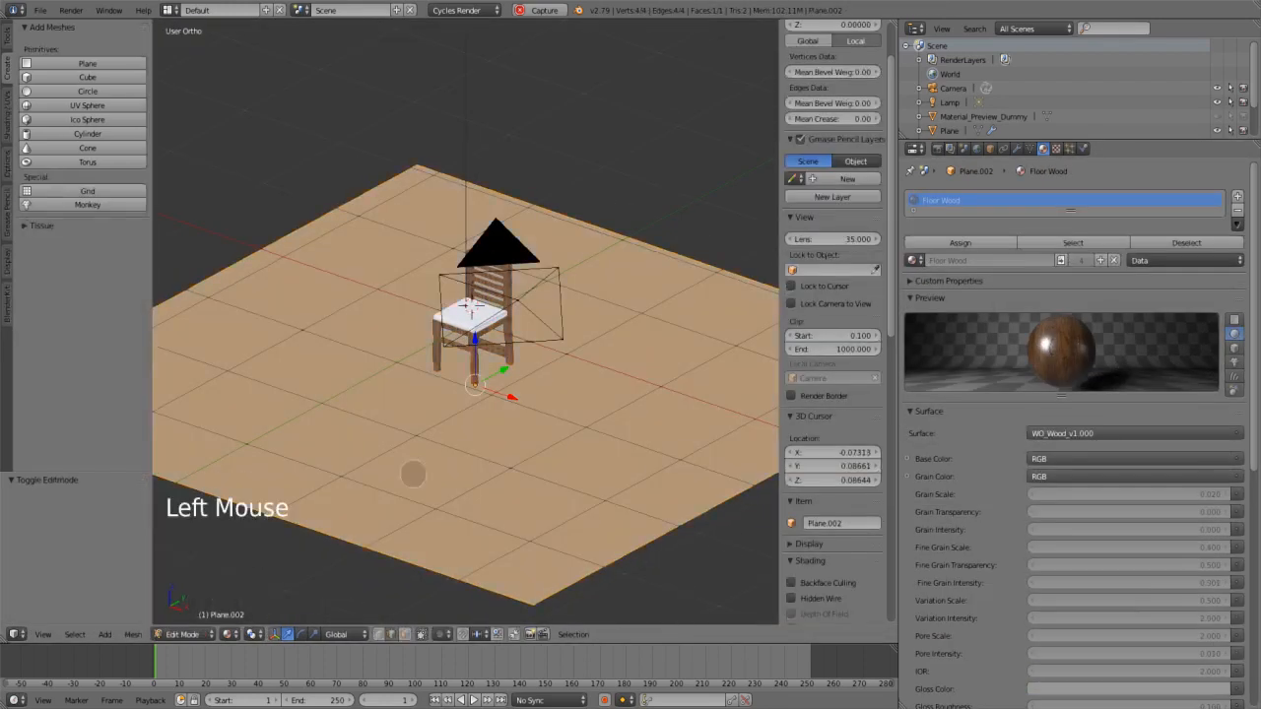
scroll(414, 473, down, 2)
middle_drag(466, 566, 599, 532)
scroll(599, 532, up, 4)
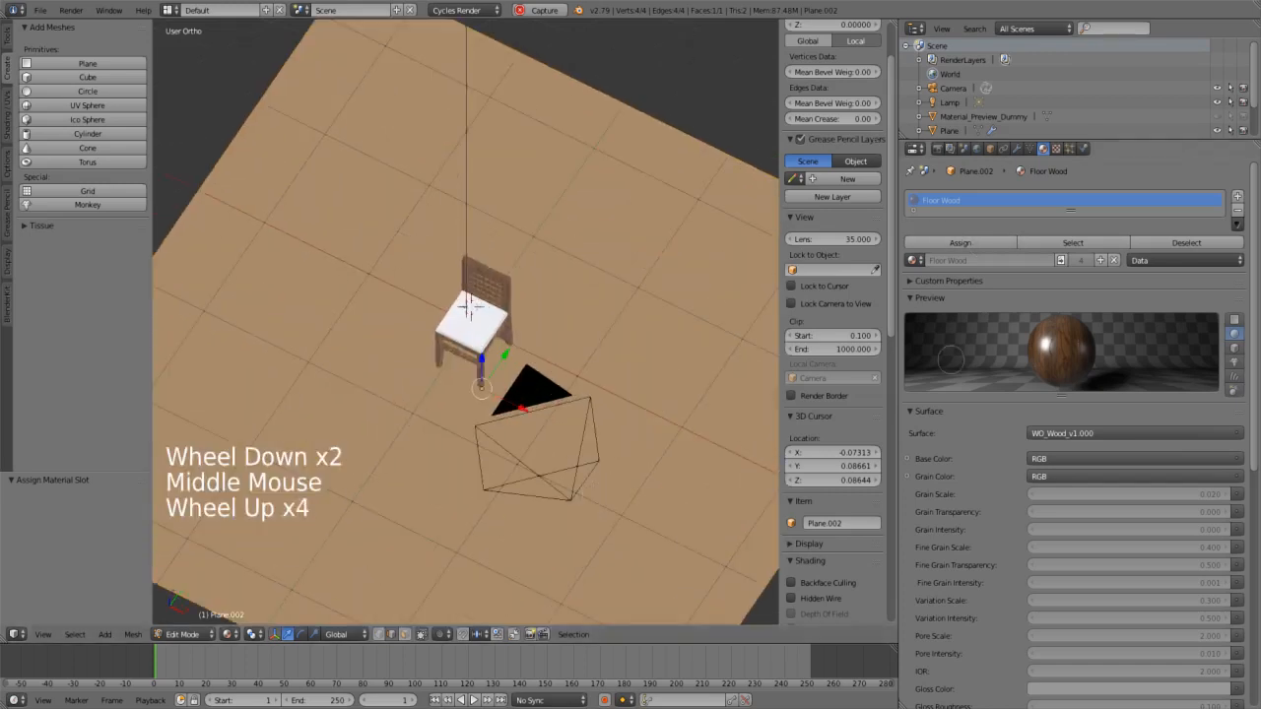
click(960, 244)
Return the floor plane to Object Mode and set the viewport shading to Material
scroll(722, 351, down, 4)
click(195, 636)
click(195, 616)
click(244, 635)
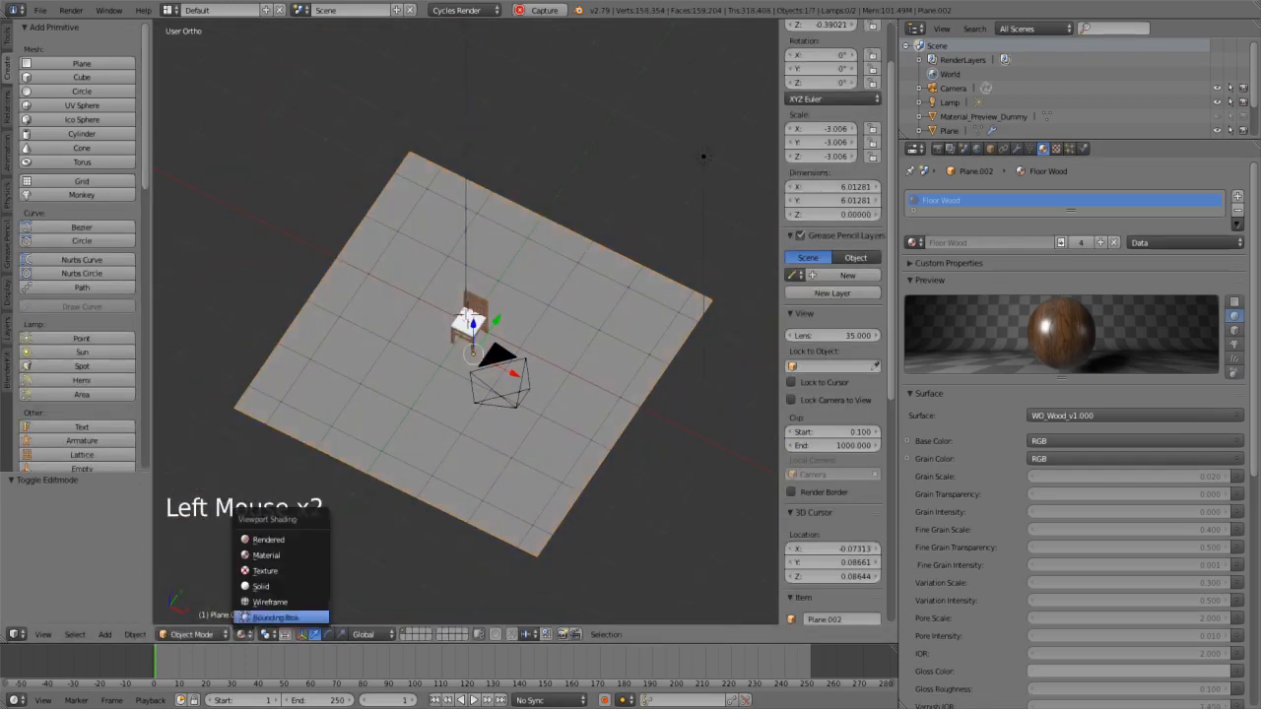
click(287, 552)
middle_drag(394, 493, 400, 400)
Reassign Floor Wood to the entire floor plane in Edit Mode and return to Object Mode
click(193, 635)
click(194, 597)
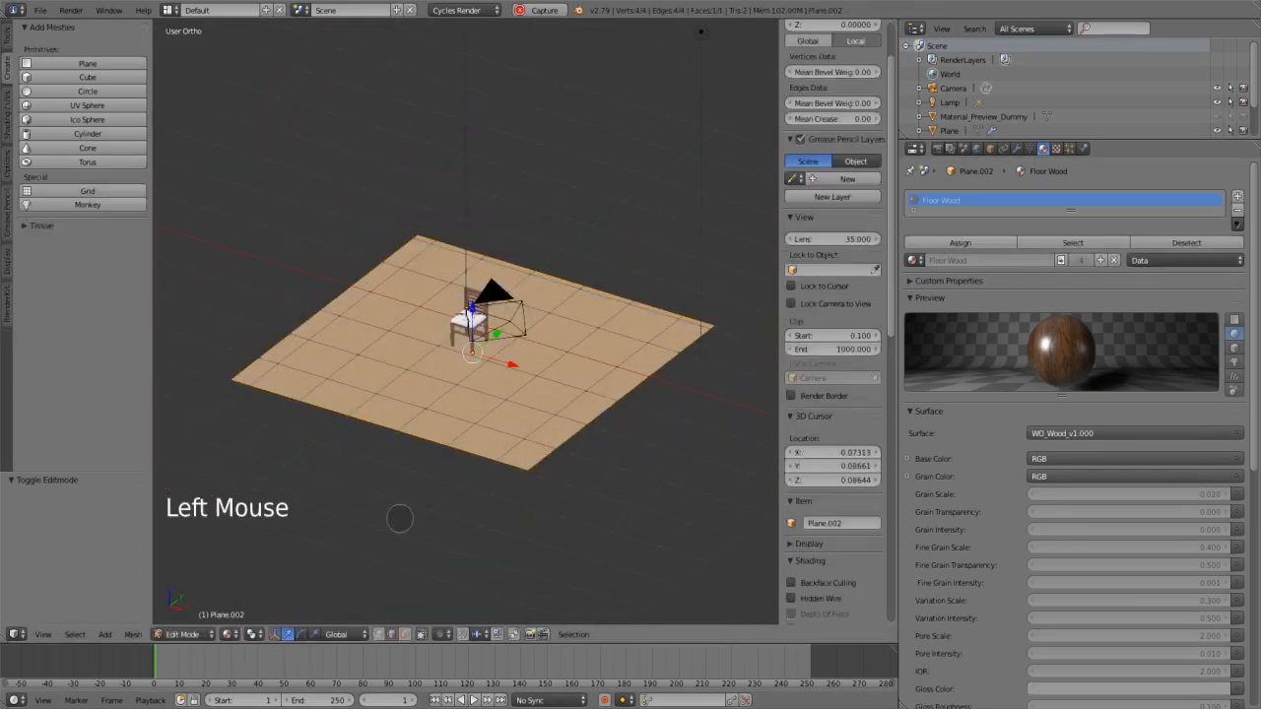
key(a)
key(a)
click(1074, 243)
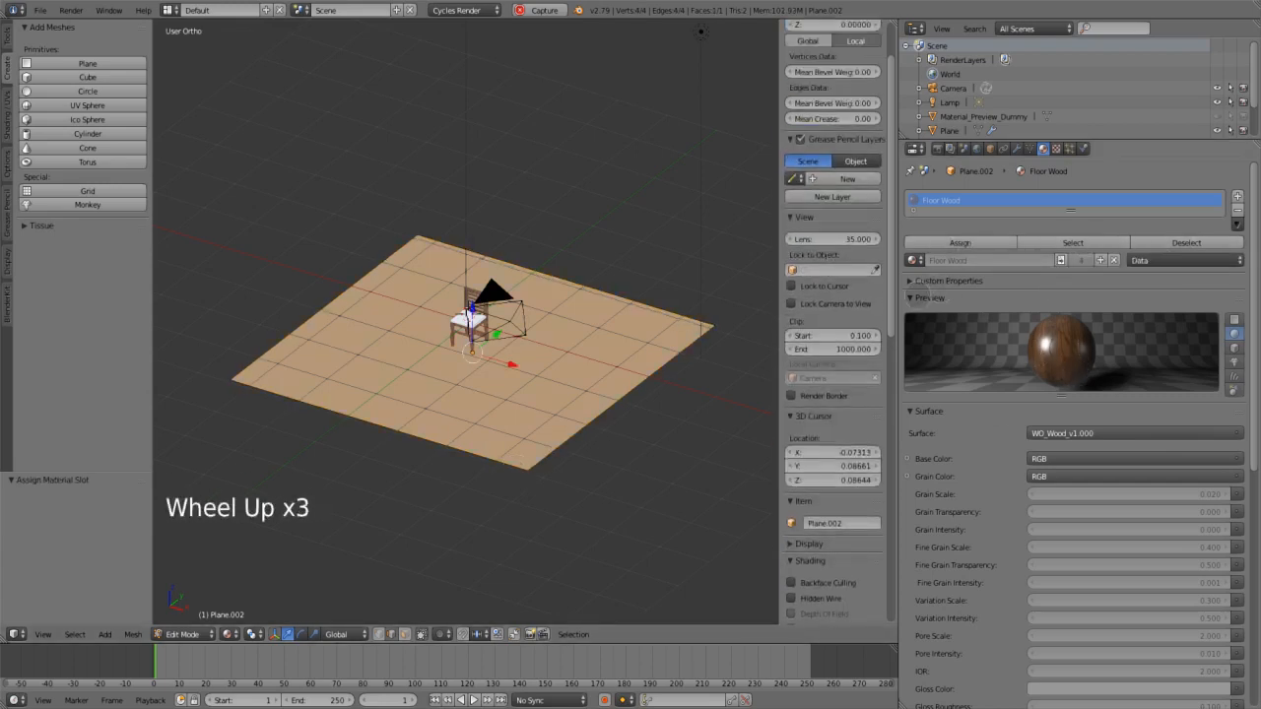
click(931, 281)
click(182, 634)
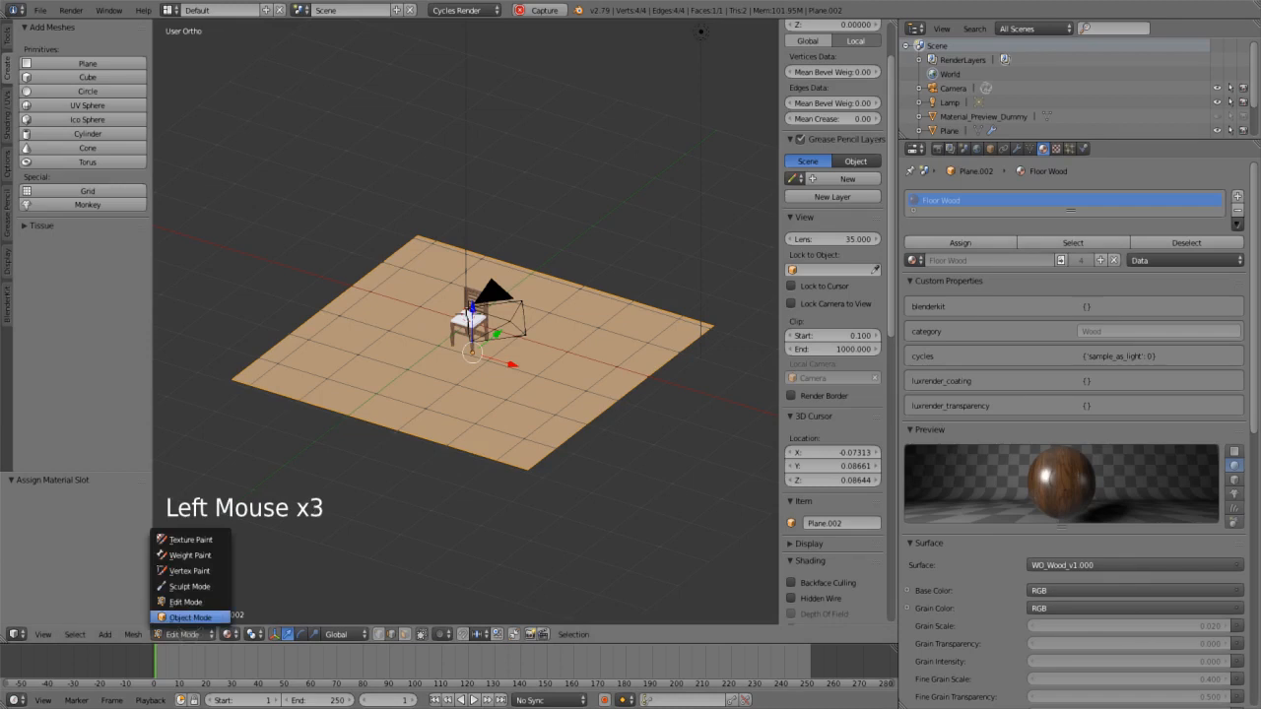
click(187, 618)
Render the scene to check the wooden floor, then close the render
middle_drag(500, 451, 459, 436)
scroll(459, 437, up, 6)
key(F12)
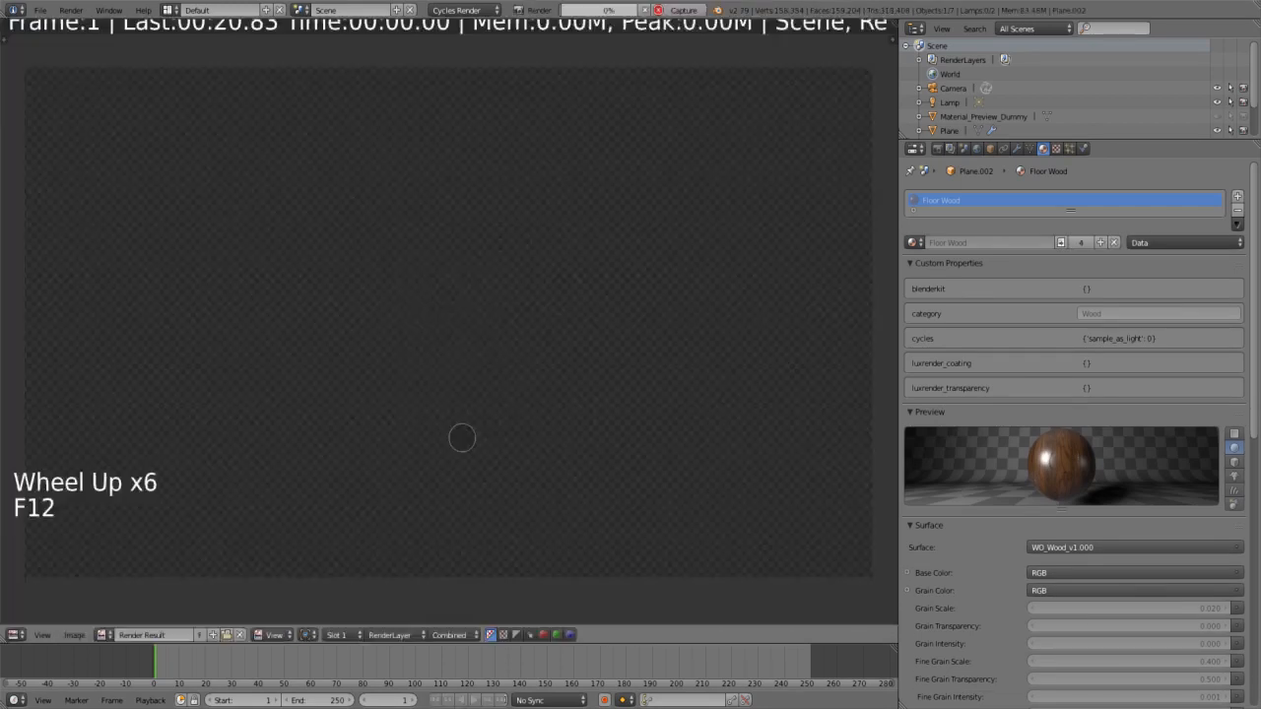
key(Escape)
key(Escape)
key(Escape)
scroll(515, 443, down, 9)
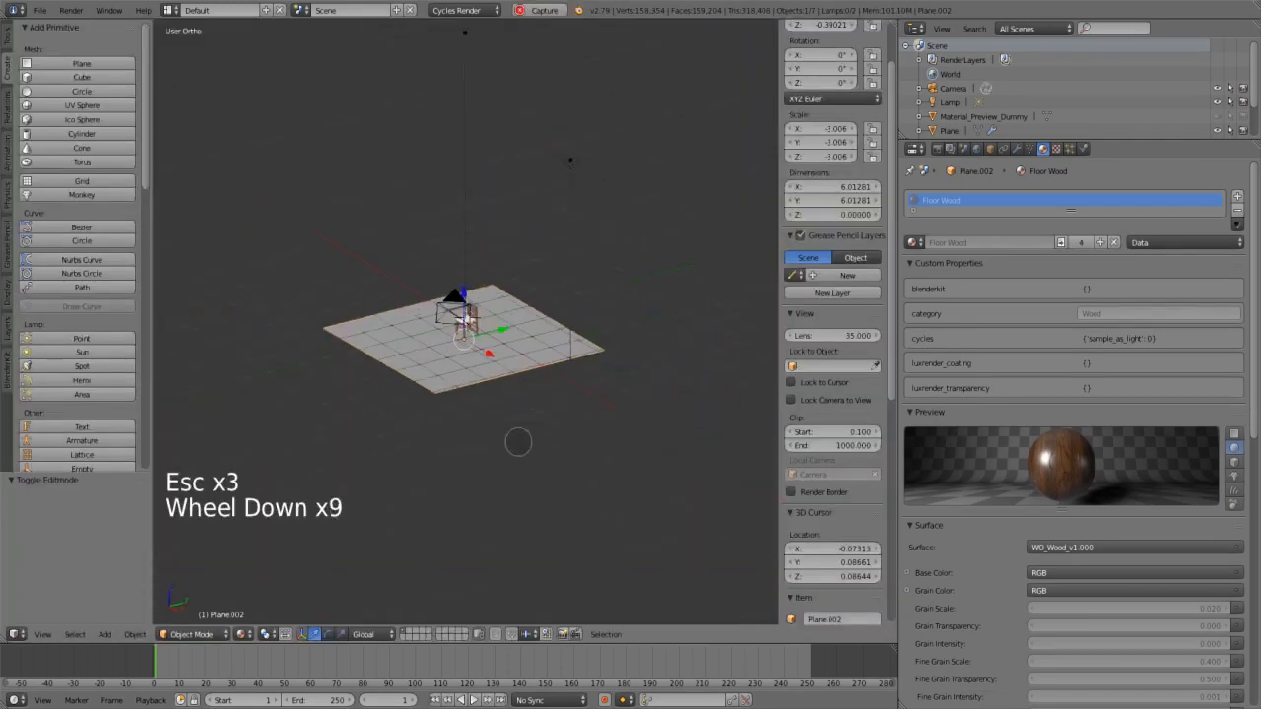
Select the original lamp and move it about -2.262 along X
middle_drag(515, 443, 571, 394)
right_click(605, 146)
drag(644, 157, 535, 148)
right_click(534, 149)
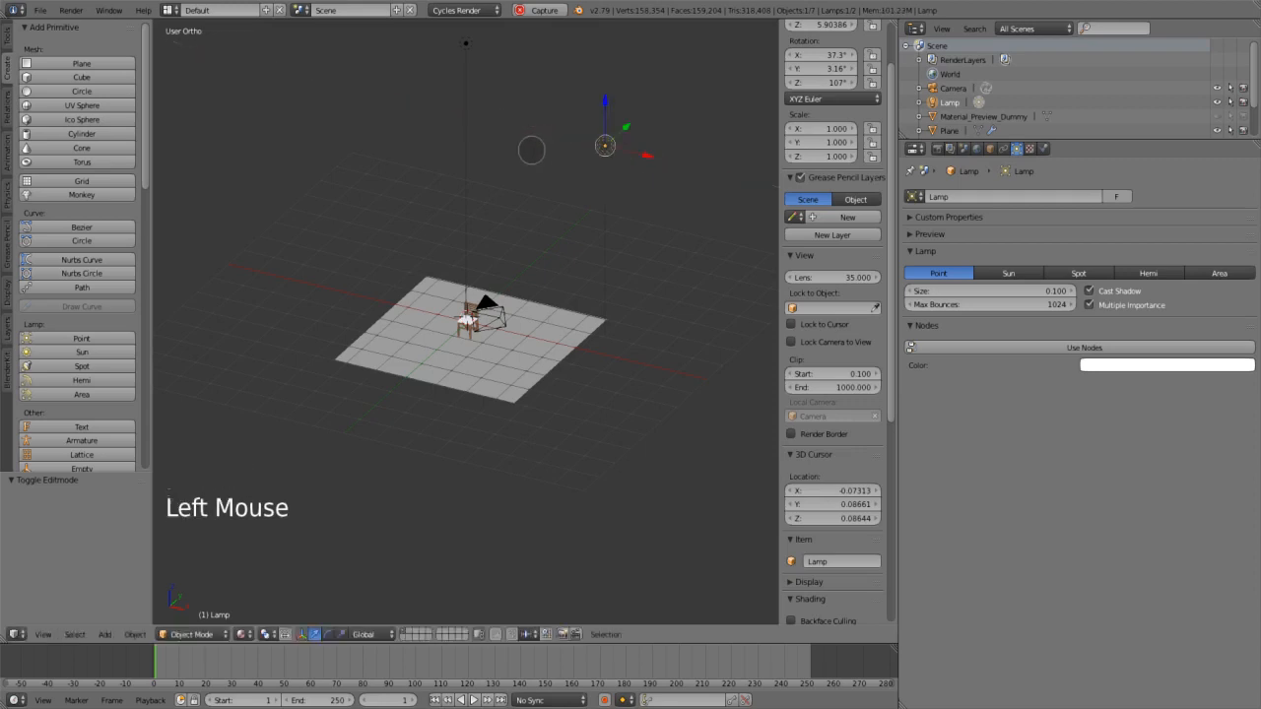
key(KP_1)
drag(651, 108, 576, 197)
middle_drag(576, 197, 560, 276)
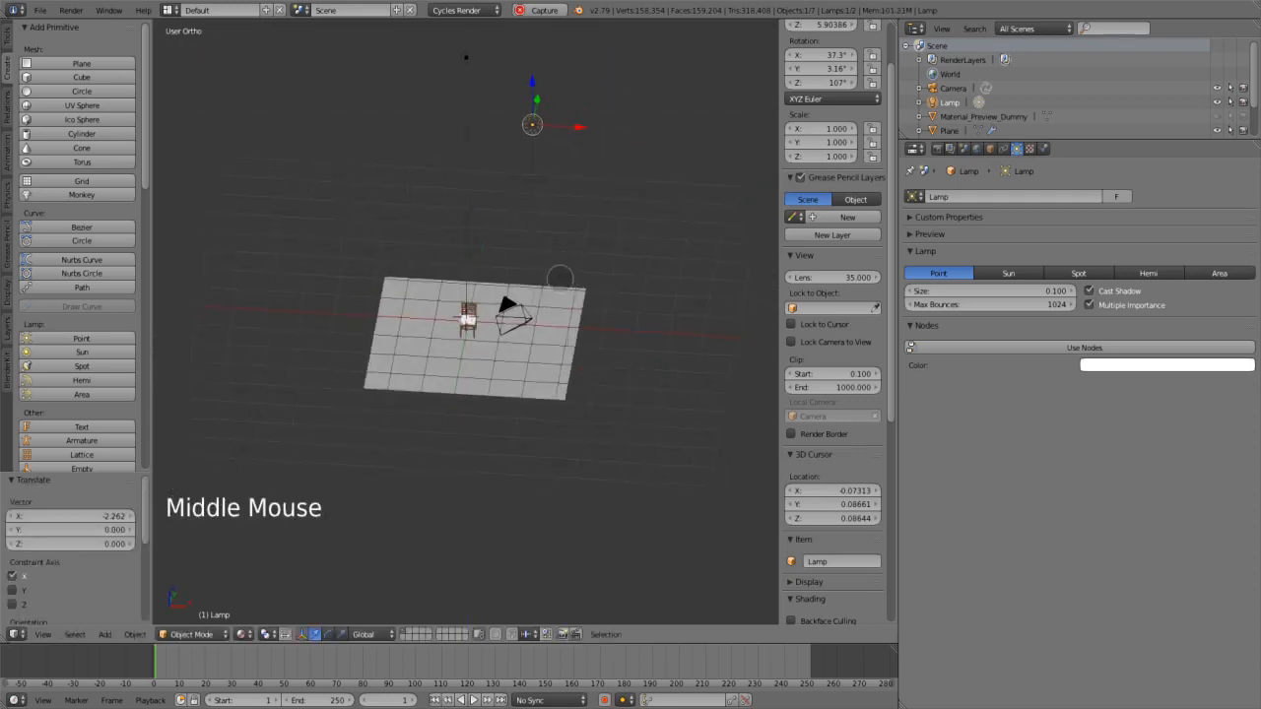
Select the point lamp above the chair and render a test image
right_click(466, 57)
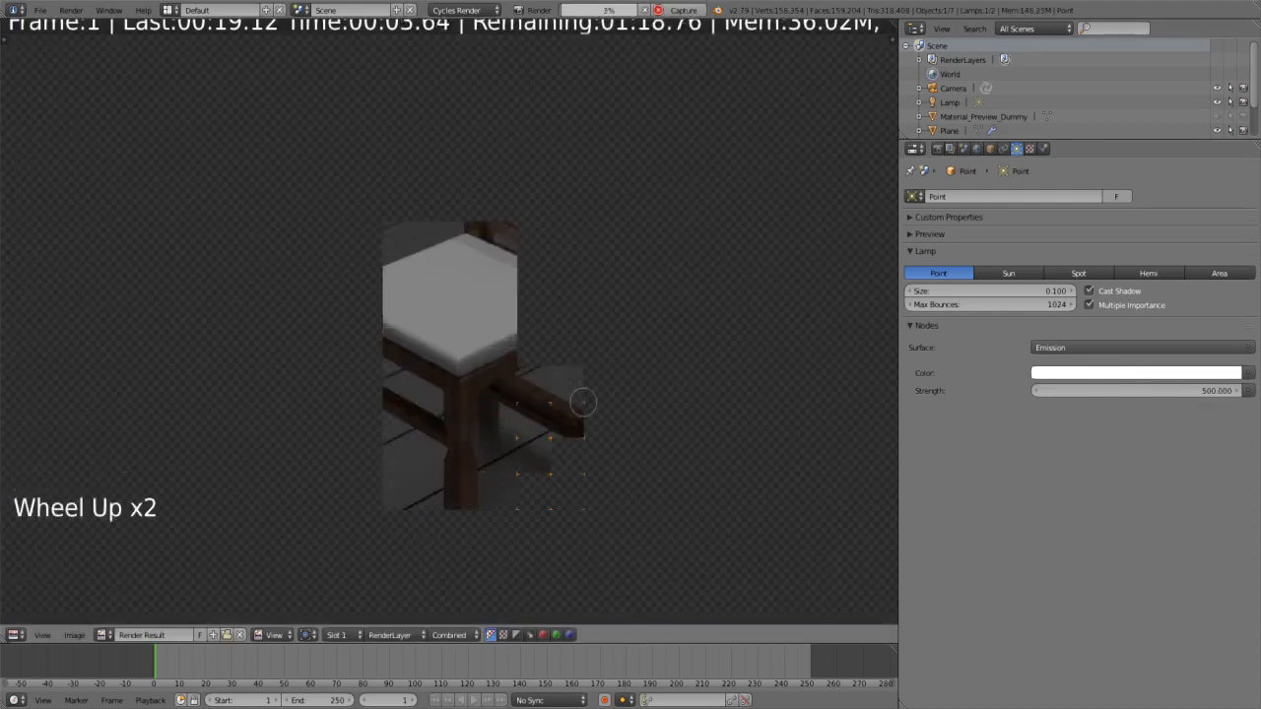
key(Escape)
key(Escape)
key(Escape)
Enable nodes for the World surface and render the scene again
click(976, 148)
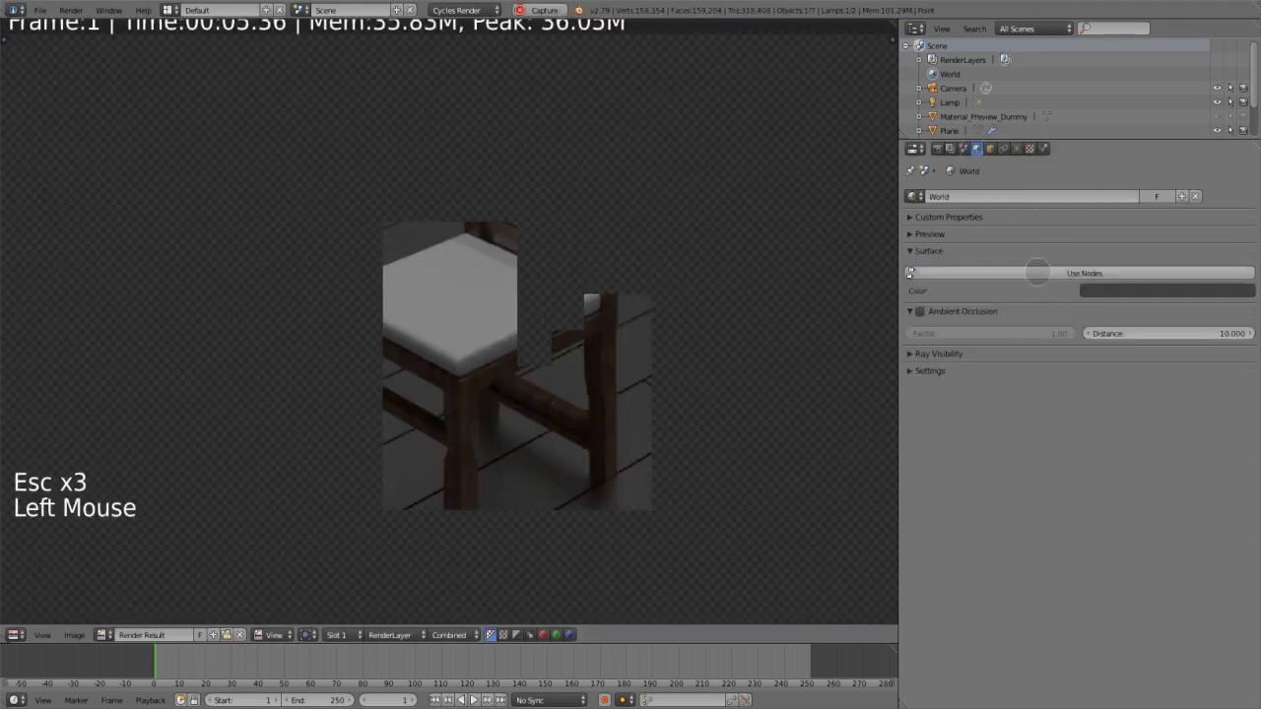
click(1038, 273)
key(Escape)
key(Escape)
key(F12)
Set the film exposure to 2 and enable denoising for the render layer
click(937, 148)
scroll(1070, 554, down, 10)
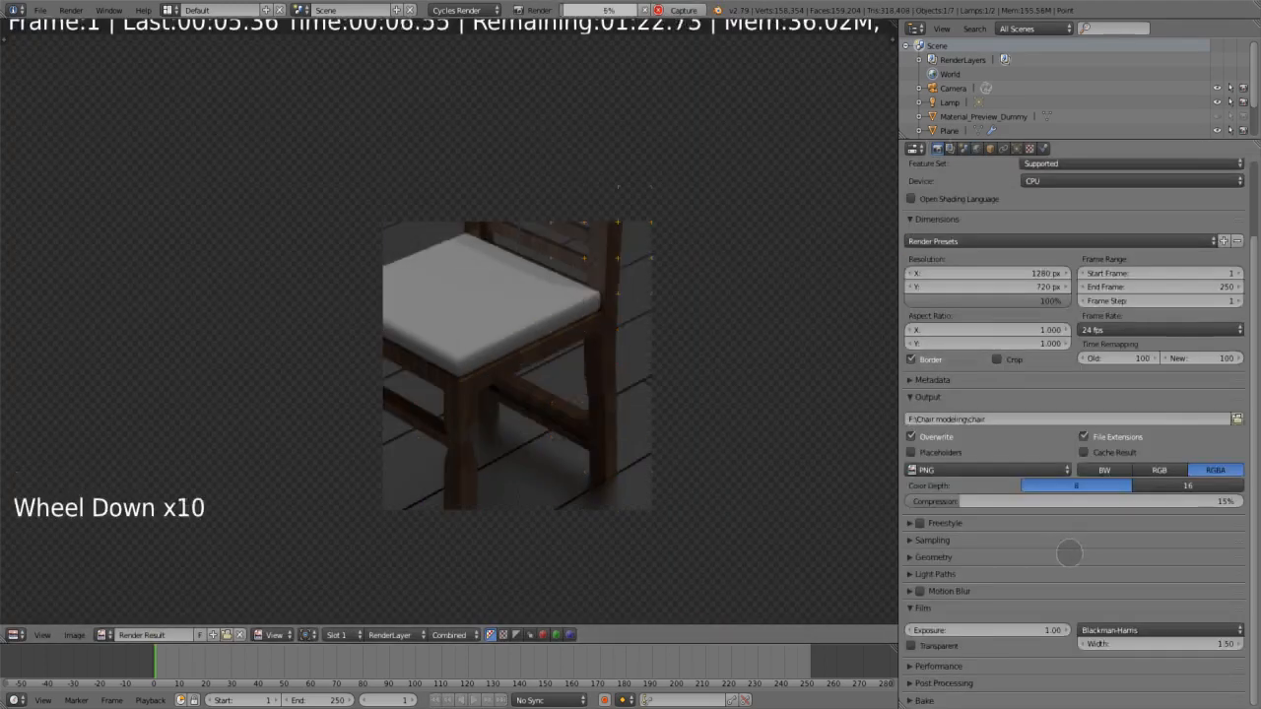
click(1005, 631)
text(2)
key(Return)
click(951, 148)
click(1013, 383)
Examine the Sampling, Light Paths and Motion Blur render settings
click(937, 148)
scroll(1179, 503, down, 3)
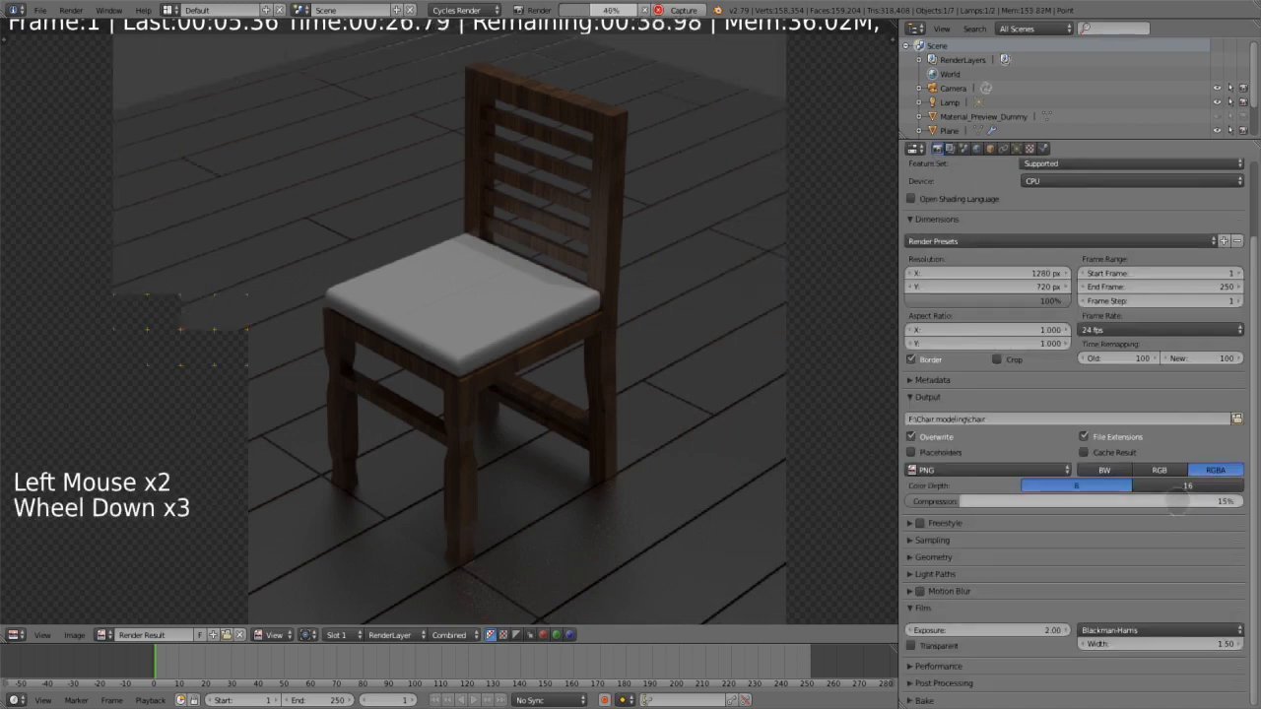
click(954, 540)
scroll(1046, 532, down, 6)
click(954, 581)
scroll(1046, 558, down, 6)
click(953, 591)
scroll(1047, 559, down, 3)
scroll(1046, 559, up, 3)
scroll(597, 376, down, 5)
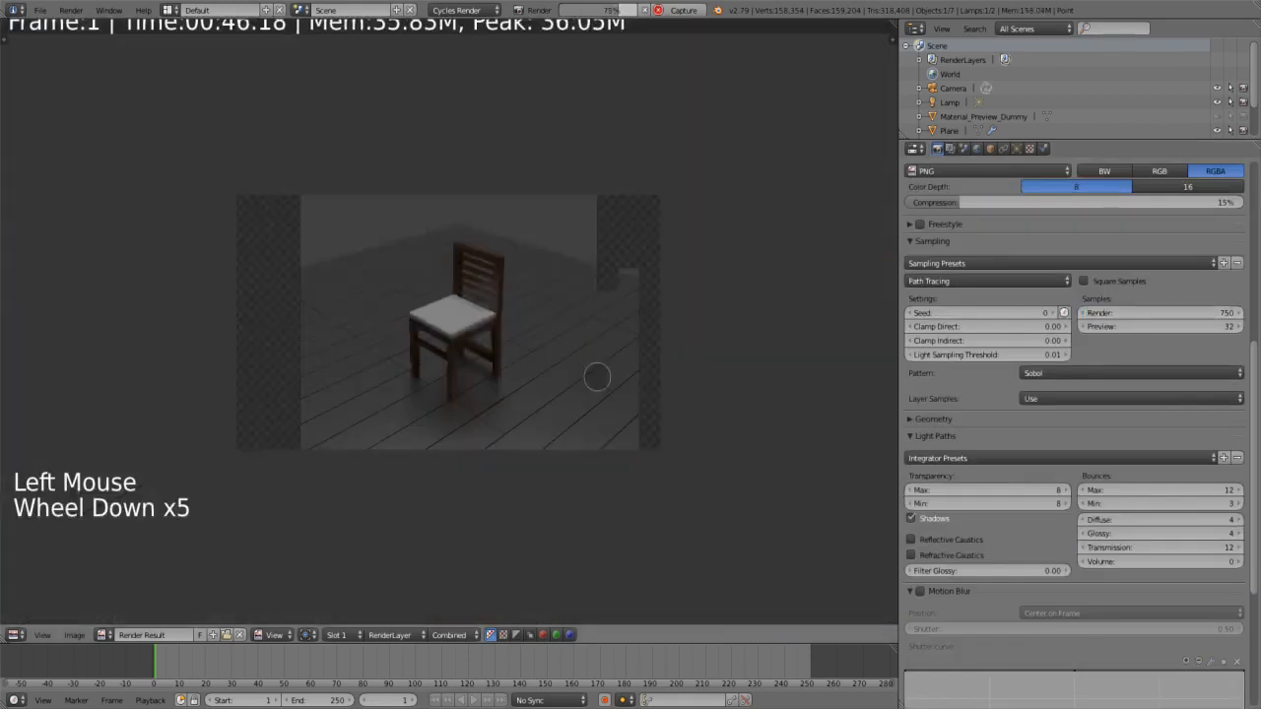
scroll(597, 376, down, 3)
Close the render and scale the floor plane up by a factor of about 1.717
key(Escape)
right_click(473, 428)
key(s)
key(Escape)
scroll(495, 390, up, 6)
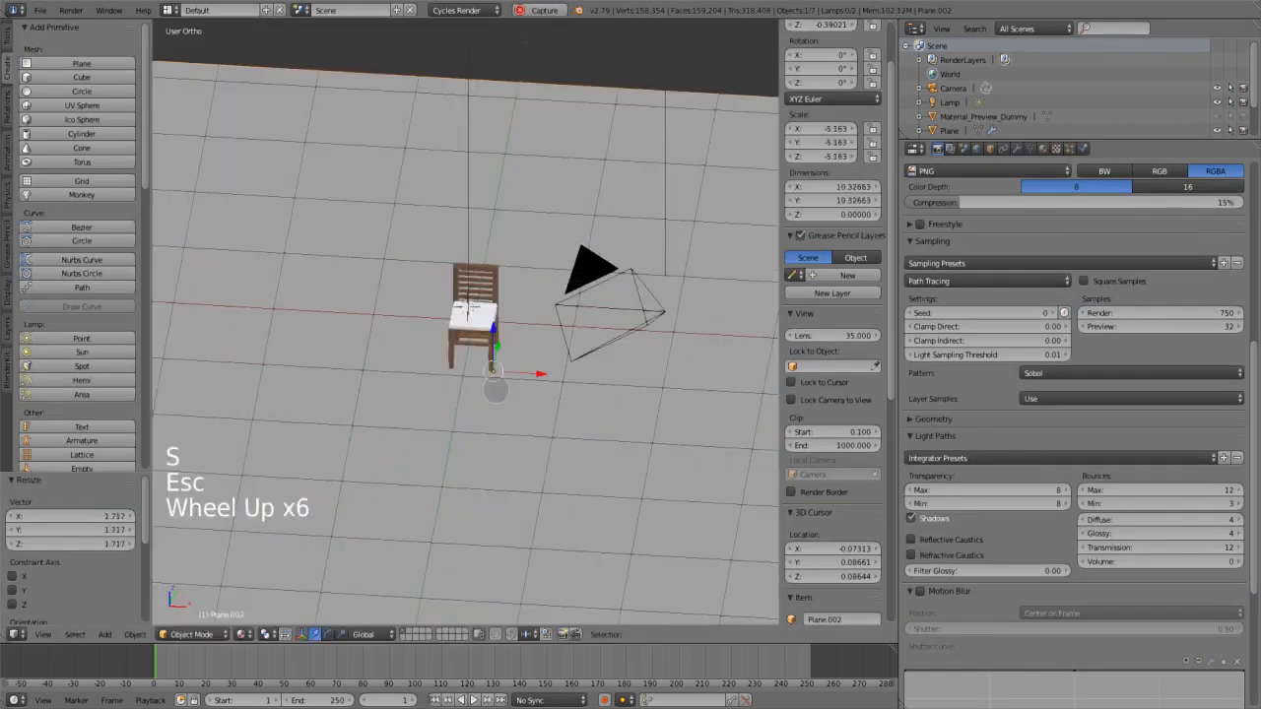
scroll(495, 389, up, 1)
key(Escape)
Lower the point lamp above the chair by about 5.526 along Z
middle_drag(495, 389, 473, 295)
scroll(473, 295, down, 10)
right_click(464, 154)
drag(464, 118, 473, 226)
key(Escape)
key(Escape)
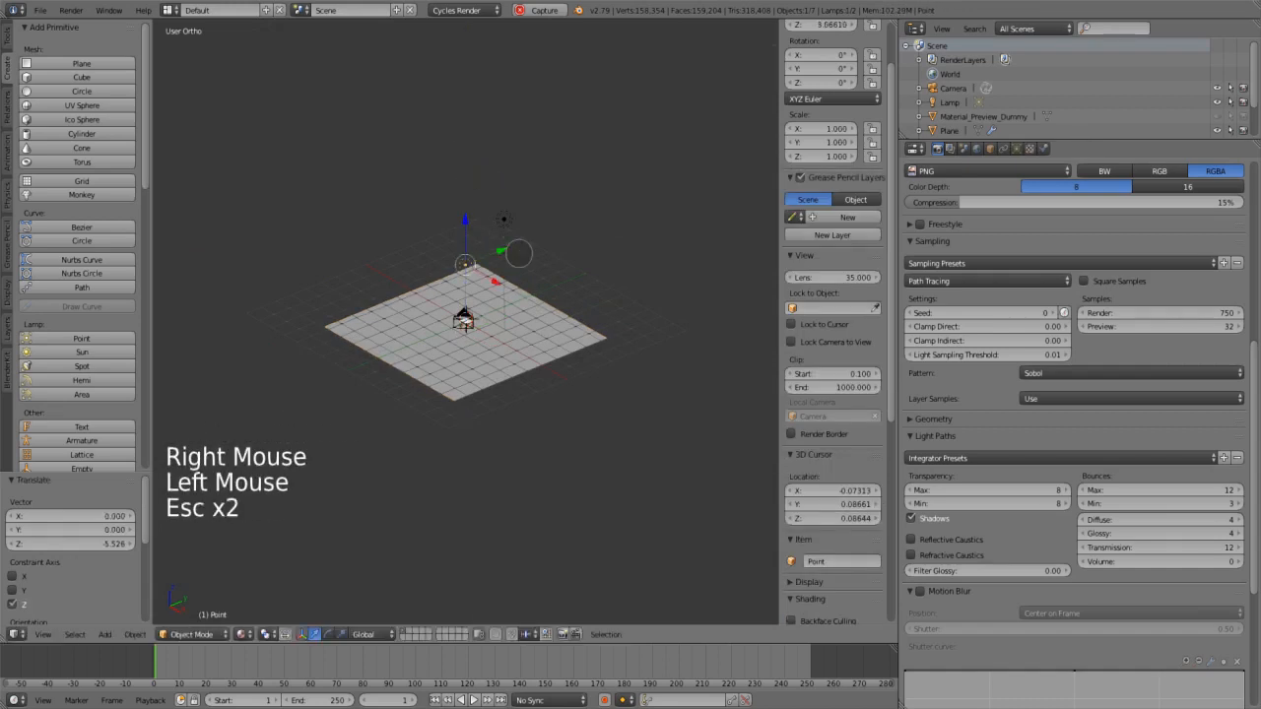
Render the scene from the camera view to check the lowered lamp's lighting
key(KP_0)
scroll(465, 320, up, 4)
key(F12)
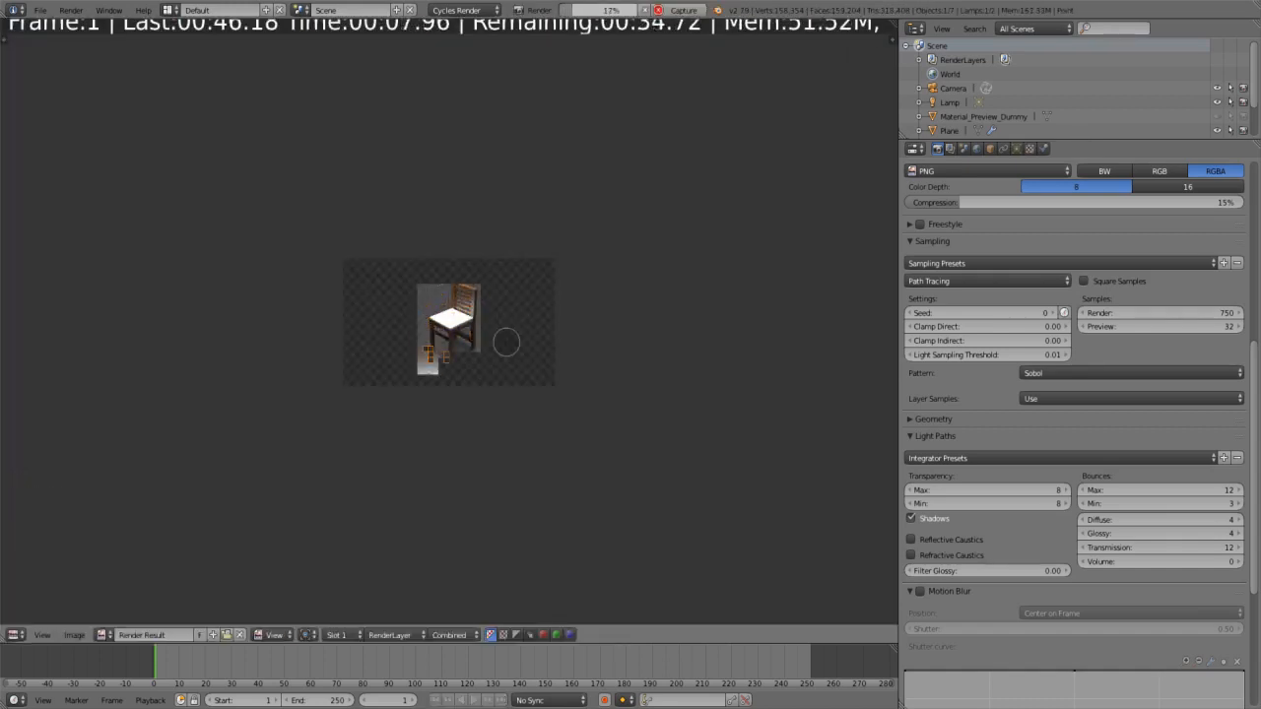
scroll(442, 338, up, 8)
scroll(548, 311, down, 3)
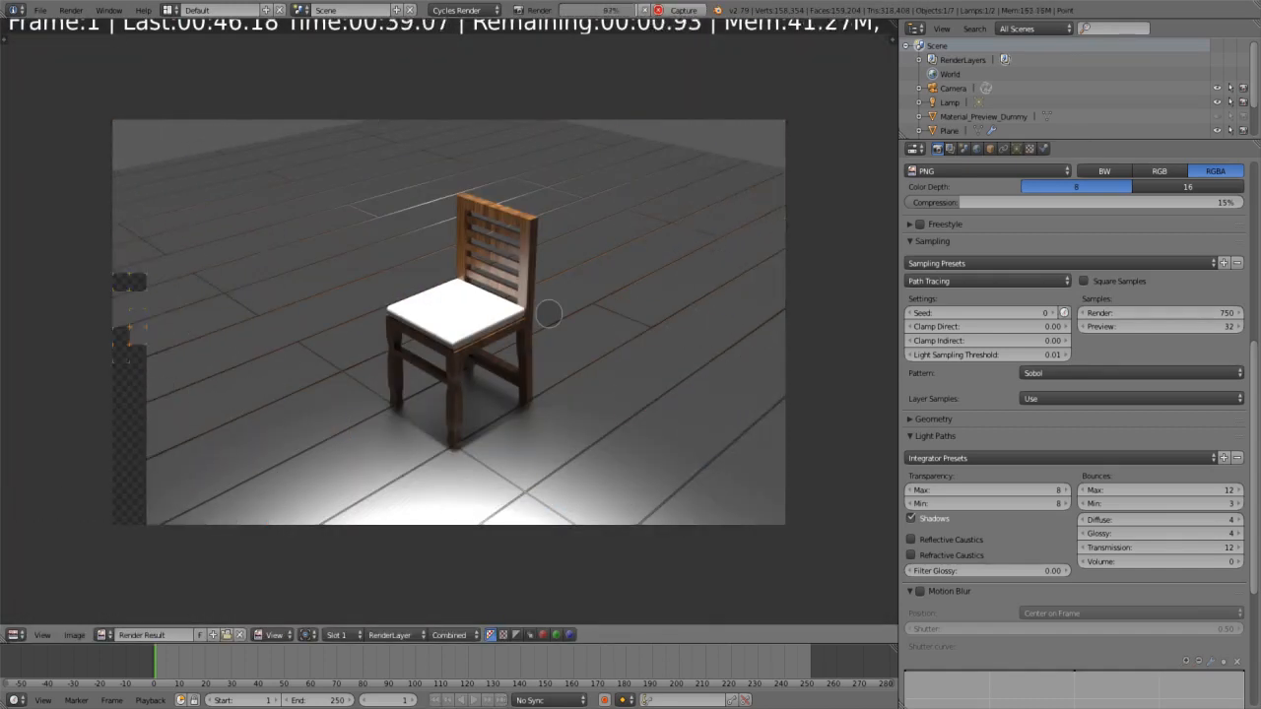
key(Escape)
key(Escape)
Raise the point lamp about 0.062 along Z and duplicate it along X
scroll(496, 198, down, 11)
drag(468, 51, 468, 47)
scroll(441, 237, down, 1)
key(shift+d)
key(x)
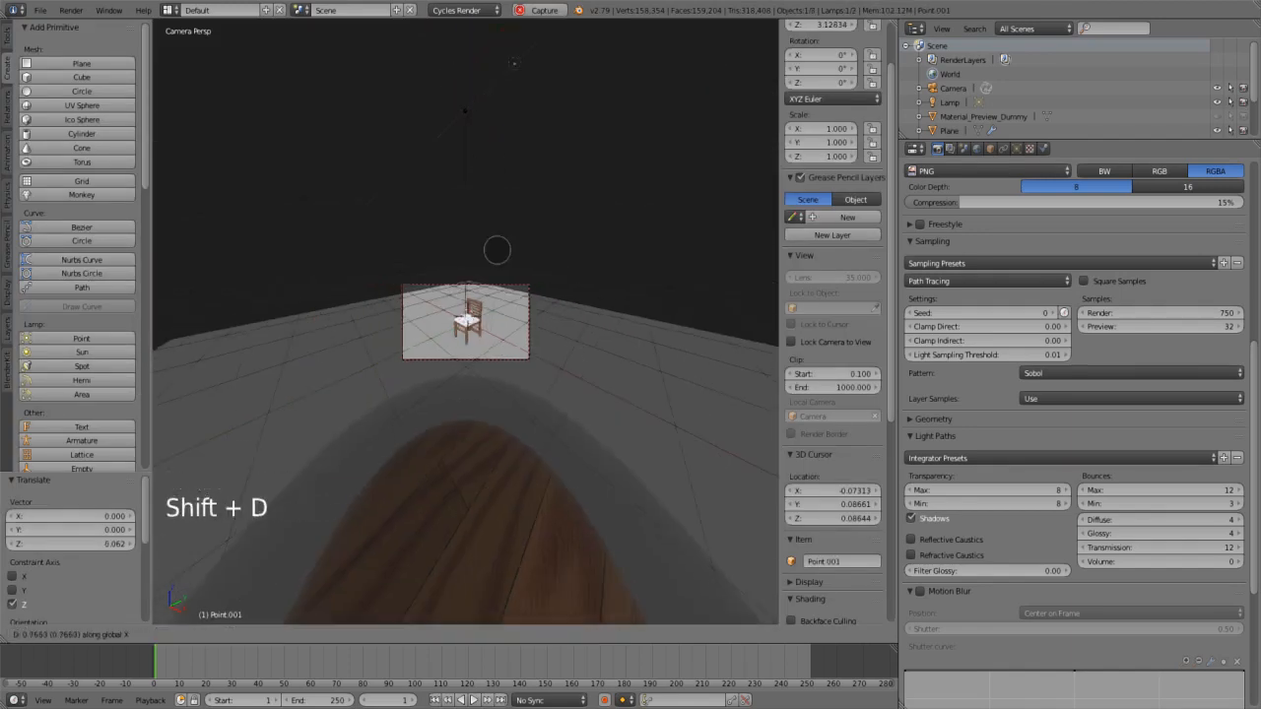
click(516, 264)
Reposition the duplicated lamp along Y and X in top view so it sits beside the chair
key(KP_7)
scroll(505, 296, up, 4)
drag(470, 213, 477, 292)
drag(487, 320, 535, 342)
Duplicate the side lamp to the opposite side of the chair, about -2.312 along X
key(shift+d)
key(x)
click(443, 340)
Select both side lamps, lower them about 1.831 along Z and render the scene
right_click(525, 330)
right_click(526, 324)
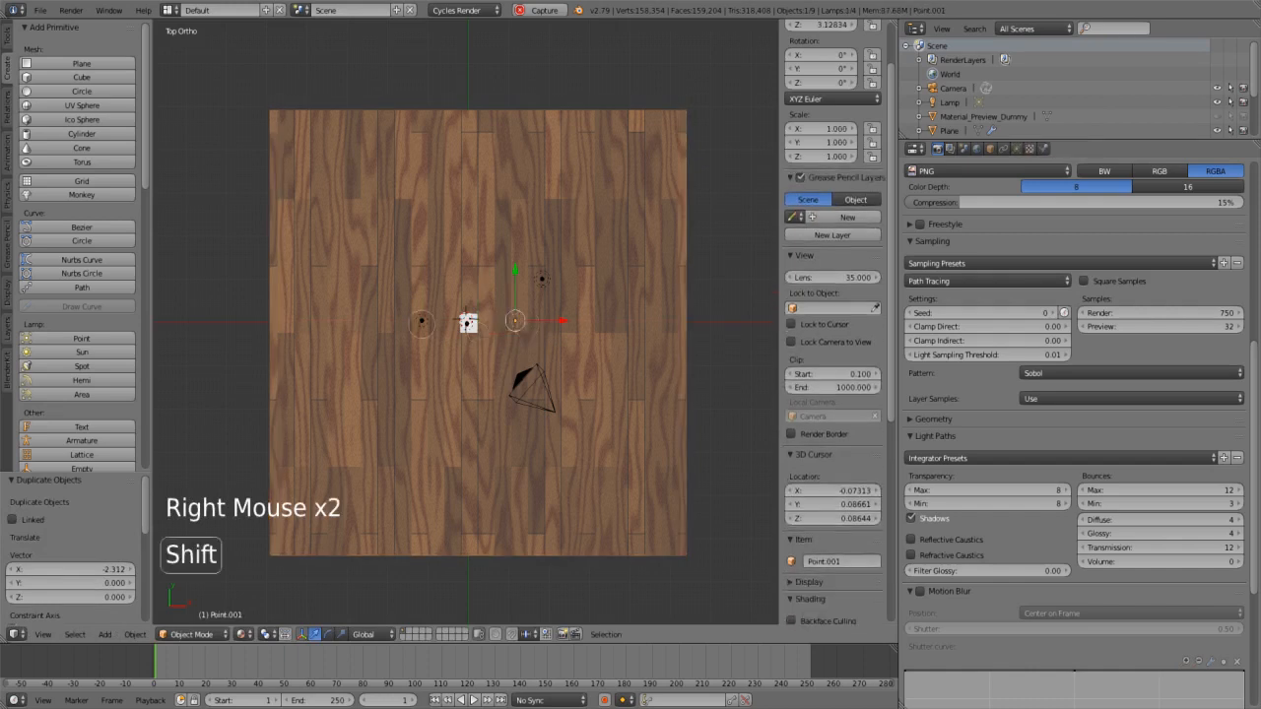
shift+right_click(422, 324)
middle_drag(501, 389, 478, 332)
scroll(478, 332, up, 1)
key(KP_1)
drag(471, 107, 474, 200)
middle_drag(545, 416, 486, 443)
key(F12)
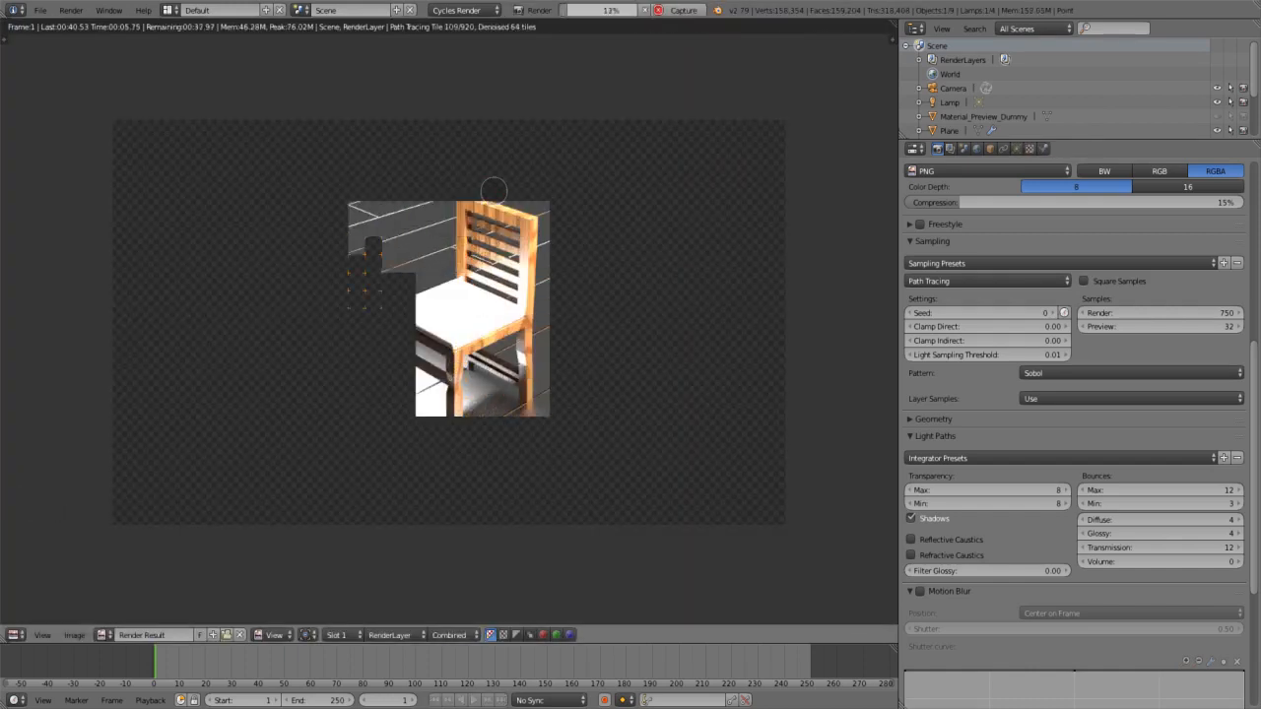
key(Escape)
Set the emission strength of both side lamps to 150 and render the scene
scroll(469, 240, down, 1)
click(1016, 148)
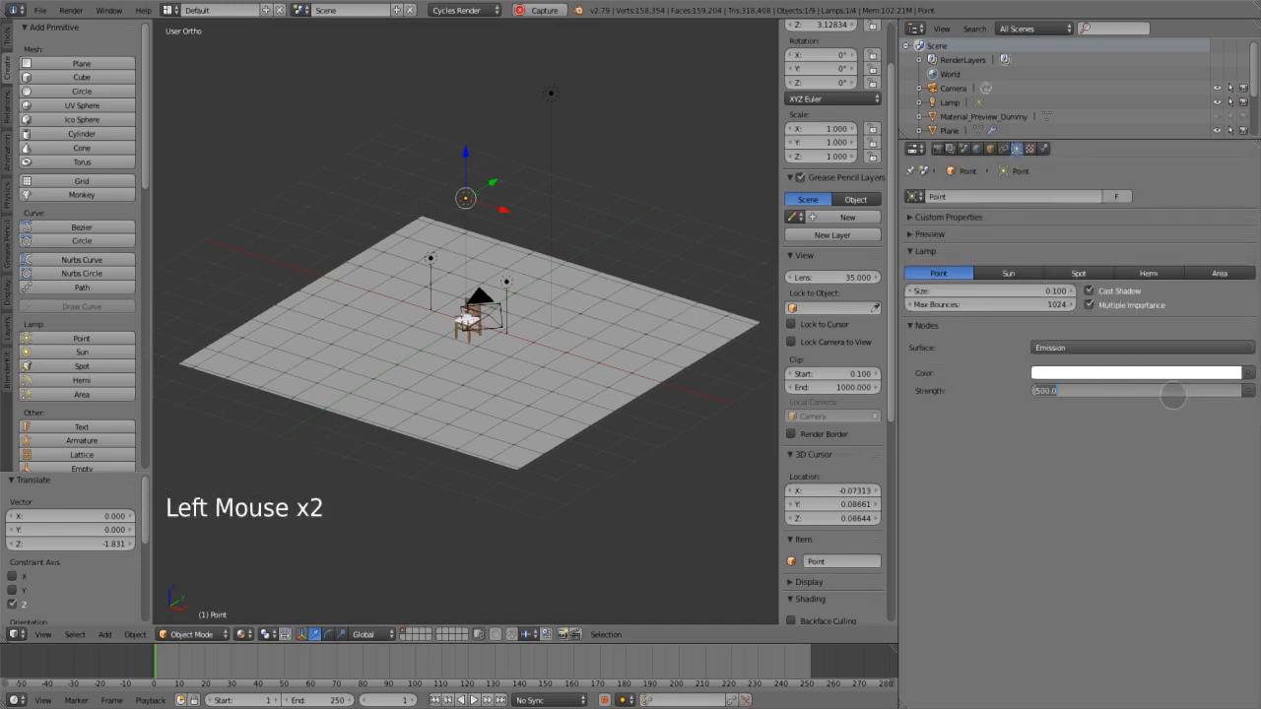
middle_drag(591, 414, 532, 326)
right_click(514, 279)
click(1173, 393)
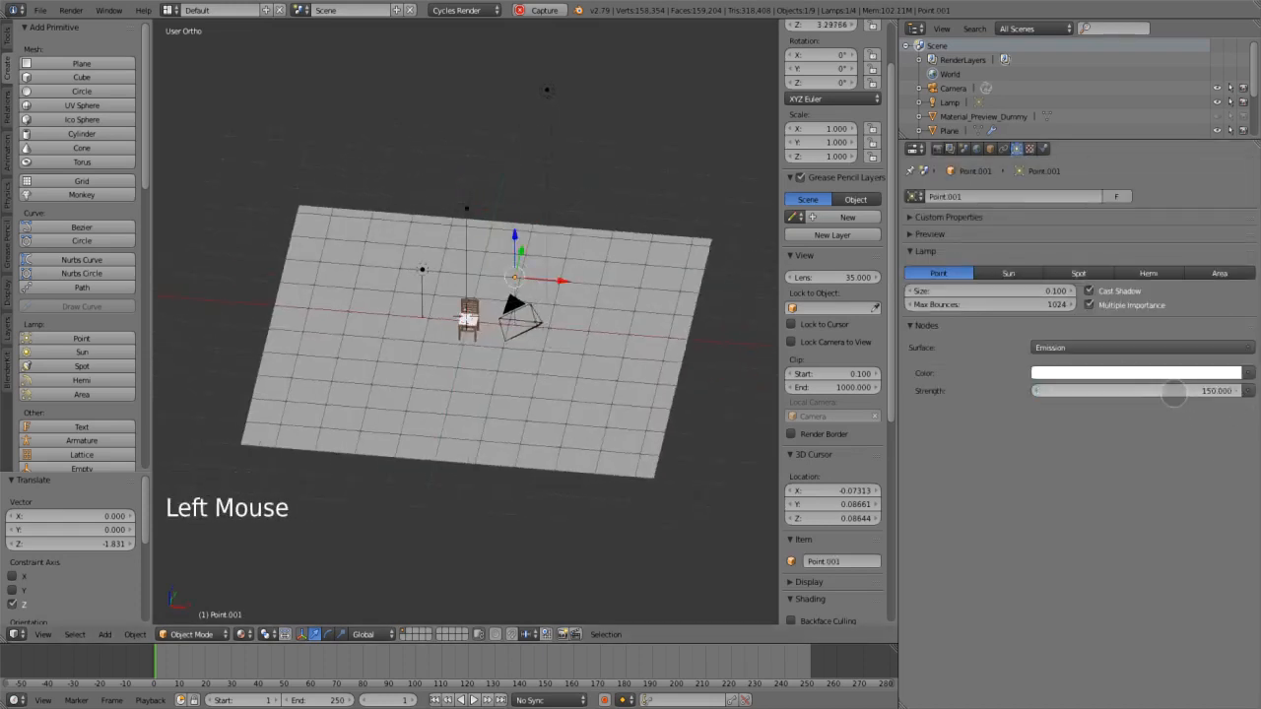
right_click(422, 270)
right_click(422, 269)
click(1121, 390)
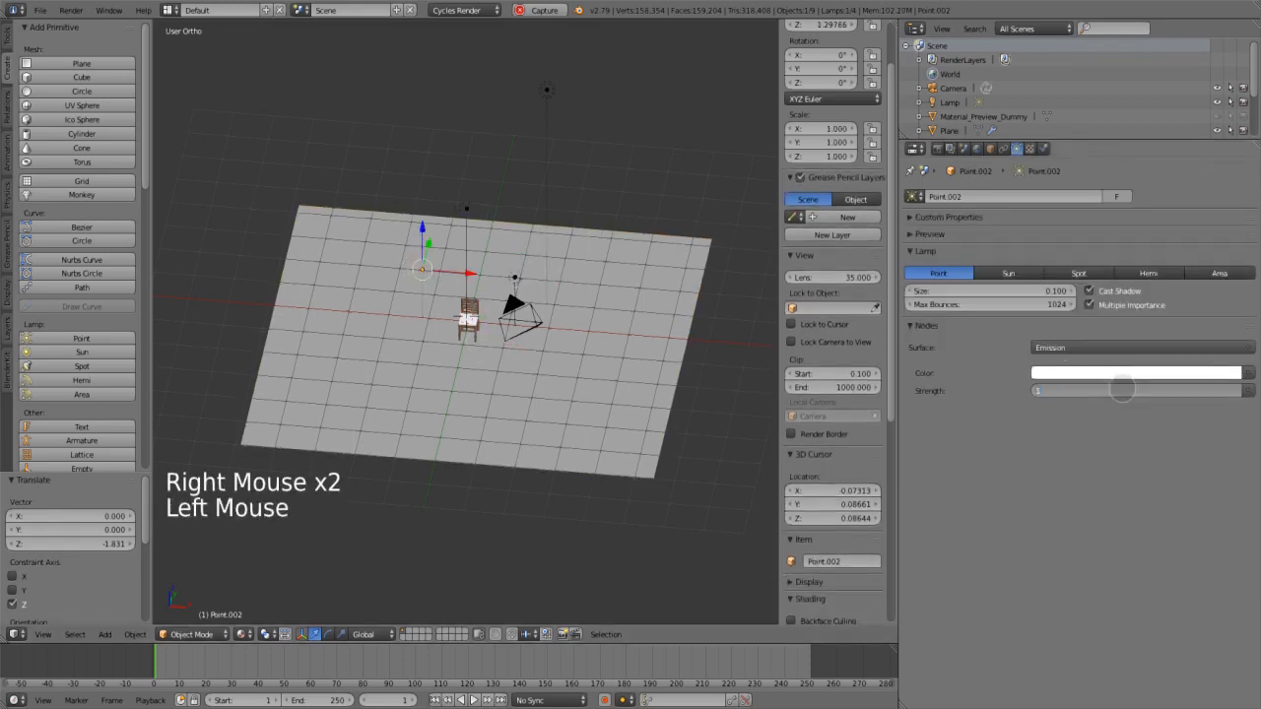
key(F12)
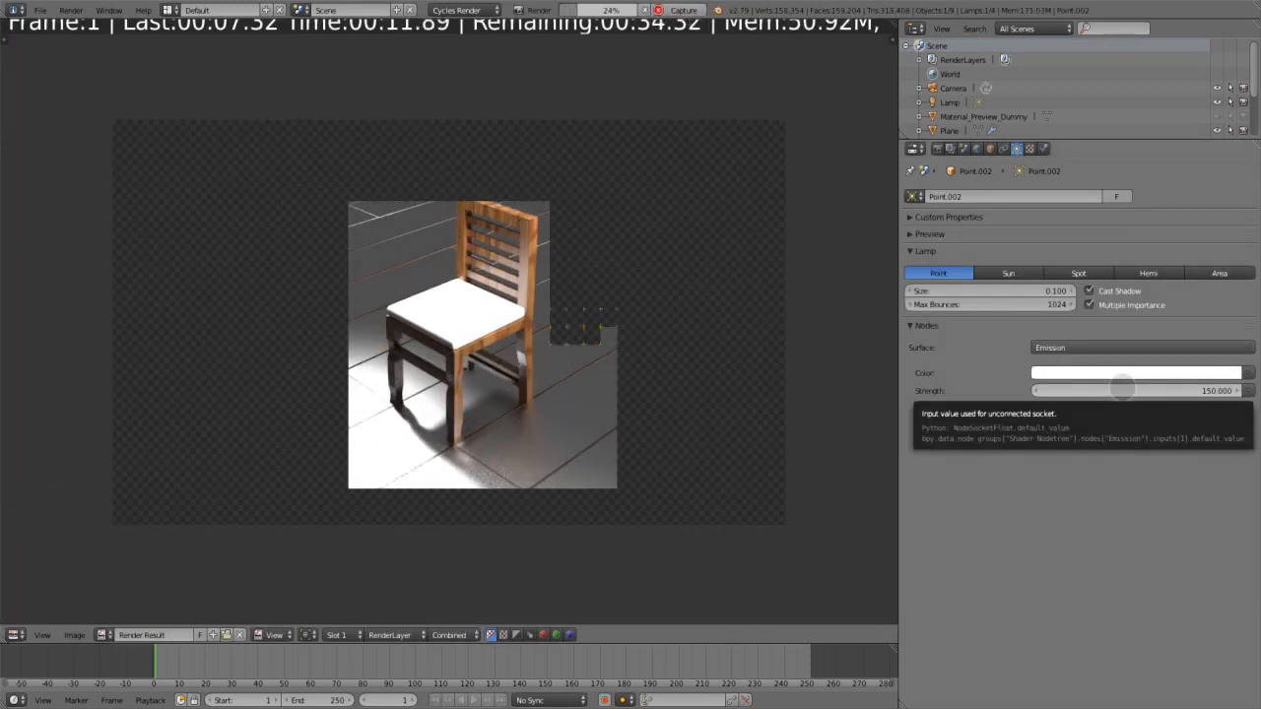
Set the film exposure to 1.00 in the render settings and run a test render
key(Escape)
click(937, 148)
scroll(983, 455, up, 11)
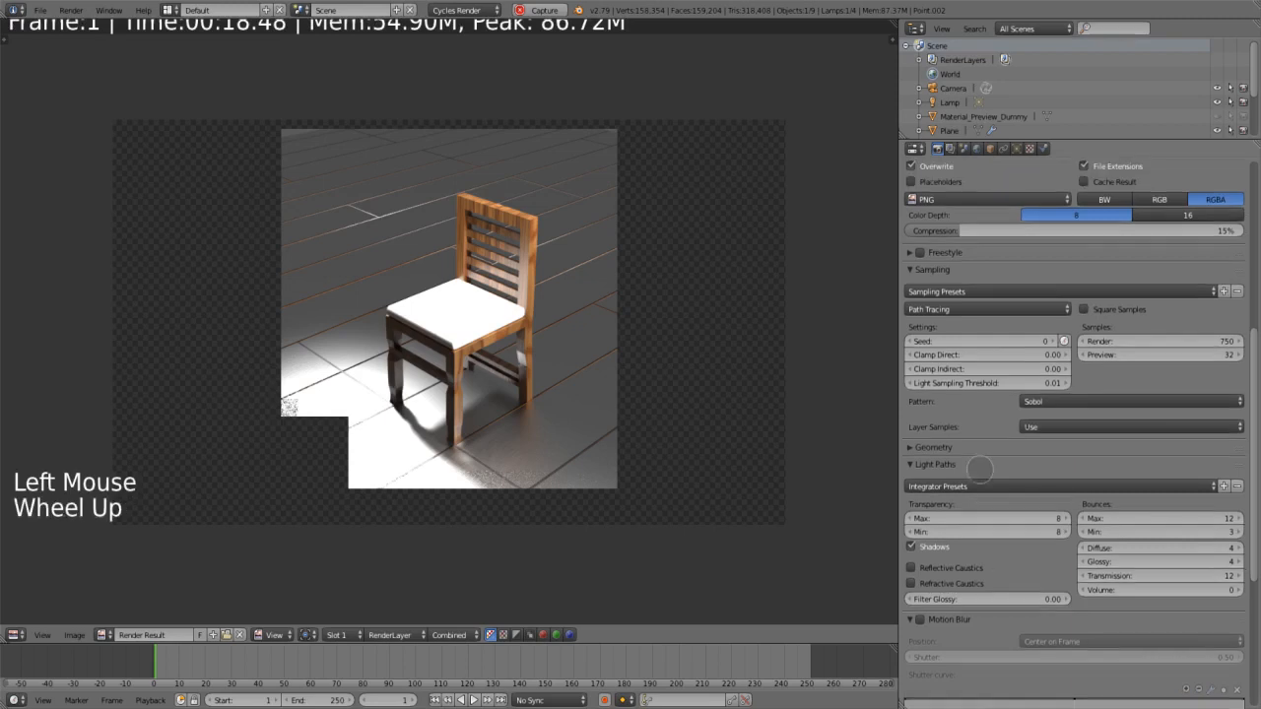
scroll(983, 454, down, 6)
click(950, 147)
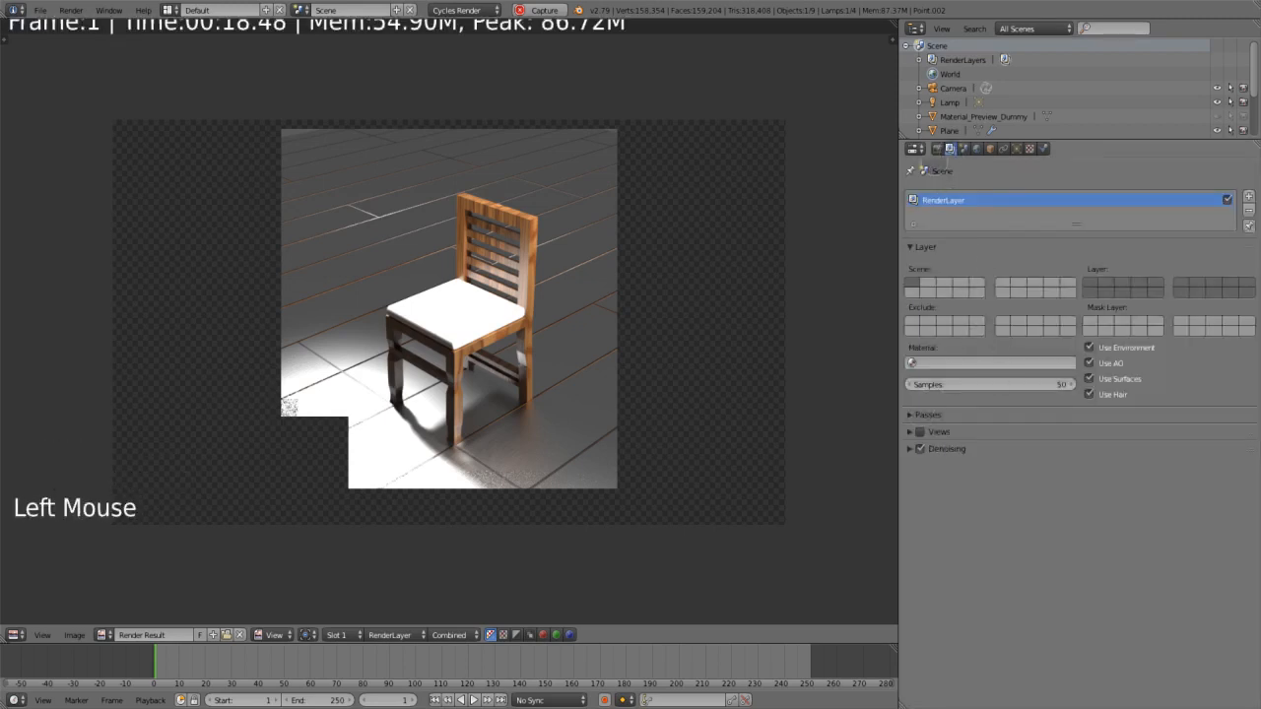
click(937, 147)
scroll(1038, 433, up, 2)
scroll(1038, 433, down, 9)
scroll(1038, 434, up, 12)
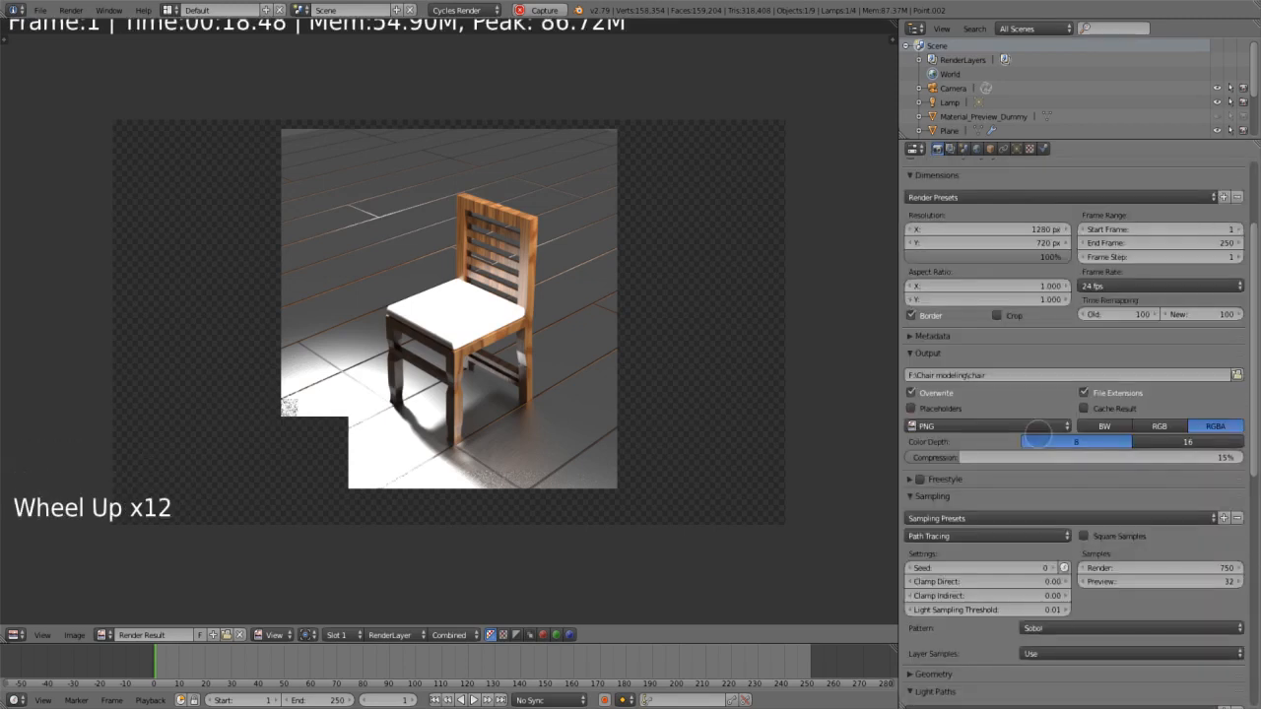
scroll(1037, 433, up, 7)
scroll(1037, 433, down, 10)
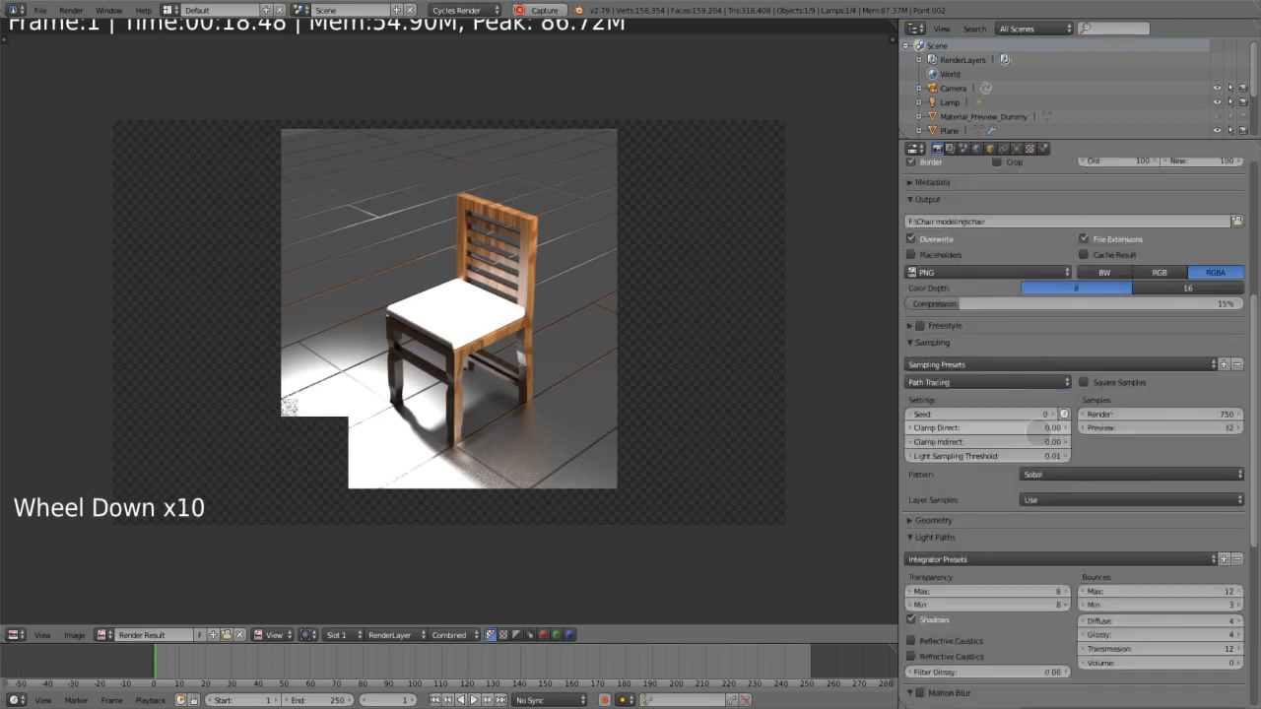
scroll(1038, 434, down, 7)
scroll(1037, 434, down, 10)
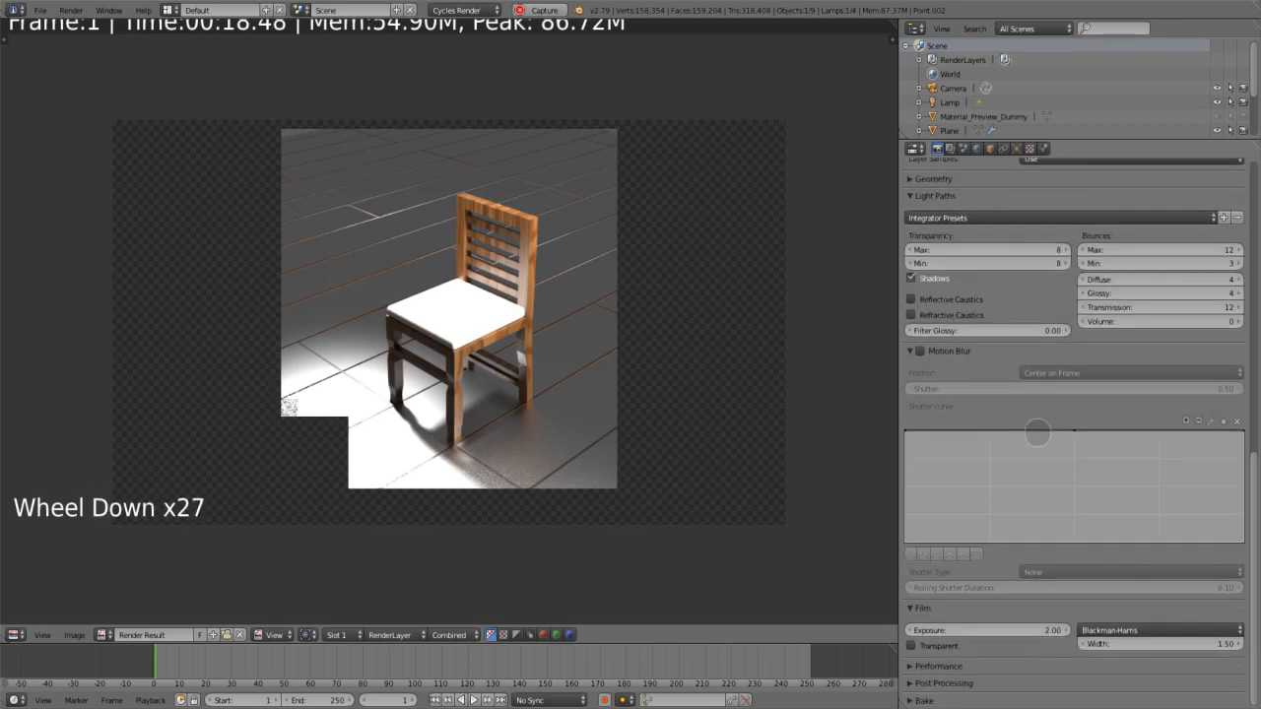
click(972, 630)
key(F12)
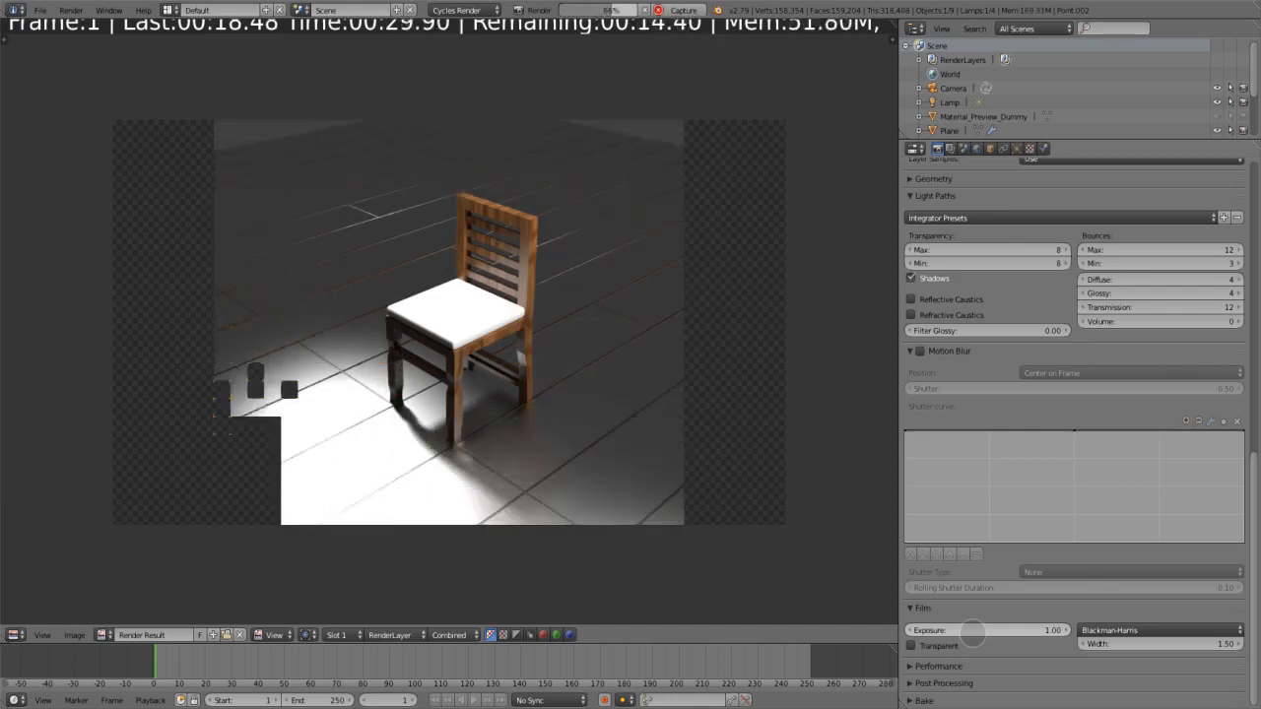
key(Escape)
Move the camera closer to the chair in top view, about -0.508 along X, and reframe the chair through the camera view
key(KP_0)
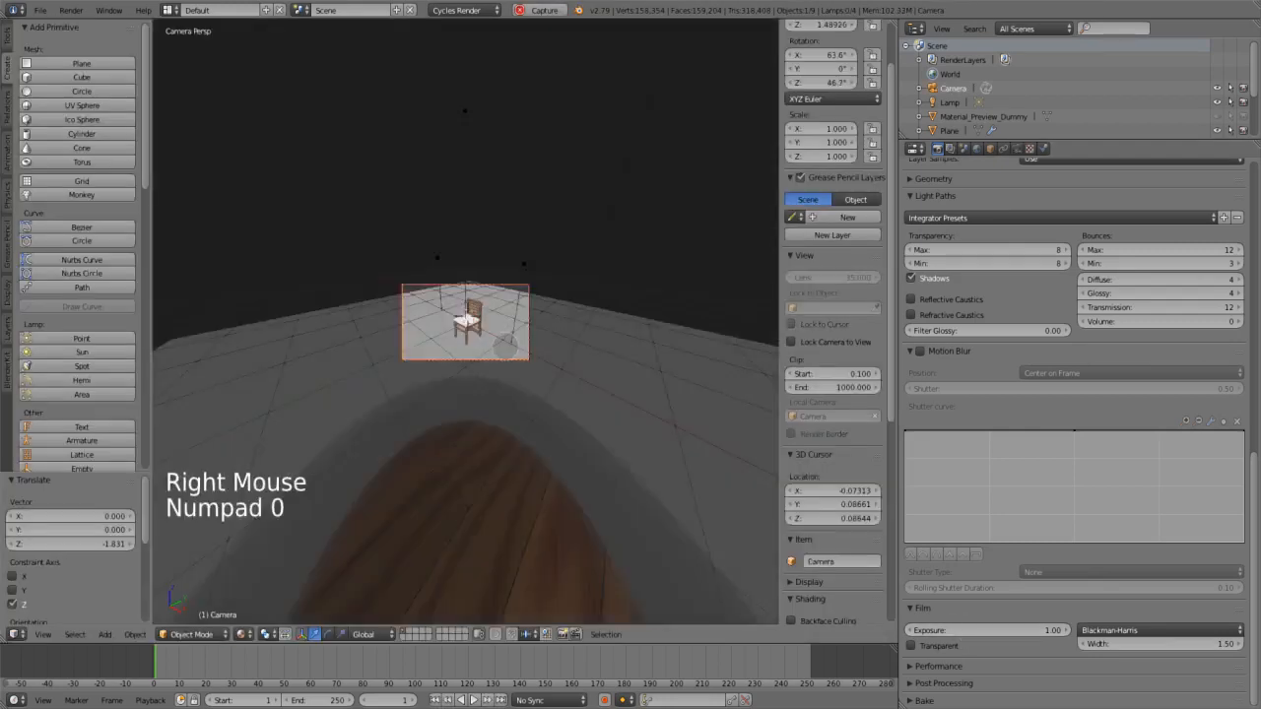
scroll(513, 345, up, 6)
key(KP_7)
drag(556, 366, 556, 336)
drag(591, 379, 555, 379)
key(KP_0)
key(g)
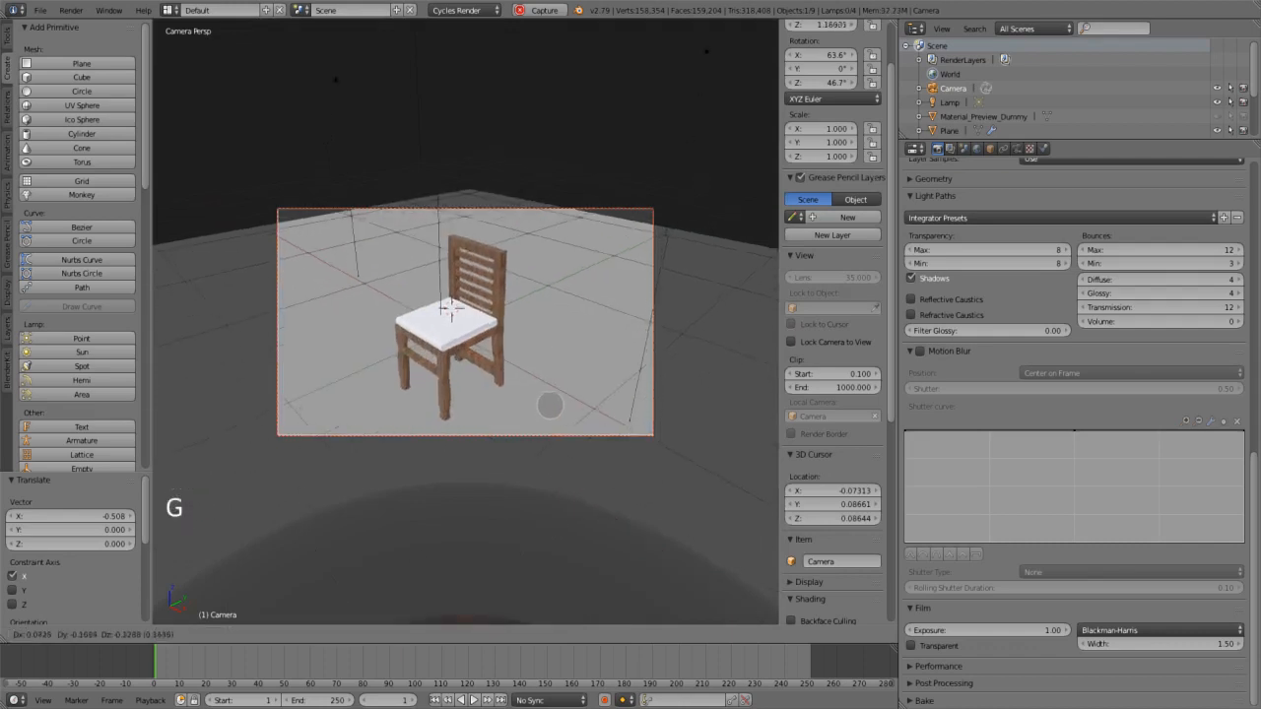
click(549, 407)
Set the camera rotation to 90° on X and 45° on Z, and lower the camera about 1.150 along Z
text(90)
key(Return)
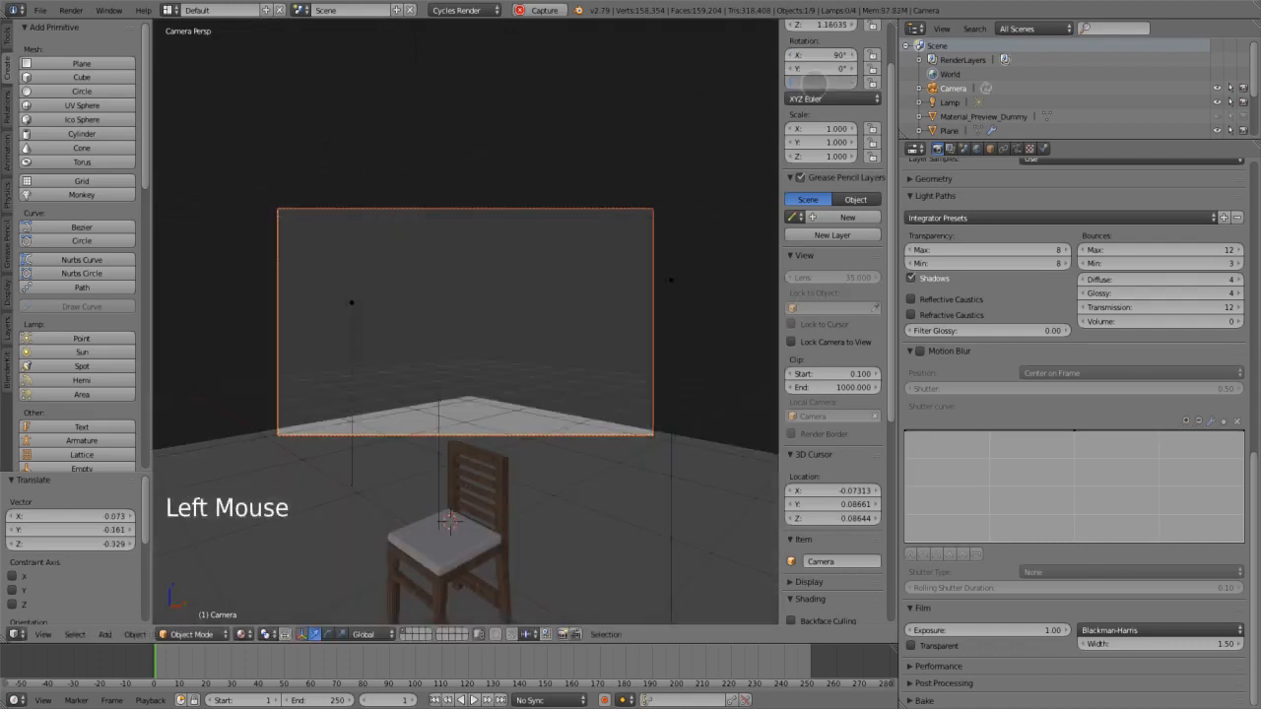
text(45)
key(Return)
key(g)
scroll(471, 326, up, 5)
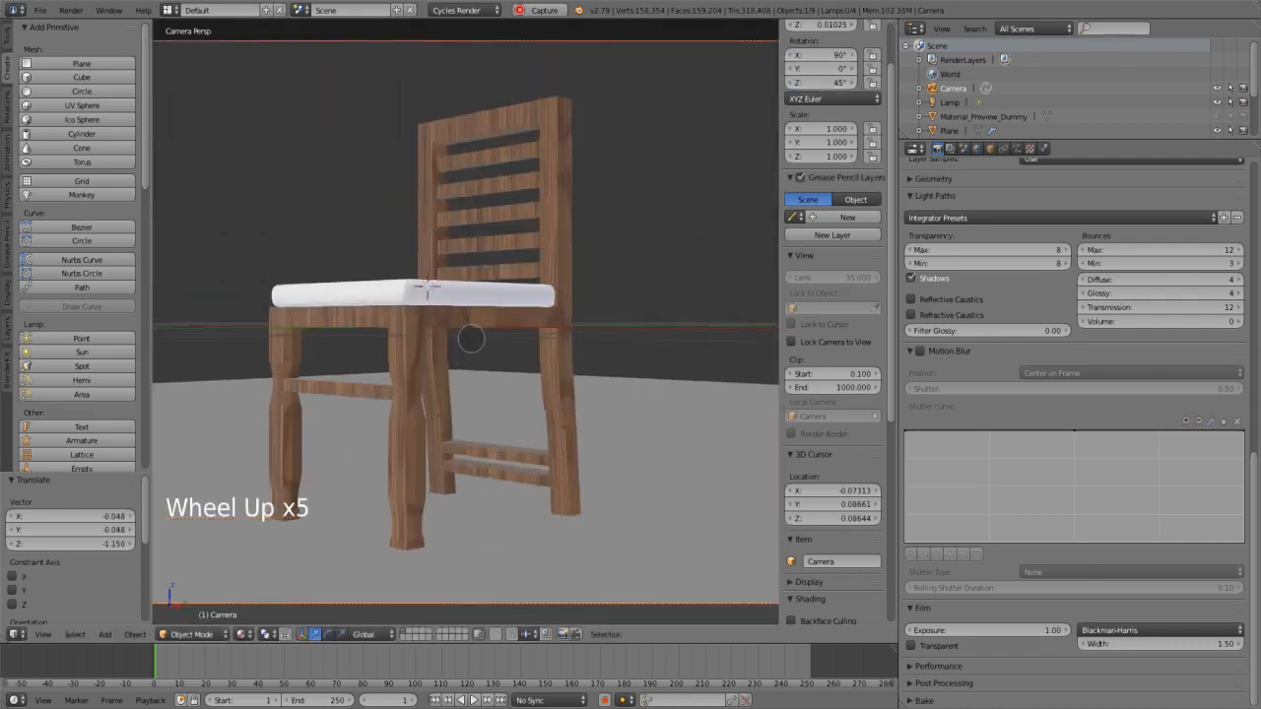
scroll(471, 325, down, 3)
Render the scene from the low camera angle and save the file over the existing one
key(F12)
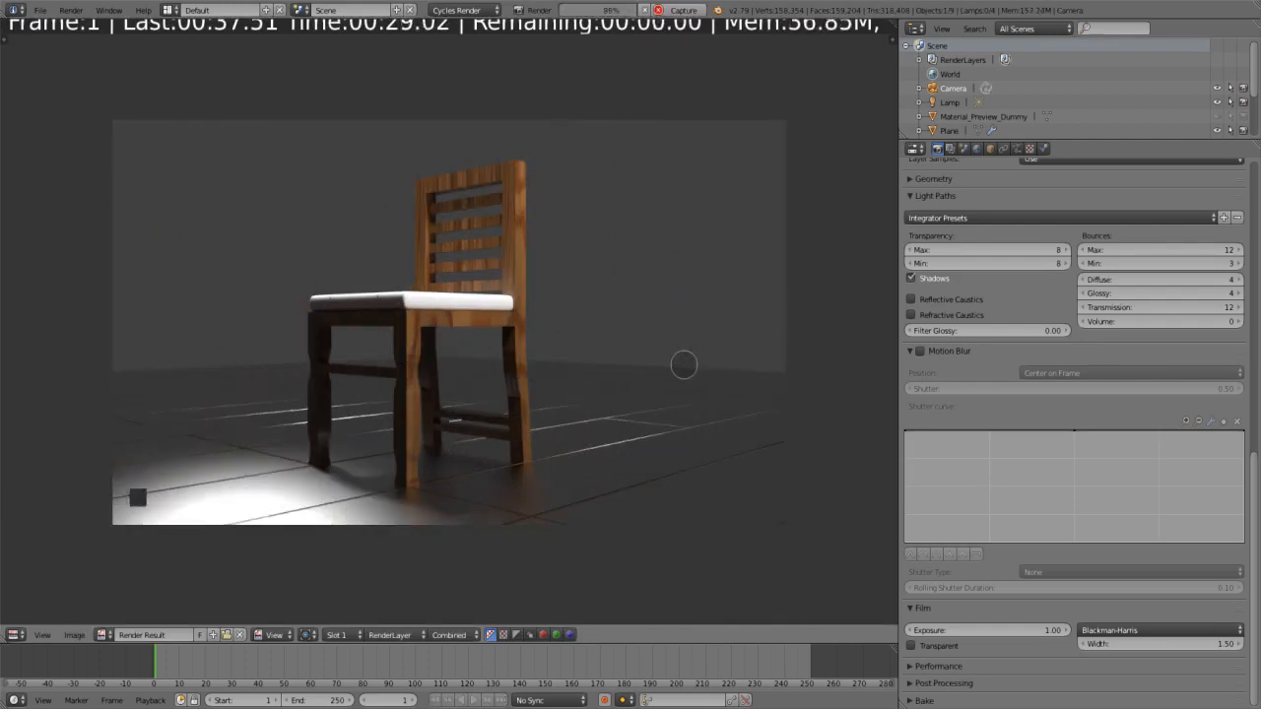
key(ctrl+s)
click(656, 363)
Examine the render settings and the World's surface, colour, volume and ray visibility options
scroll(995, 278, up, 16)
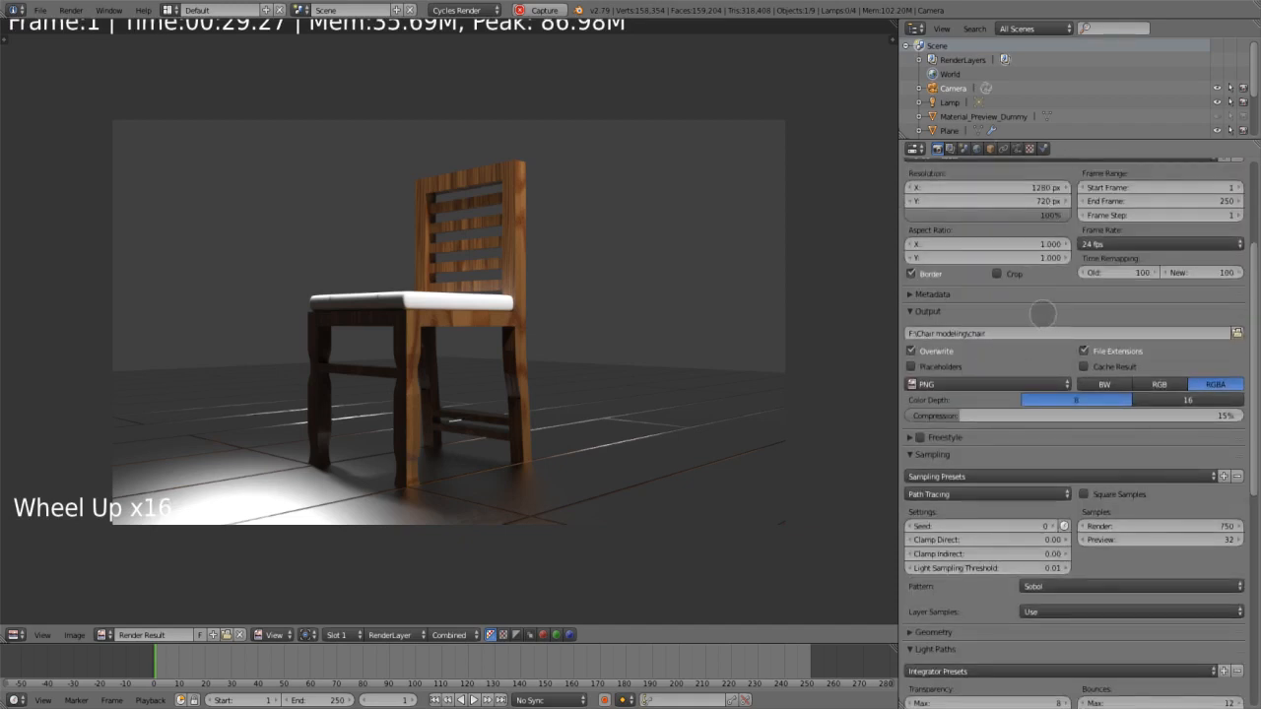
scroll(1043, 313, down, 3)
scroll(1042, 313, up, 5)
click(976, 147)
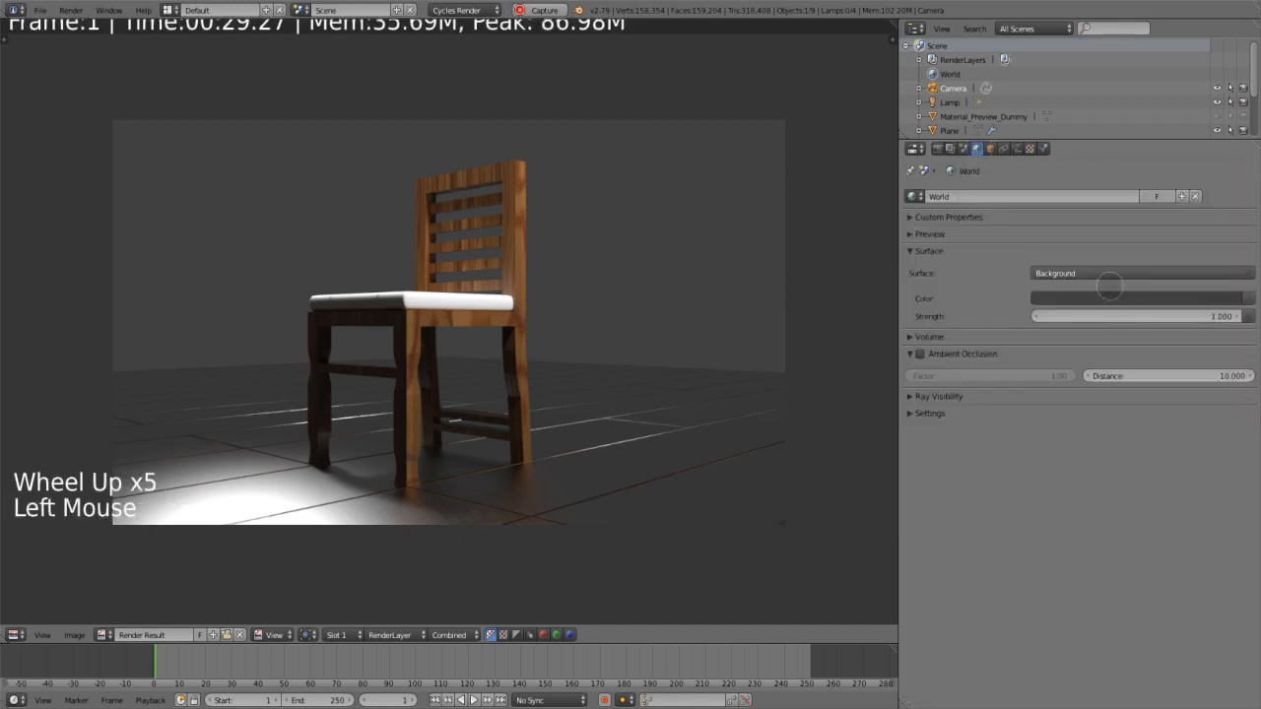
click(1101, 273)
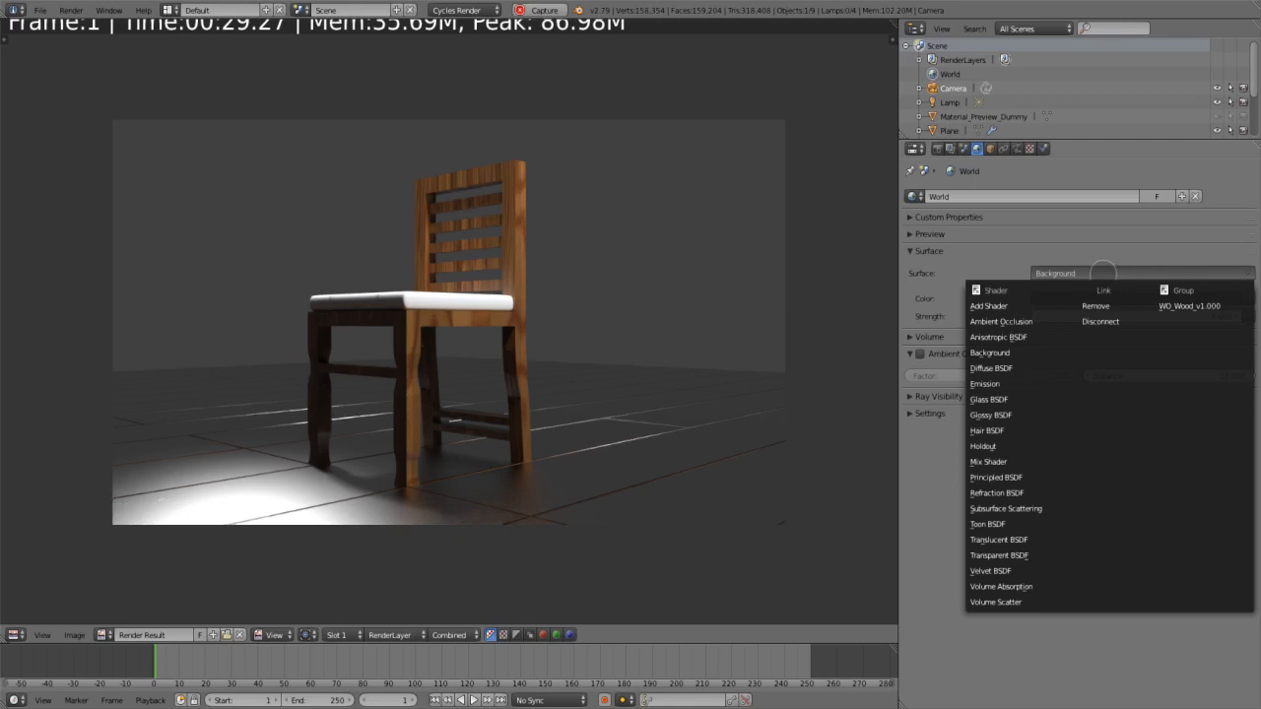
click(1143, 298)
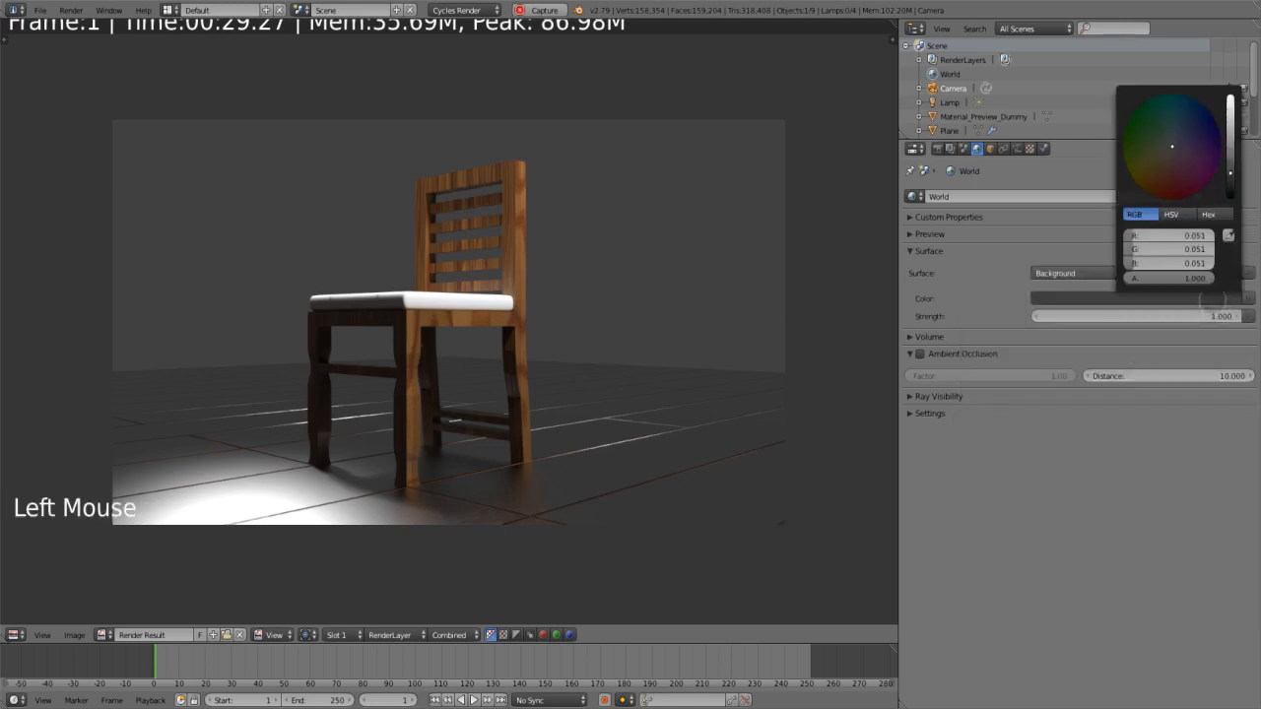
click(921, 233)
click(916, 216)
click(1074, 444)
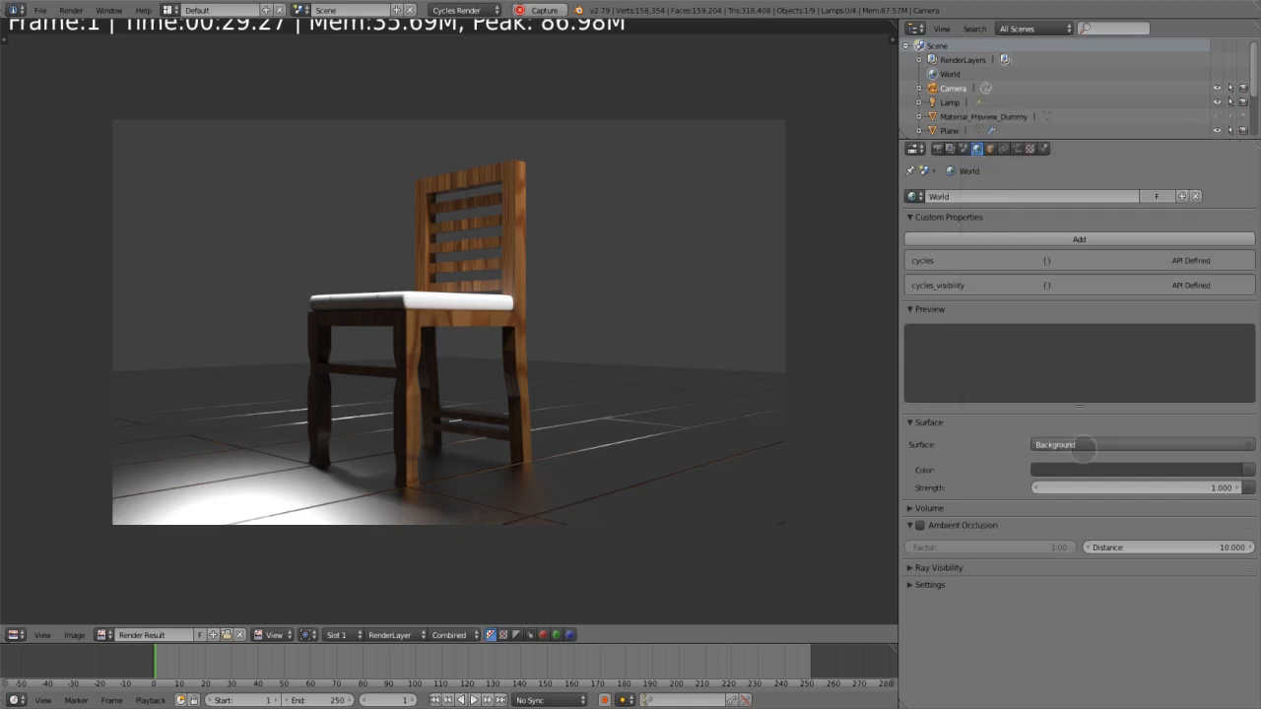
click(1079, 446)
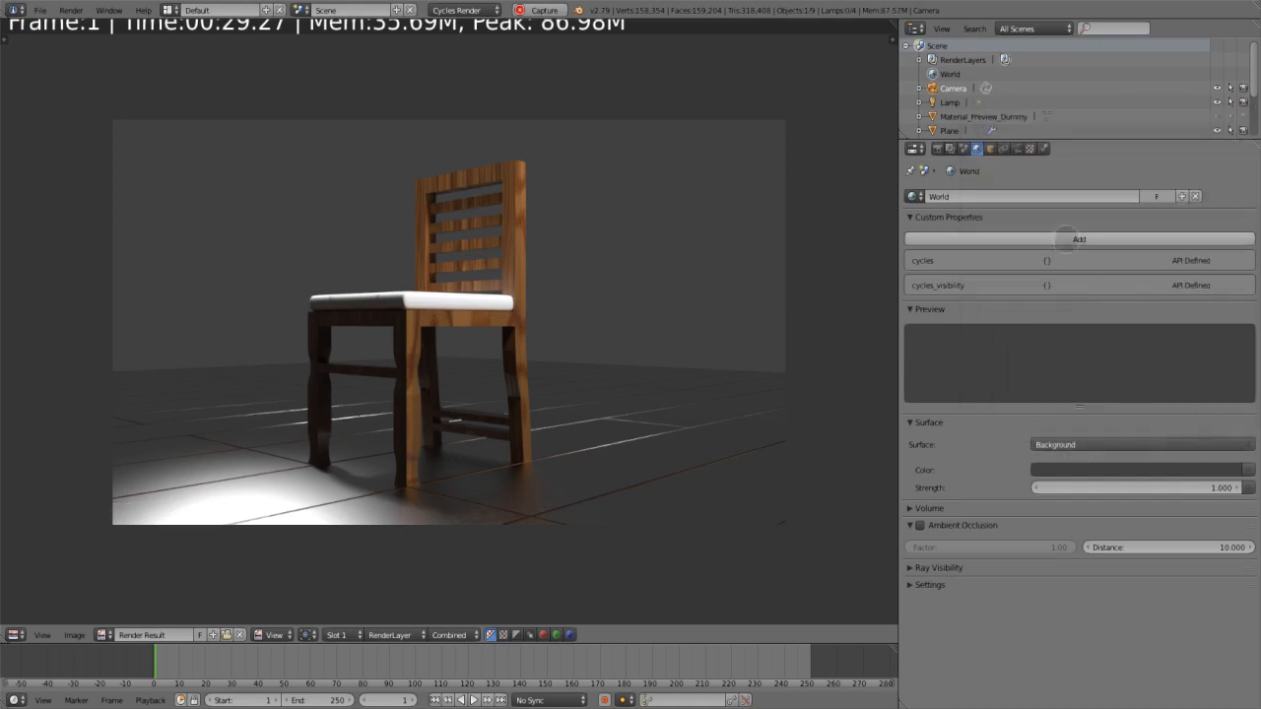
click(917, 509)
click(931, 594)
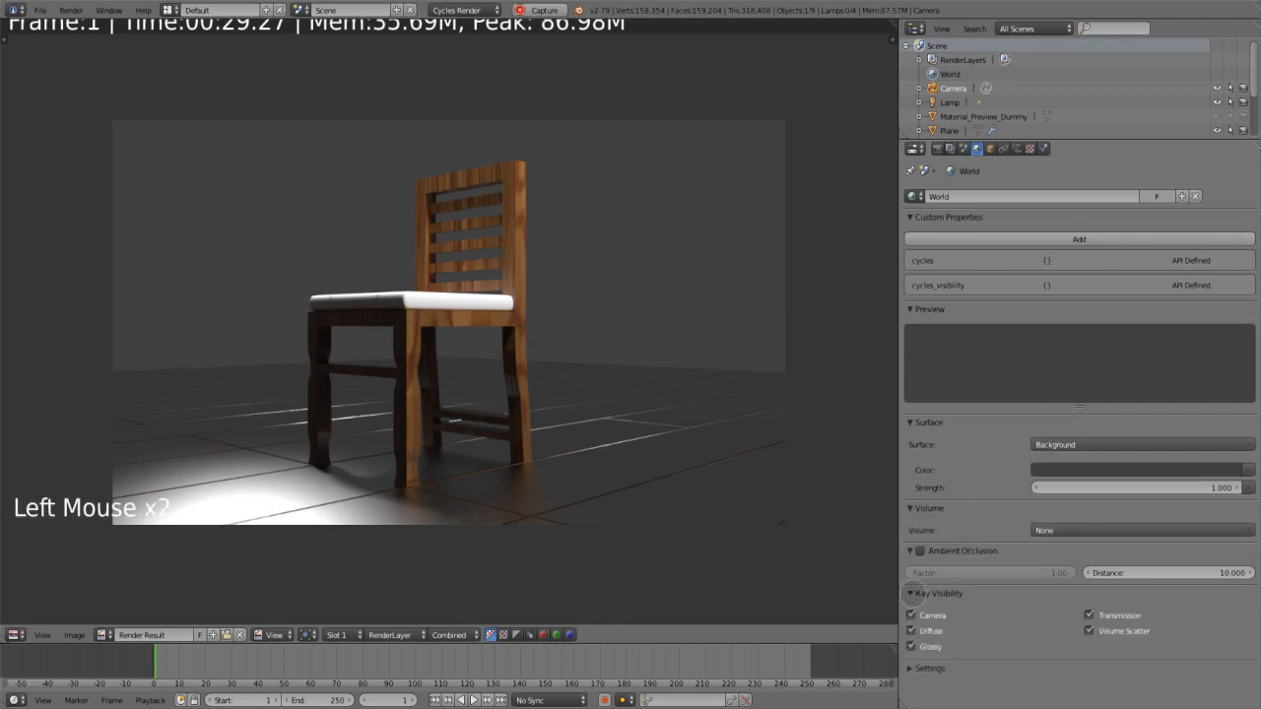